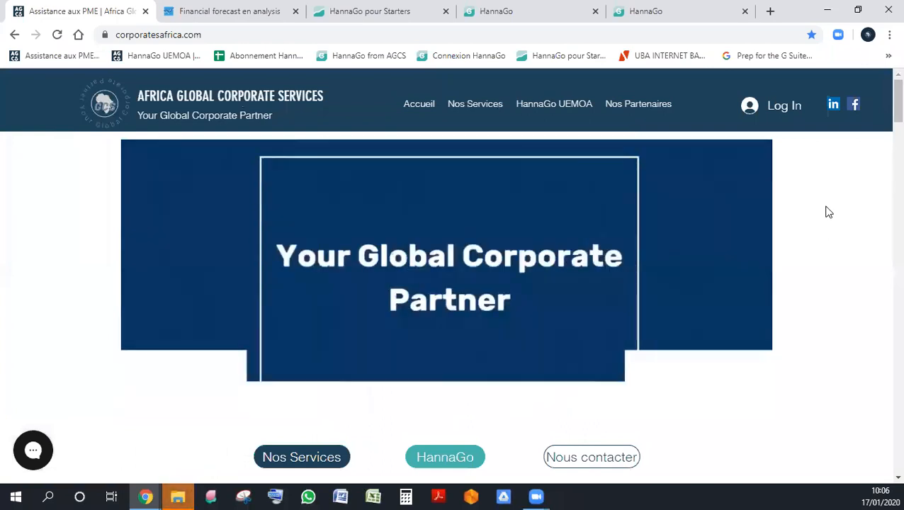
- Open the HannaGo UEMOA page of the Africa Global Corporate Services website
{"action": "mouse_move", "coordinate": [551, 111]}
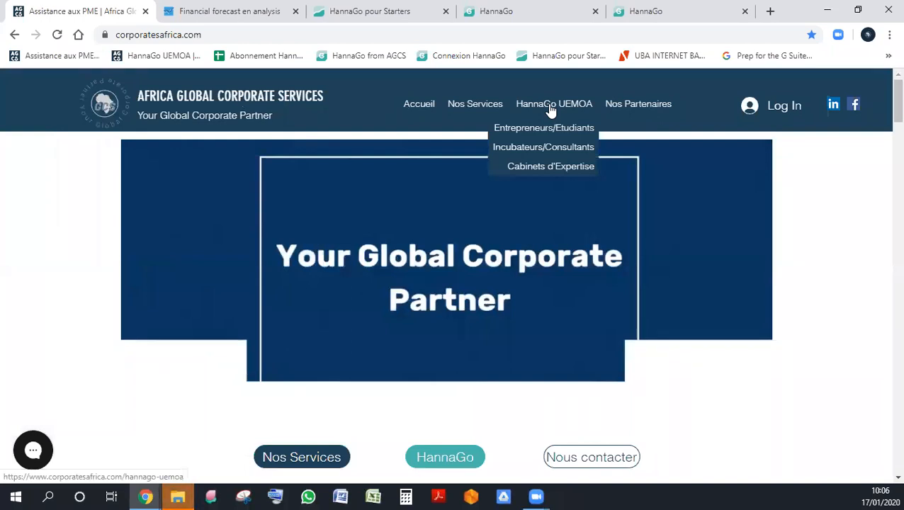
{"action": "left_click", "coordinate": [551, 109]}
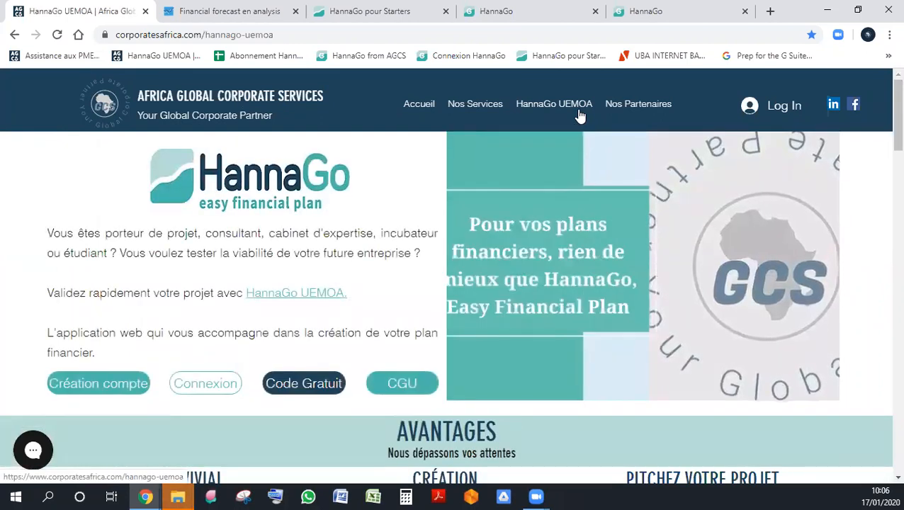
- Examine the HannaGo UEMOA page's advantages and the sections describing its target audiences
{"action": "scroll", "coordinate": [499, 293], "scroll_direction": "down", "scroll_amount": 2}
{"action": "scroll", "coordinate": [499, 292], "scroll_direction": "up", "scroll_amount": 2}
{"action": "scroll", "coordinate": [499, 290], "scroll_direction": "down", "scroll_amount": 5}
{"action": "scroll", "coordinate": [499, 291], "scroll_direction": "up", "scroll_amount": 2}
{"action": "scroll", "coordinate": [499, 292], "scroll_direction": "up", "scroll_amount": 1}
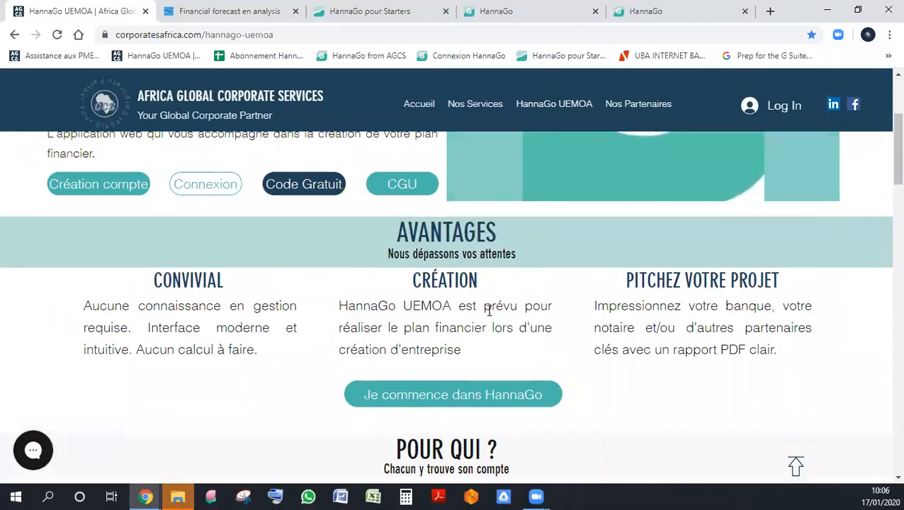
{"action": "scroll", "coordinate": [491, 310], "scroll_direction": "down", "scroll_amount": 5}
{"action": "scroll", "coordinate": [489, 310], "scroll_direction": "up", "scroll_amount": 2}
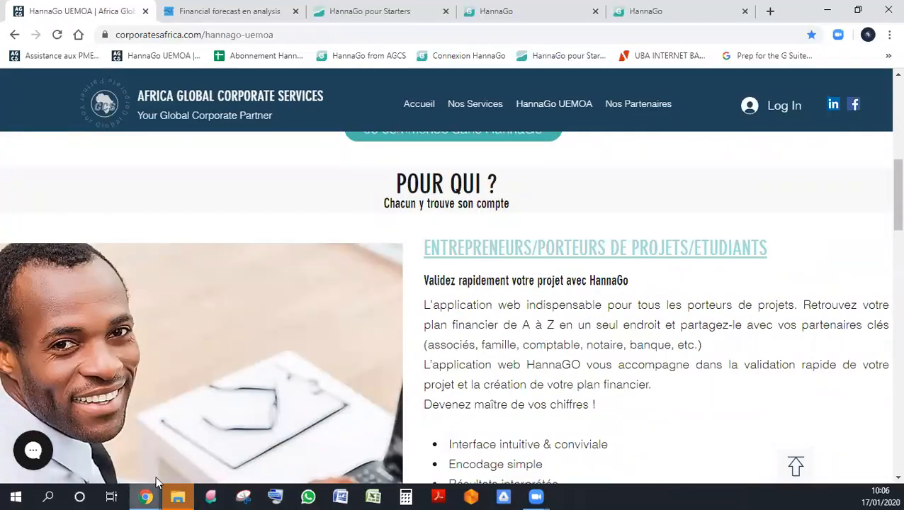
{"action": "scroll", "coordinate": [394, 326], "scroll_direction": "down", "scroll_amount": 6}
{"action": "scroll", "coordinate": [394, 326], "scroll_direction": "down", "scroll_amount": 5}
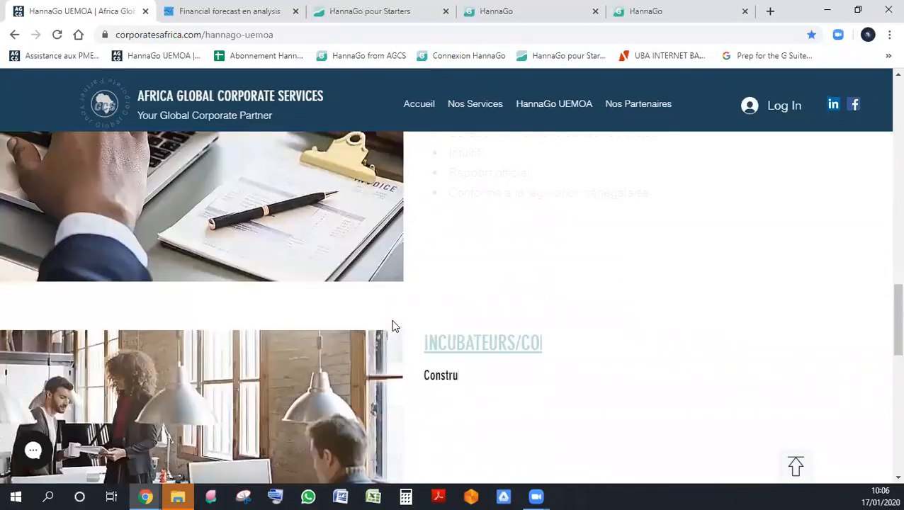
{"action": "scroll", "coordinate": [394, 326], "scroll_direction": "up", "scroll_amount": 15}
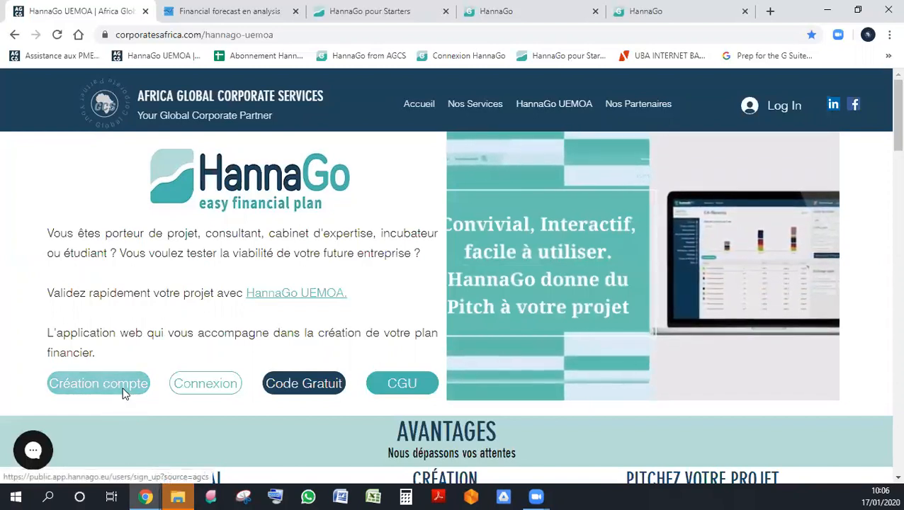
- Open the HannaGo account creation form and look over its fields
{"action": "left_click", "coordinate": [123, 392]}
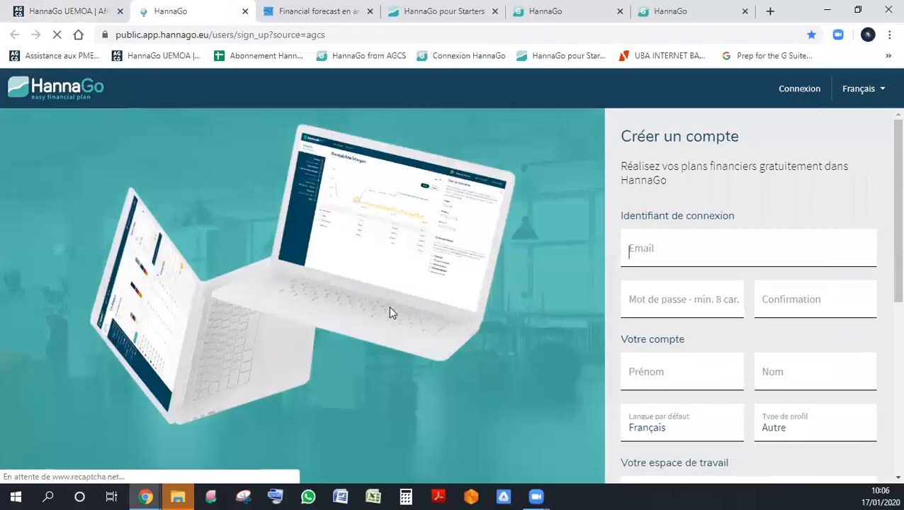
{"action": "scroll", "coordinate": [721, 218], "scroll_direction": "down", "scroll_amount": 1}
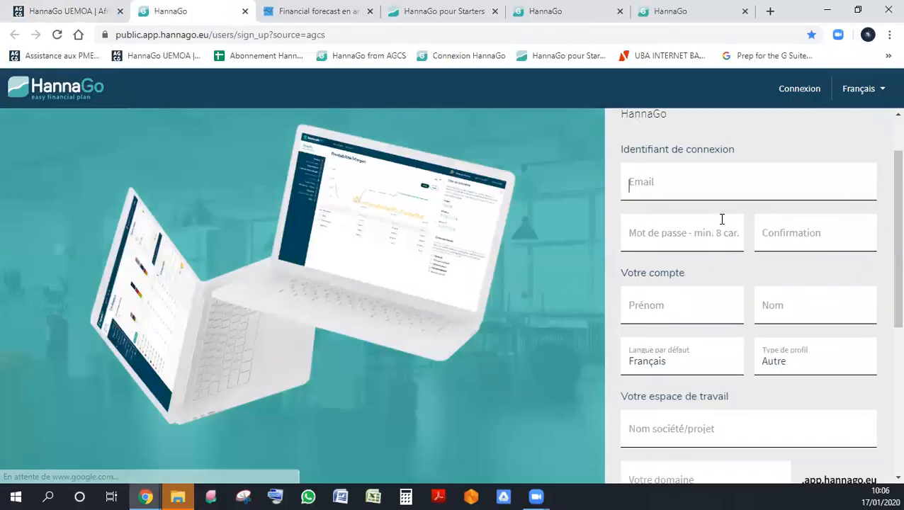
{"action": "scroll", "coordinate": [722, 219], "scroll_direction": "up", "scroll_amount": 1}
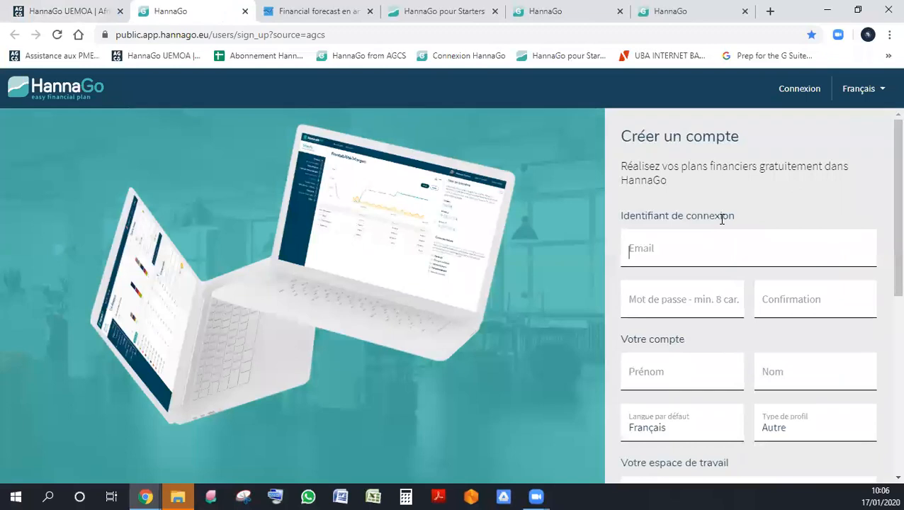
{"action": "mouse_move", "coordinate": [882, 151]}
{"action": "left_mouse_down"}
{"action": "mouse_move", "coordinate": [885, 373]}
{"action": "mouse_move", "coordinate": [882, 143]}
{"action": "left_mouse_up"}
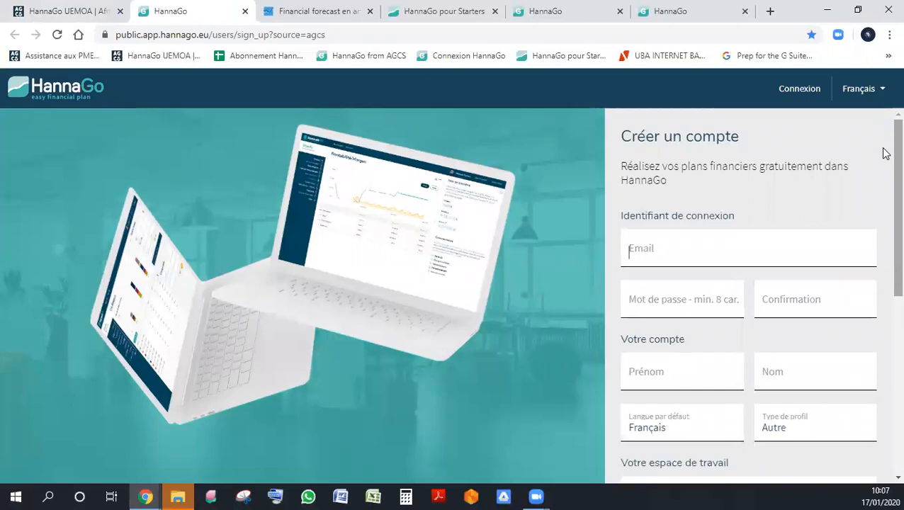
- Enter the account holder's e-mail address as the login identifier
{"action": "left_click", "coordinate": [777, 244]}
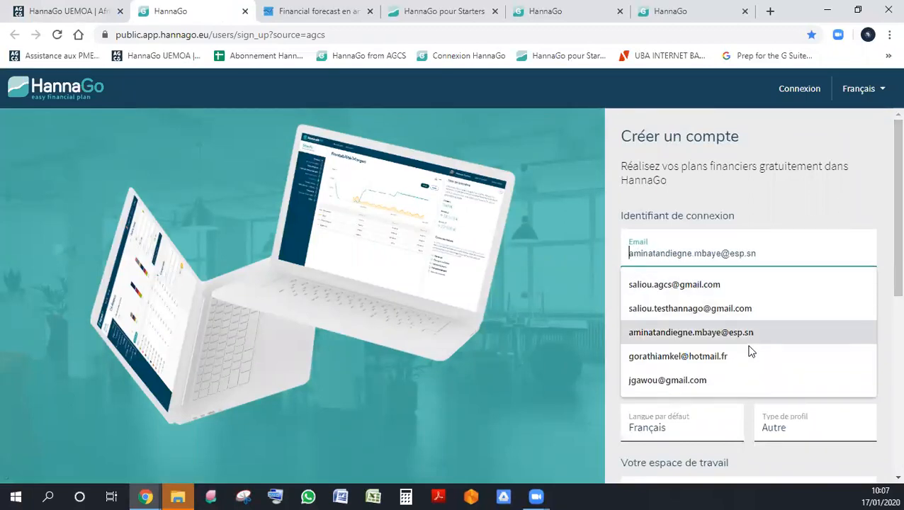
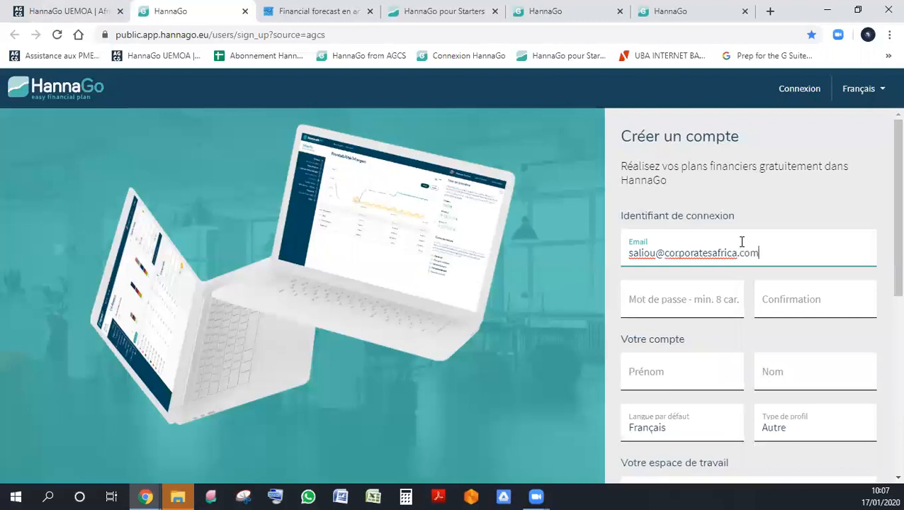
{"action": "key", "text": "Tab"}
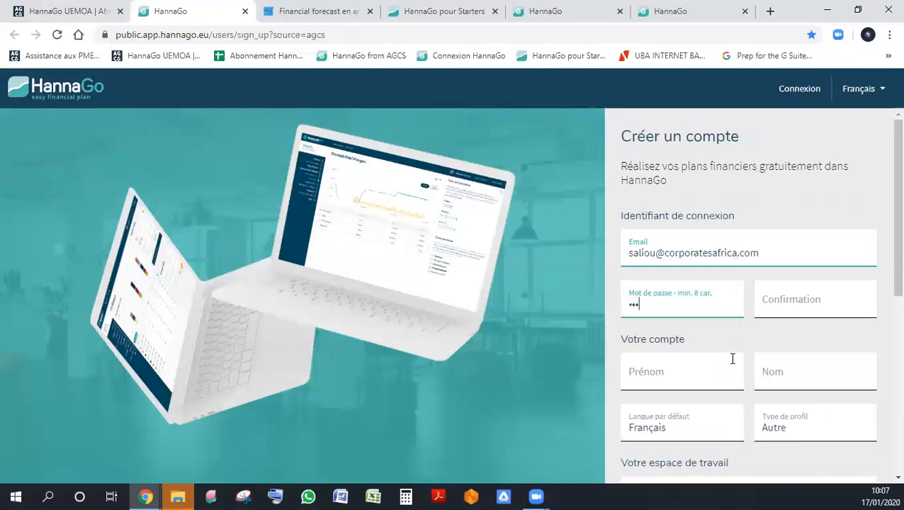
- Enter the account password and repeat it in the confirmation field
{"action": "type", "text": "•••••••••"}
{"action": "key", "text": "Tab"}
{"action": "type", "text": "•••••••••"}
{"action": "key", "text": "Tab"}
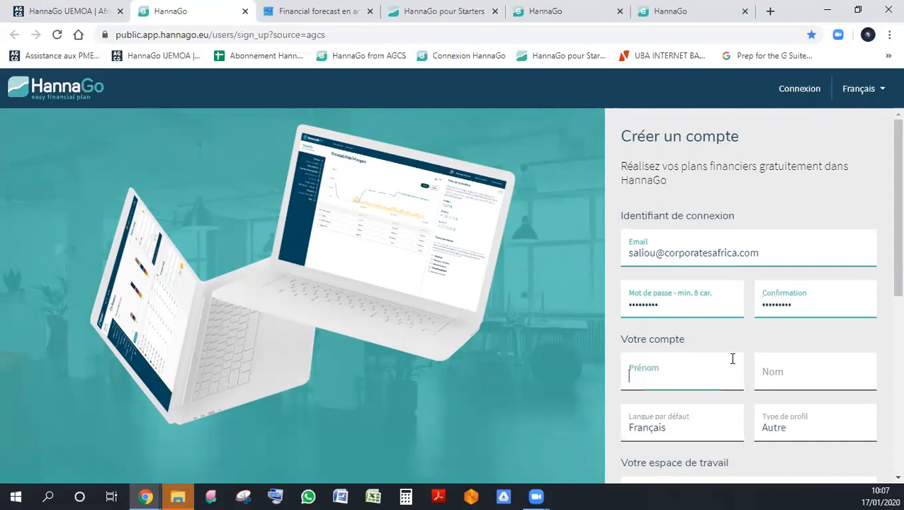
- Fill in the account holder's first and last name using the saved autofill entry
{"action": "scroll", "coordinate": [738, 344], "scroll_direction": "down", "scroll_amount": 2}
{"action": "type", "text": "Saliou"}
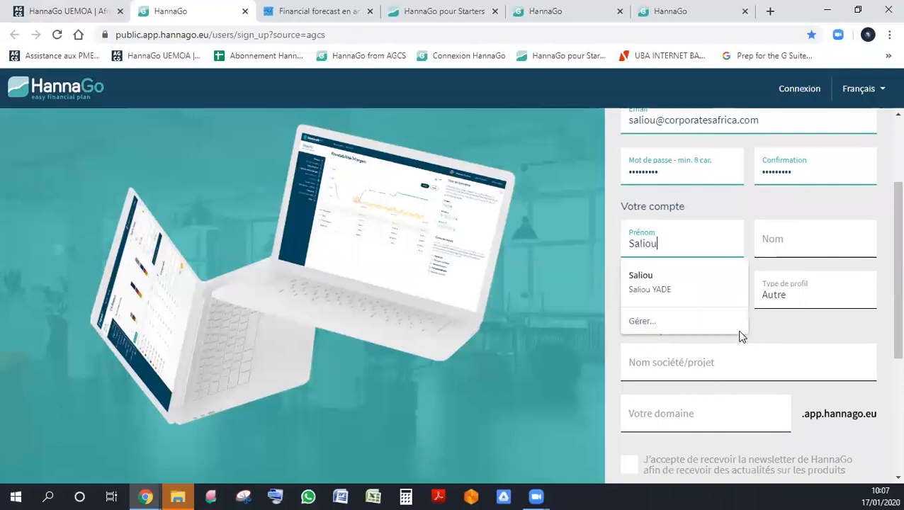
{"action": "left_click", "coordinate": [679, 278]}
{"action": "scroll", "coordinate": [714, 303], "scroll_direction": "down", "scroll_amount": 1}
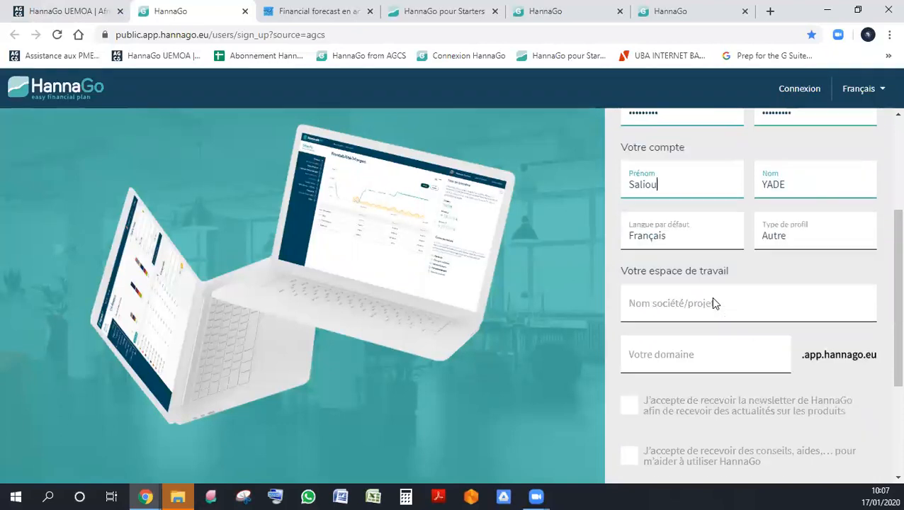
- View the choices available for the default language and the profile type
{"action": "left_click", "coordinate": [699, 229]}
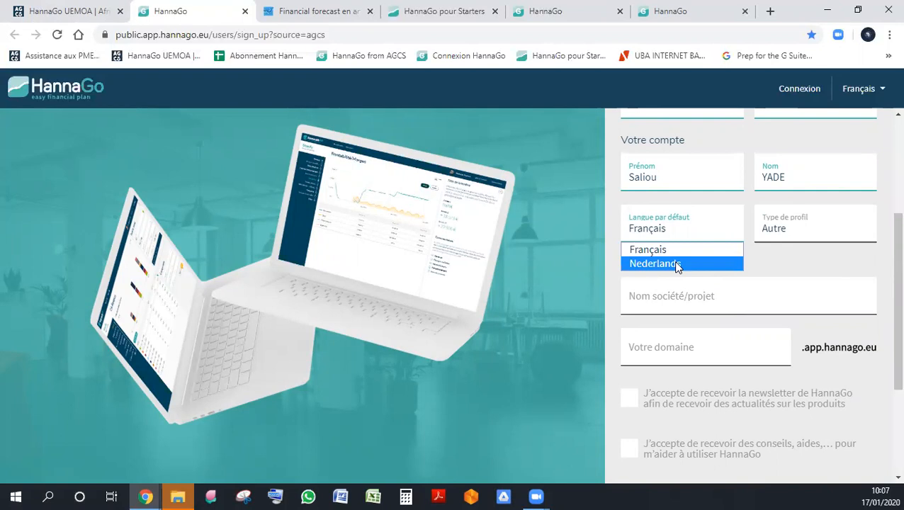
{"action": "left_click", "coordinate": [705, 235]}
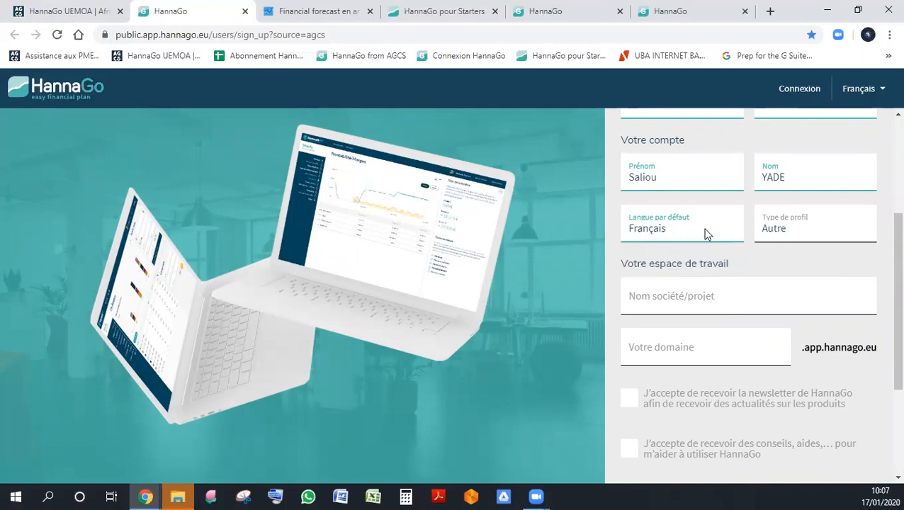
{"action": "left_click", "coordinate": [796, 236]}
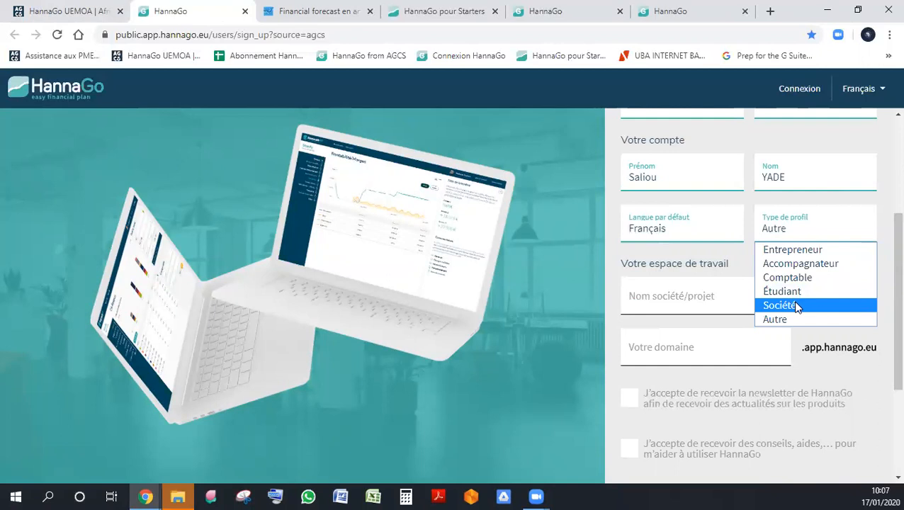
- Enter "Presentation du 17.01.2020" as the workspace's company or project name
{"action": "left_click", "coordinate": [720, 293]}
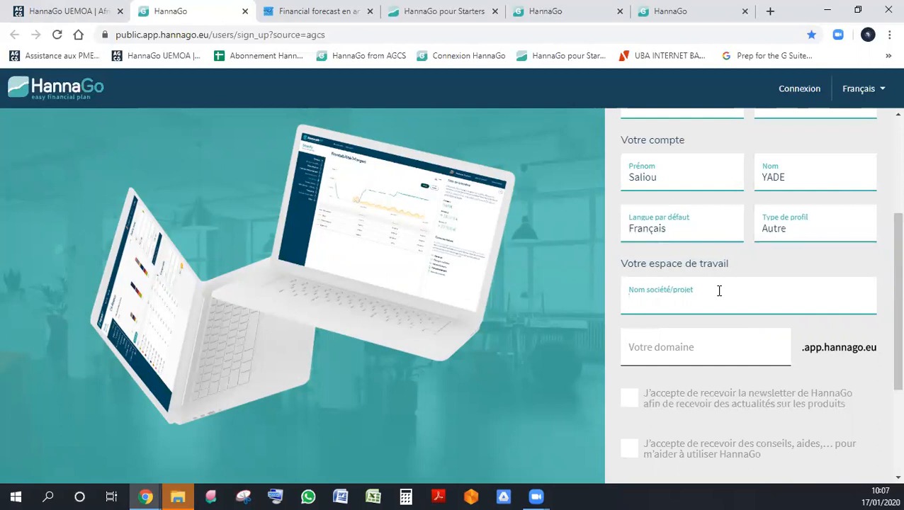
{"action": "type", "text": "Presenta"}
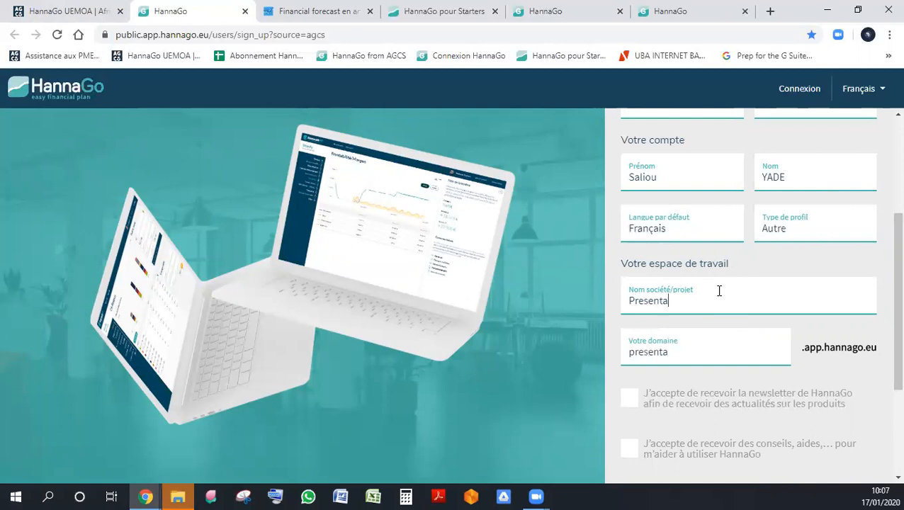
{"action": "type", "text": "tions"}
{"action": "key", "text": "BackSpace"}
{"action": "type", "text": "du 17.01.2020"}
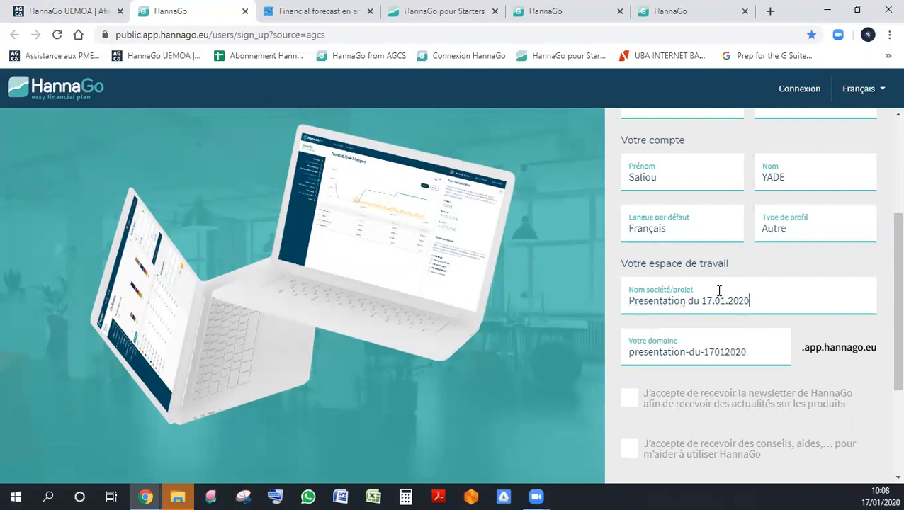
- Replace the company or project name with "Société de distribution de matériel informatique"
{"action": "left_click_drag", "start_coordinate": [773, 296], "coordinate": [523, 298]}
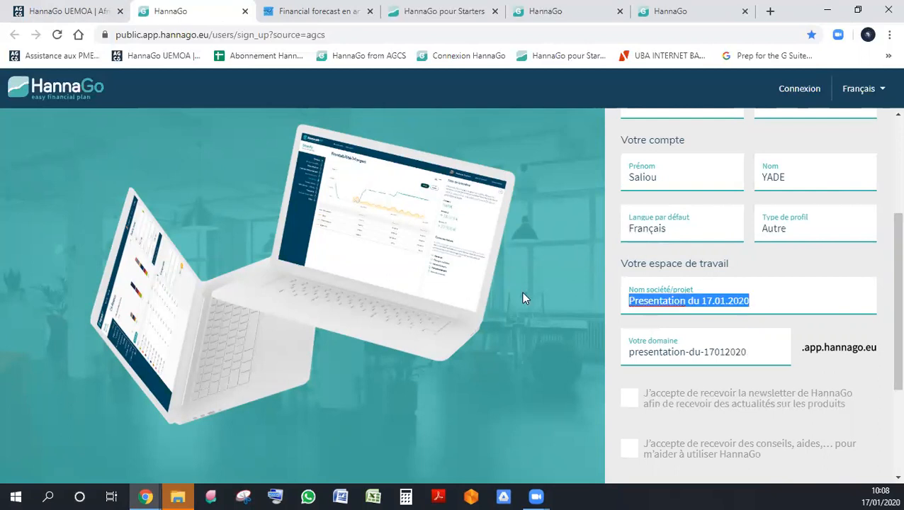
{"action": "type", "text": "So"}
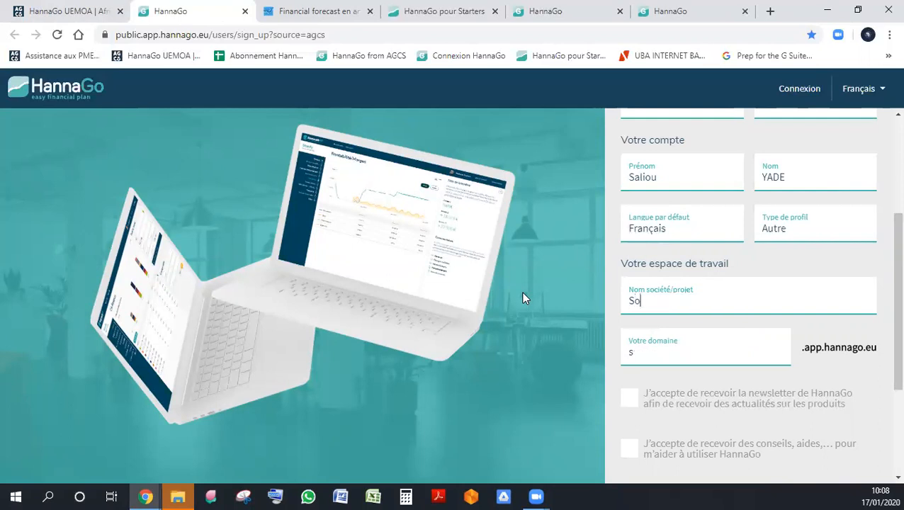
{"action": "type", "text": "ciété de d"}
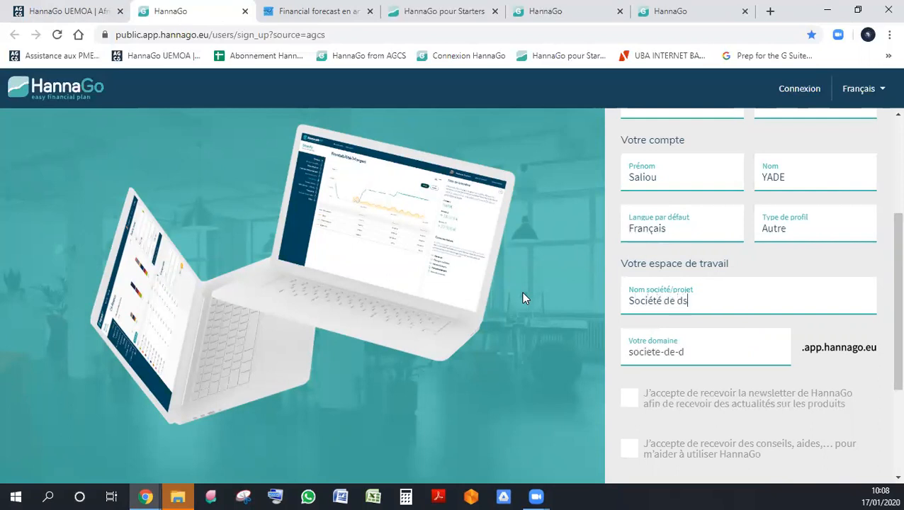
{"action": "type", "text": "istri"}
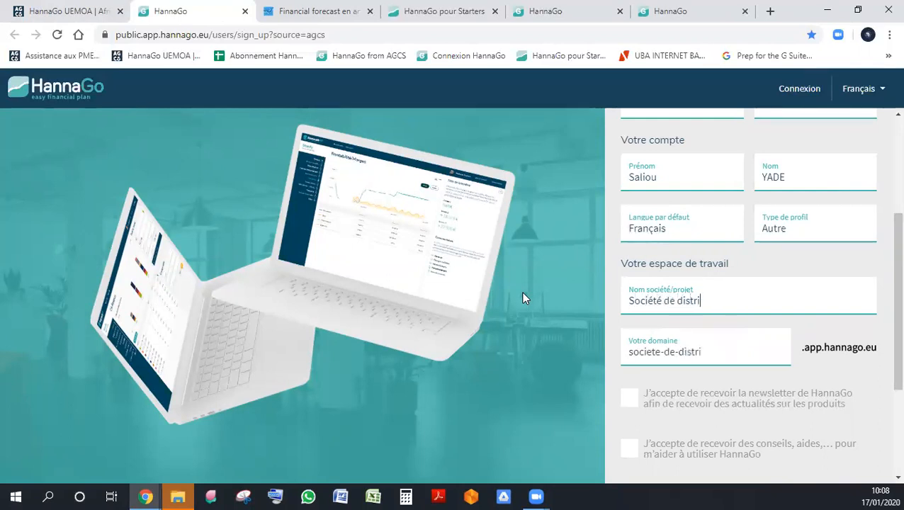
{"action": "type", "text": "bution de matériel "}
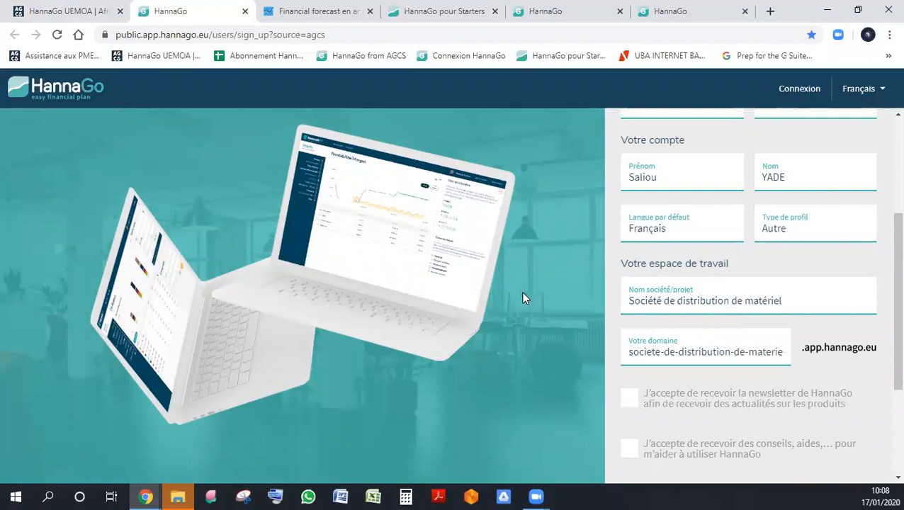
{"action": "type", "text": "informatique"}
{"action": "key", "text": "Tab"}
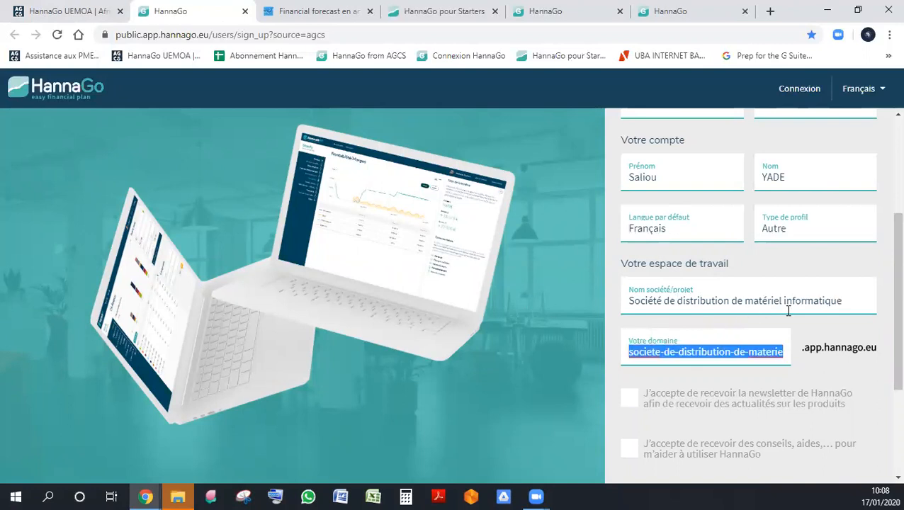
{"action": "triple_click", "coordinate": [729, 303]}
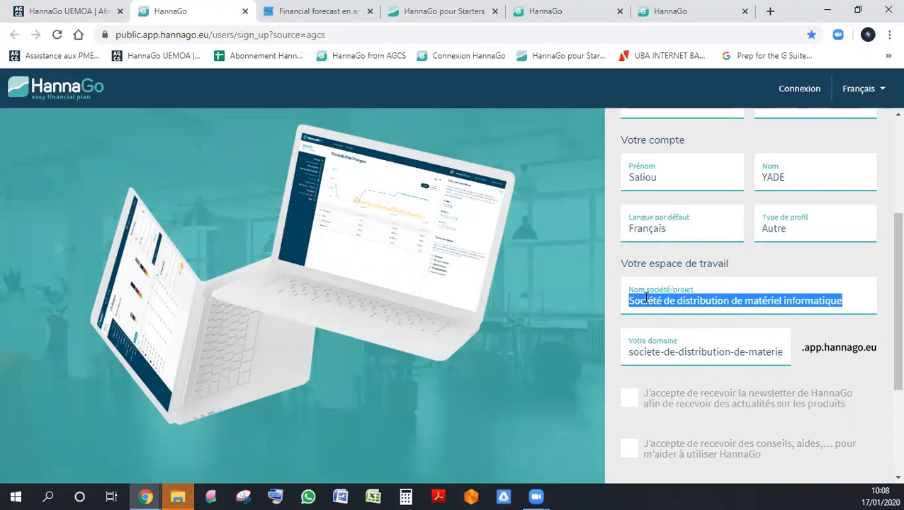
{"action": "left_click", "coordinate": [705, 354]}
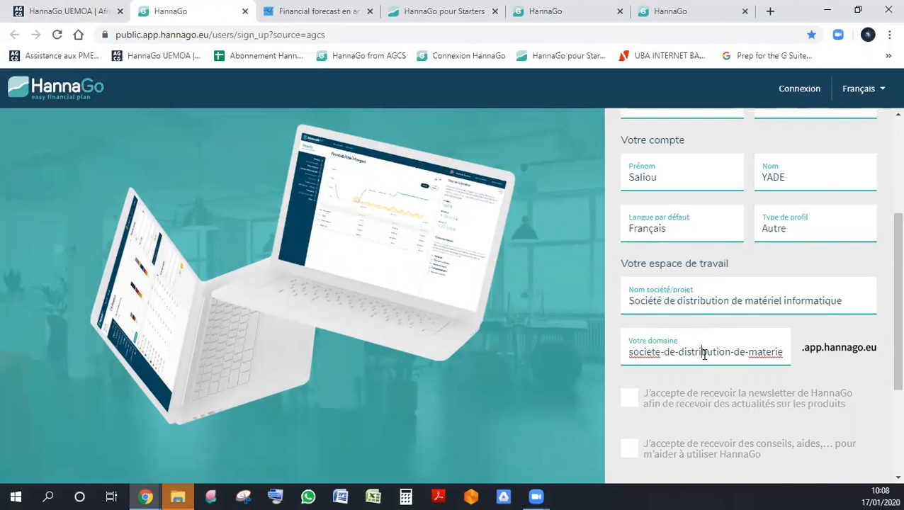
{"action": "triple_click", "coordinate": [776, 355]}
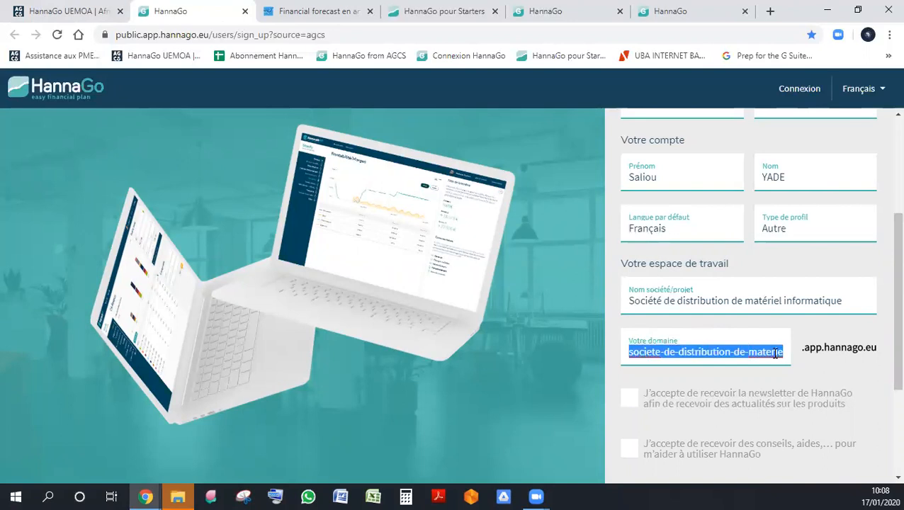
- Capitalize the main words of the company name so it reads "Société de Distribution de Matériel Informatique"
{"action": "left_click", "coordinate": [682, 299]}
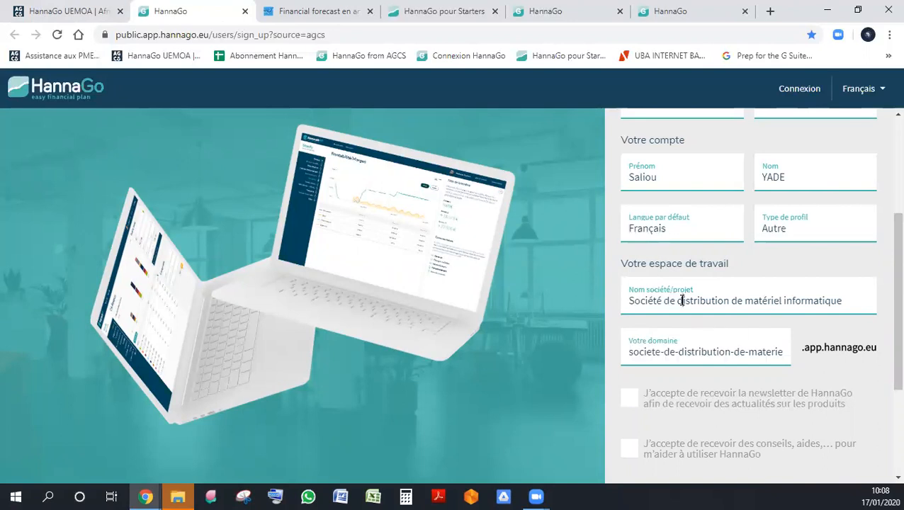
{"action": "key", "text": "BackSpace"}
{"action": "type", "text": "D"}
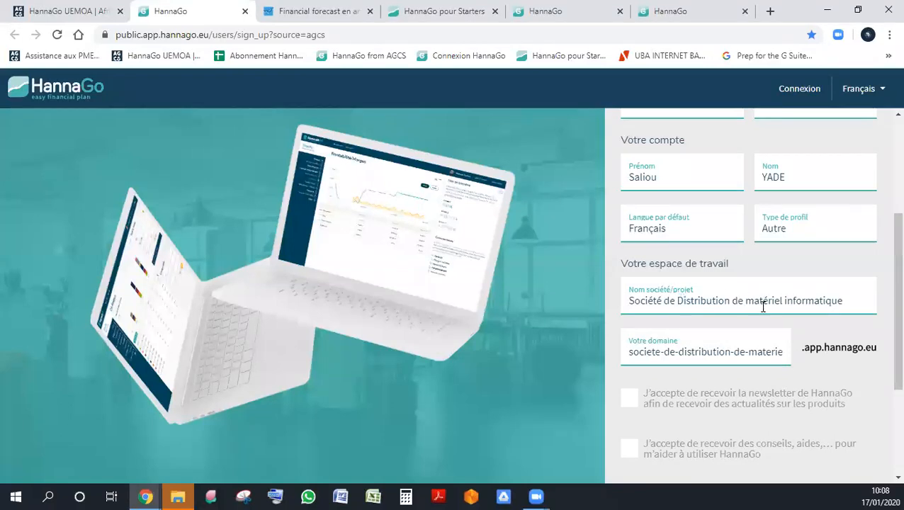
{"action": "left_click_drag", "start_coordinate": [753, 301], "coordinate": [745, 301]}
{"action": "type", "text": "M"}
{"action": "left_click", "coordinate": [788, 301]}
{"action": "key", "text": "BackSpace"}
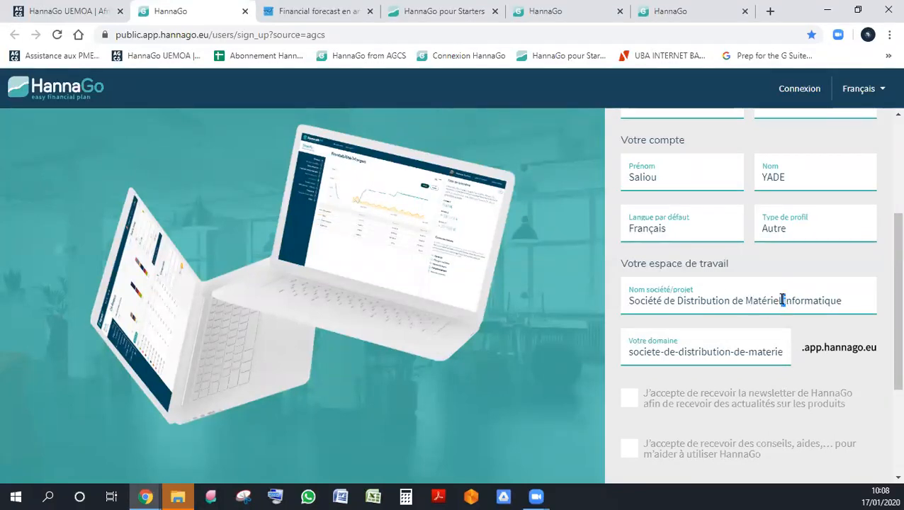
{"action": "type", "text": "I"}
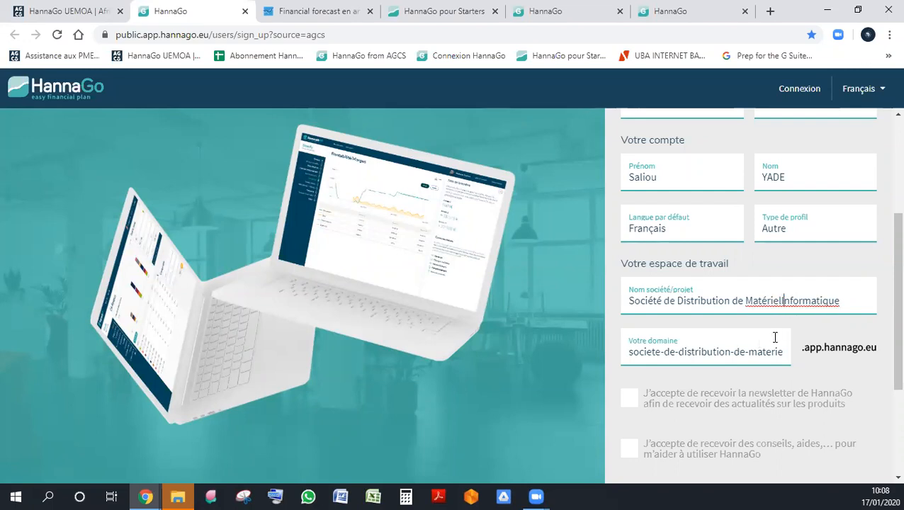
{"action": "key", "text": "BackSpace"}
{"action": "key", "text": "Left"}
- Replace the workspace's suggested domain with the short name "sdmi"
{"action": "left_click", "coordinate": [723, 350]}
{"action": "triple_click", "coordinate": [724, 349]}
{"action": "type", "text": "S"}
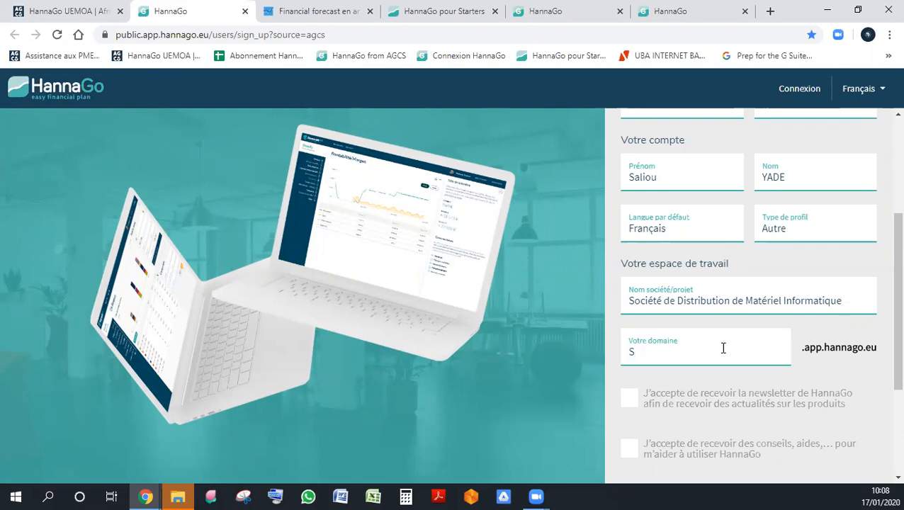
{"action": "type", "text": "DM"}
{"action": "key", "text": "Tab"}
- Accept HannaGo's general terms of use, leaving the newsletter and the advice consents unchecked
{"action": "scroll", "coordinate": [659, 350], "scroll_direction": "down", "scroll_amount": 2}
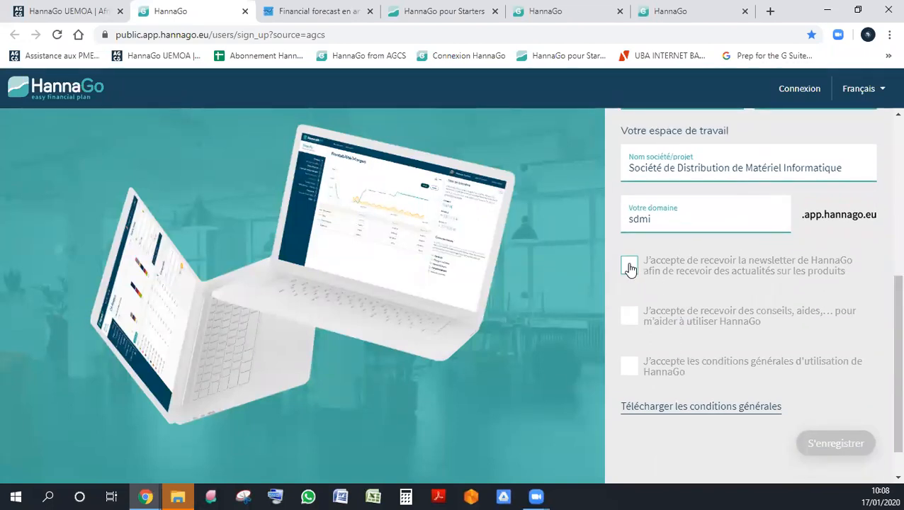
{"action": "left_click", "coordinate": [631, 266]}
{"action": "left_click", "coordinate": [634, 318]}
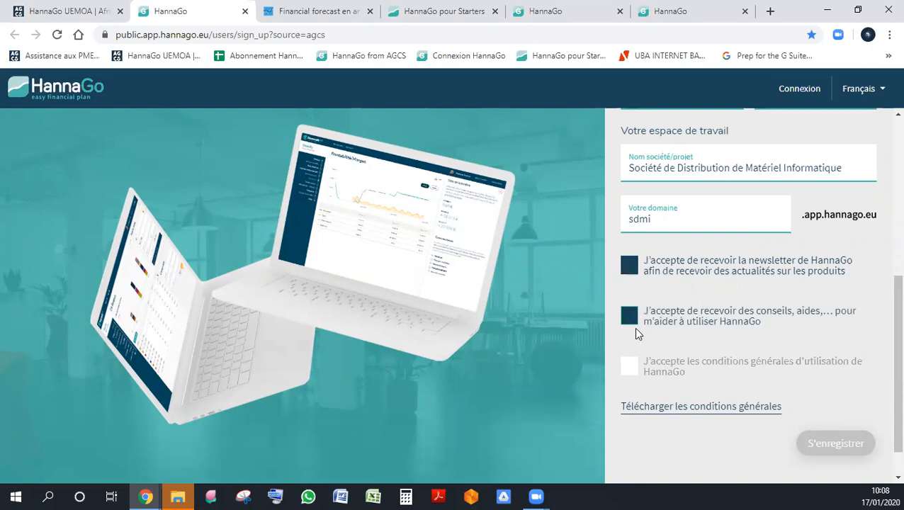
{"action": "left_click", "coordinate": [631, 367]}
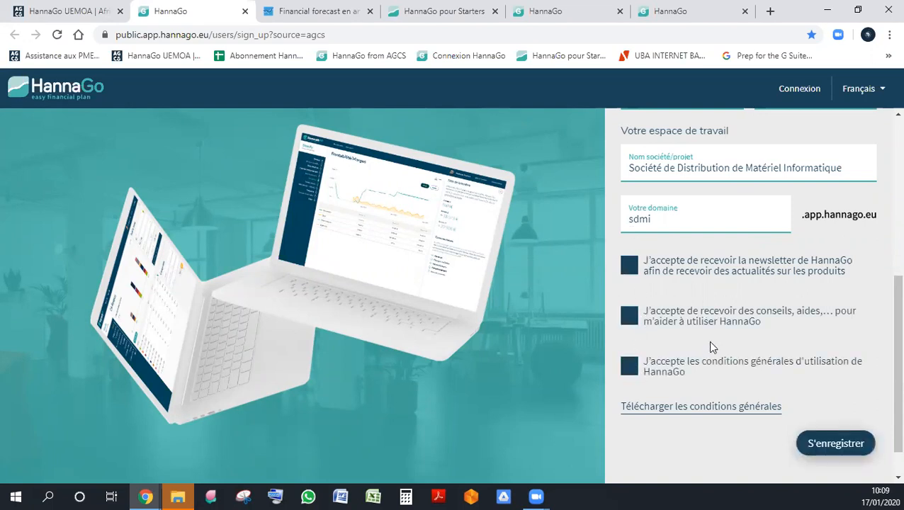
{"action": "left_click", "coordinate": [630, 318]}
{"action": "left_click", "coordinate": [635, 268]}
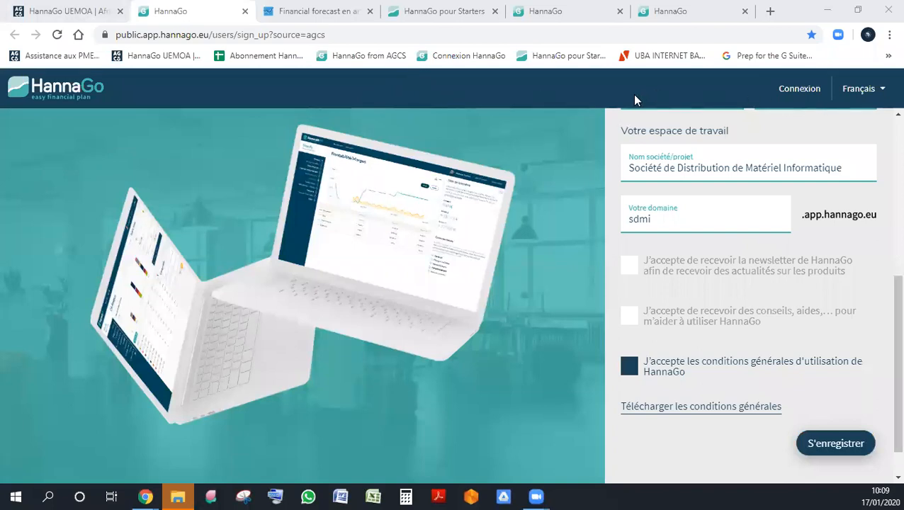
- Leave the sign-up form for the existing-user login and continue to the "agcs-presentation" domain
{"action": "scroll", "coordinate": [751, 268], "scroll_direction": "up", "scroll_amount": 5}
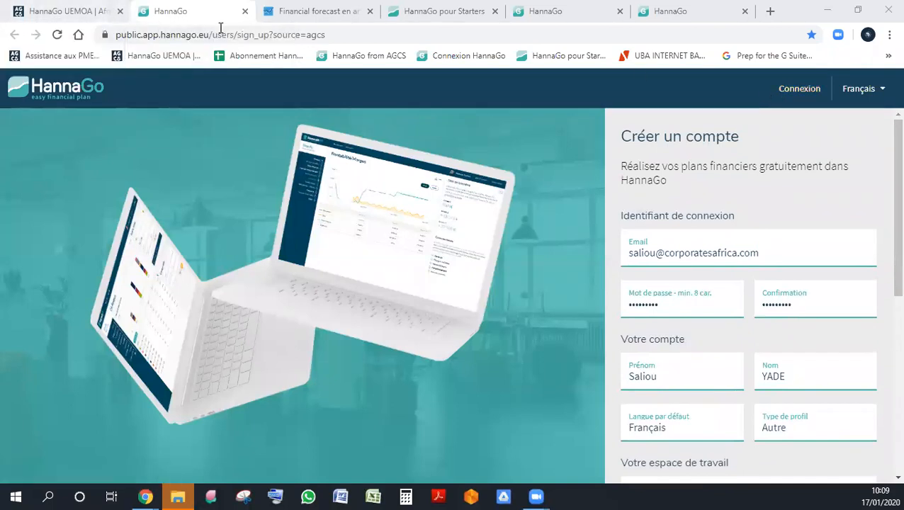
{"action": "left_click", "coordinate": [808, 93]}
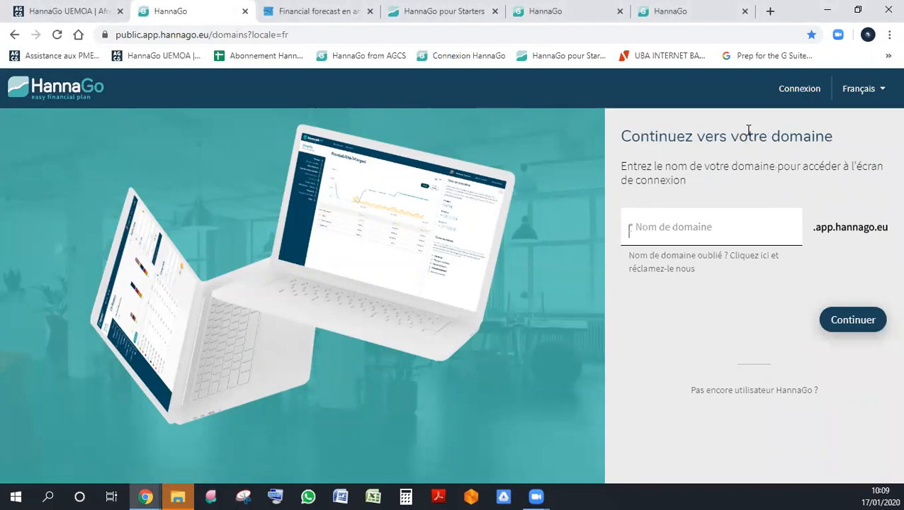
{"action": "left_click", "coordinate": [721, 228]}
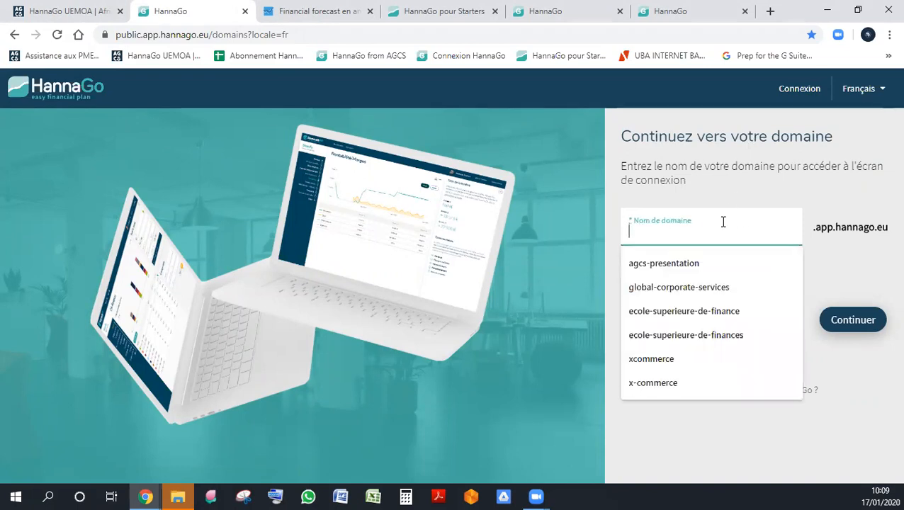
{"action": "left_click", "coordinate": [711, 263]}
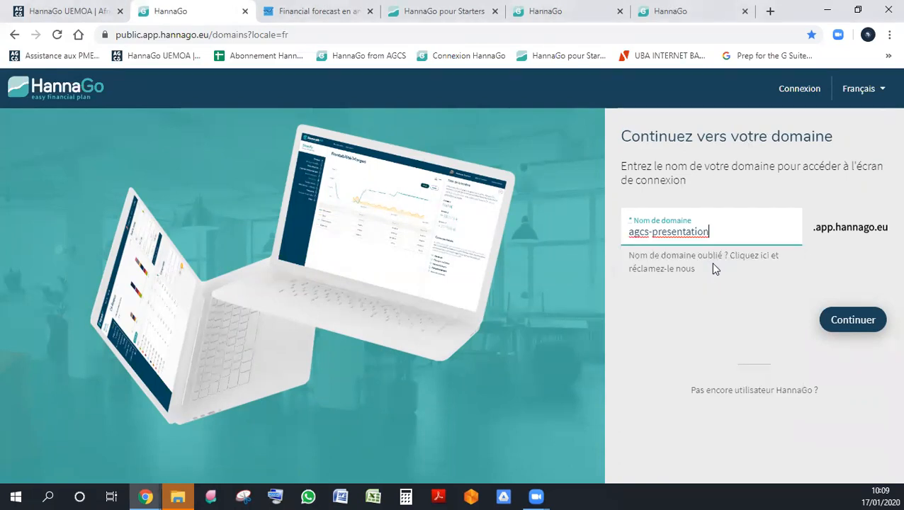
{"action": "left_click", "coordinate": [870, 327]}
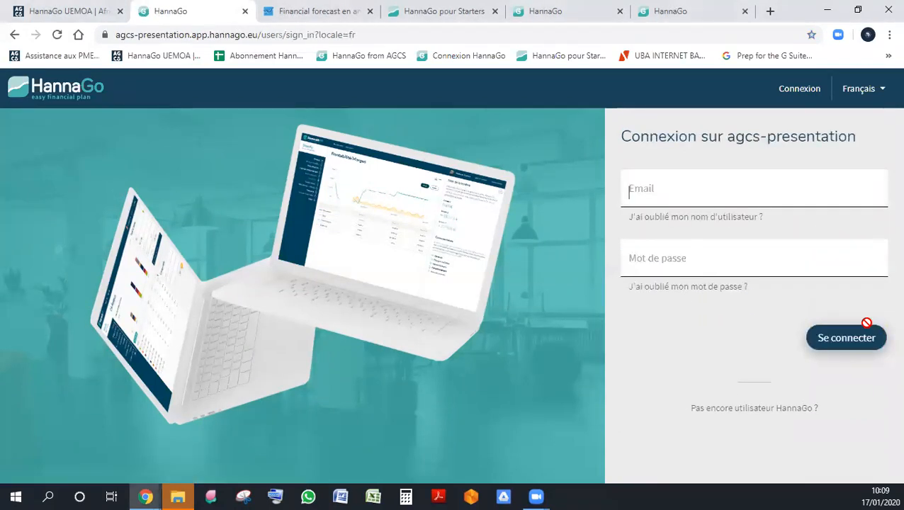
- Return to the domain entry page, choose "agcs-presentation" again and continue to its sign-in page
{"action": "left_click", "coordinate": [14, 34]}
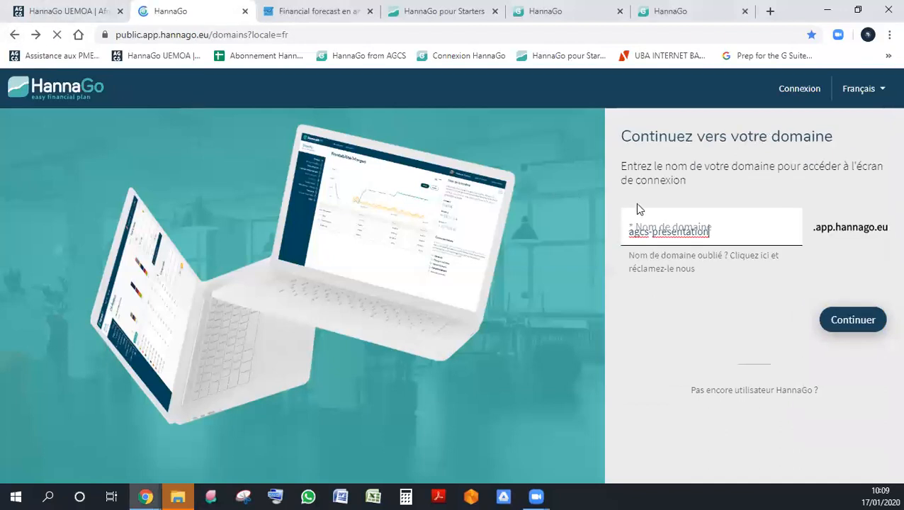
{"action": "triple_click", "coordinate": [730, 225]}
{"action": "key", "text": "BackSpace"}
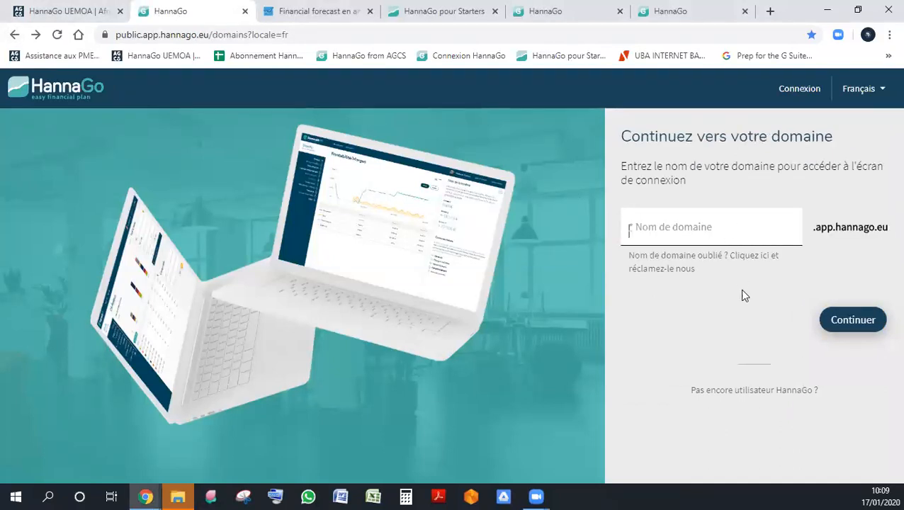
{"action": "left_click", "coordinate": [722, 241]}
{"action": "left_click", "coordinate": [708, 259]}
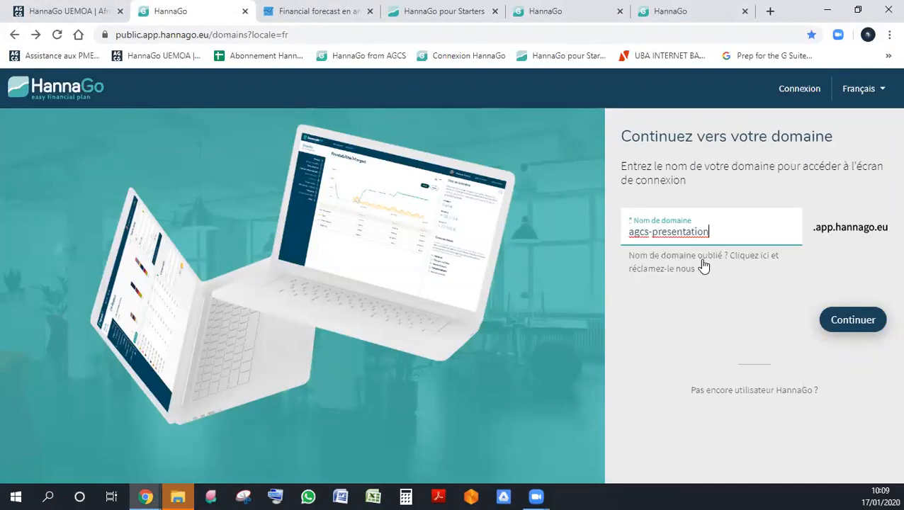
{"action": "left_click", "coordinate": [848, 316]}
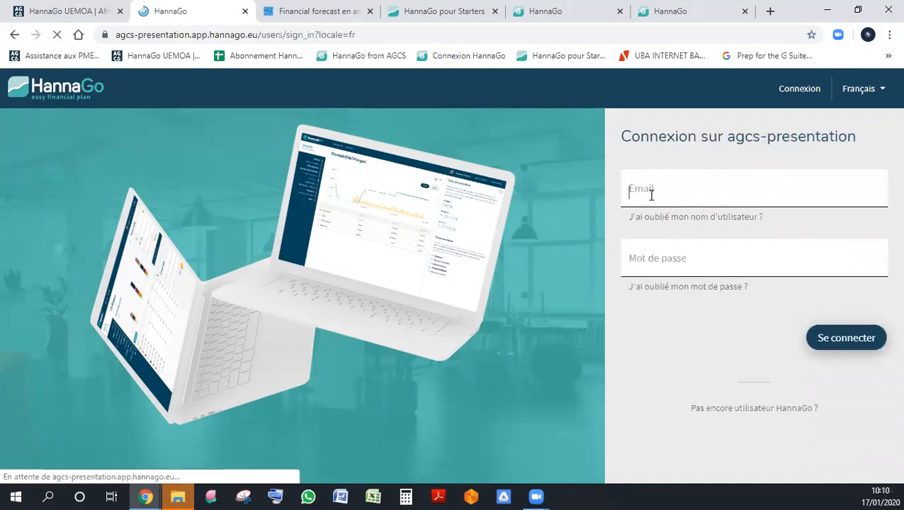
- Fill in the saved account email and the account password, and try to sign in to the agcs-presentation workspace
{"action": "left_click", "coordinate": [672, 203]}
{"action": "left_click", "coordinate": [673, 234]}
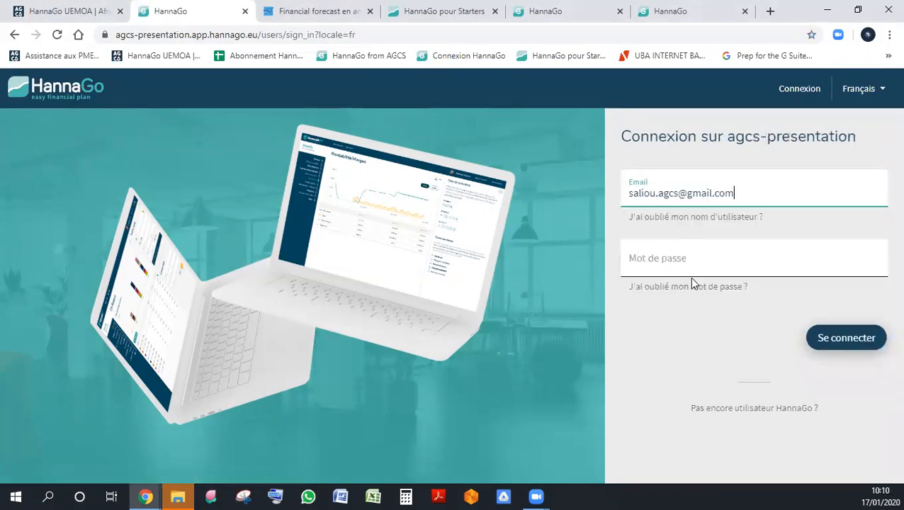
{"action": "left_click", "coordinate": [691, 284]}
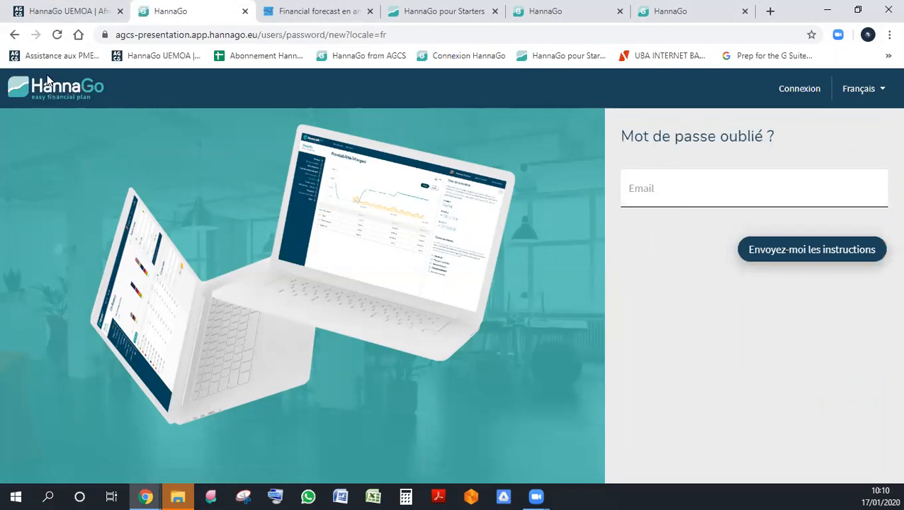
{"action": "left_click", "coordinate": [14, 34]}
{"action": "left_click", "coordinate": [686, 262]}
{"action": "type", "text": "*********"}
{"action": "key", "text": "Return"}
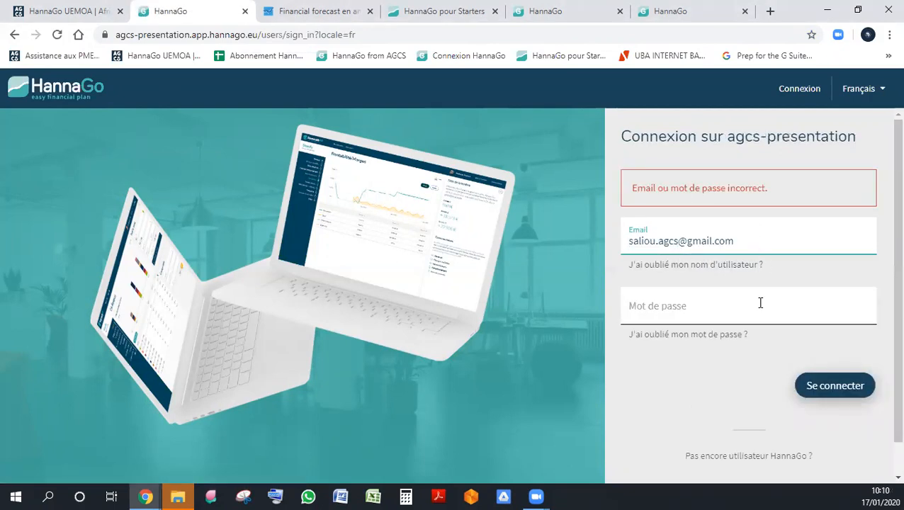
- Re-enter the account password and sign in to the workspace
{"action": "left_click", "coordinate": [760, 303]}
{"action": "type", "text": "**"}
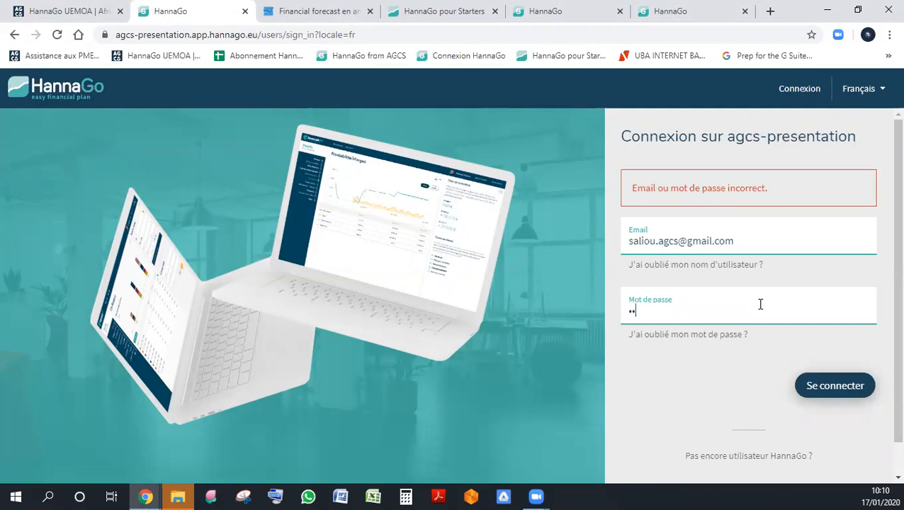
{"action": "type", "text": "*****"}
{"action": "key", "text": "Return"}
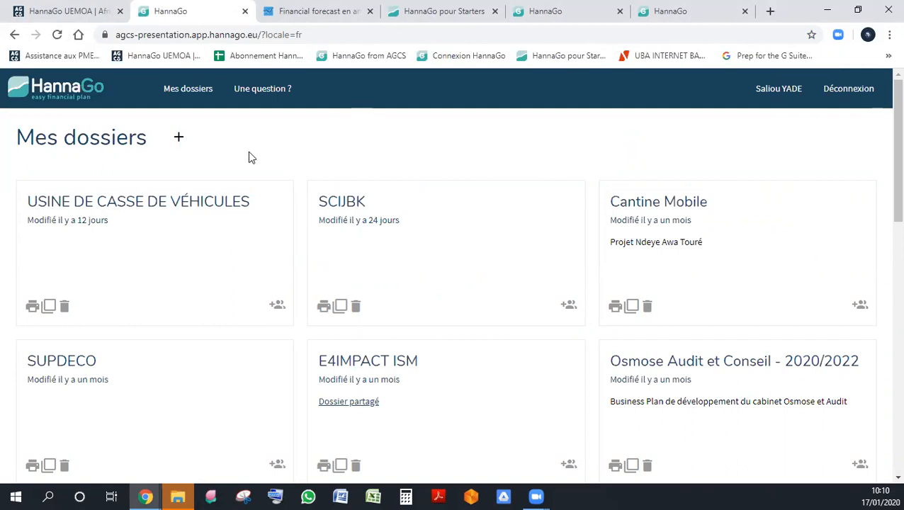
- Look over the ID-Soft website's home page and its HannaH, HannaLisa and HannaGo product overview
{"action": "left_click", "coordinate": [319, 11]}
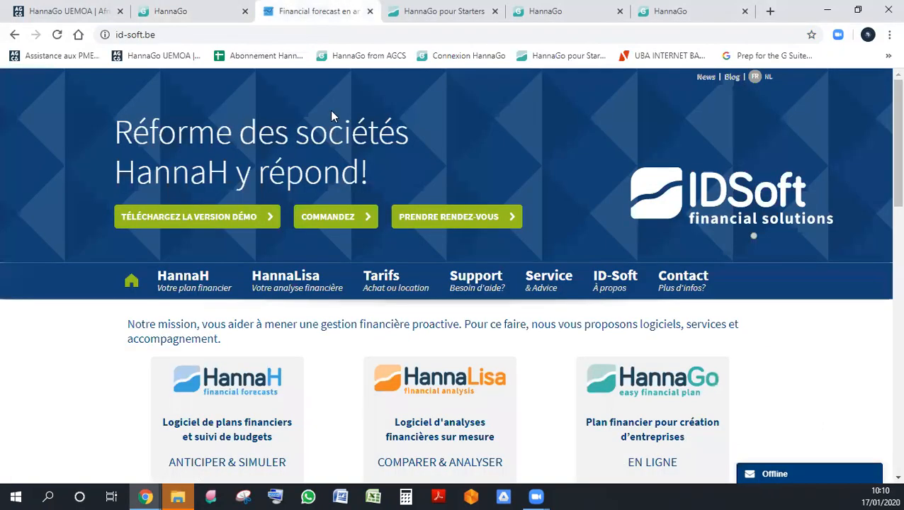
{"action": "left_click_drag", "start_coordinate": [888, 106], "coordinate": [885, 82]}
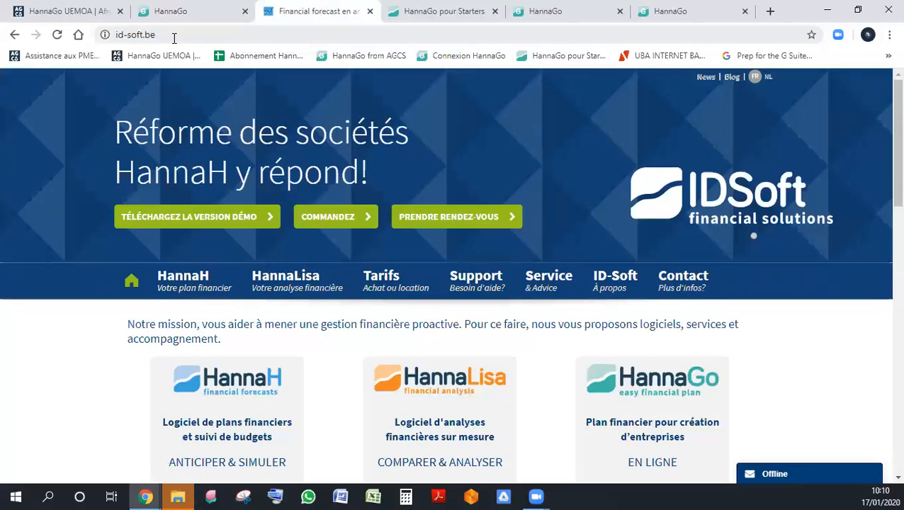
{"action": "scroll", "coordinate": [747, 387], "scroll_direction": "down", "scroll_amount": 2}
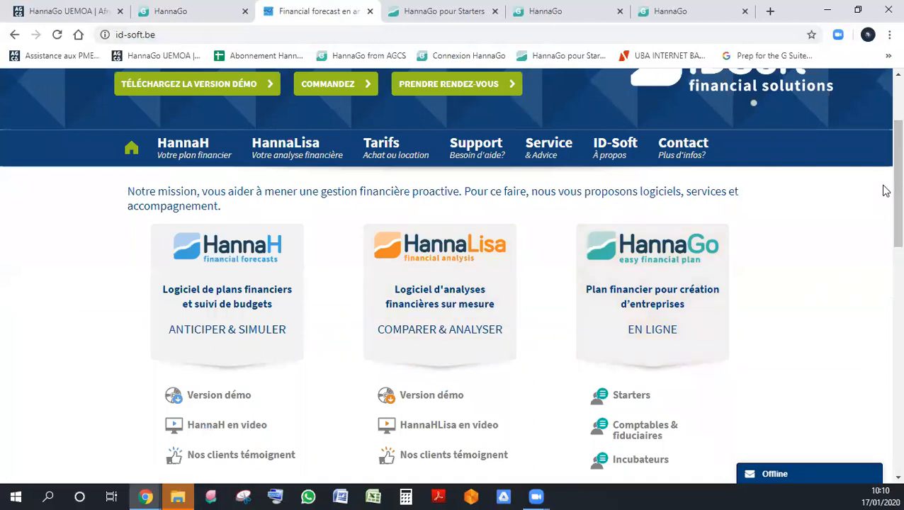
{"action": "left_click_drag", "start_coordinate": [886, 185], "coordinate": [885, 75]}
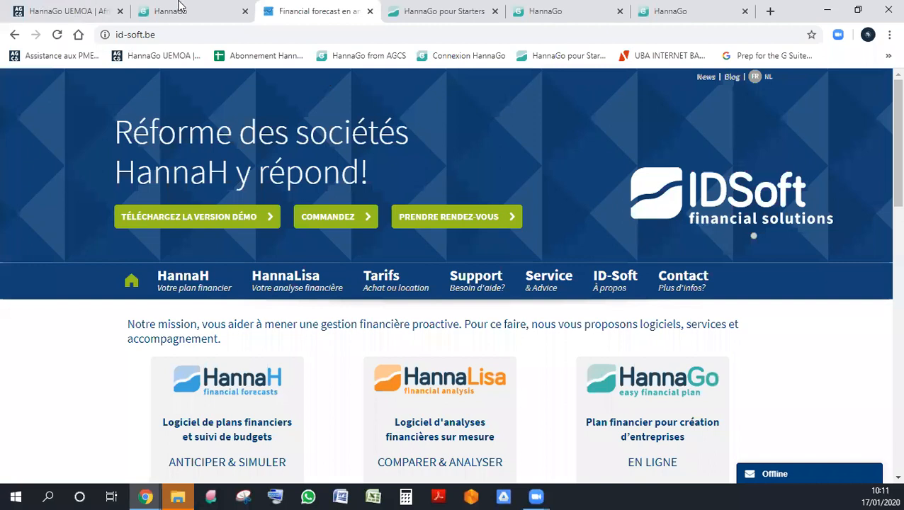
- Return to the HannaGo workspace and look through the existing project folders
{"action": "left_click", "coordinate": [180, 9]}
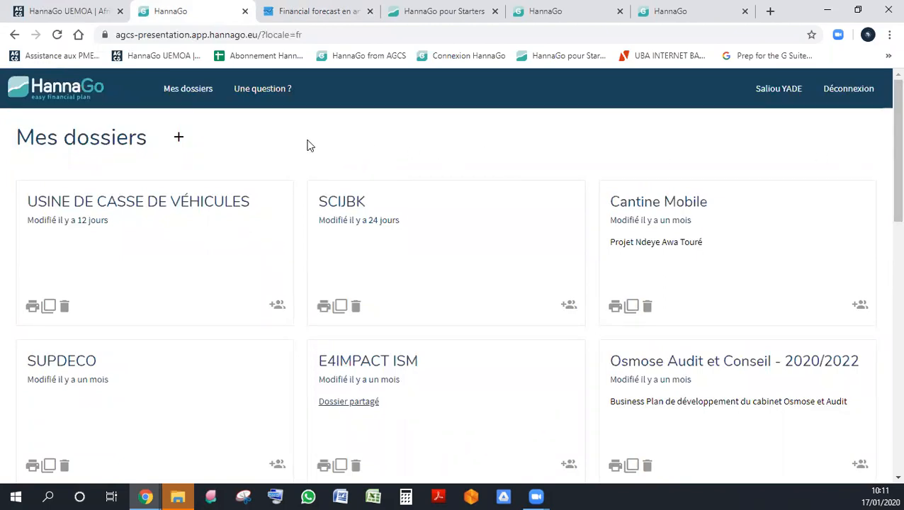
{"action": "scroll", "coordinate": [307, 228], "scroll_direction": "down", "scroll_amount": 10}
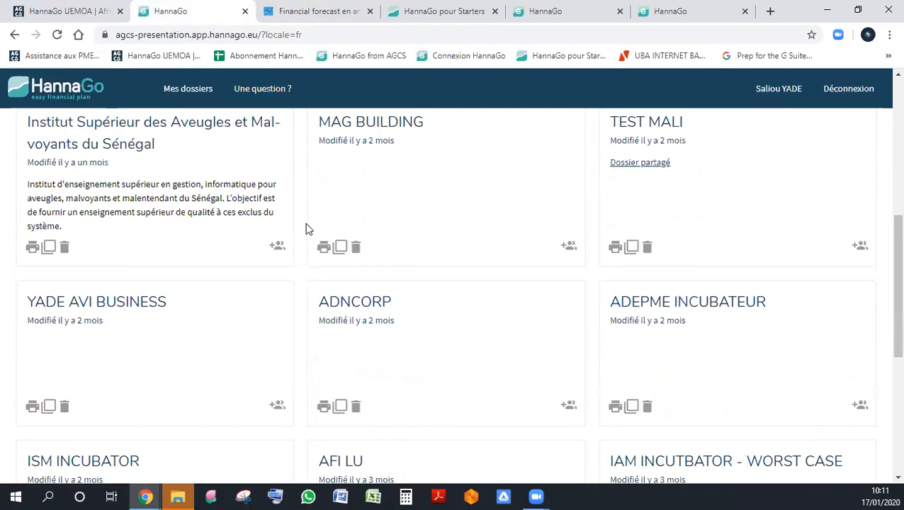
{"action": "scroll", "coordinate": [307, 228], "scroll_direction": "up", "scroll_amount": 10}
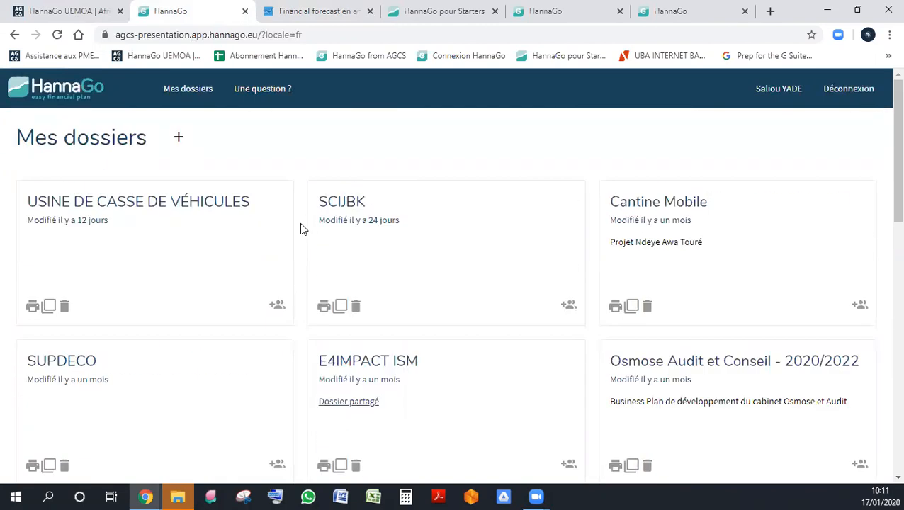
{"action": "scroll", "coordinate": [301, 228], "scroll_direction": "down", "scroll_amount": 10}
{"action": "scroll", "coordinate": [302, 228], "scroll_direction": "up", "scroll_amount": 9}
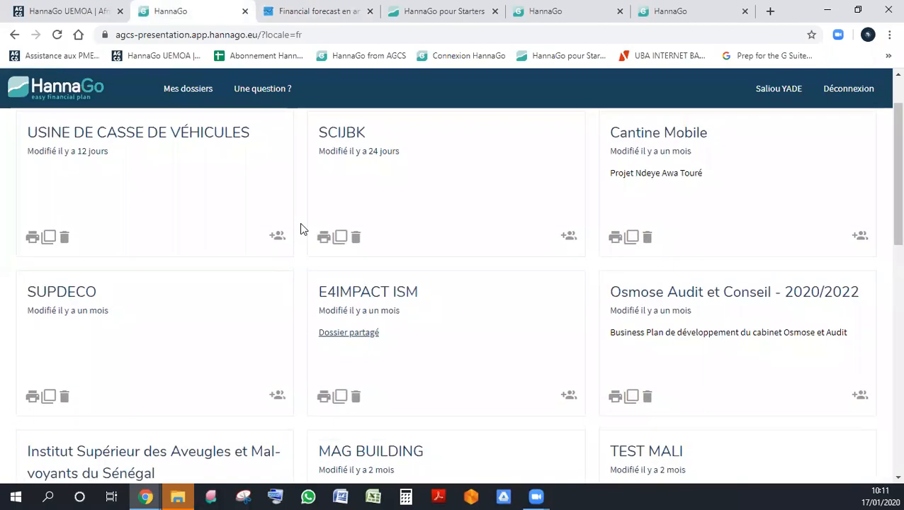
{"action": "scroll", "coordinate": [301, 228], "scroll_direction": "up", "scroll_amount": 1}
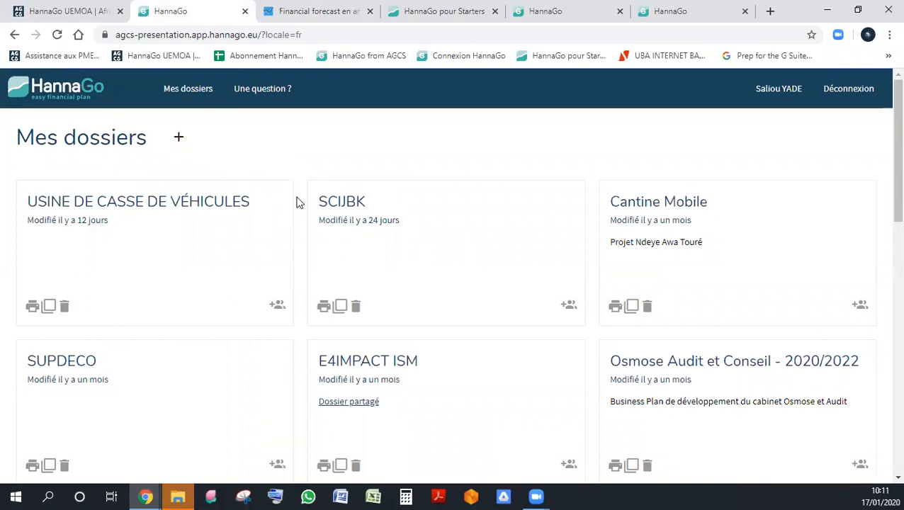
- Start a new project from the list of folders and name it SDMI
{"action": "scroll", "coordinate": [297, 203], "scroll_direction": "down", "scroll_amount": 10}
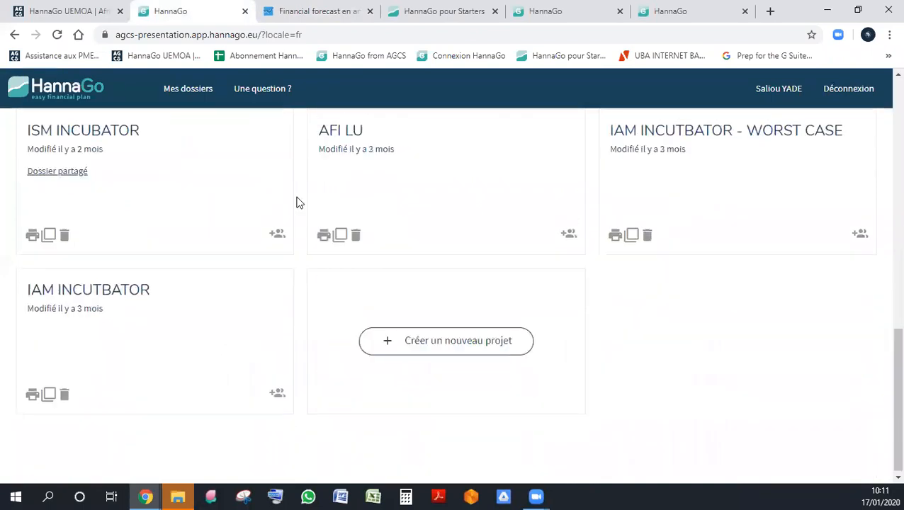
{"action": "left_click", "coordinate": [440, 347]}
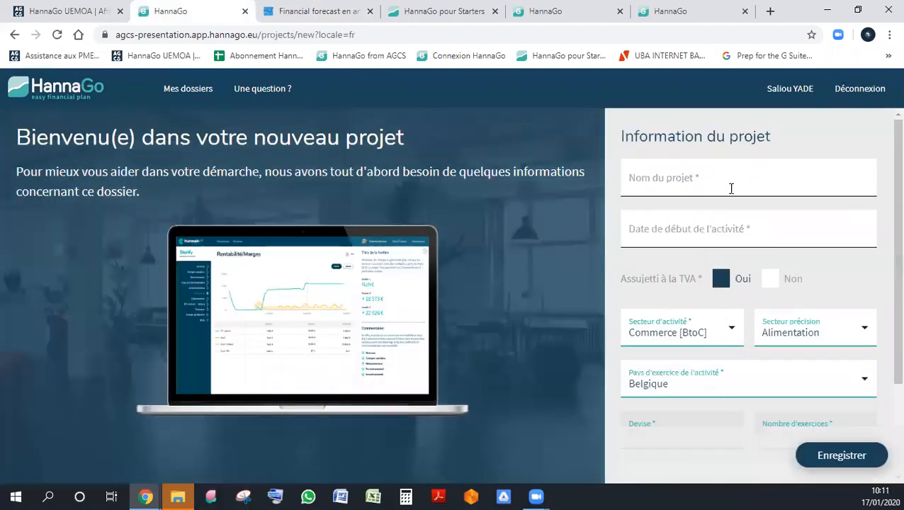
{"action": "left_click", "coordinate": [728, 181]}
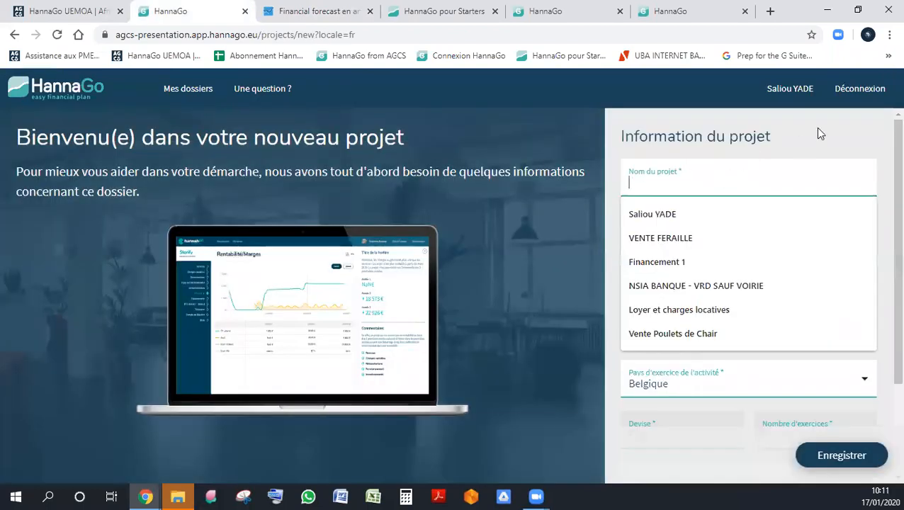
{"action": "left_click", "coordinate": [818, 133]}
{"action": "scroll", "coordinate": [886, 200], "scroll_direction": "down", "scroll_amount": 1}
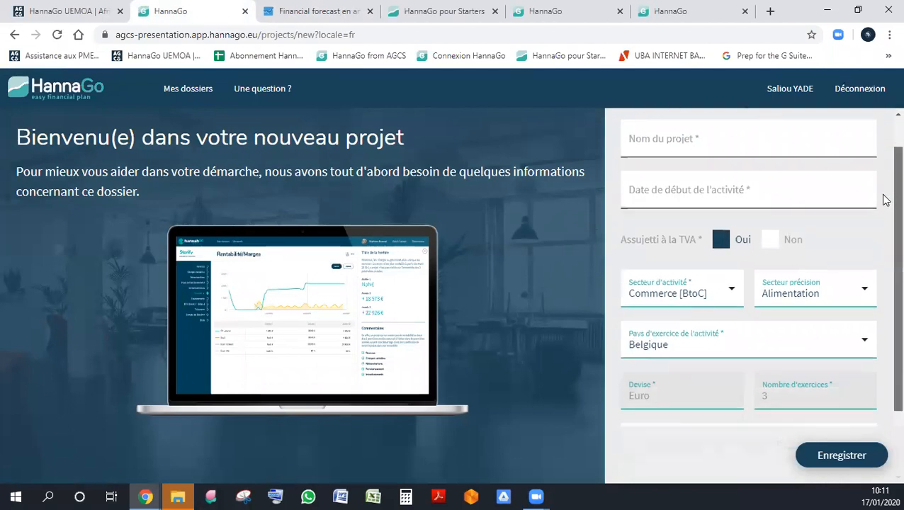
{"action": "scroll", "coordinate": [882, 141], "scroll_direction": "up", "scroll_amount": 1}
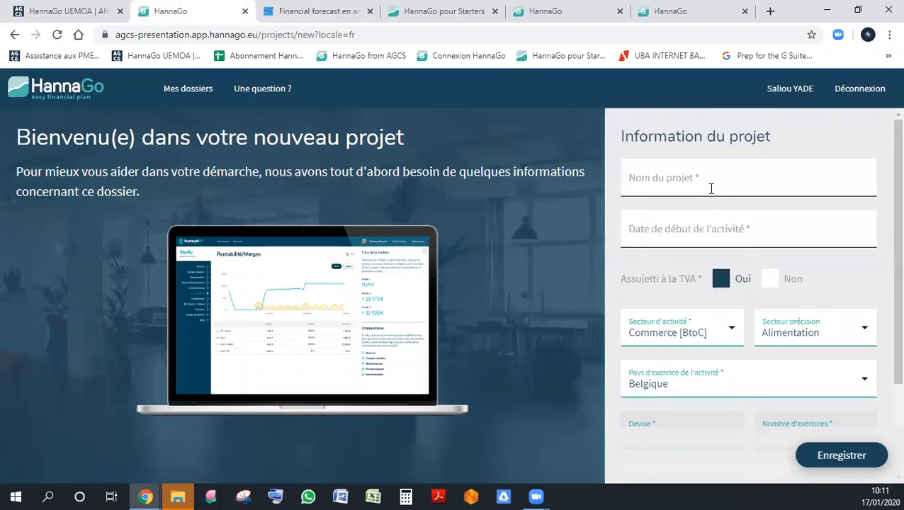
{"action": "left_click", "coordinate": [711, 188]}
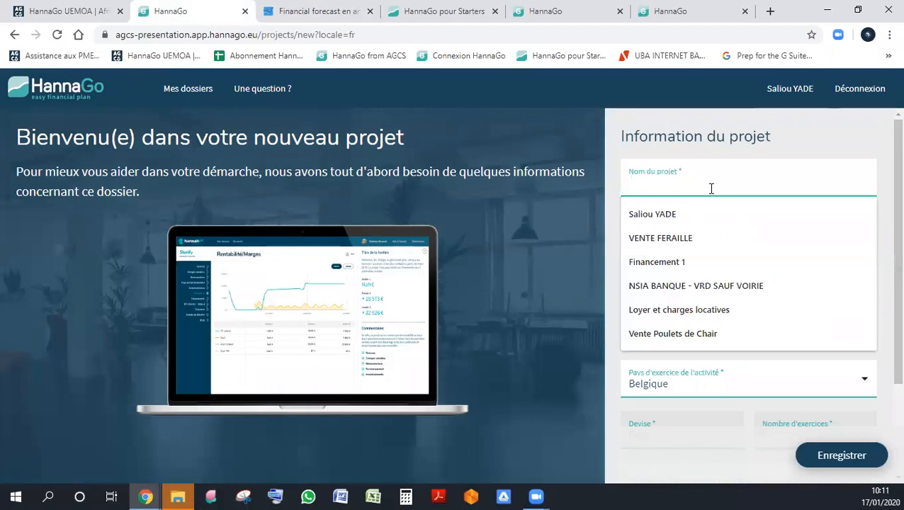
{"action": "type", "text": "SDMI"}
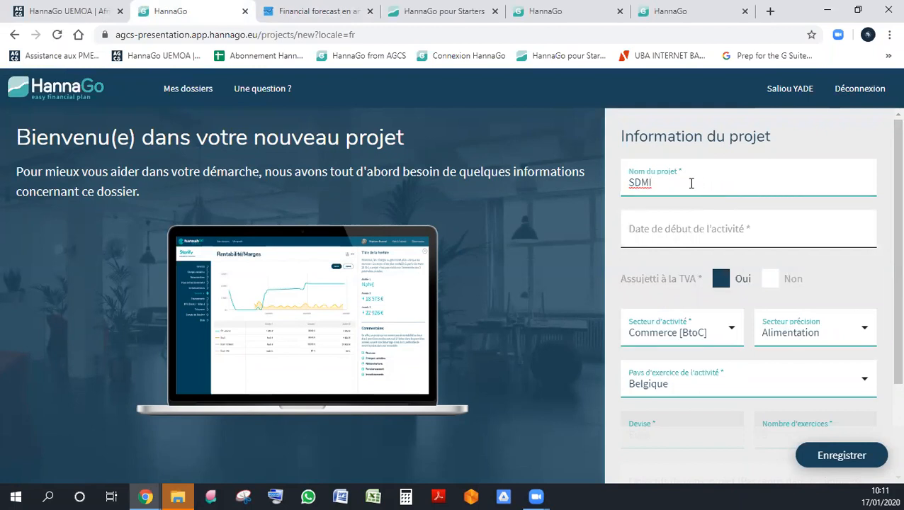
- Set the project's activity start date to January 2021
{"action": "key", "text": "Tab"}
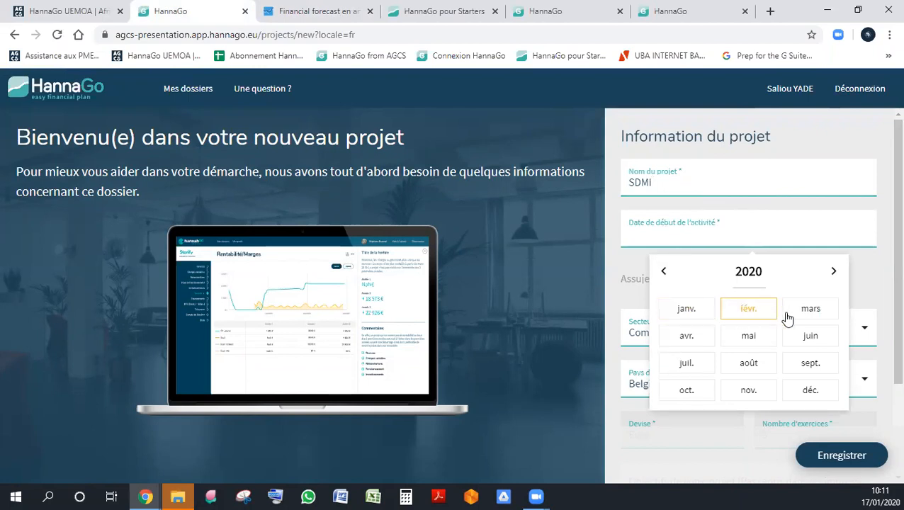
{"action": "left_click", "coordinate": [835, 277]}
{"action": "left_click", "coordinate": [836, 279]}
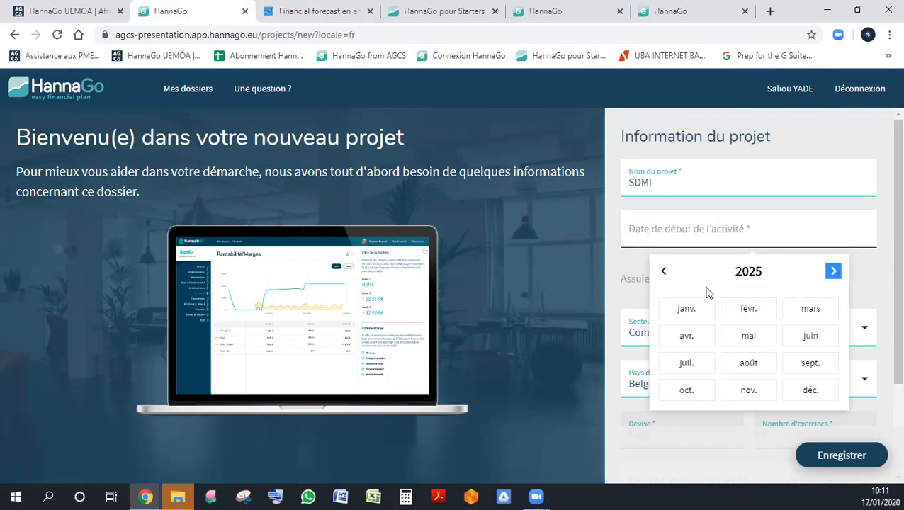
{"action": "left_click", "coordinate": [665, 277]}
{"action": "left_click", "coordinate": [666, 278]}
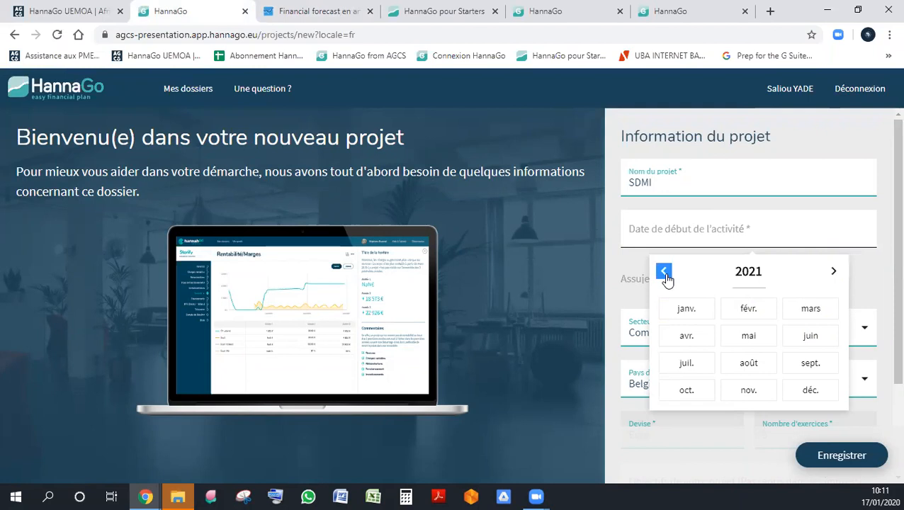
{"action": "left_click", "coordinate": [682, 312]}
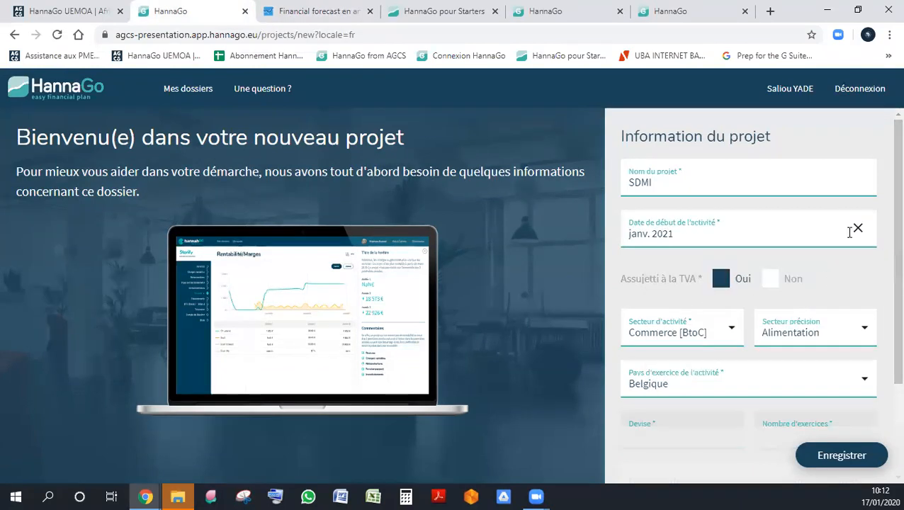
- Change the project's activity start date to January 2020
{"action": "left_click", "coordinate": [769, 232]}
{"action": "left_click", "coordinate": [665, 272]}
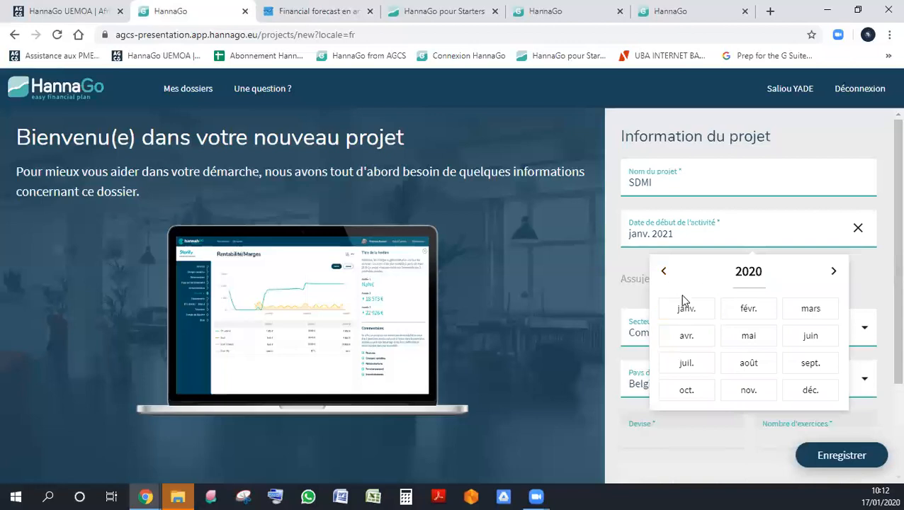
{"action": "left_click", "coordinate": [686, 309]}
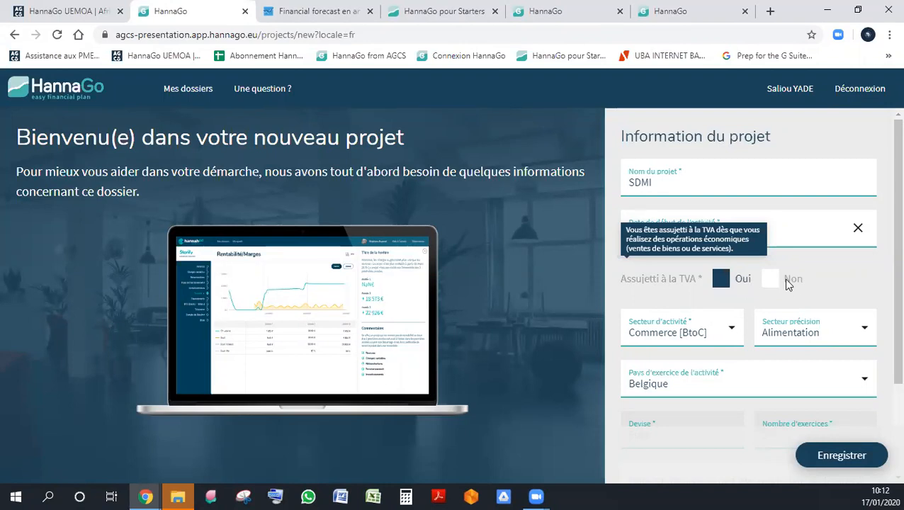
- Set the activity sector to Commerce [BtoC] with the Electro, multimedia subsector, and choose Sénégal as the country of activity
{"action": "scroll", "coordinate": [882, 276], "scroll_direction": "down", "scroll_amount": 2}
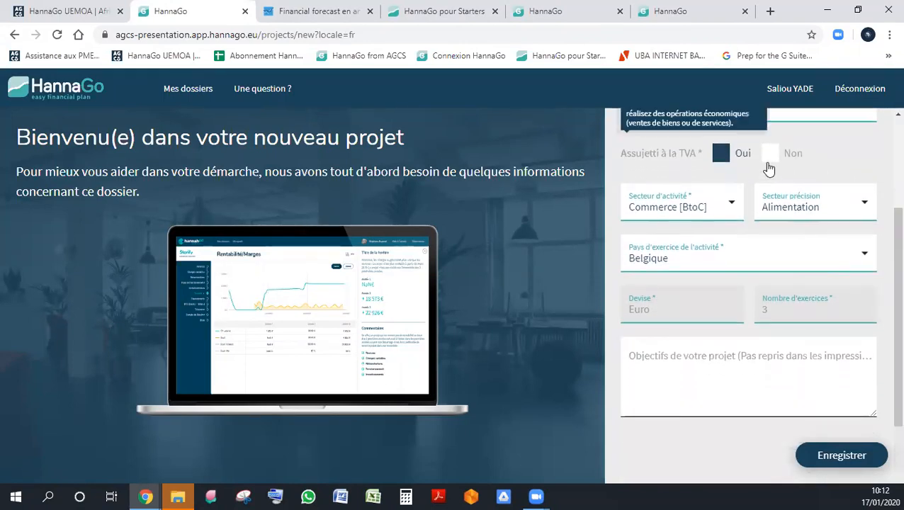
{"action": "left_click", "coordinate": [708, 210]}
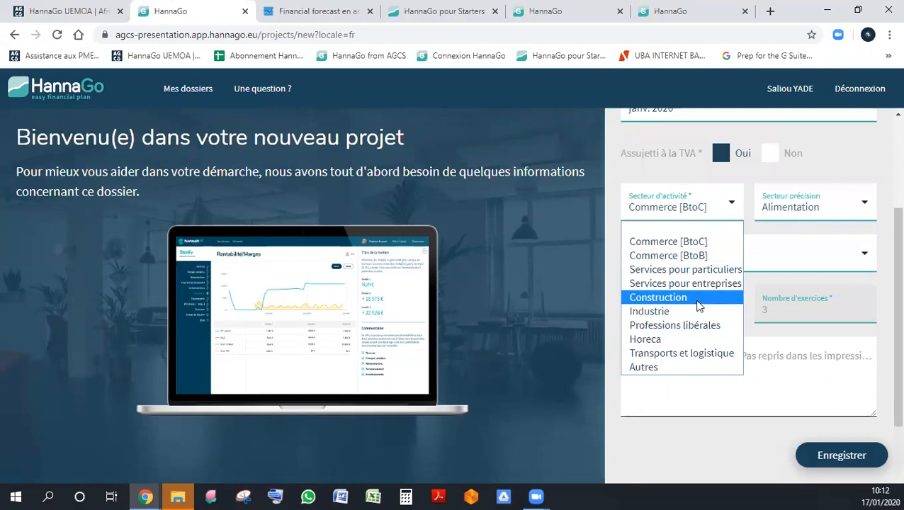
{"action": "left_click", "coordinate": [698, 241]}
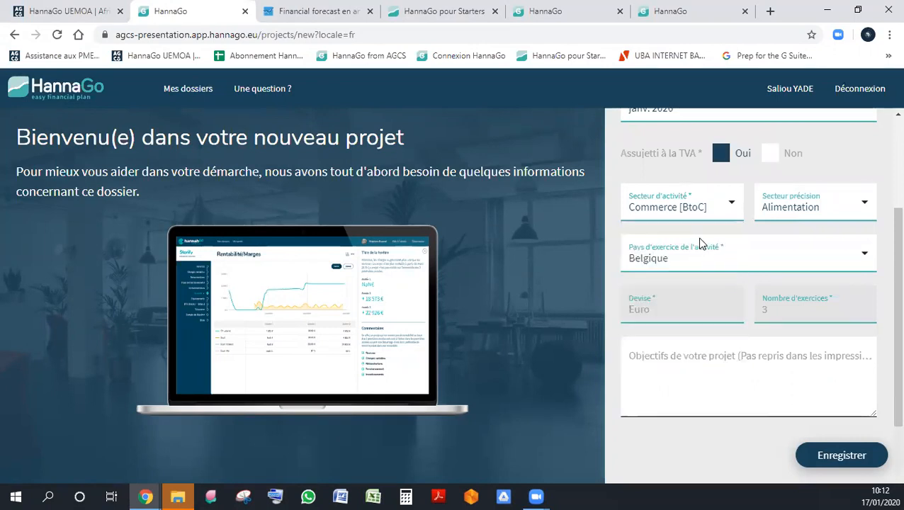
{"action": "left_click", "coordinate": [812, 214]}
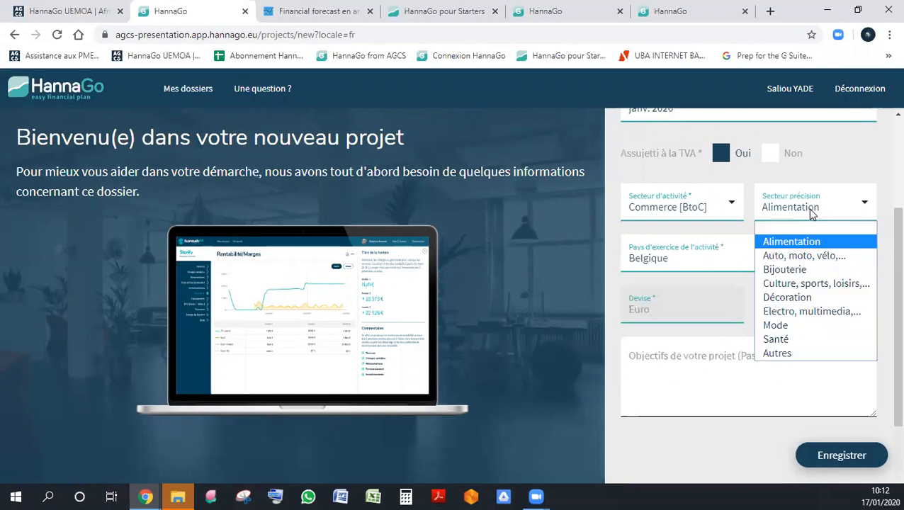
{"action": "left_click", "coordinate": [826, 321]}
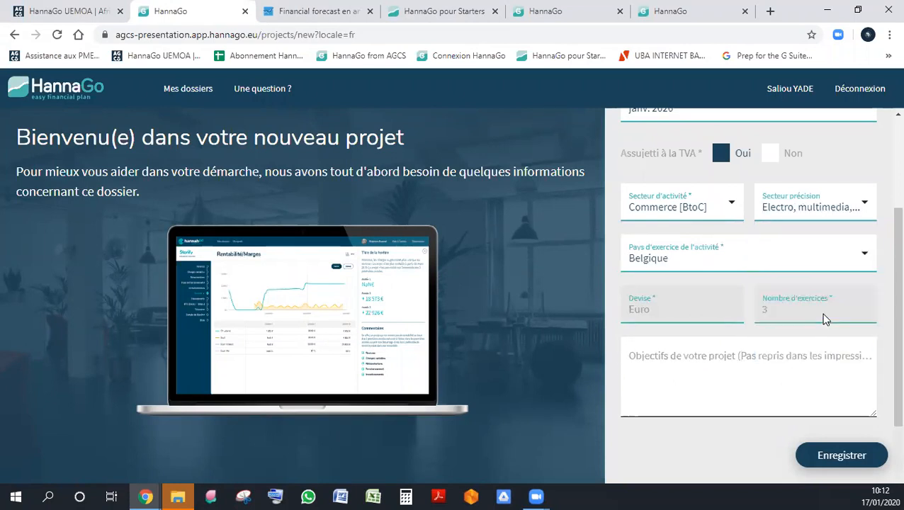
{"action": "left_click", "coordinate": [693, 268]}
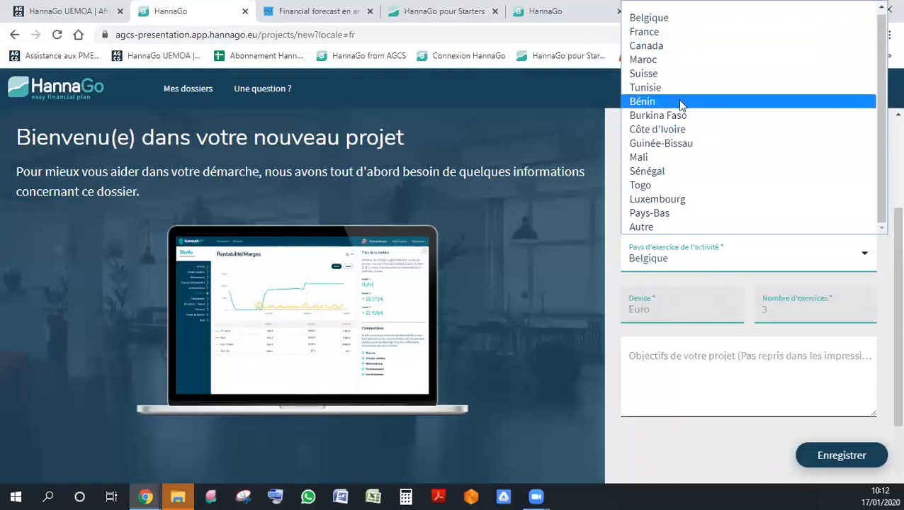
{"action": "left_click", "coordinate": [694, 171]}
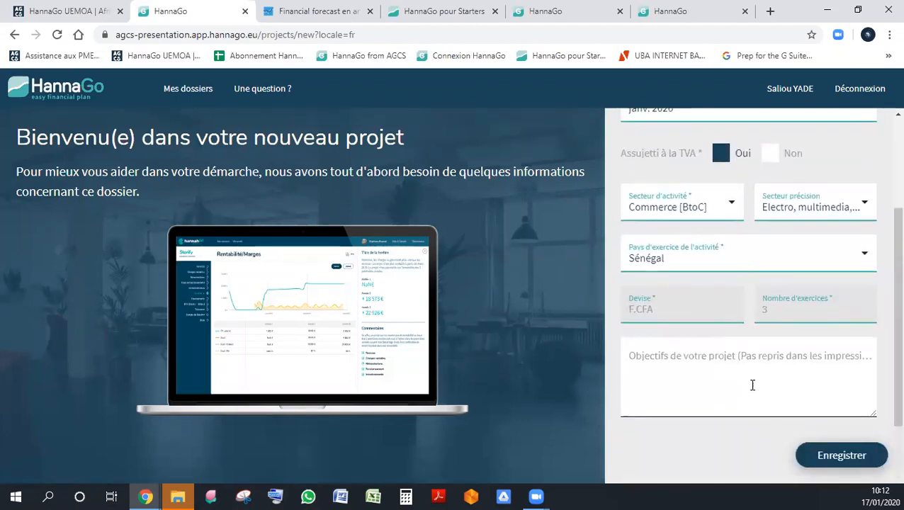
- Enter "Présentation HannaGo du 17.01.2020" as the project objectives and save the new project
{"action": "left_click", "coordinate": [750, 380]}
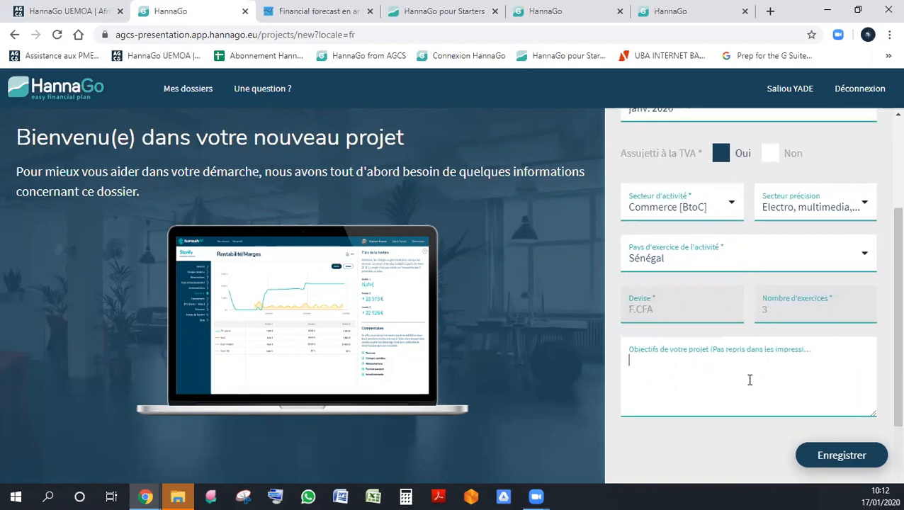
{"action": "type", "text": "Pré"}
{"action": "key", "text": "BackSpace"}
{"action": "type", "text": "é"}
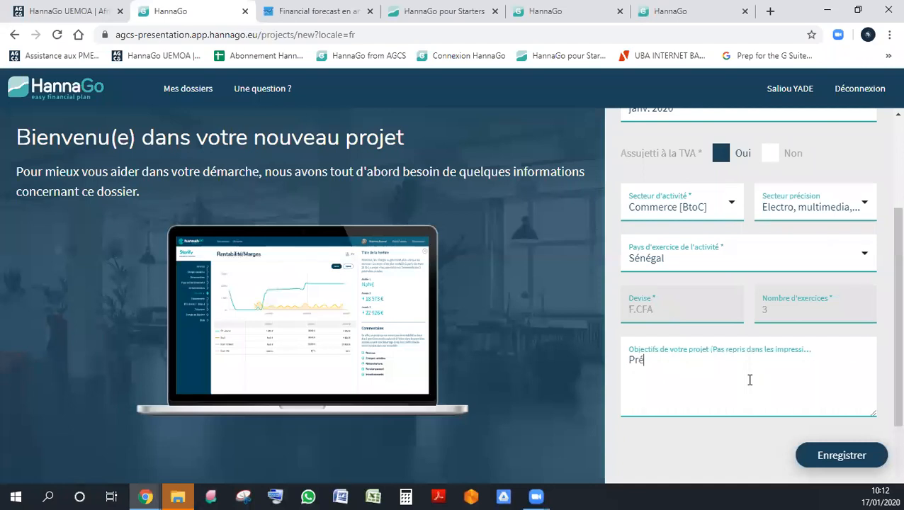
{"action": "type", "text": "sentation Han"}
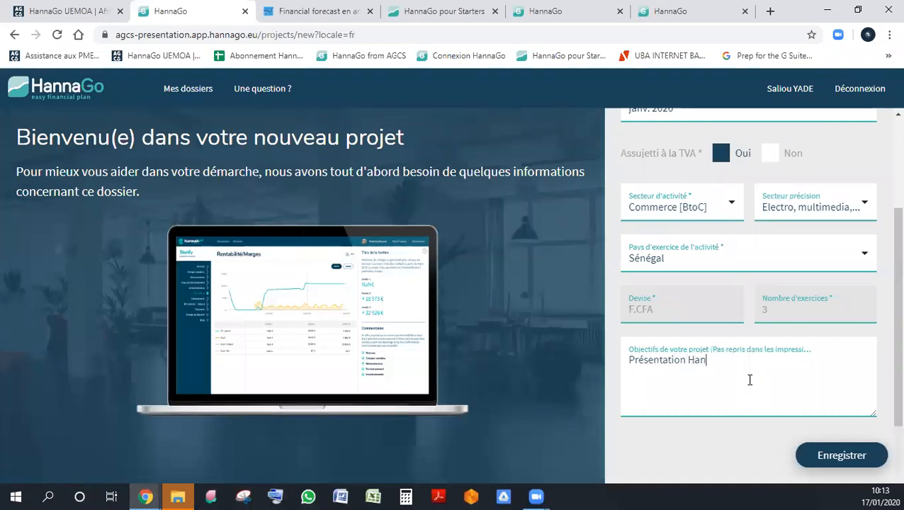
{"action": "type", "text": "naG"}
{"action": "type", "text": "o du 17"}
{"action": "type", "text": ".1"}
{"action": "type", "text": "01.2020"}
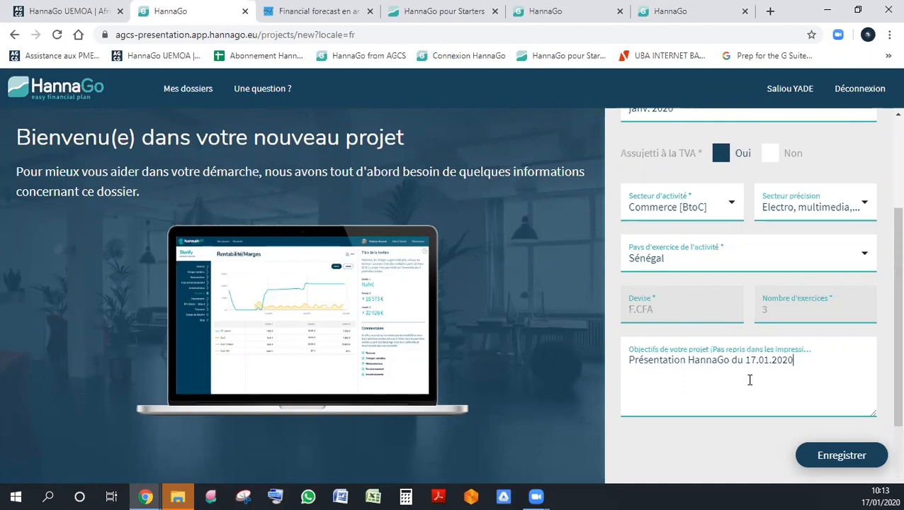
{"action": "left_click", "coordinate": [825, 448]}
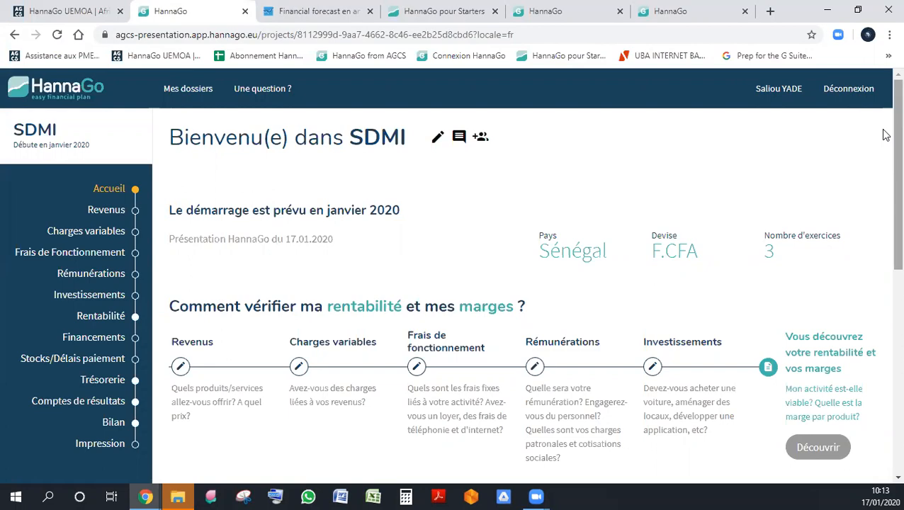
- Look over the SDMI project's home page and its profitability and cash-flow step overview
{"action": "scroll", "coordinate": [882, 138], "scroll_direction": "down", "scroll_amount": 3}
{"action": "scroll", "coordinate": [882, 142], "scroll_direction": "up", "scroll_amount": 2}
{"action": "scroll", "coordinate": [883, 184], "scroll_direction": "down", "scroll_amount": 2}
{"action": "scroll", "coordinate": [882, 177], "scroll_direction": "up", "scroll_amount": 3}
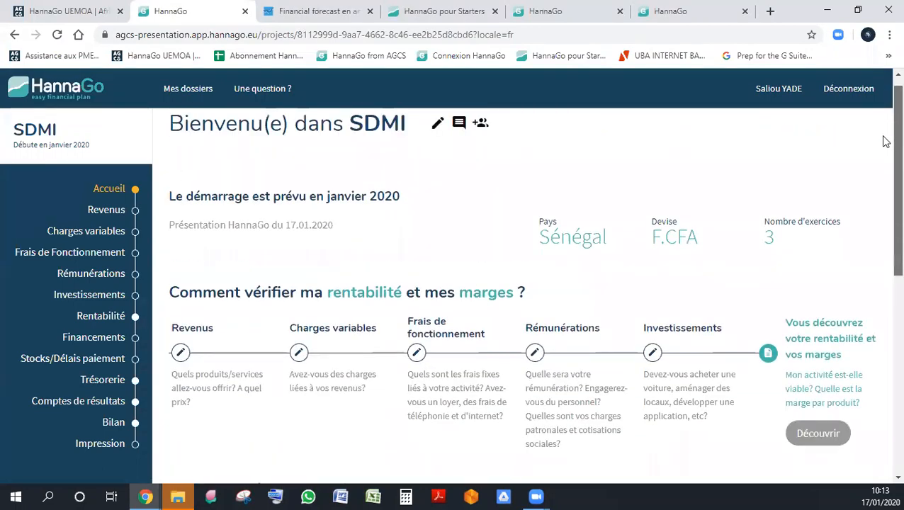
{"action": "scroll", "coordinate": [885, 142], "scroll_direction": "down", "scroll_amount": 5}
{"action": "scroll", "coordinate": [883, 184], "scroll_direction": "up", "scroll_amount": 4}
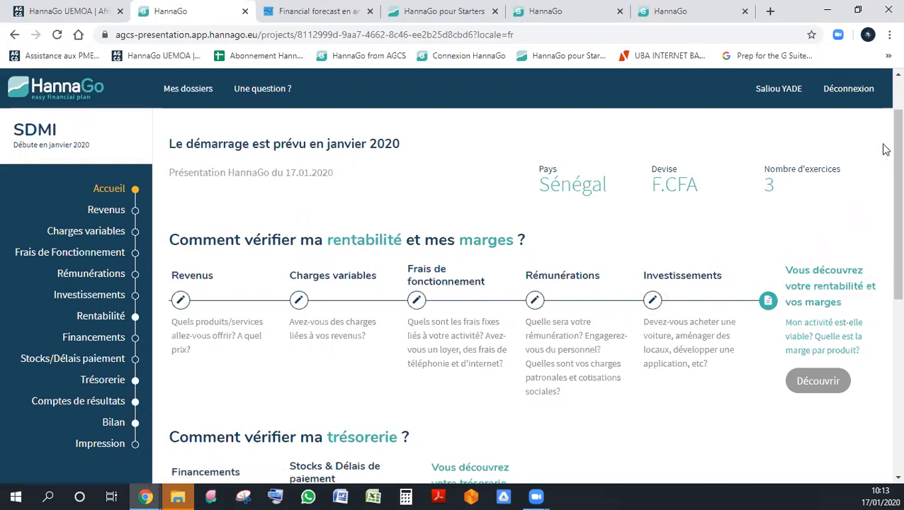
{"action": "scroll", "coordinate": [883, 142], "scroll_direction": "down", "scroll_amount": 2}
{"action": "scroll", "coordinate": [884, 142], "scroll_direction": "up", "scroll_amount": 2}
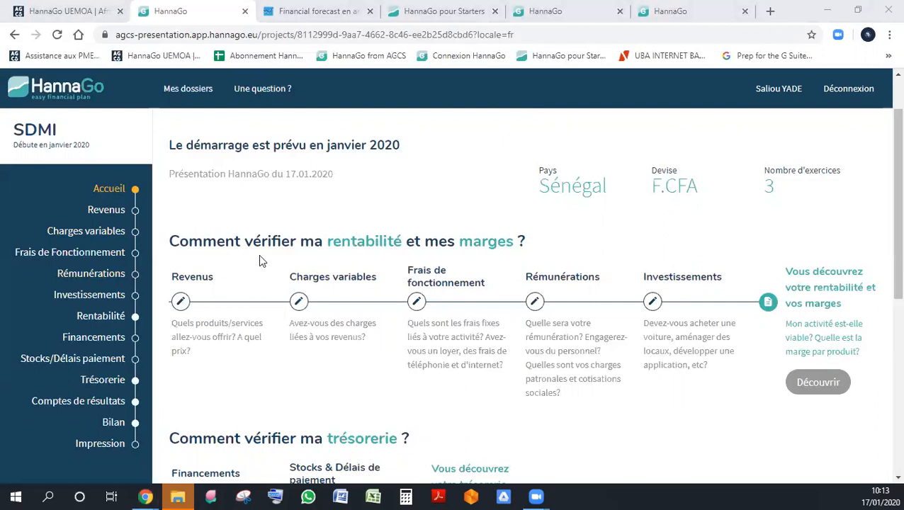
- Open the project's Revenus section, read through its guidance on revenue types and close the help block
{"action": "left_click", "coordinate": [129, 221]}
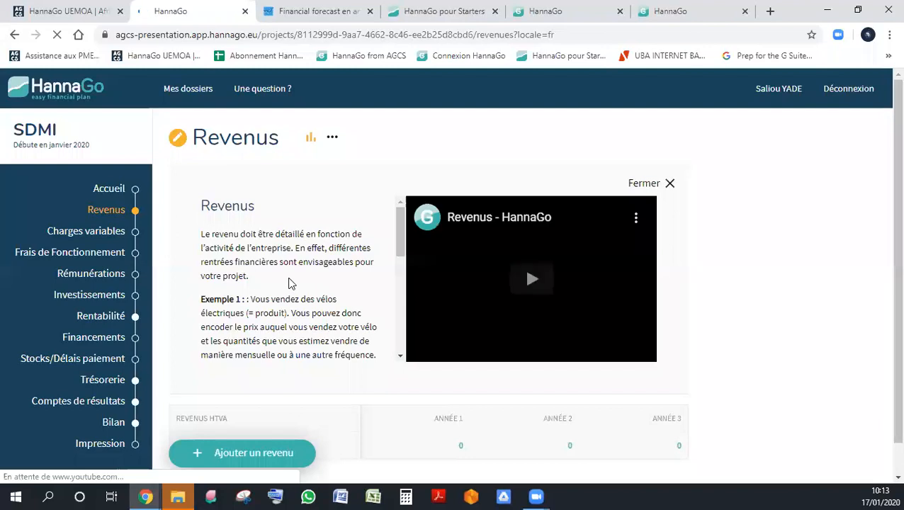
{"action": "scroll", "coordinate": [287, 283], "scroll_direction": "down", "scroll_amount": 5}
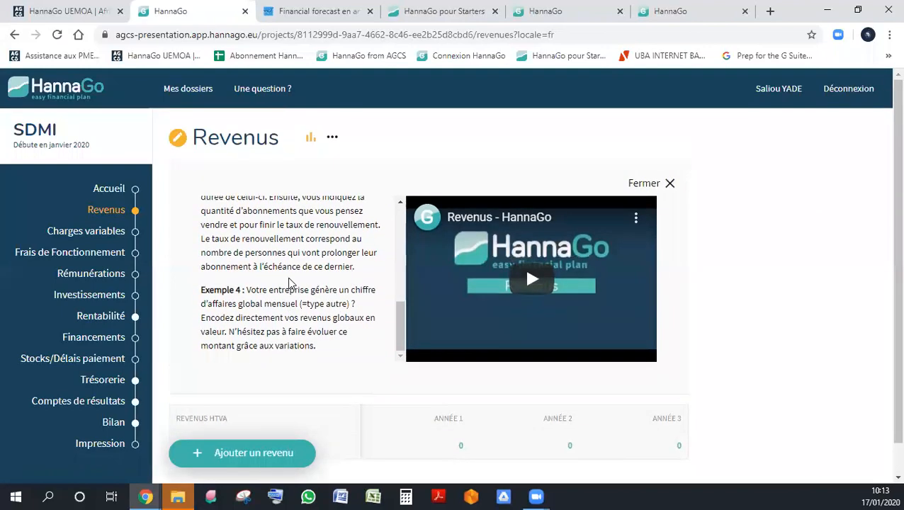
{"action": "scroll", "coordinate": [288, 284], "scroll_direction": "up", "scroll_amount": 5}
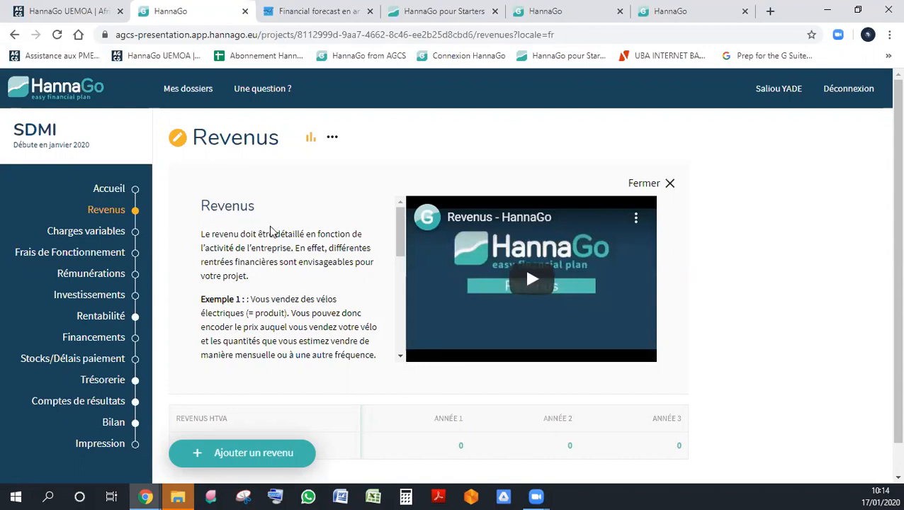
{"action": "scroll", "coordinate": [271, 233], "scroll_direction": "down", "scroll_amount": 8}
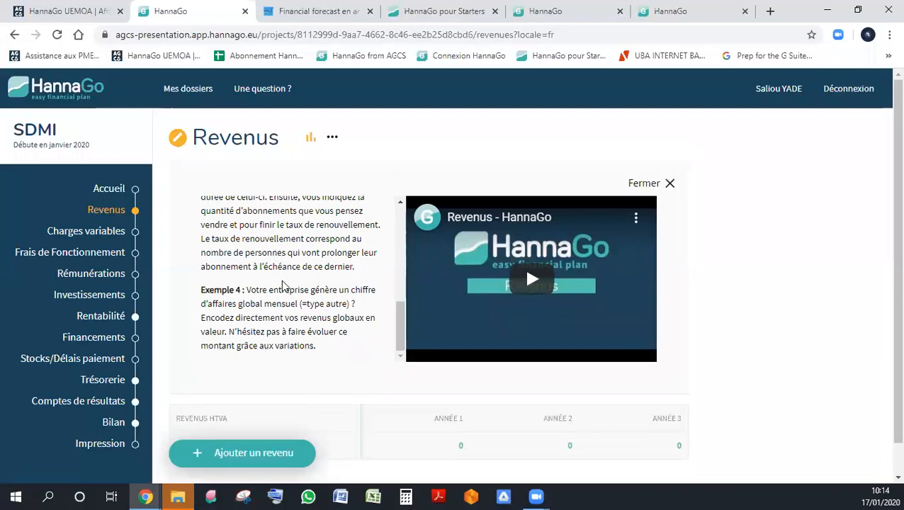
{"action": "scroll", "coordinate": [282, 285], "scroll_direction": "down", "scroll_amount": 1}
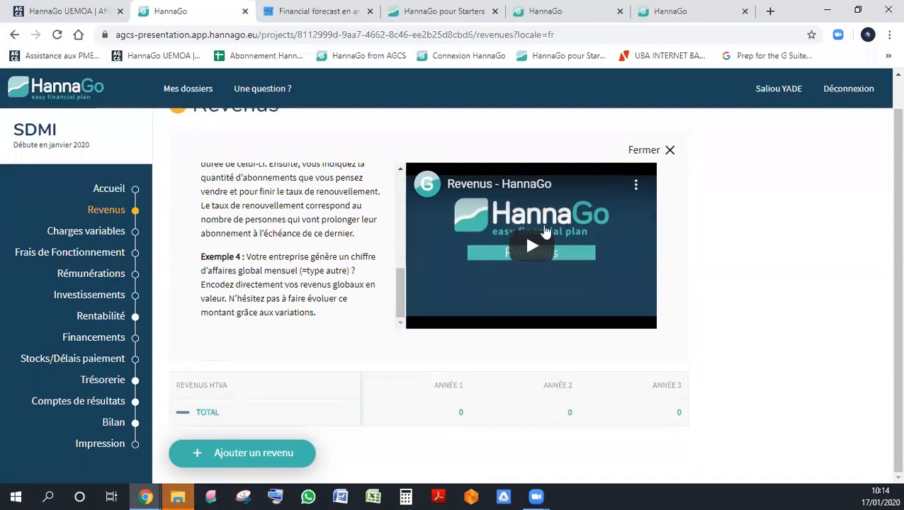
{"action": "left_click", "coordinate": [662, 153]}
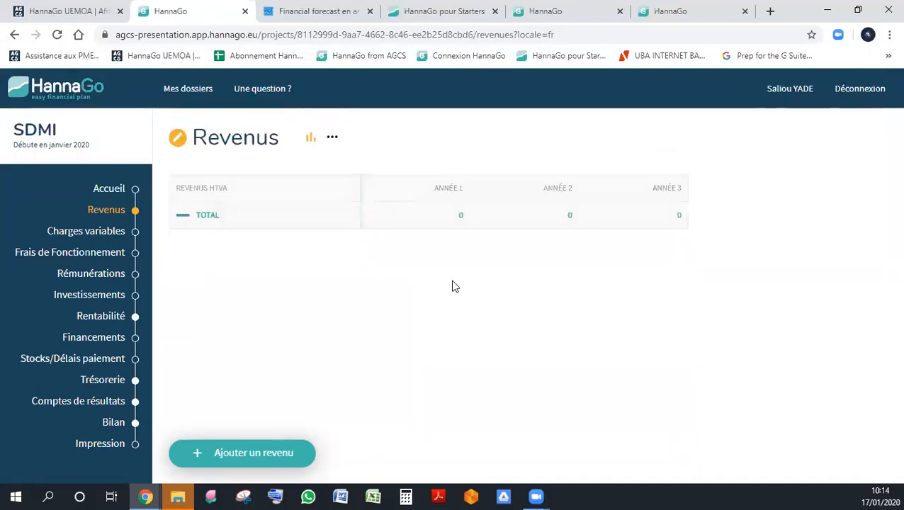
- Add a revenue of type Produit (Prix unitaire et quantités) and name it PC DELL
{"action": "left_click", "coordinate": [264, 464]}
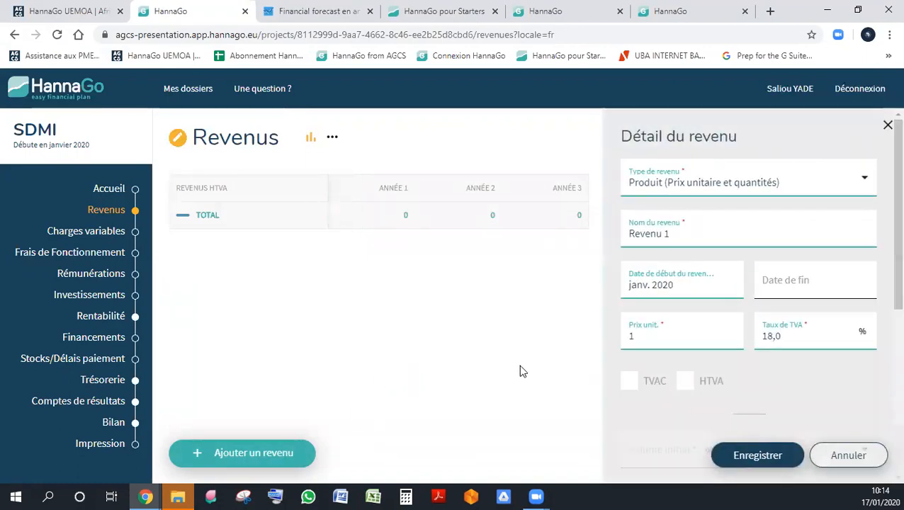
{"action": "left_click", "coordinate": [757, 186]}
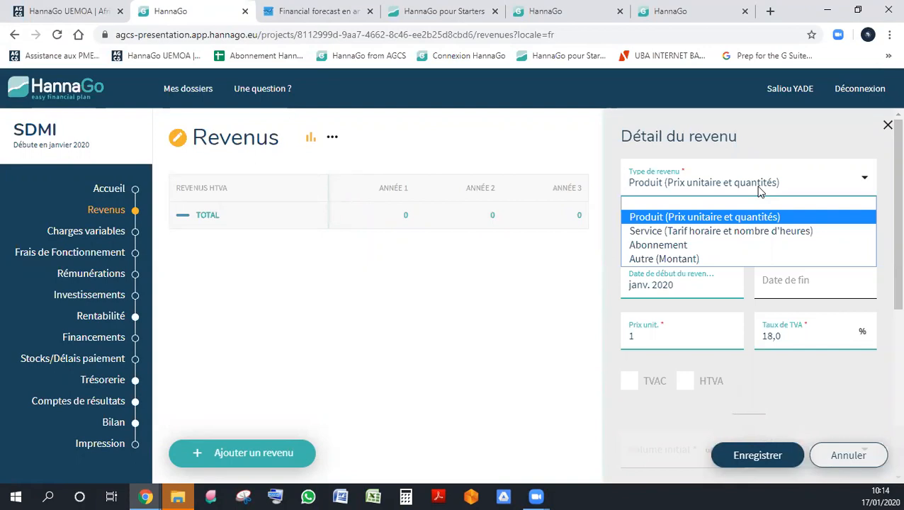
{"action": "left_click", "coordinate": [760, 191]}
{"action": "left_click", "coordinate": [751, 188]}
{"action": "left_click", "coordinate": [724, 218]}
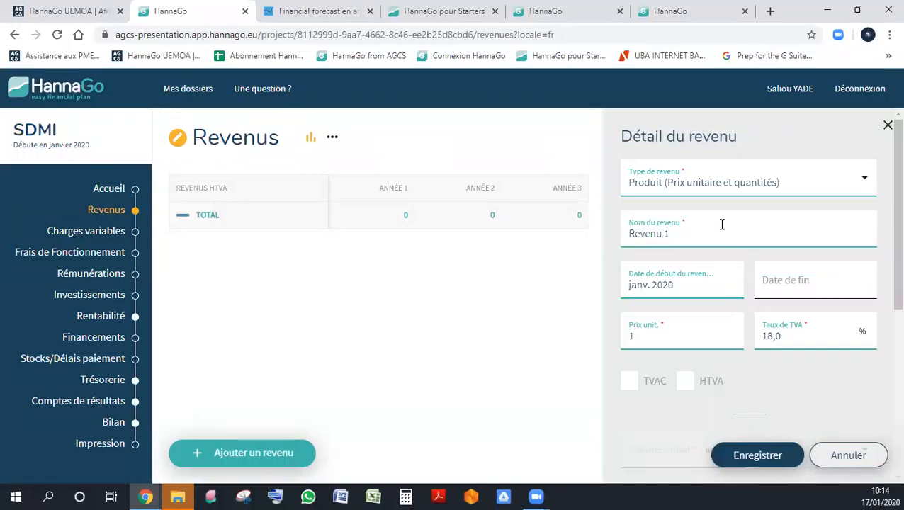
{"action": "triple_click", "coordinate": [718, 227]}
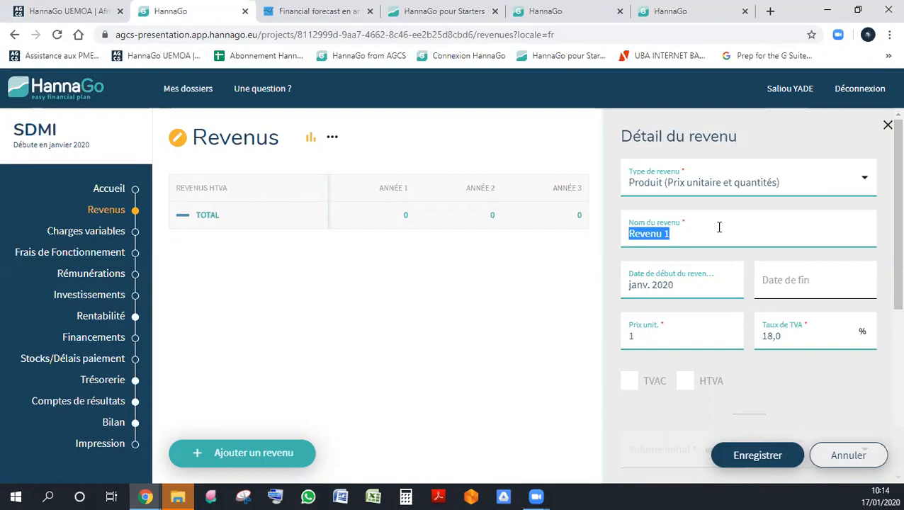
{"action": "type", "text": "PC DELL"}
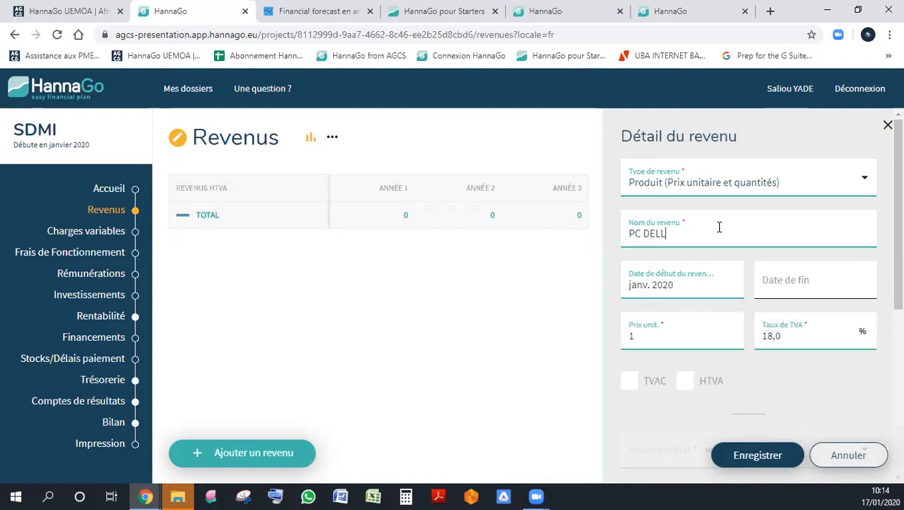
{"action": "key", "text": "Tab"}
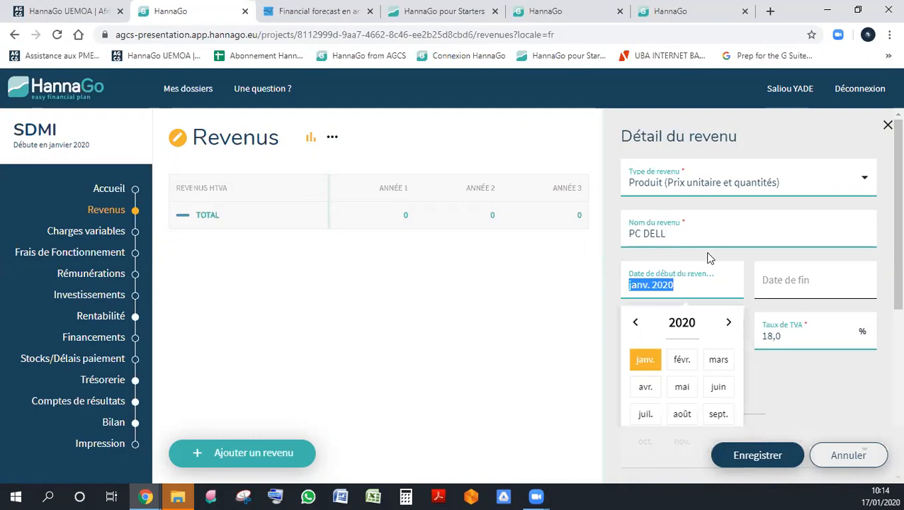
{"action": "left_click", "coordinate": [707, 257]}
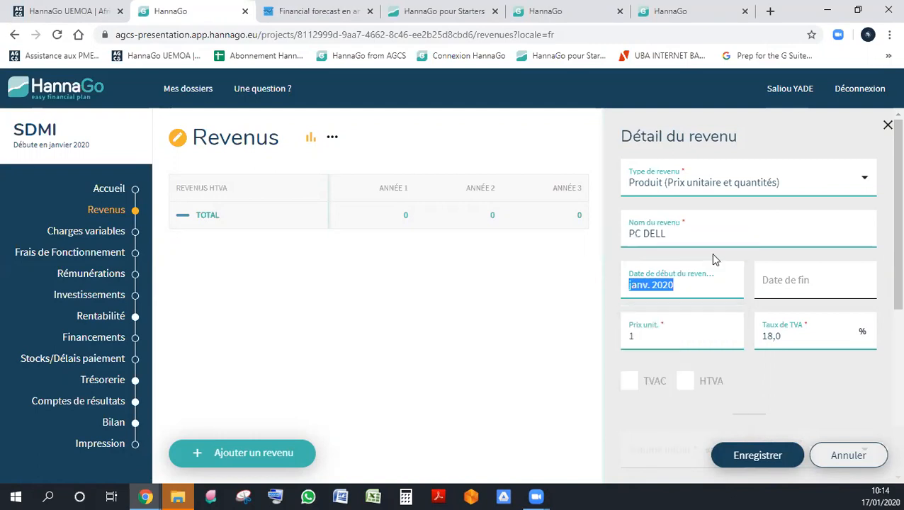
{"action": "left_click", "coordinate": [722, 253]}
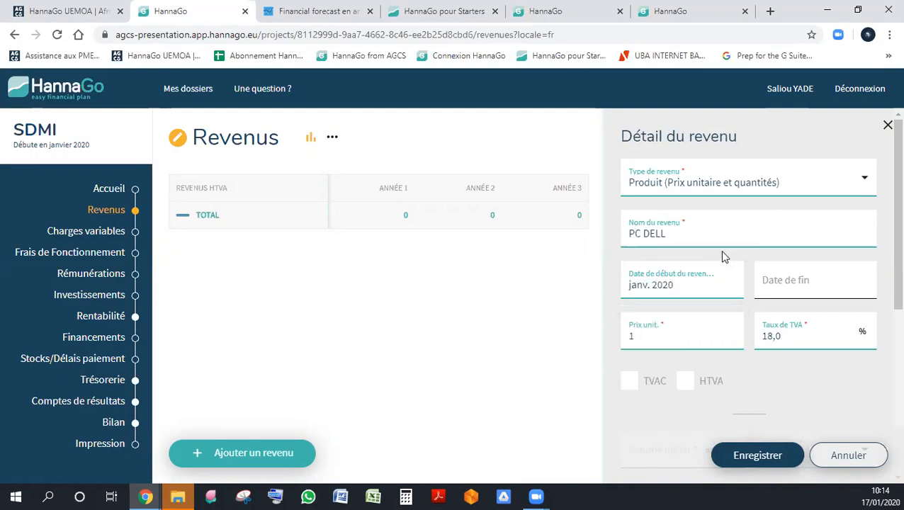
- Set the PC DELL revenue's start date to janv. 2020 and leave its end date empty
{"action": "left_click", "coordinate": [694, 286]}
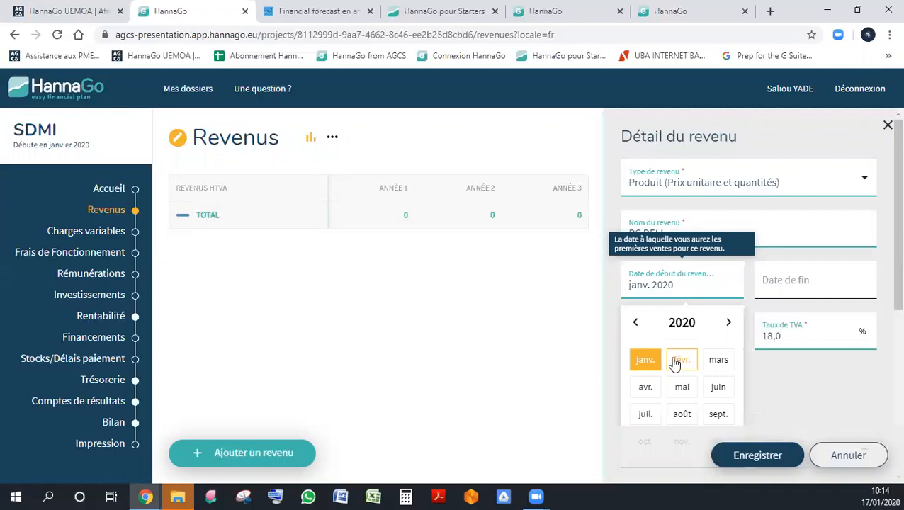
{"action": "left_click", "coordinate": [643, 358]}
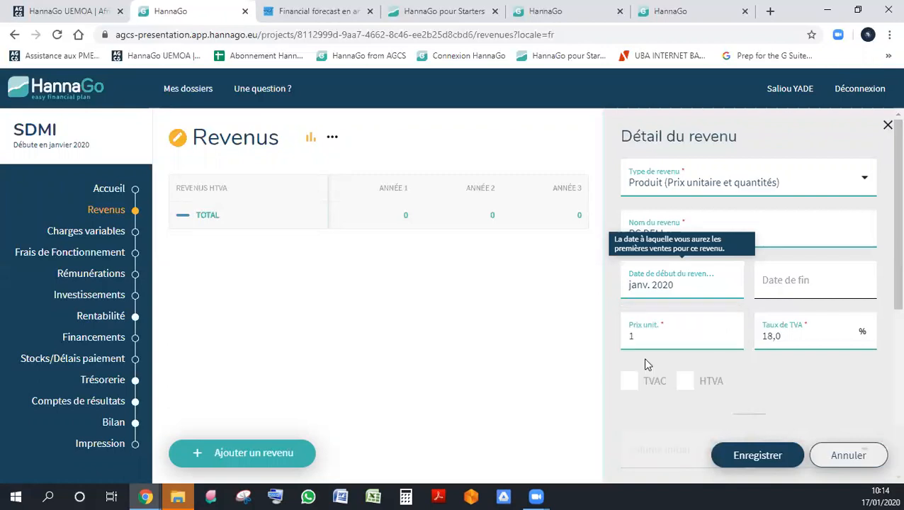
{"action": "left_click", "coordinate": [804, 288]}
{"action": "left_click", "coordinate": [709, 303]}
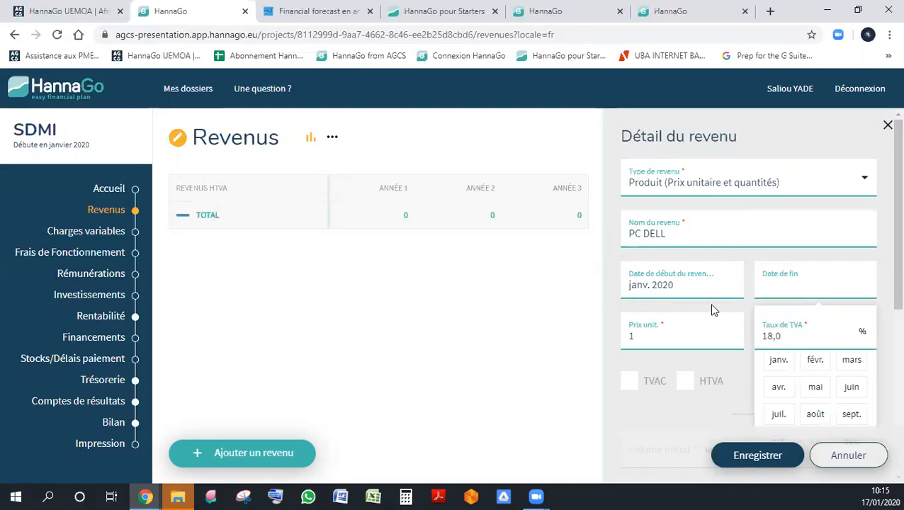
- Set the unit price of the PC DELL revenue to 250000
{"action": "scroll", "coordinate": [709, 303], "scroll_direction": "down", "scroll_amount": 3}
{"action": "scroll", "coordinate": [710, 304], "scroll_direction": "up", "scroll_amount": 1}
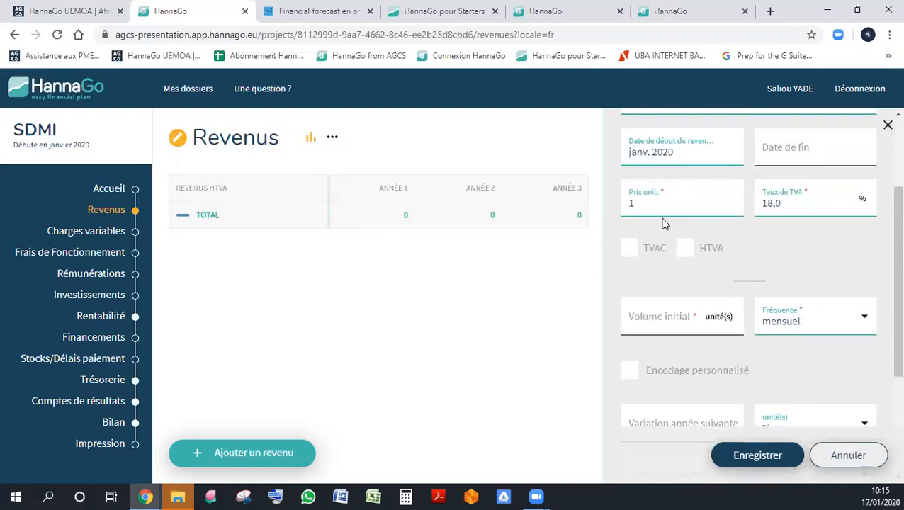
{"action": "scroll", "coordinate": [656, 210], "scroll_direction": "up", "scroll_amount": 2}
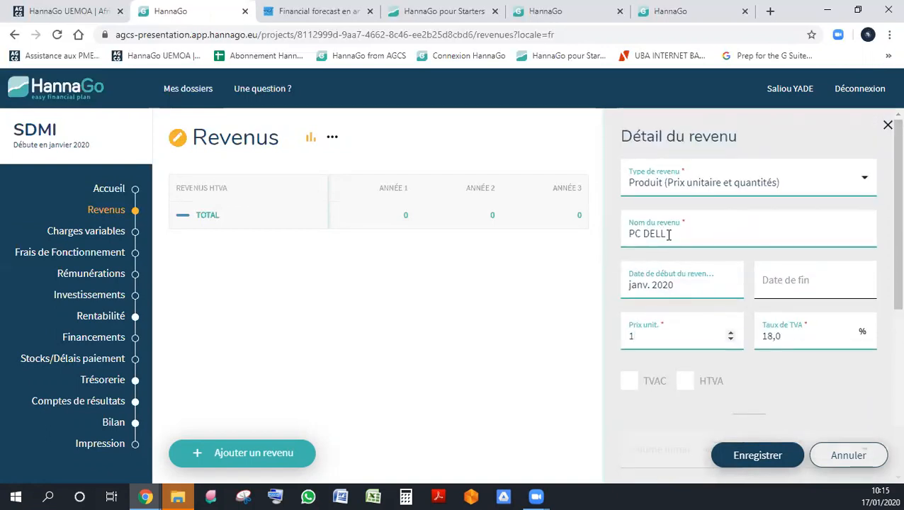
{"action": "double_click", "coordinate": [665, 333]}
{"action": "type", "text": "250000"}
{"action": "key", "text": "Tab"}
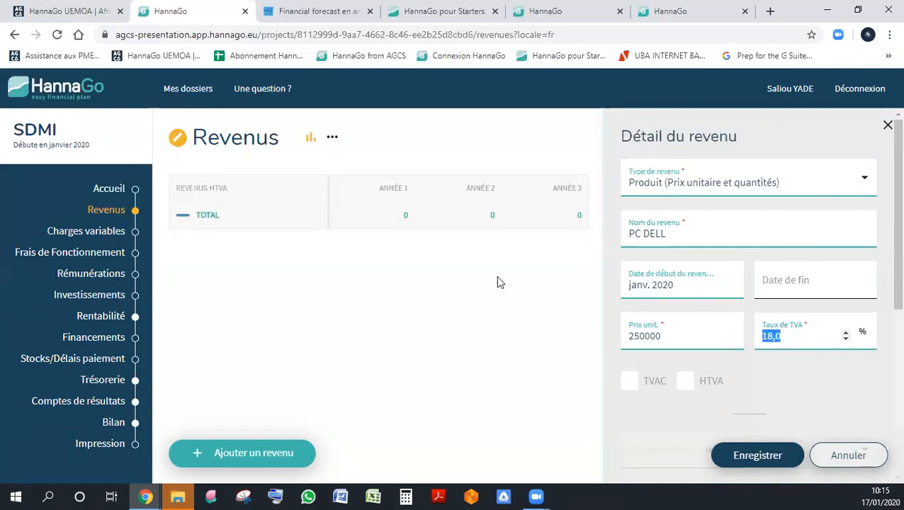
- Try the unit price as TVAC, and finally mark it as HTVA
{"action": "scroll", "coordinate": [871, 365], "scroll_direction": "down", "scroll_amount": 2}
{"action": "scroll", "coordinate": [717, 312], "scroll_direction": "up", "scroll_amount": 1}
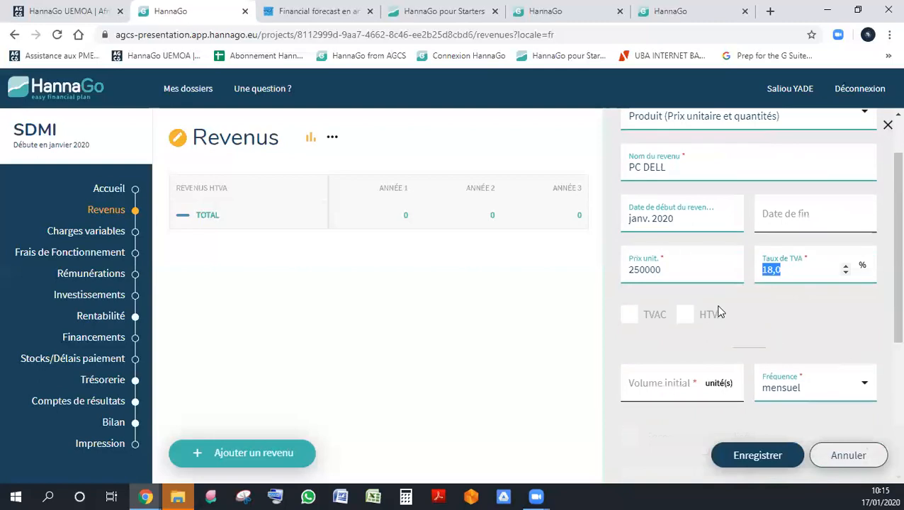
{"action": "left_click", "coordinate": [626, 316]}
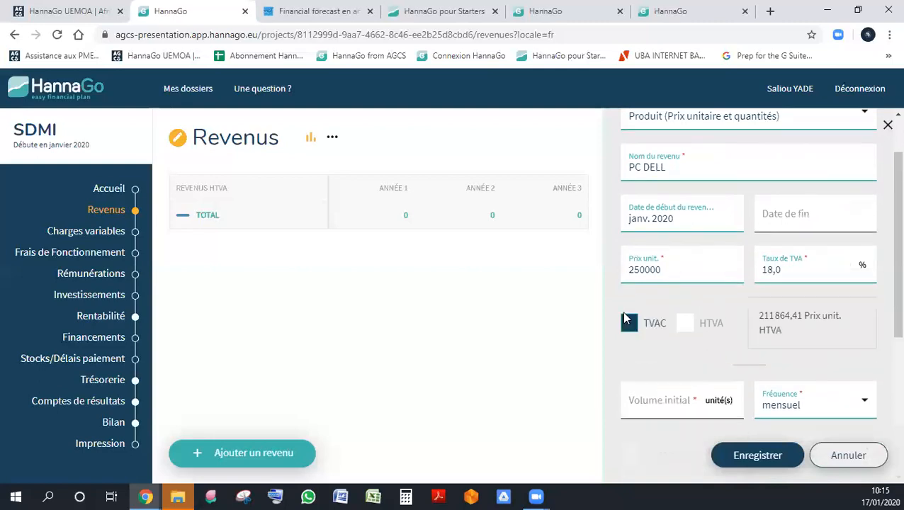
{"action": "left_click", "coordinate": [686, 326]}
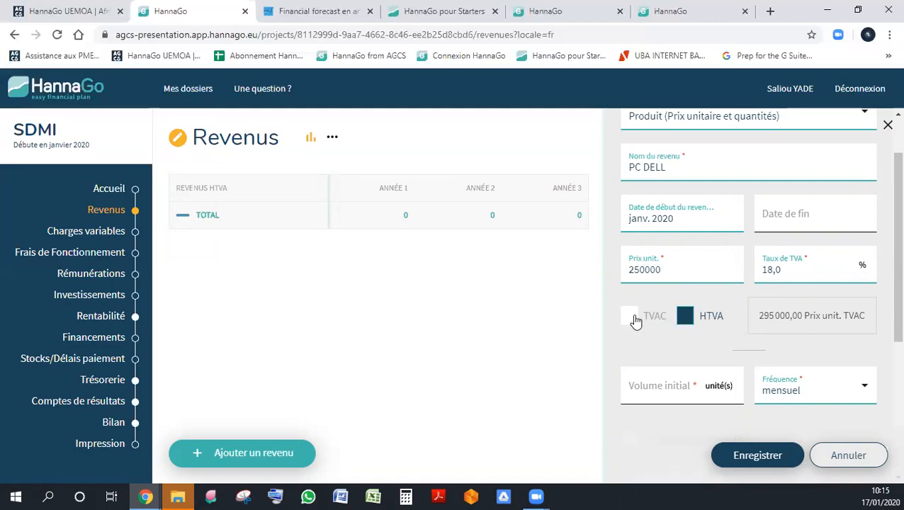
- Set the initial volume of PC DELL to 100 units, keeping the mensuel frequency
{"action": "scroll", "coordinate": [655, 346], "scroll_direction": "down", "scroll_amount": 1}
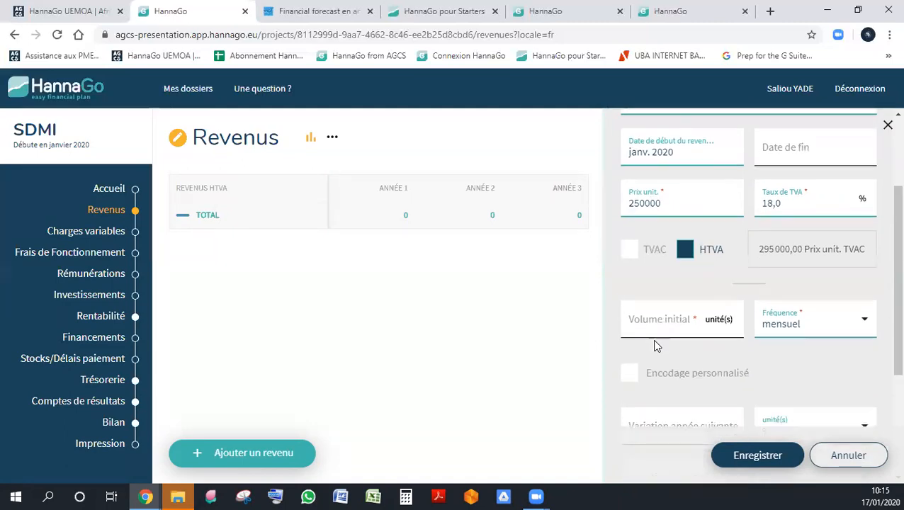
{"action": "left_click", "coordinate": [662, 316]}
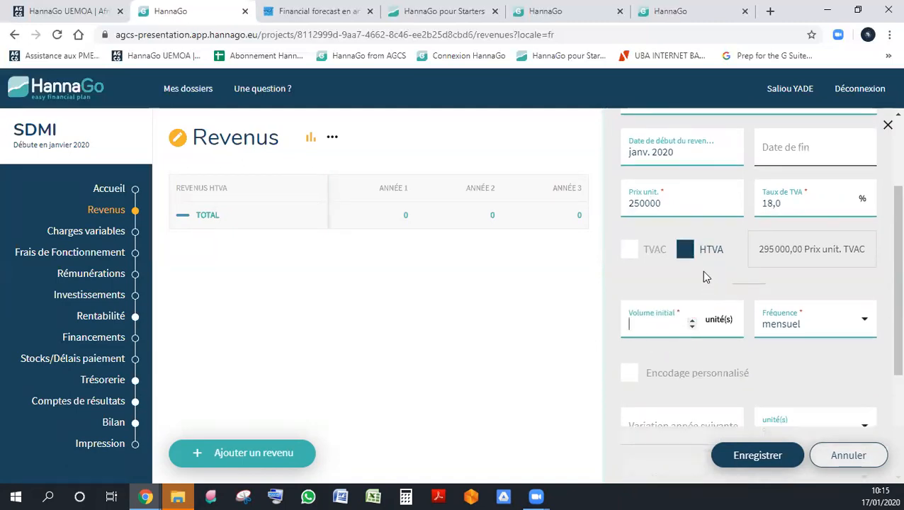
{"action": "left_click", "coordinate": [824, 334]}
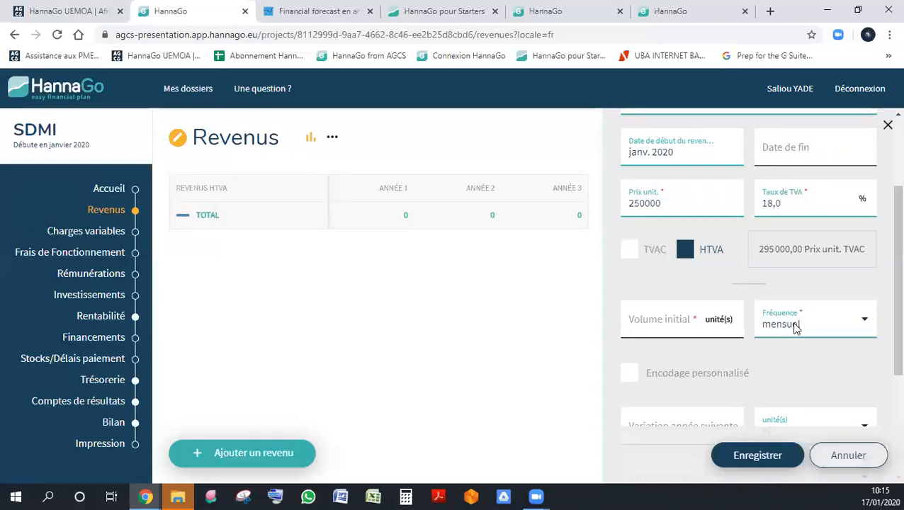
{"action": "left_click", "coordinate": [649, 320]}
{"action": "type", "text": "50"}
{"action": "key", "text": "BackSpace"}
{"action": "type", "text": "100"}
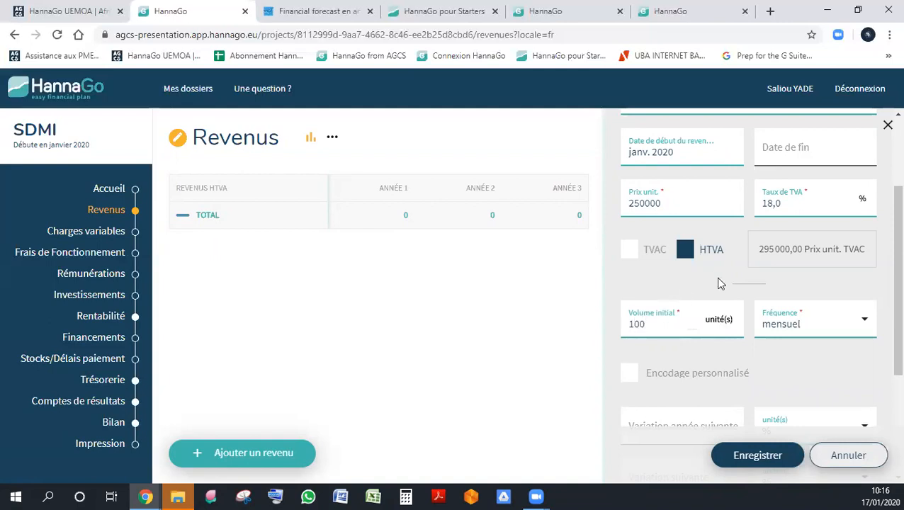
- Try Encodage personnalisé, look through its month-by-month volume grid for the three years, and switch it back off
{"action": "scroll", "coordinate": [712, 280], "scroll_direction": "down", "scroll_amount": 2}
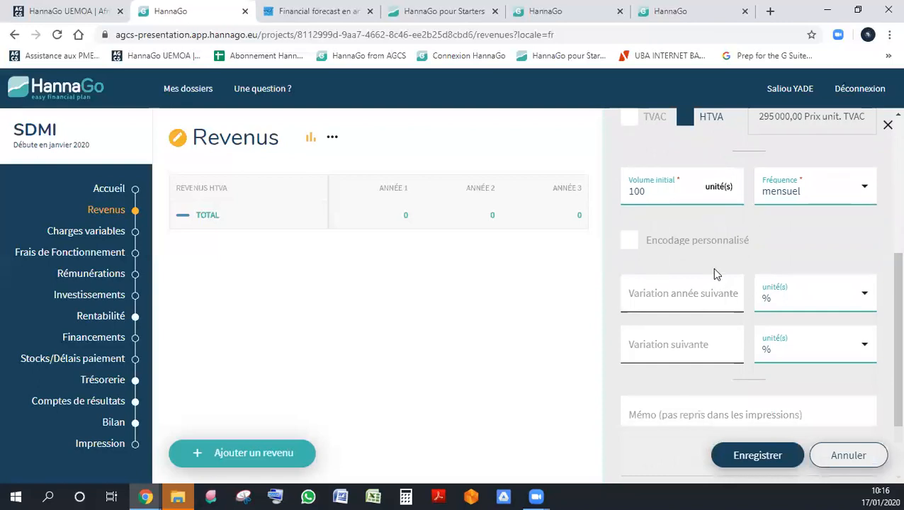
{"action": "left_click", "coordinate": [630, 242]}
{"action": "scroll", "coordinate": [638, 246], "scroll_direction": "down", "scroll_amount": 2}
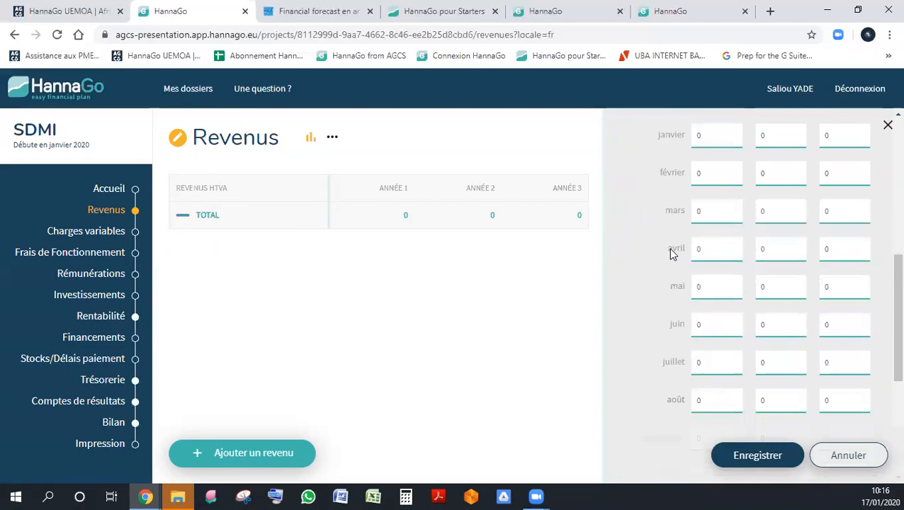
{"action": "scroll", "coordinate": [672, 252], "scroll_direction": "up", "scroll_amount": 2}
{"action": "scroll", "coordinate": [671, 246], "scroll_direction": "down", "scroll_amount": 2}
{"action": "scroll", "coordinate": [724, 309], "scroll_direction": "up", "scroll_amount": 2}
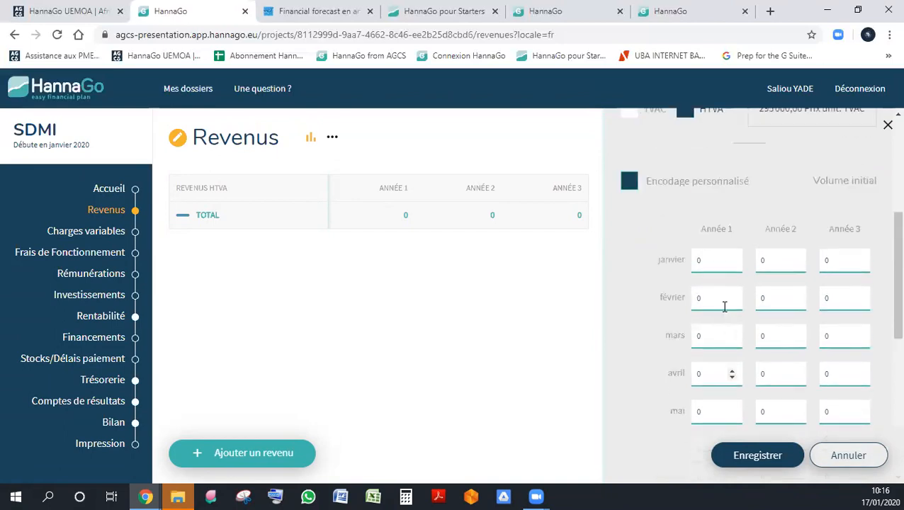
{"action": "scroll", "coordinate": [724, 307], "scroll_direction": "up", "scroll_amount": 1}
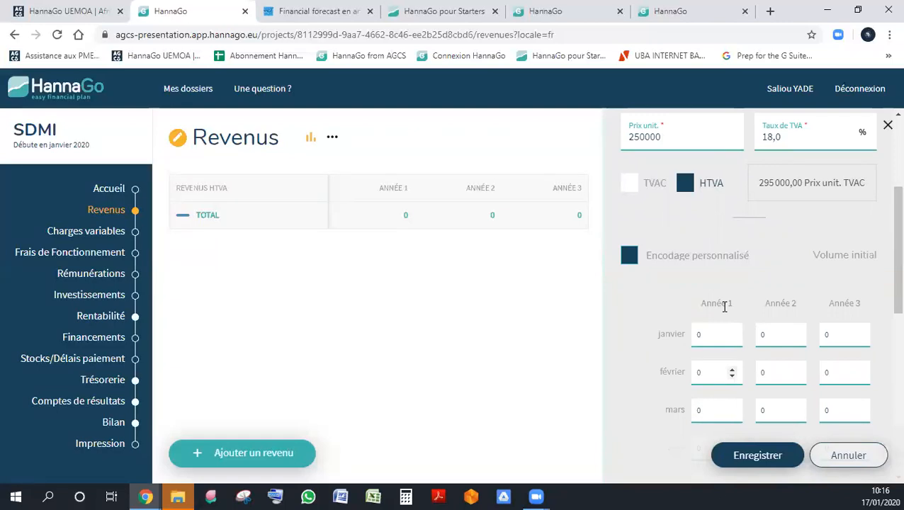
{"action": "scroll", "coordinate": [728, 316], "scroll_direction": "down", "scroll_amount": 6}
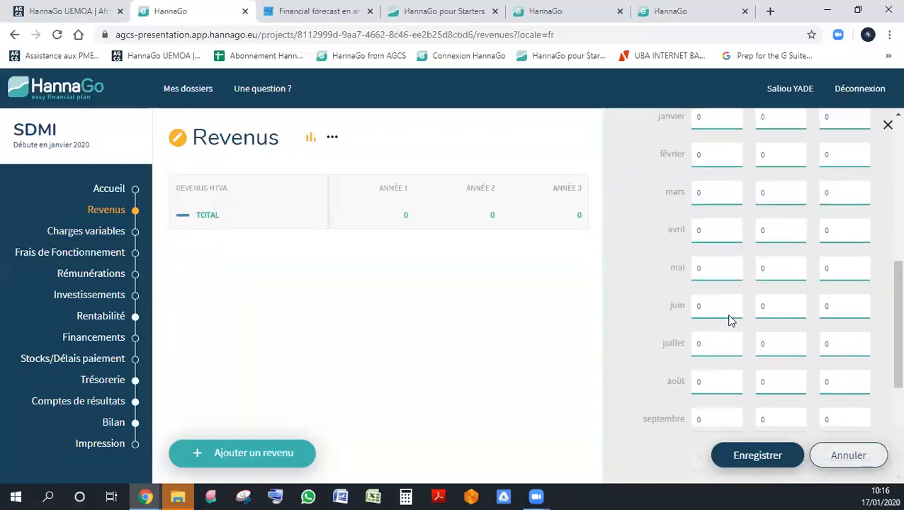
{"action": "scroll", "coordinate": [730, 319], "scroll_direction": "up", "scroll_amount": 9}
{"action": "scroll", "coordinate": [723, 320], "scroll_direction": "down", "scroll_amount": 3}
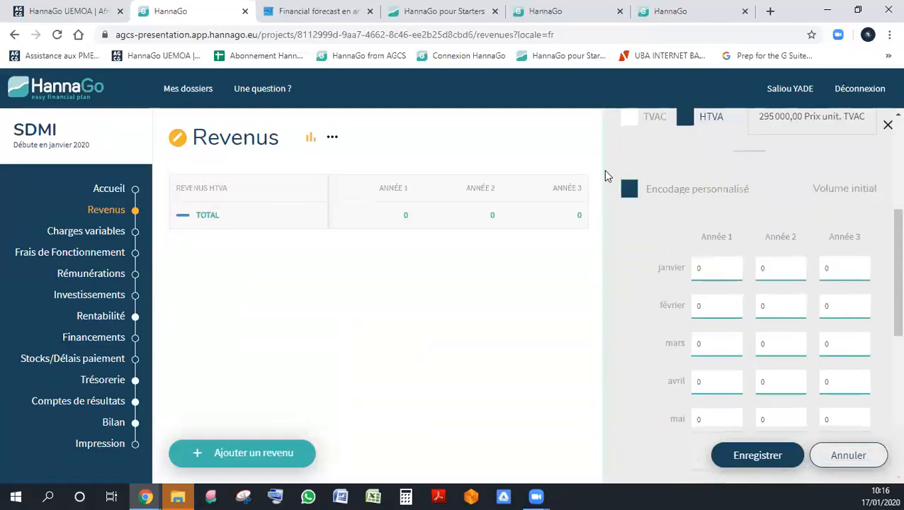
{"action": "left_click", "coordinate": [626, 190]}
{"action": "left_click", "coordinate": [410, 355]}
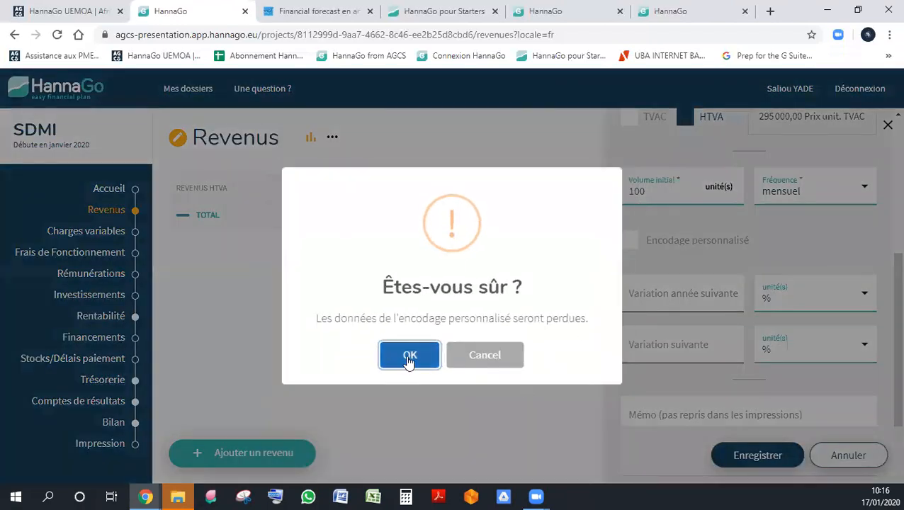
- Set the volume variation for the next year and for the following year to 5 % each, and save the revenue
{"action": "scroll", "coordinate": [854, 259], "scroll_direction": "up", "scroll_amount": 3}
{"action": "scroll", "coordinate": [856, 260], "scroll_direction": "down", "scroll_amount": 2}
{"action": "scroll", "coordinate": [855, 261], "scroll_direction": "down", "scroll_amount": 2}
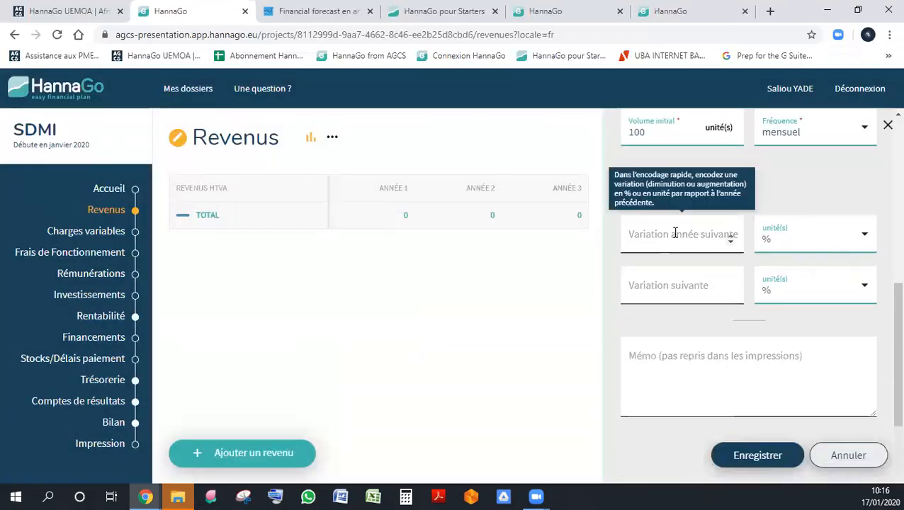
{"action": "left_click", "coordinate": [651, 239]}
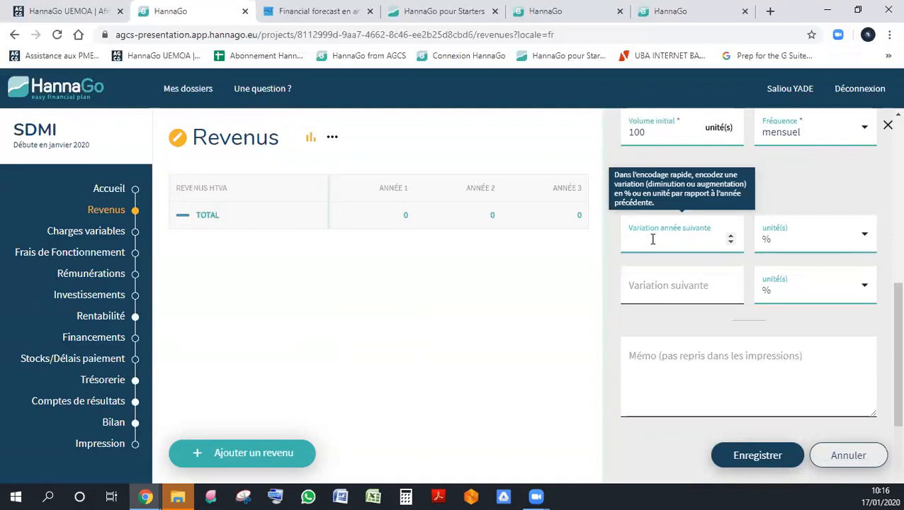
{"action": "type", "text": "50"}
{"action": "key", "text": "BackSpace"}
{"action": "left_click", "coordinate": [678, 286]}
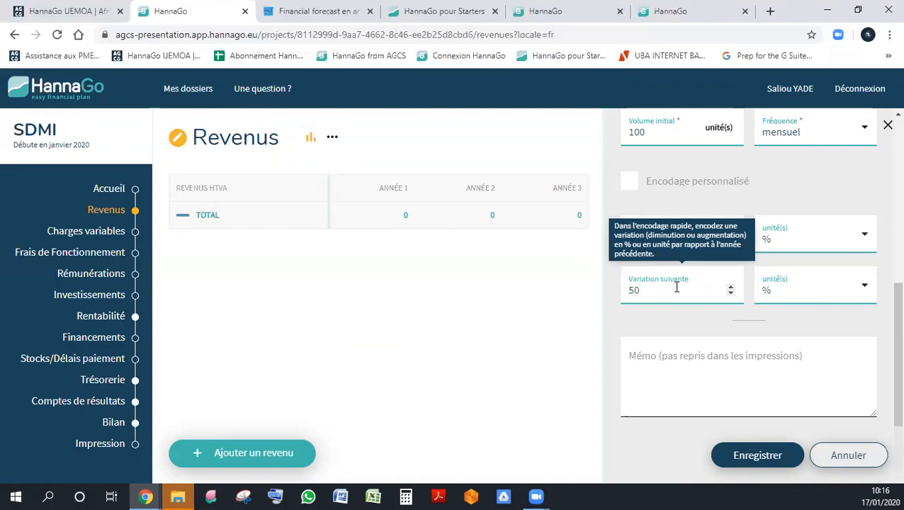
{"action": "left_click", "coordinate": [761, 456]}
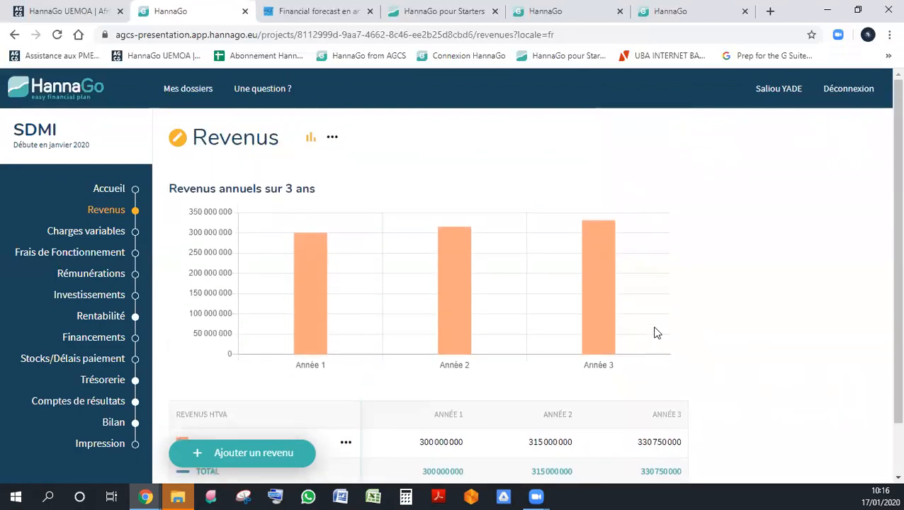
- Add a second revenue of the type Produit (Prix unitaire et quantités) and name it PC MAC
{"action": "scroll", "coordinate": [656, 333], "scroll_direction": "down", "scroll_amount": 1}
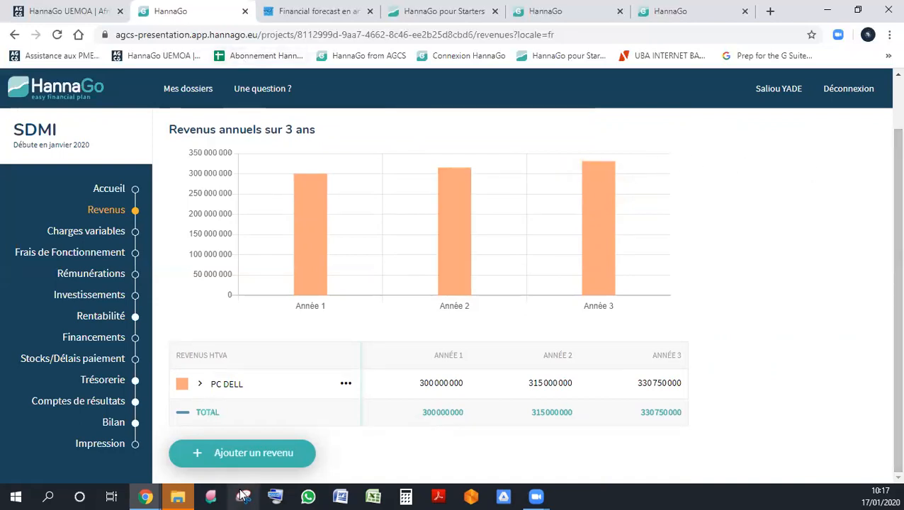
{"action": "left_click", "coordinate": [249, 461]}
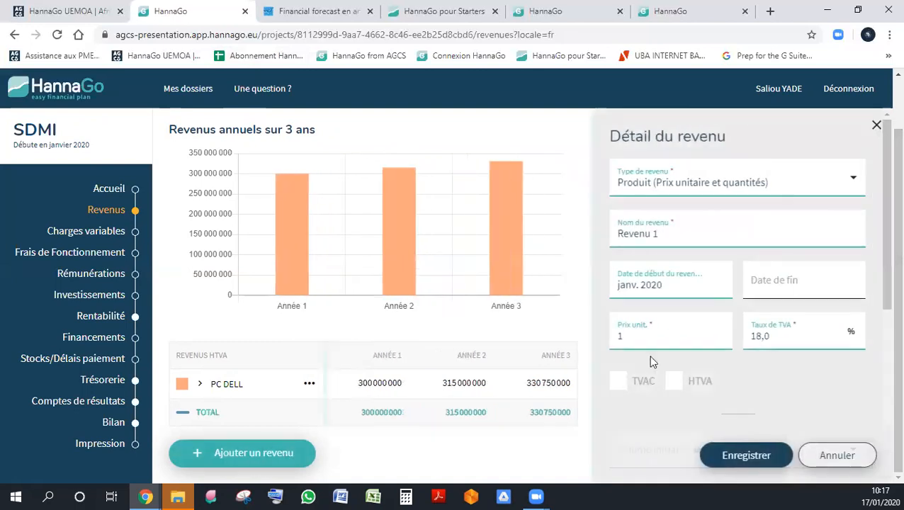
{"action": "triple_click", "coordinate": [679, 230]}
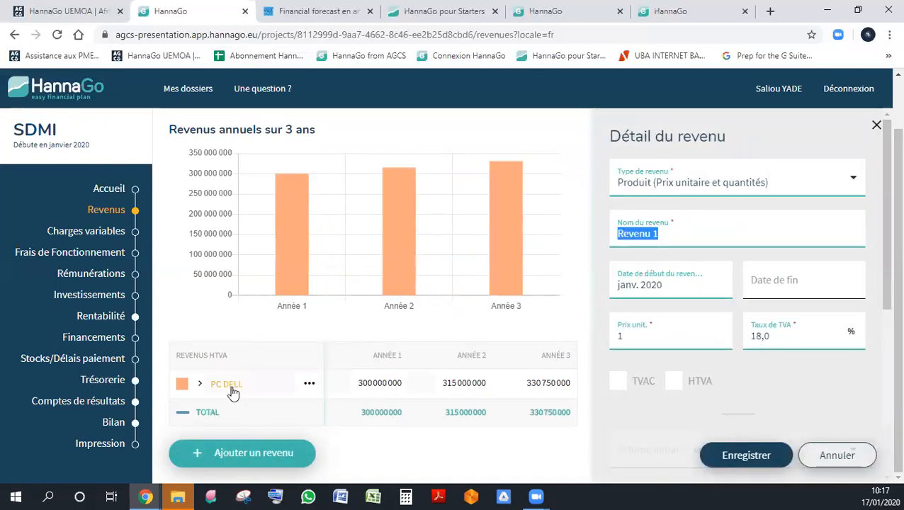
{"action": "type", "text": "ECRAN"}
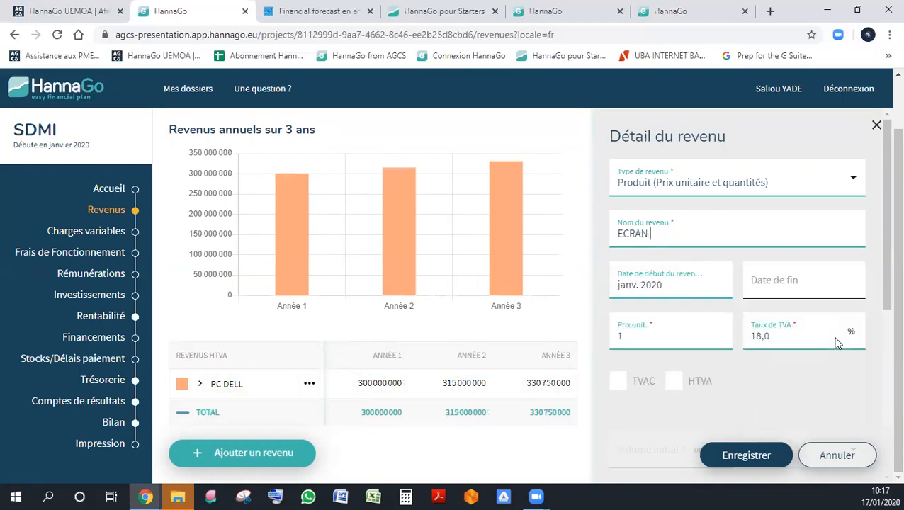
{"action": "type", "text": " SAM"}
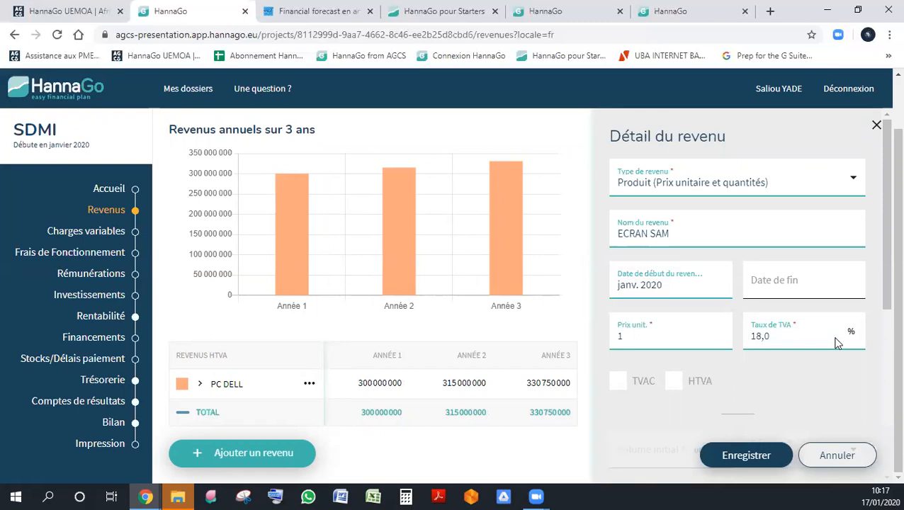
{"action": "key", "text": "BackSpace"}
{"action": "key", "text": "BackSpace"}
{"action": "key", "text": "BackSpace"}
{"action": "key", "text": "BackSpace"}
{"action": "key", "text": "BackSpace"}
{"action": "key", "text": "BackSpace"}
{"action": "key", "text": "BackSpace"}
{"action": "key", "text": "BackSpace"}
{"action": "key", "text": "BackSpace"}
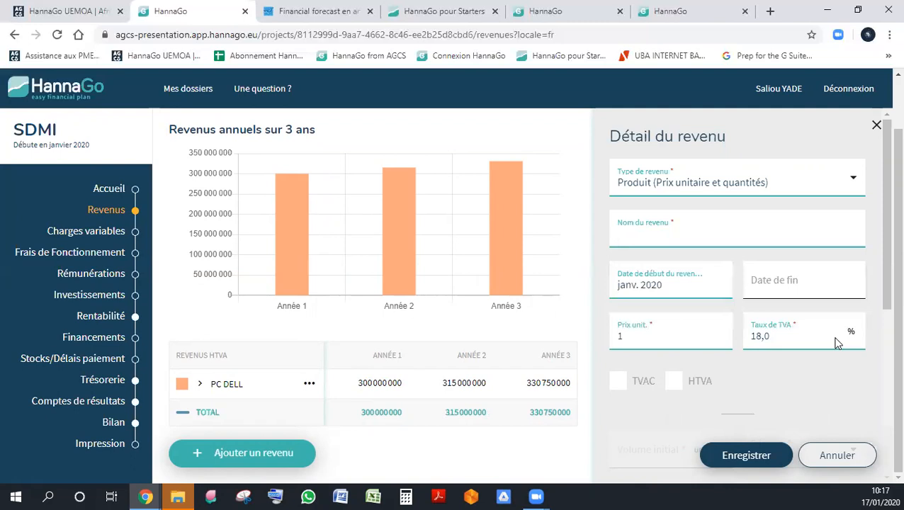
{"action": "type", "text": "PC MAC"}
- Set the start date of the PC MAC revenue to avr. 2020
{"action": "key", "text": "Tab"}
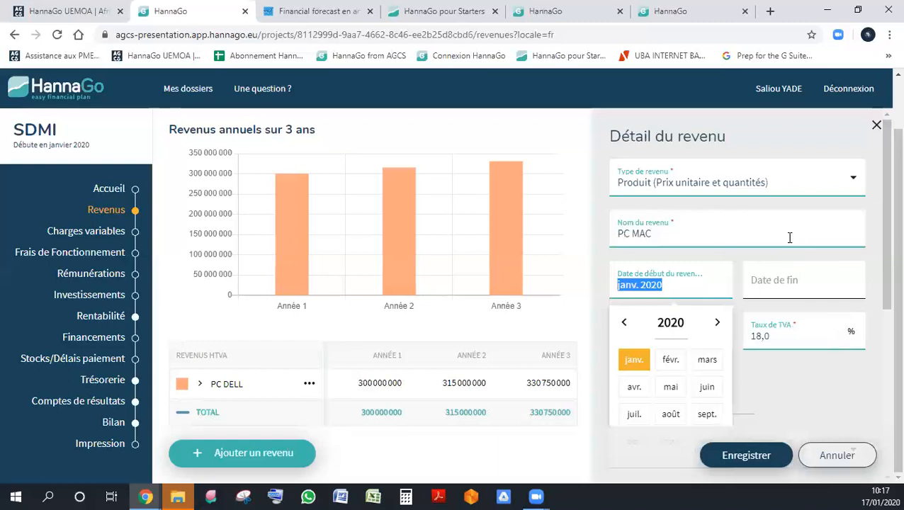
{"action": "left_click", "coordinate": [755, 248]}
{"action": "left_click", "coordinate": [686, 285]}
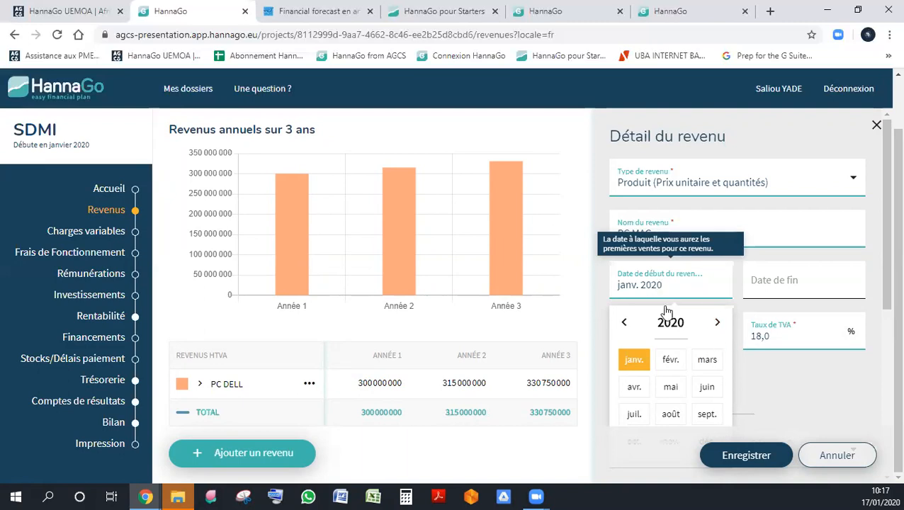
{"action": "left_click", "coordinate": [635, 387]}
{"action": "mouse_move", "coordinate": [883, 224]}
{"action": "left_mouse_down"}
{"action": "mouse_move", "coordinate": [881, 294]}
{"action": "mouse_move", "coordinate": [877, 219]}
{"action": "left_mouse_up"}
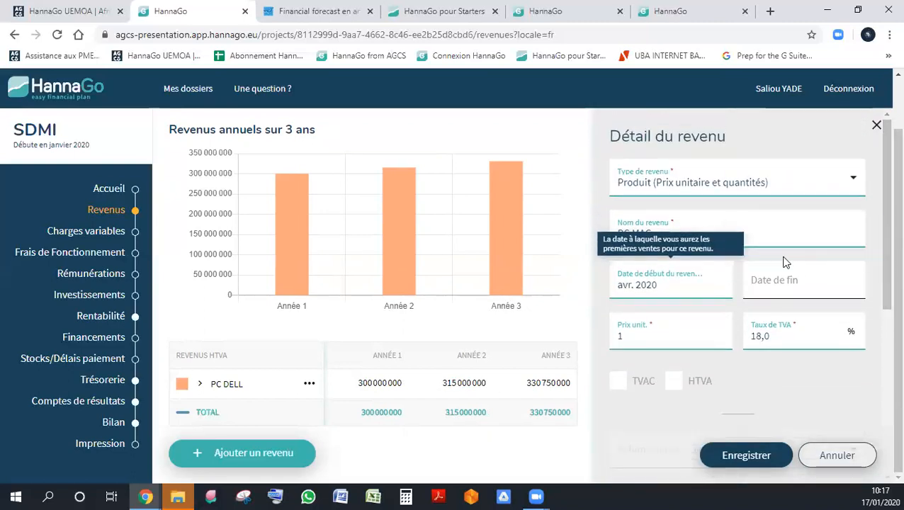
- Set the unit price of PC MAC to 400000 and mark it as HTVA
{"action": "left_click", "coordinate": [659, 339]}
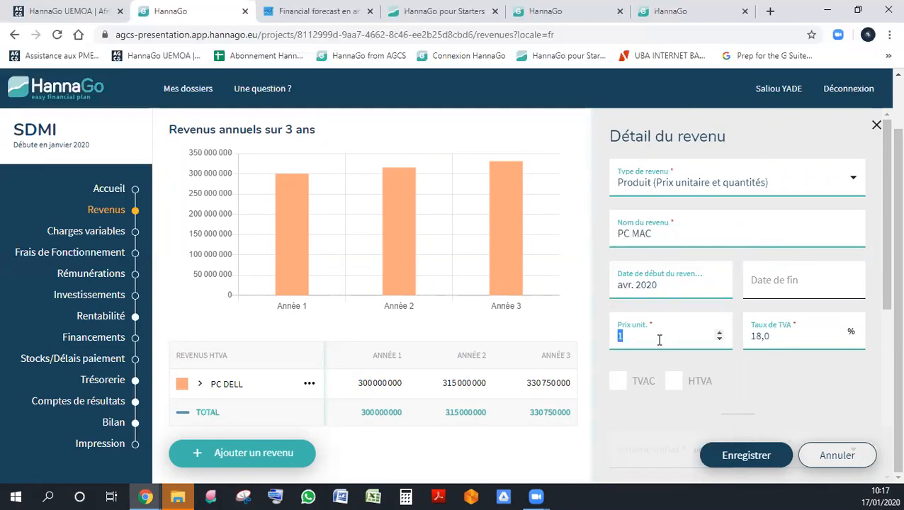
{"action": "type", "text": "500000"}
{"action": "key", "text": "Tab"}
{"action": "left_click_drag", "start_coordinate": [626, 336], "coordinate": [593, 340]}
{"action": "type", "text": "3"}
{"action": "double_click", "coordinate": [791, 337]}
{"action": "left_click", "coordinate": [618, 338]}
{"action": "type", "text": "4"}
{"action": "key", "text": "Tab"}
{"action": "left_click", "coordinate": [677, 383]}
- Set the initial volume of PC MAC to 50 units, keeping the mensuel frequency
{"action": "scroll", "coordinate": [816, 365], "scroll_direction": "down", "scroll_amount": 3}
{"action": "scroll", "coordinate": [816, 364], "scroll_direction": "up", "scroll_amount": 2}
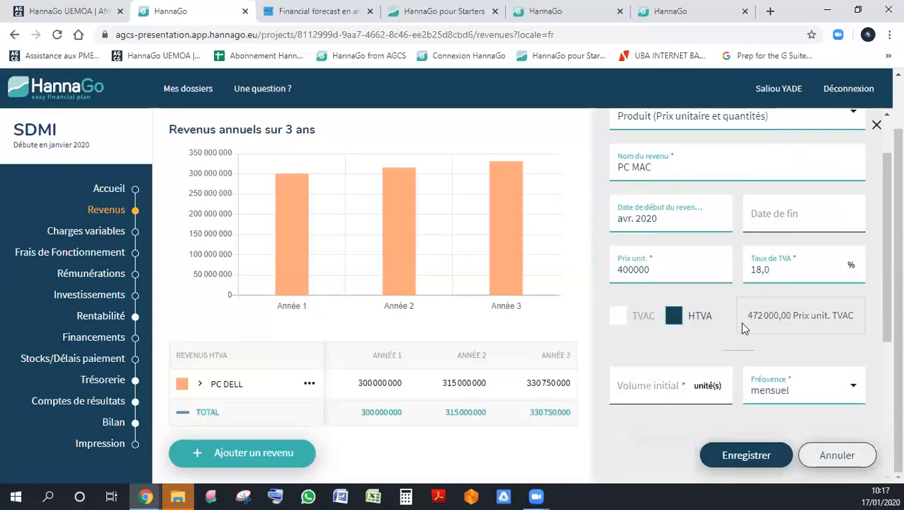
{"action": "scroll", "coordinate": [793, 318], "scroll_direction": "down", "scroll_amount": 3}
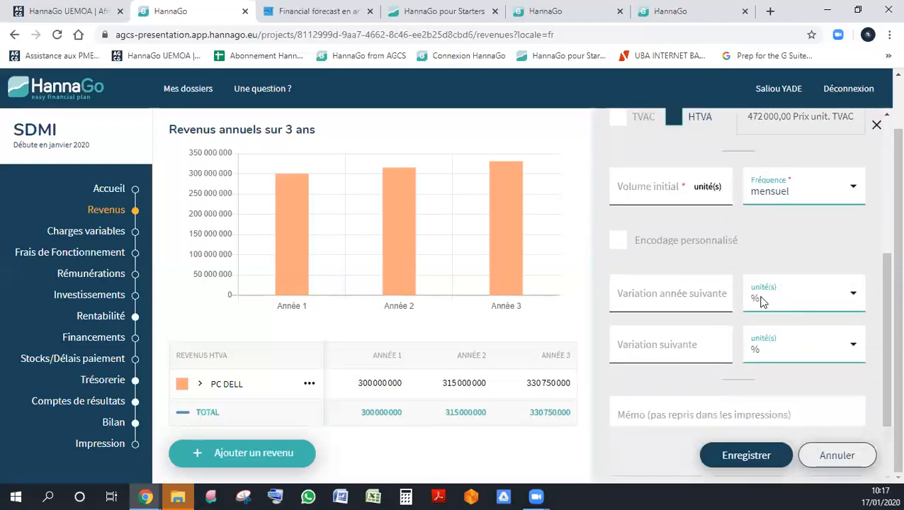
{"action": "left_click", "coordinate": [677, 189]}
{"action": "type", "text": "50"}
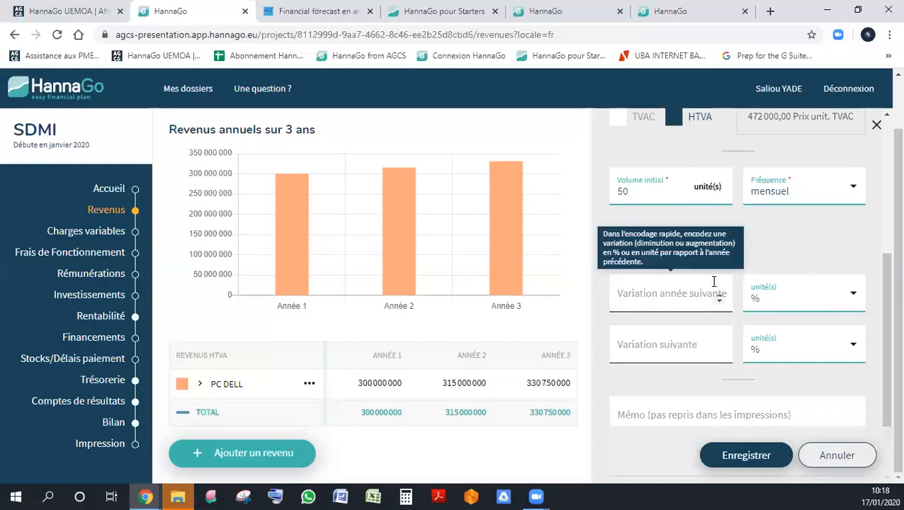
- Set PC MAC's volume variation for the next year and the following year to 2 % each, and save the revenue
{"action": "left_click", "coordinate": [681, 293]}
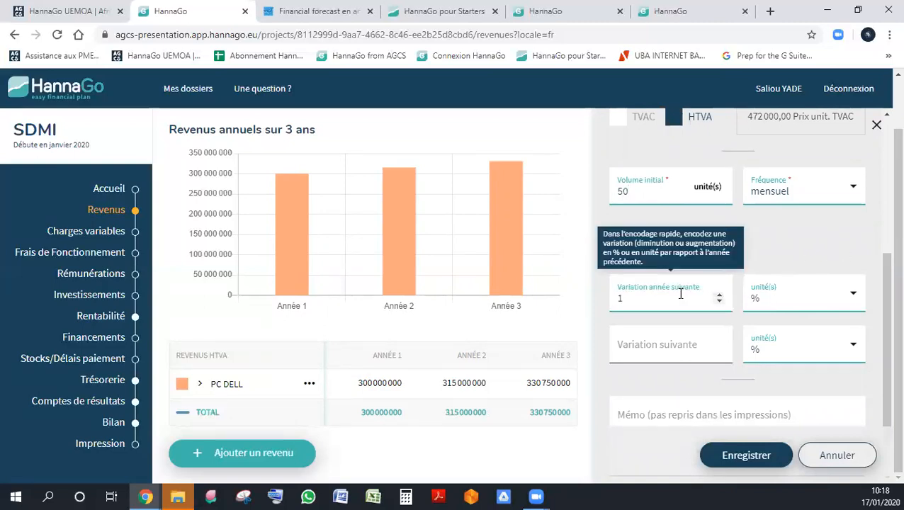
{"action": "left_click", "coordinate": [646, 341]}
{"action": "type", "text": "2"}
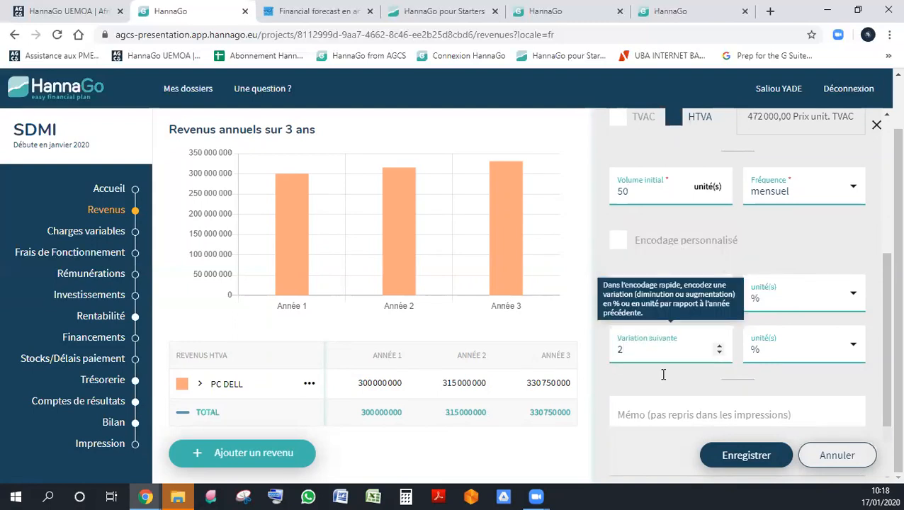
{"action": "left_click", "coordinate": [756, 457]}
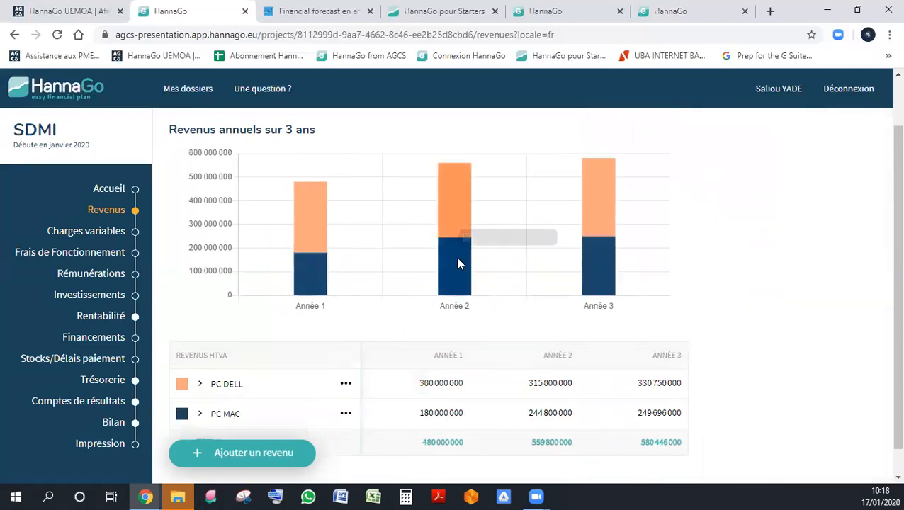
- Open the PC DELL revenue for editing and show the monthly details of PC DELL and PC MAC in the revenue table
{"action": "mouse_move", "coordinate": [302, 265]}
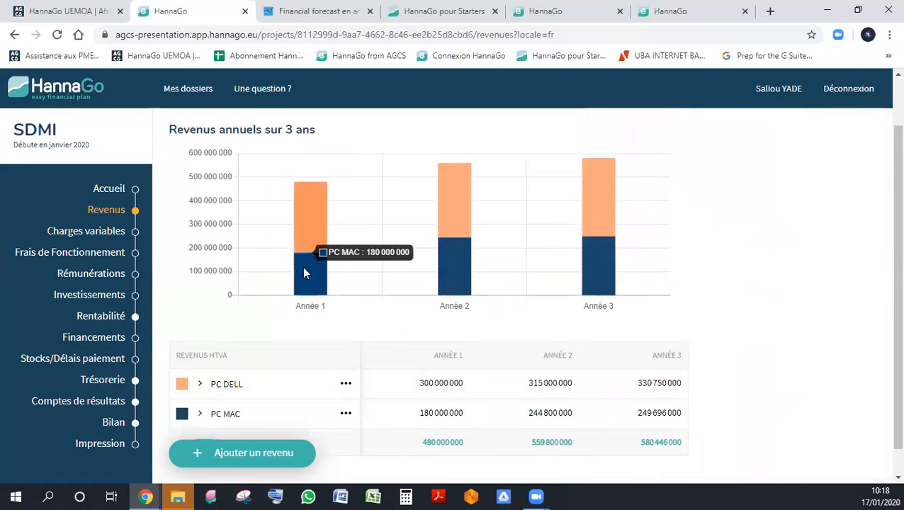
{"action": "scroll", "coordinate": [303, 267], "scroll_direction": "down", "scroll_amount": 1}
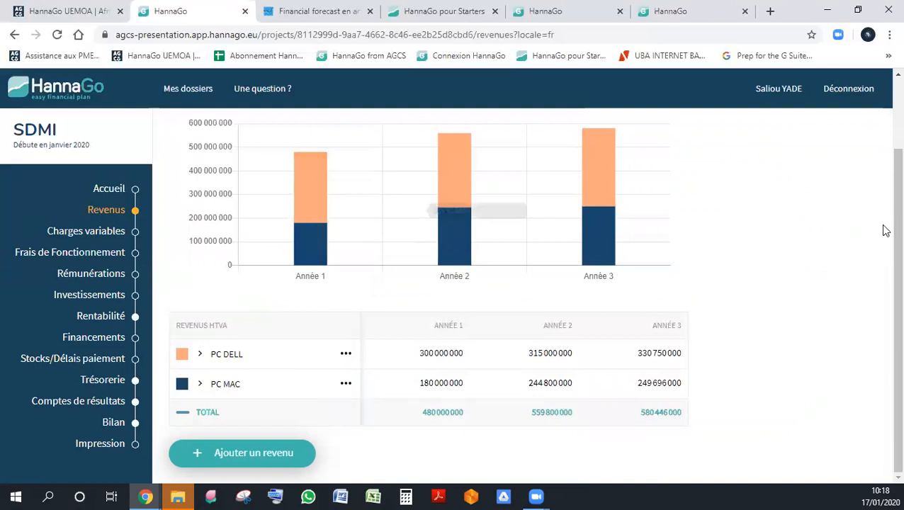
{"action": "left_click_drag", "start_coordinate": [896, 234], "coordinate": [882, 248]}
{"action": "left_click", "coordinate": [348, 354]}
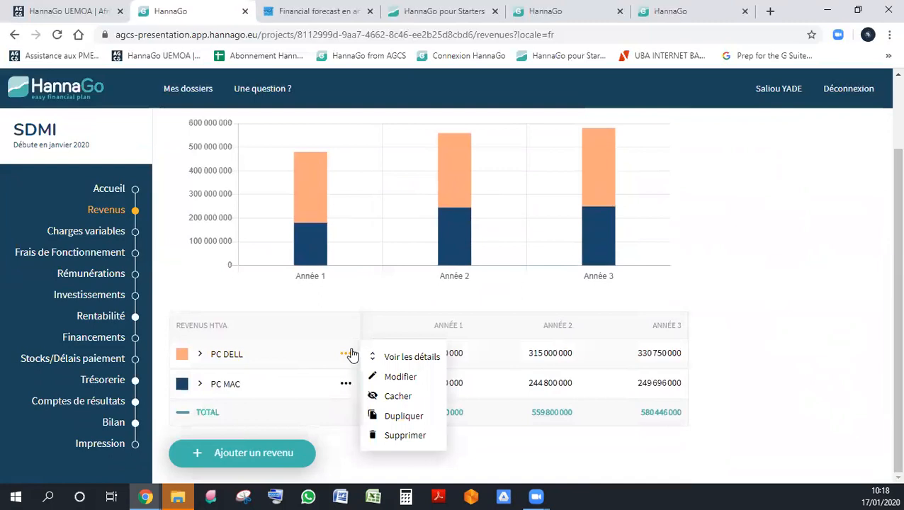
{"action": "left_click", "coordinate": [414, 375]}
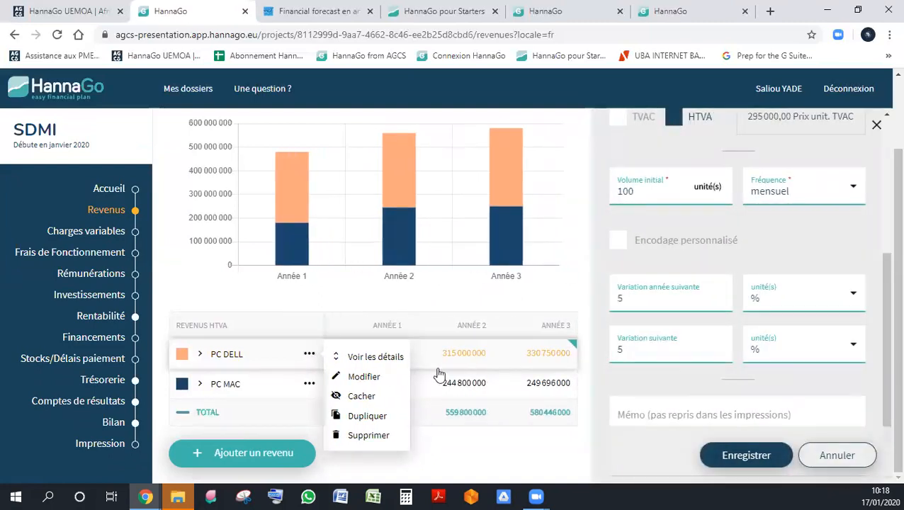
{"action": "left_click", "coordinate": [374, 359]}
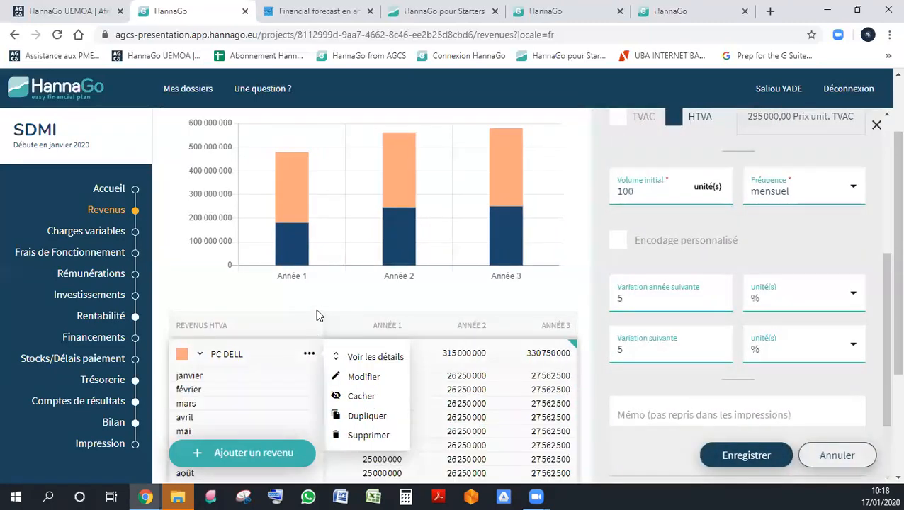
{"action": "scroll", "coordinate": [317, 315], "scroll_direction": "down", "scroll_amount": 3}
{"action": "left_click", "coordinate": [309, 385]}
{"action": "left_click", "coordinate": [352, 387]}
- Examine the month-by-month revenues of PC DELL and PC MAC across the three years
{"action": "scroll", "coordinate": [467, 360], "scroll_direction": "down", "scroll_amount": 3}
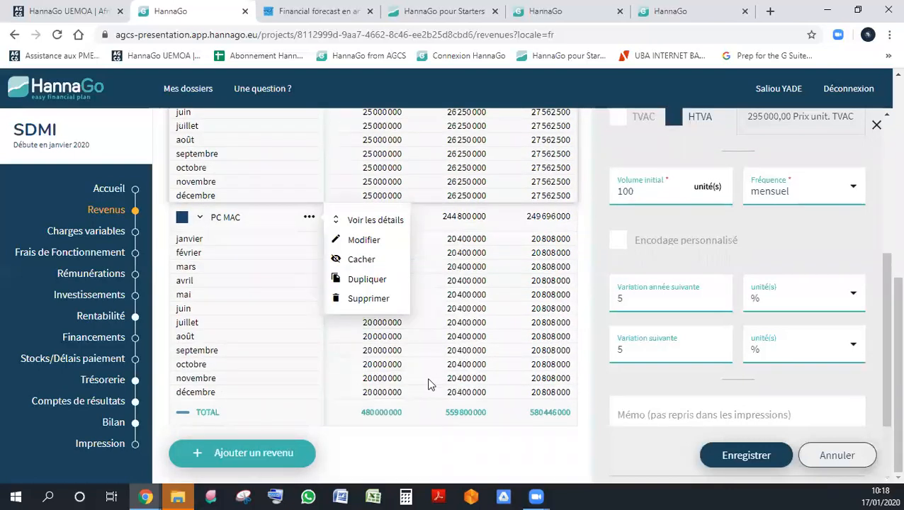
{"action": "left_click", "coordinate": [419, 463]}
{"action": "scroll", "coordinate": [423, 354], "scroll_direction": "up", "scroll_amount": 2}
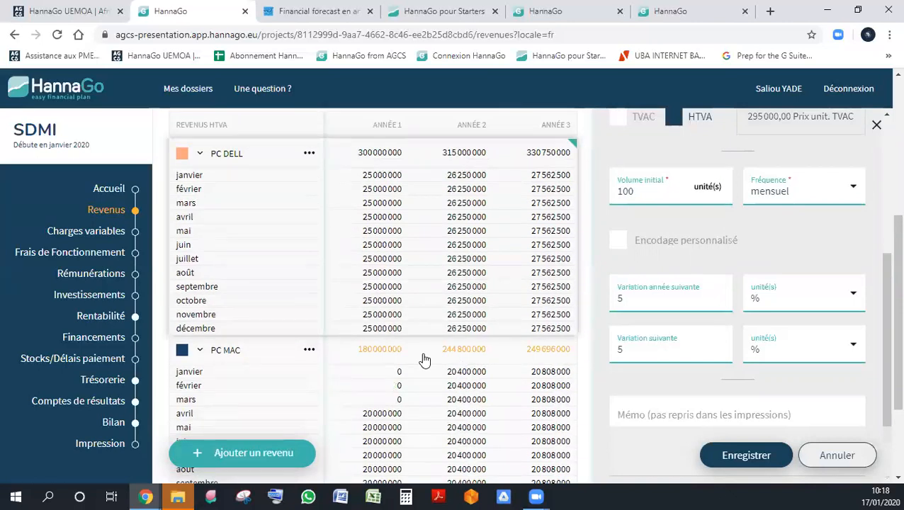
{"action": "scroll", "coordinate": [424, 360], "scroll_direction": "down", "scroll_amount": 2}
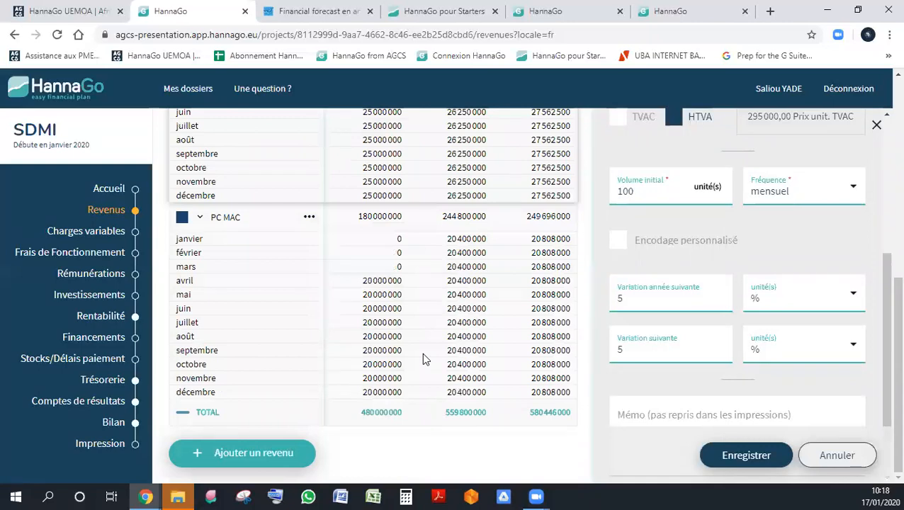
{"action": "scroll", "coordinate": [423, 358], "scroll_direction": "up", "scroll_amount": 2}
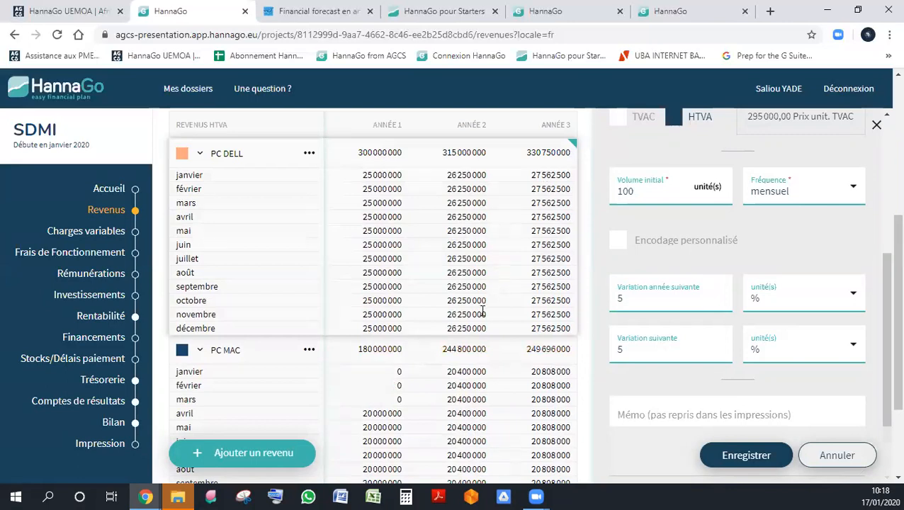
{"action": "scroll", "coordinate": [496, 326], "scroll_direction": "down", "scroll_amount": 2}
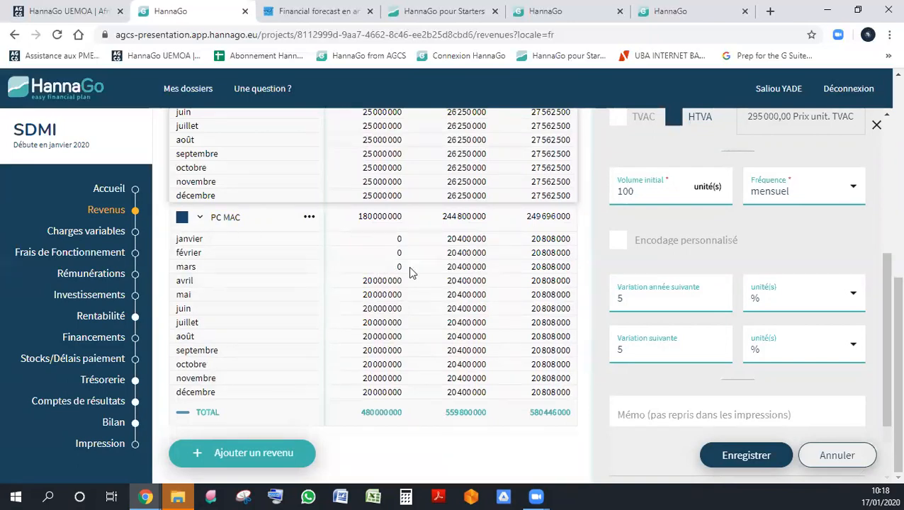
{"action": "scroll", "coordinate": [752, 337], "scroll_direction": "up", "scroll_amount": 4}
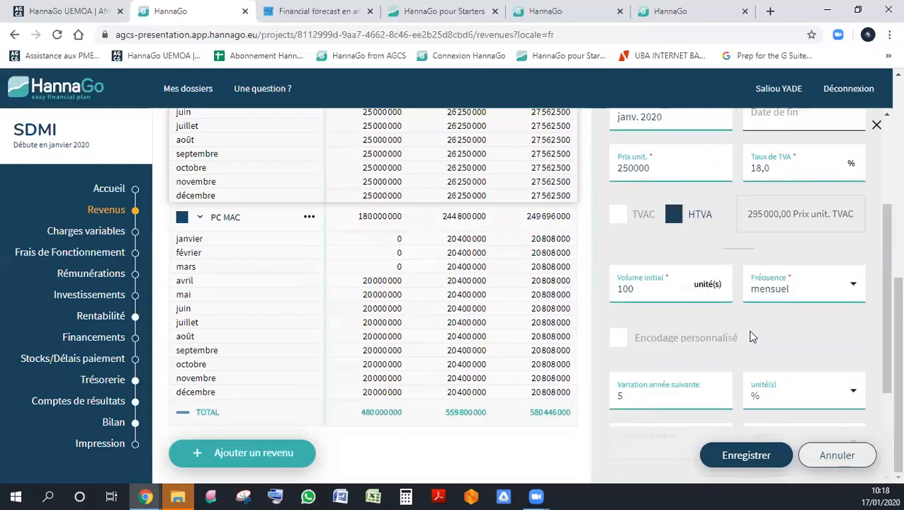
- Open the PC MAC revenue, review its entered parameters, and close it without saving
{"action": "left_click", "coordinate": [233, 222]}
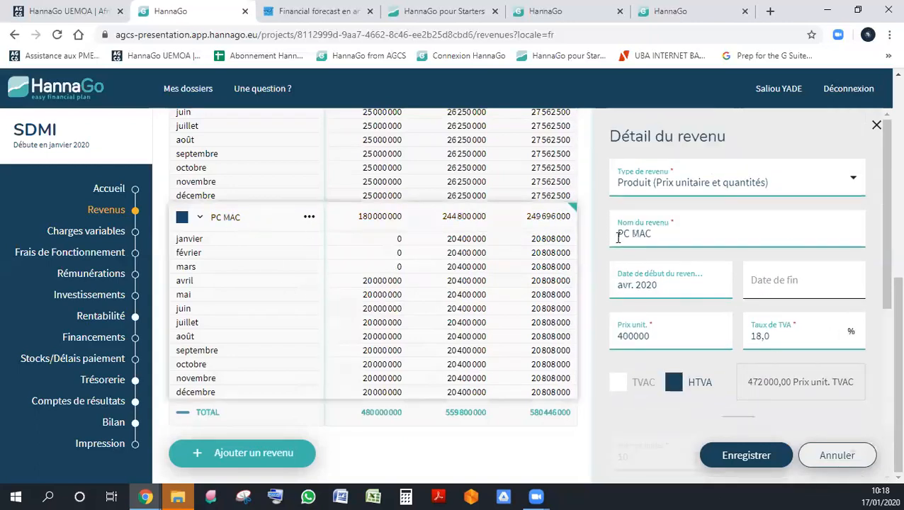
{"action": "scroll", "coordinate": [717, 369], "scroll_direction": "down", "scroll_amount": 5}
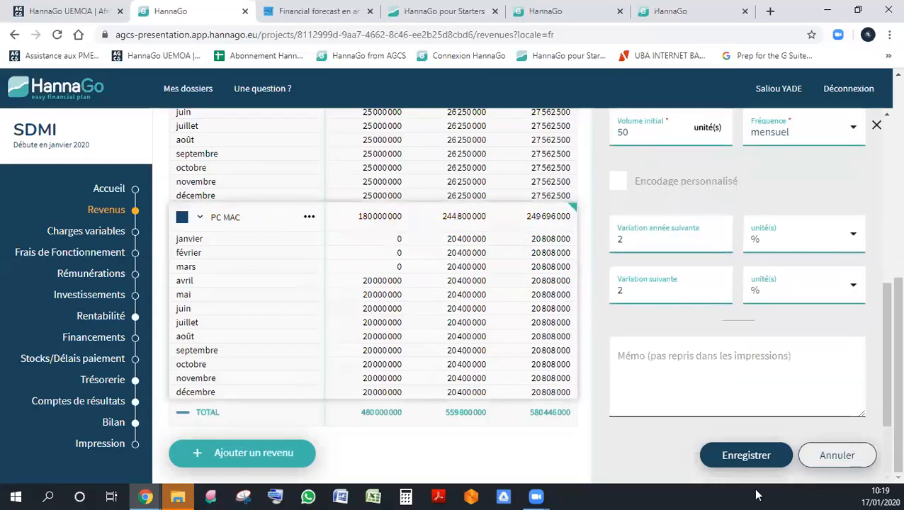
{"action": "left_click", "coordinate": [838, 457]}
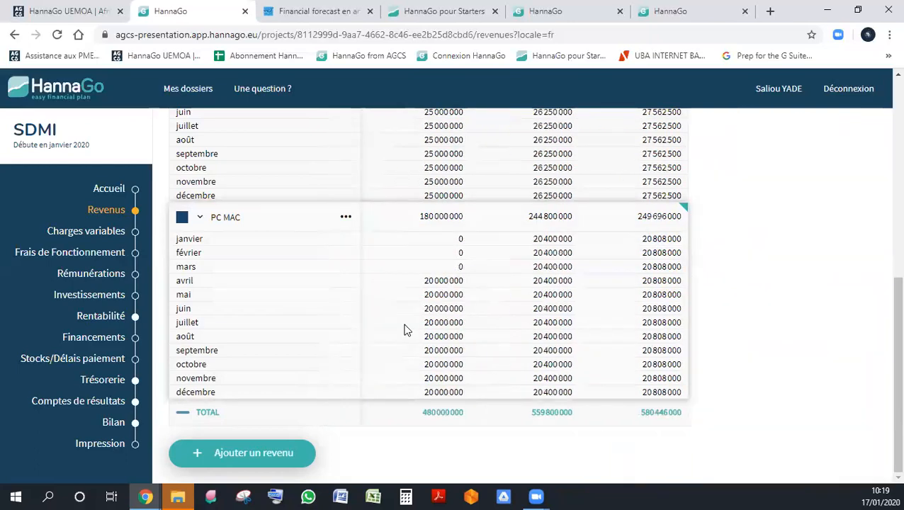
- Open the plan's variable charges section and close its introduction
{"action": "scroll", "coordinate": [400, 365], "scroll_direction": "up", "scroll_amount": 10}
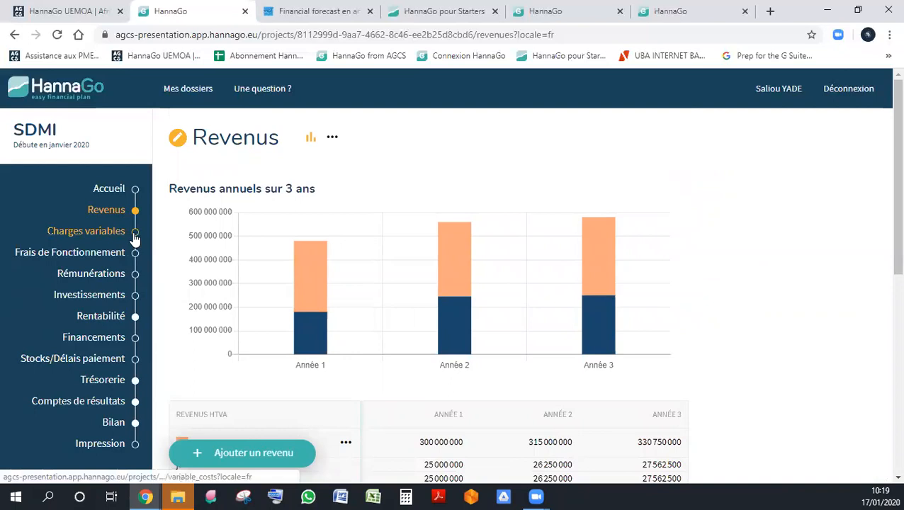
{"action": "left_click", "coordinate": [110, 238]}
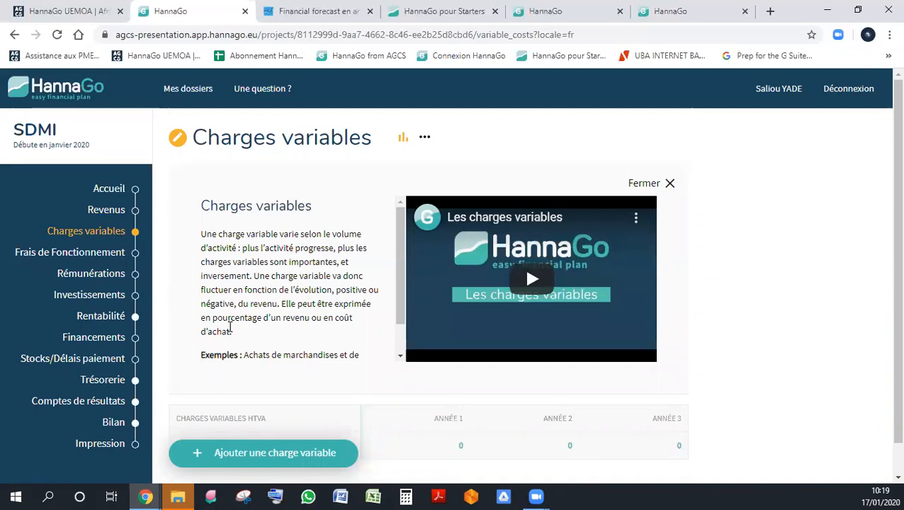
{"action": "left_click", "coordinate": [674, 187]}
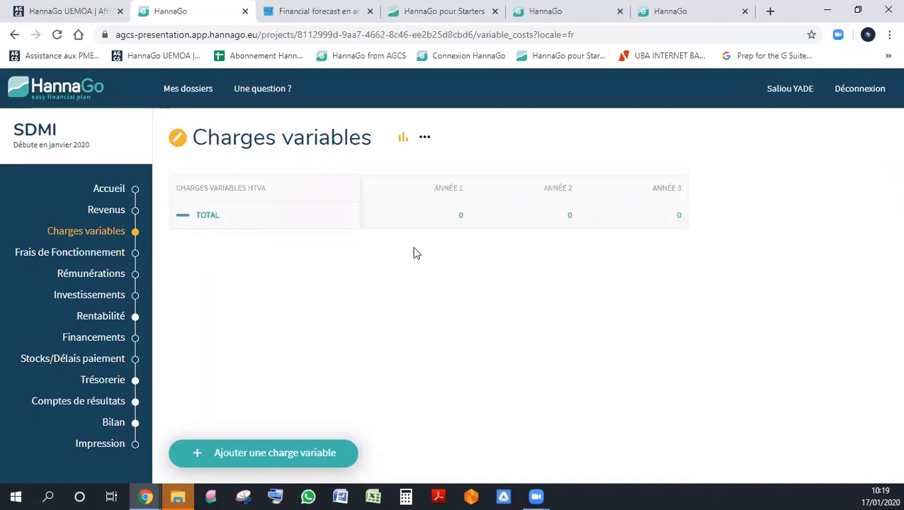
- Add a variable charge named CR PC DELL and link it to the PC DELL revenue
{"action": "left_click", "coordinate": [279, 445]}
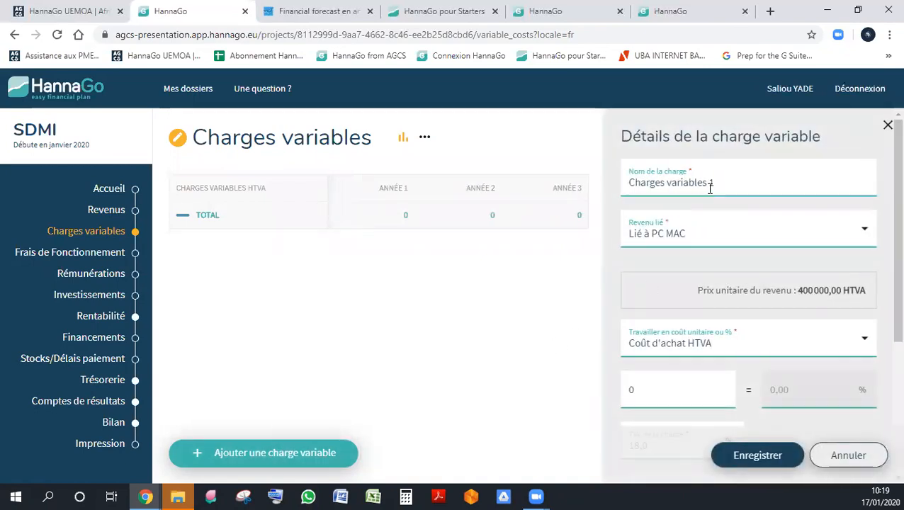
{"action": "triple_click", "coordinate": [699, 184]}
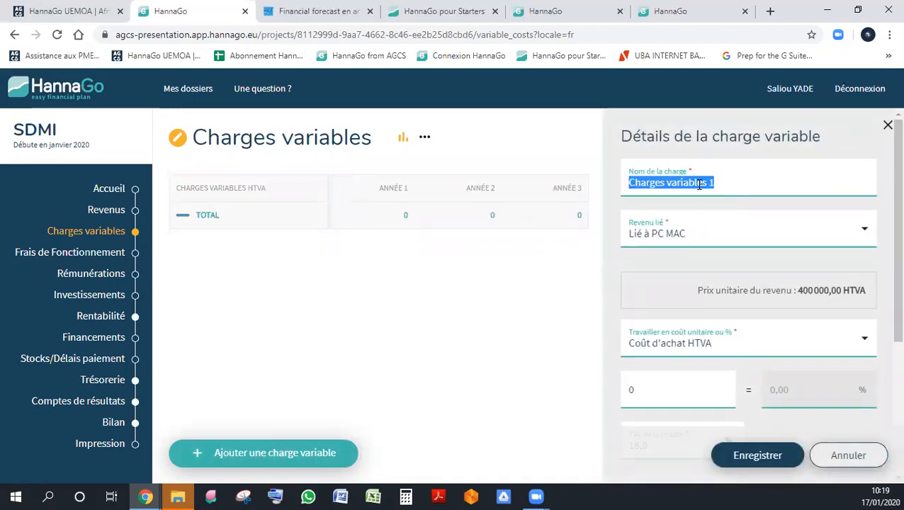
{"action": "type", "text": "cOUT"}
{"action": "key", "text": "BackSpace"}
{"action": "key", "text": "BackSpace"}
{"action": "key", "text": "BackSpace"}
{"action": "key", "text": "BackSpace"}
{"action": "type", "text": "C"}
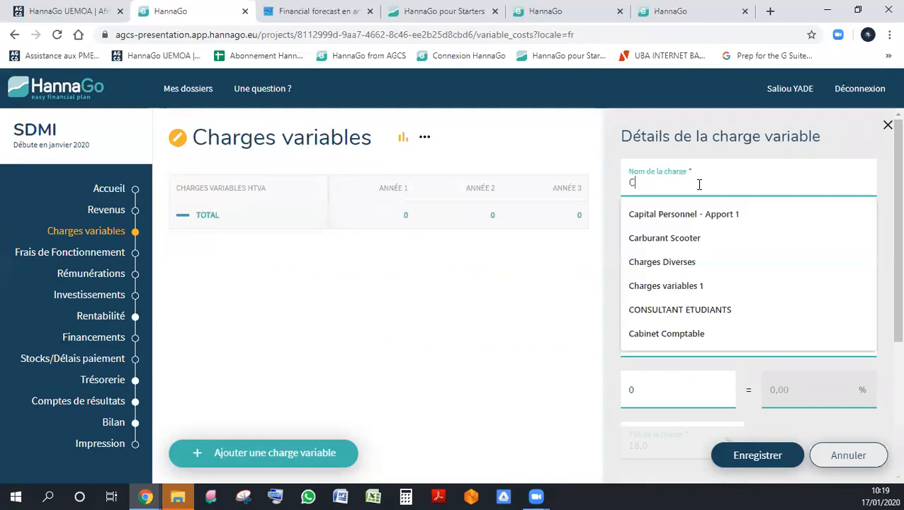
{"action": "type", "text": "R PC DELL"}
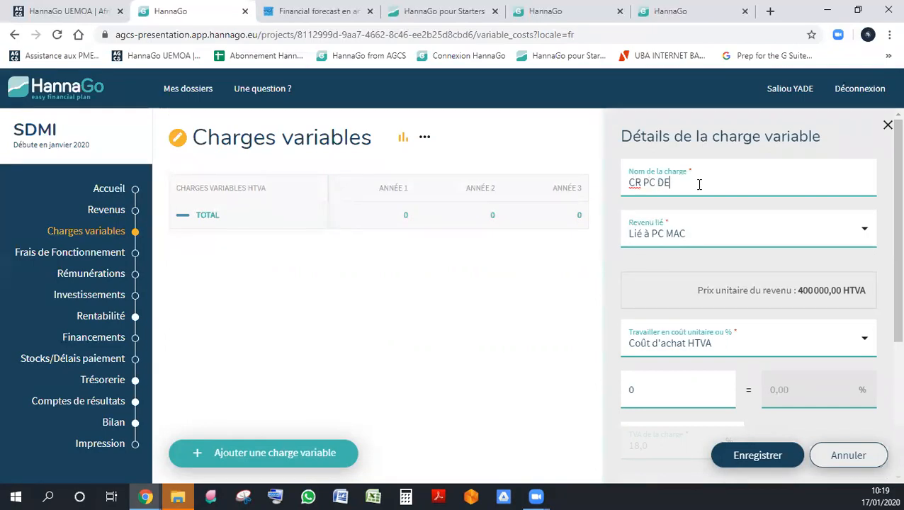
{"action": "left_click", "coordinate": [644, 184]}
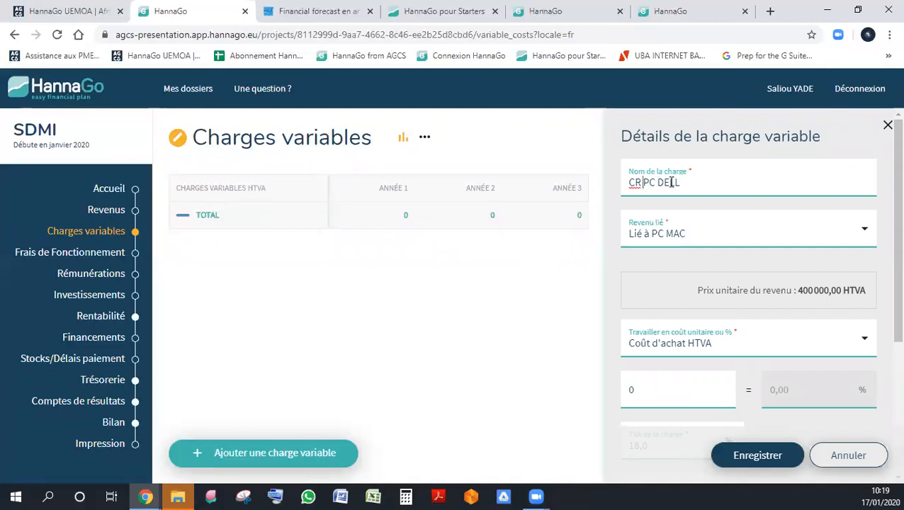
{"action": "left_click", "coordinate": [752, 234]}
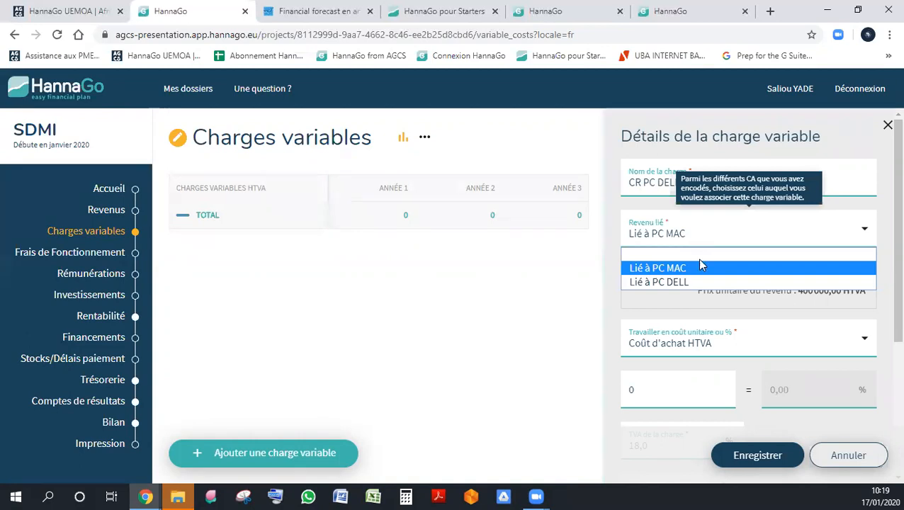
{"action": "left_click", "coordinate": [670, 283]}
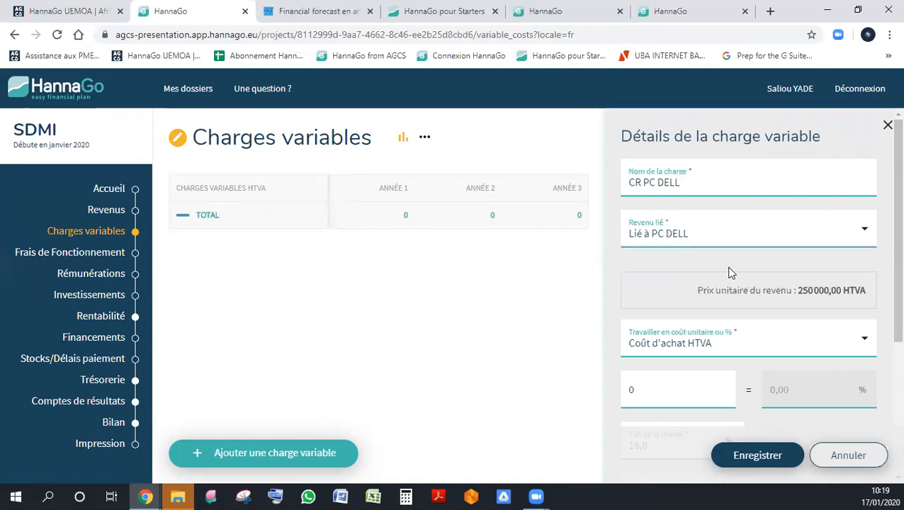
- Set the CR PC DELL purchase cost excluding VAT to 50 and save the charge
{"action": "scroll", "coordinate": [731, 270], "scroll_direction": "down", "scroll_amount": 2}
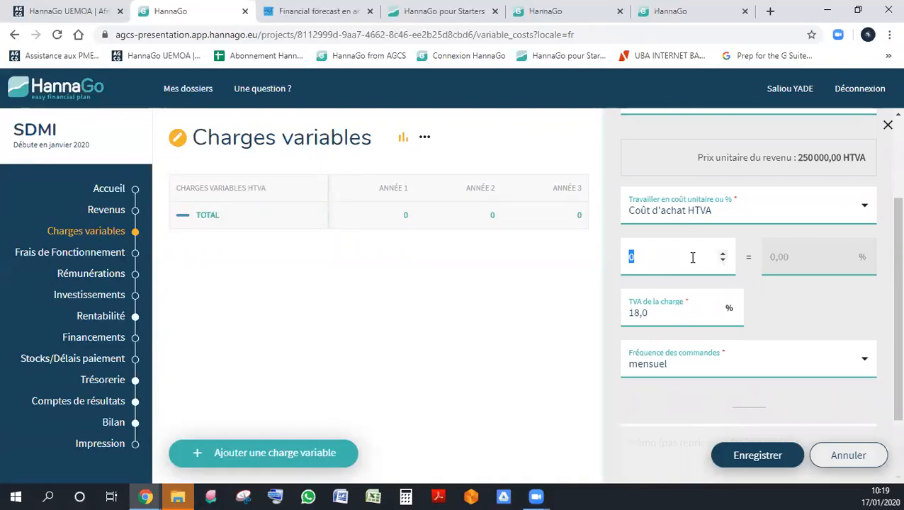
{"action": "key", "text": "Tab"}
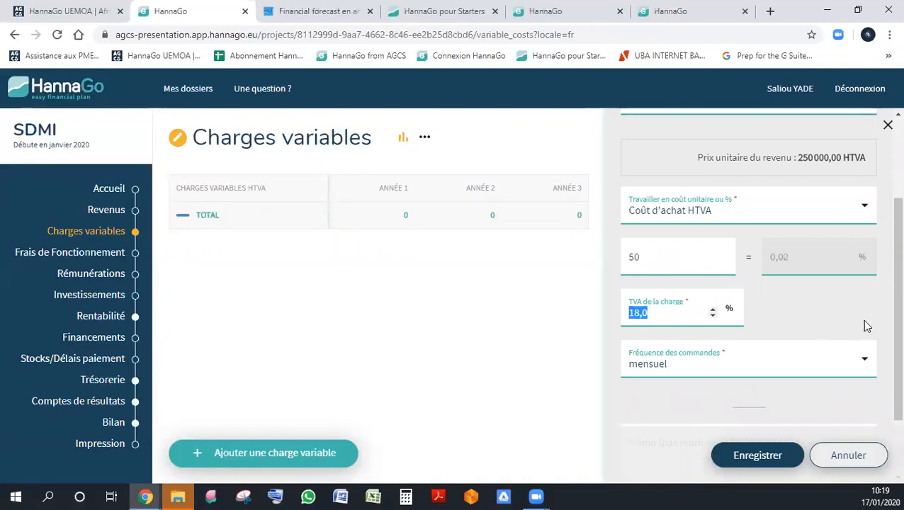
{"action": "left_click", "coordinate": [765, 457]}
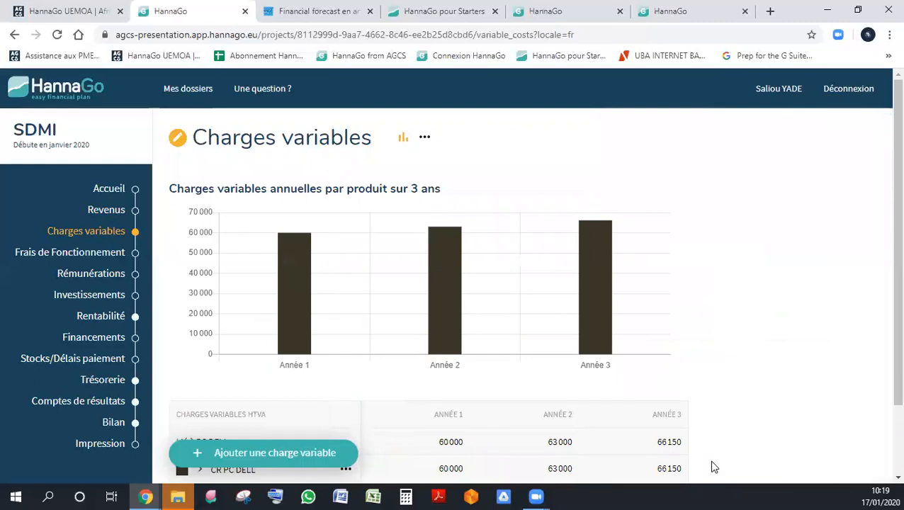
- Open the CR PC DELL charge for editing and show its monthly details in the table
{"action": "scroll", "coordinate": [615, 278], "scroll_direction": "down", "scroll_amount": 1}
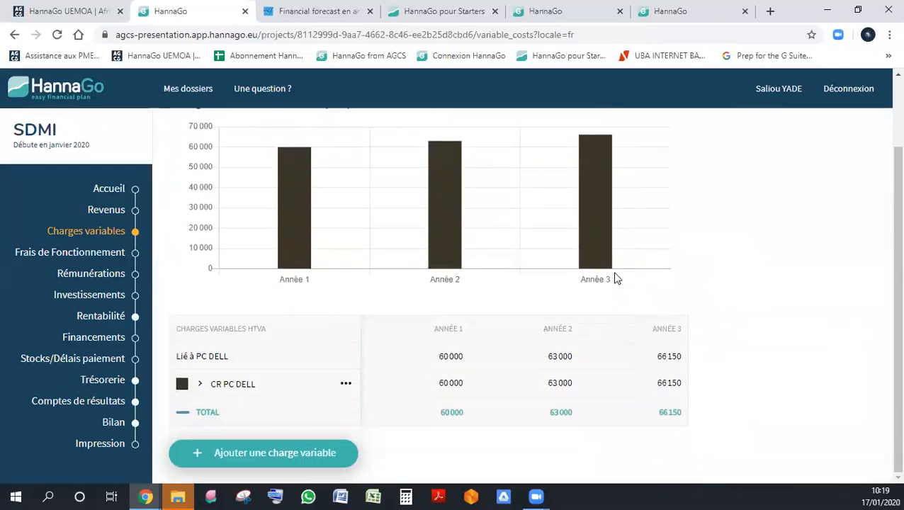
{"action": "left_click", "coordinate": [346, 386]}
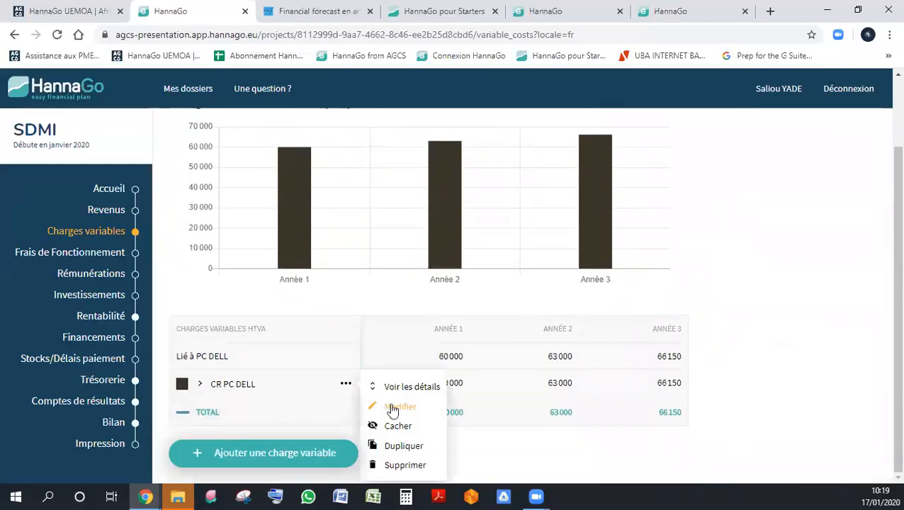
{"action": "left_click", "coordinate": [390, 405]}
{"action": "left_click", "coordinate": [387, 386]}
{"action": "scroll", "coordinate": [552, 341], "scroll_direction": "down", "scroll_amount": 3}
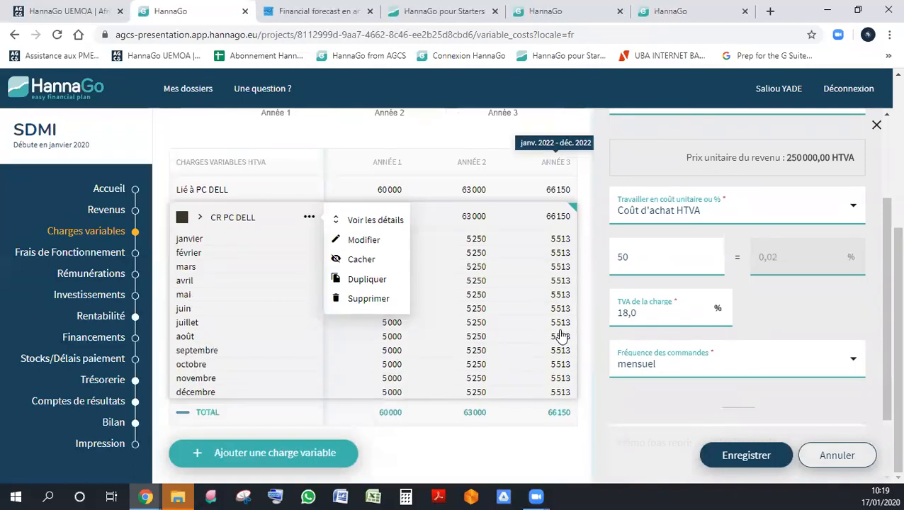
{"action": "left_click", "coordinate": [526, 468]}
{"action": "mouse_move", "coordinate": [634, 358]}
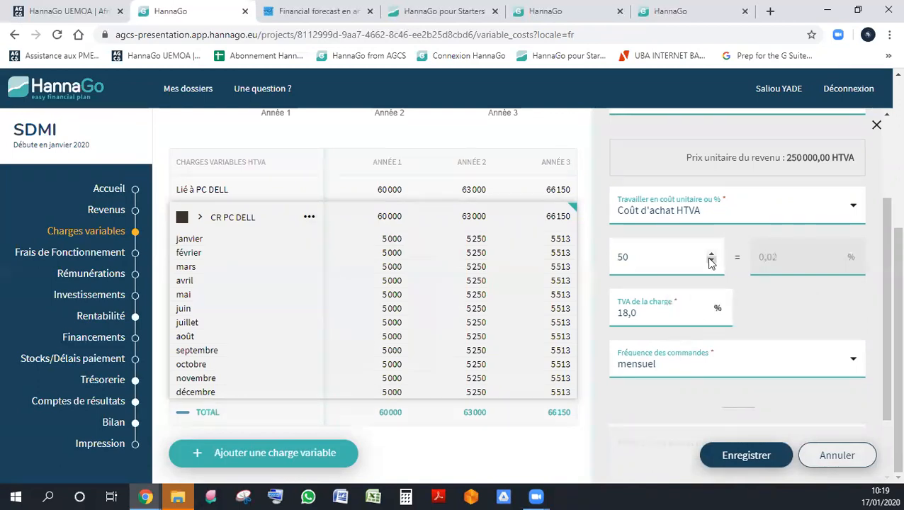
- Change the CR PC DELL charge to a percentage of revenue, set it to 50 %, and save
{"action": "left_click", "coordinate": [700, 207]}
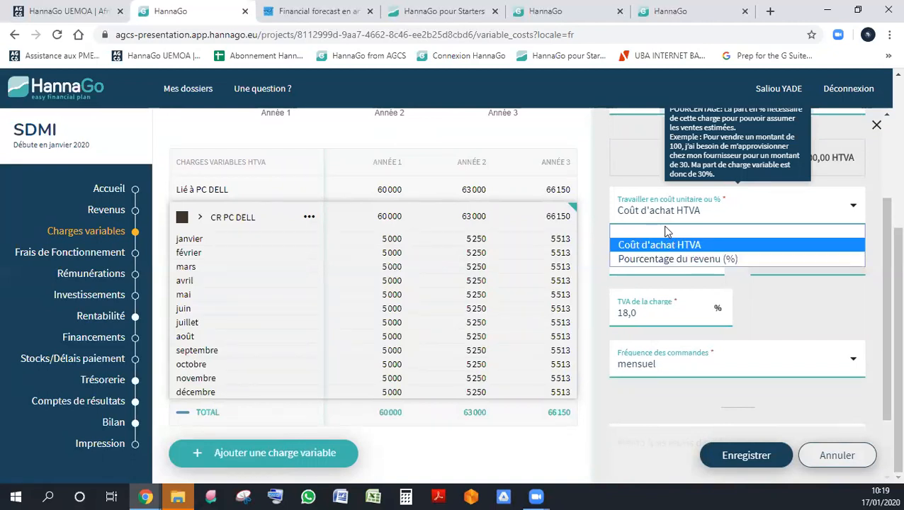
{"action": "left_click", "coordinate": [683, 259]}
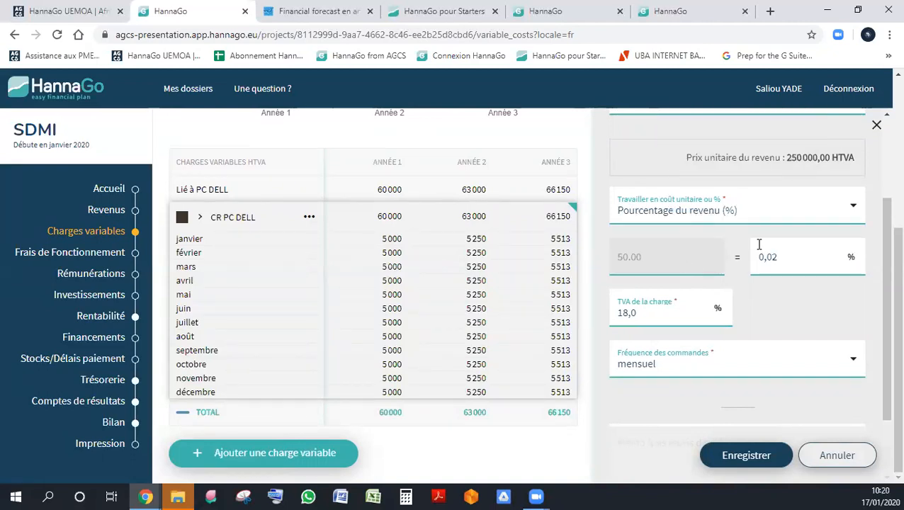
{"action": "double_click", "coordinate": [778, 257]}
{"action": "type", "text": "50"}
{"action": "key", "text": "Tab"}
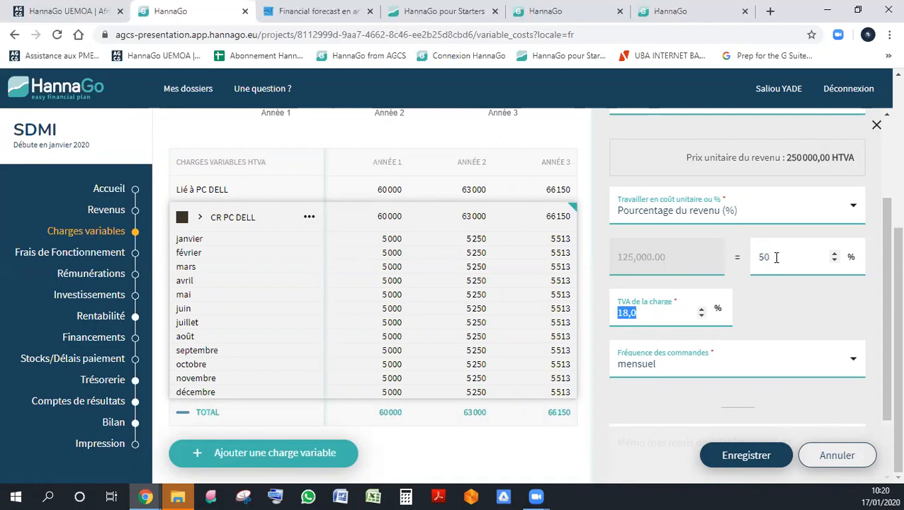
{"action": "left_click", "coordinate": [749, 456]}
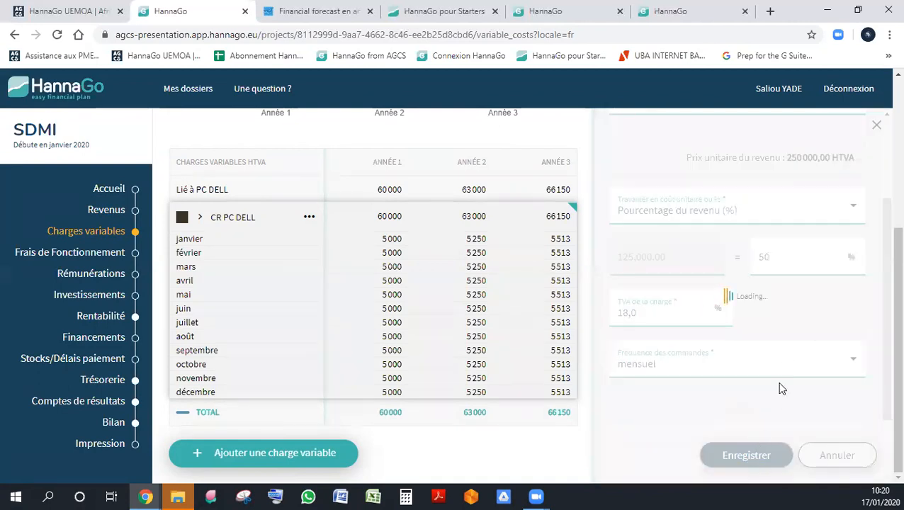
- Add a second variable charge named CR PC MAC
{"action": "scroll", "coordinate": [616, 313], "scroll_direction": "down", "scroll_amount": 2}
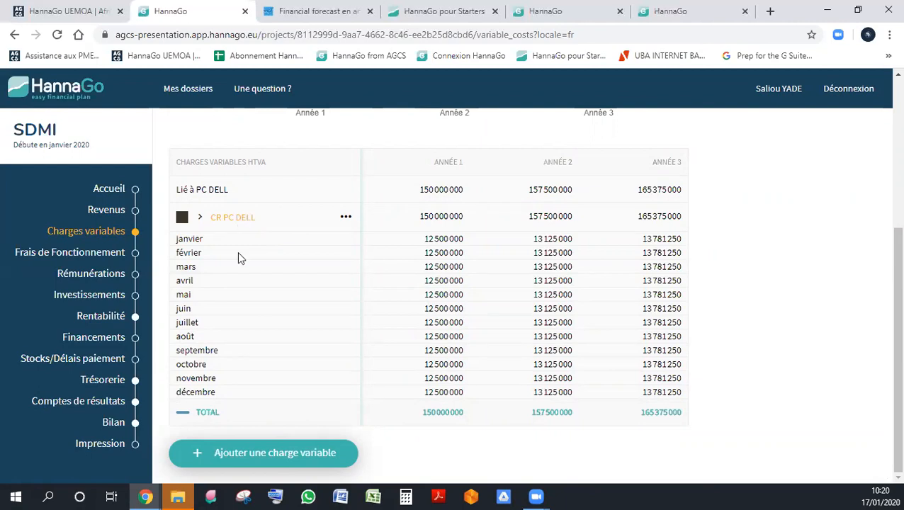
{"action": "left_click", "coordinate": [273, 457]}
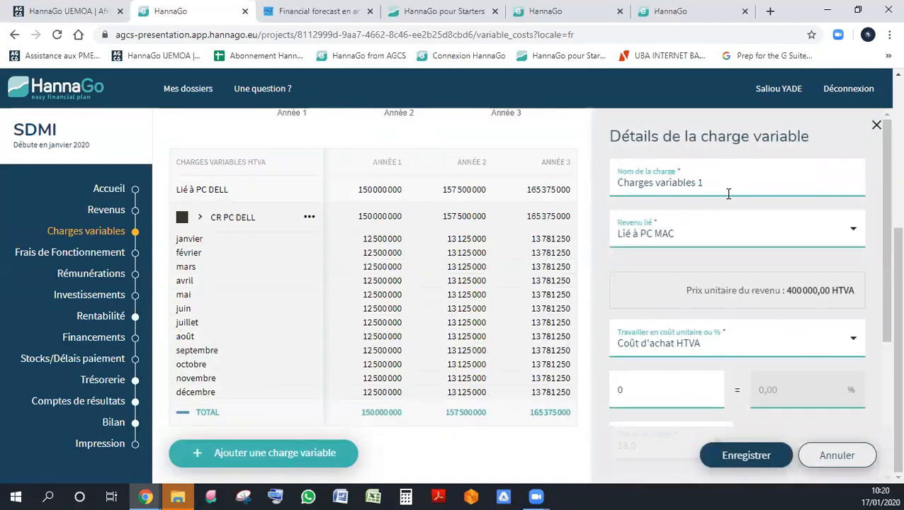
{"action": "triple_click", "coordinate": [721, 184]}
{"action": "type", "text": "CR"}
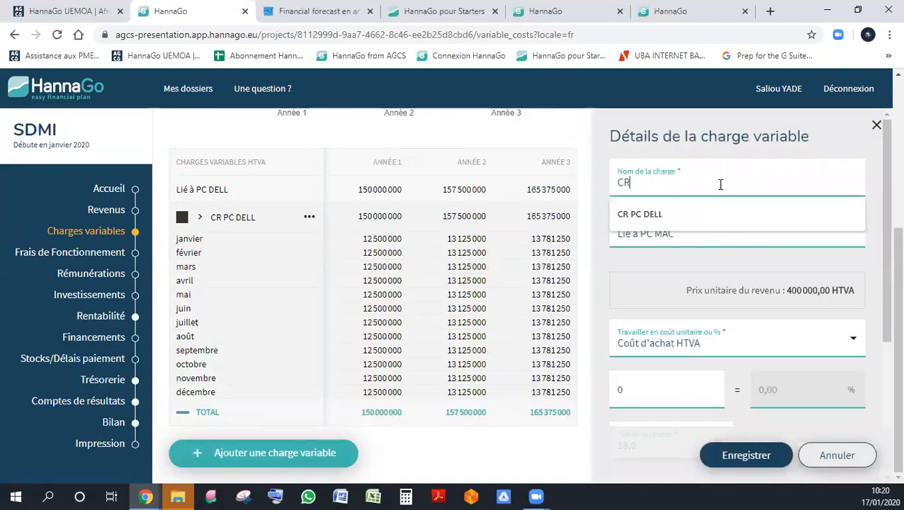
{"action": "type", "text": " PC MAC"}
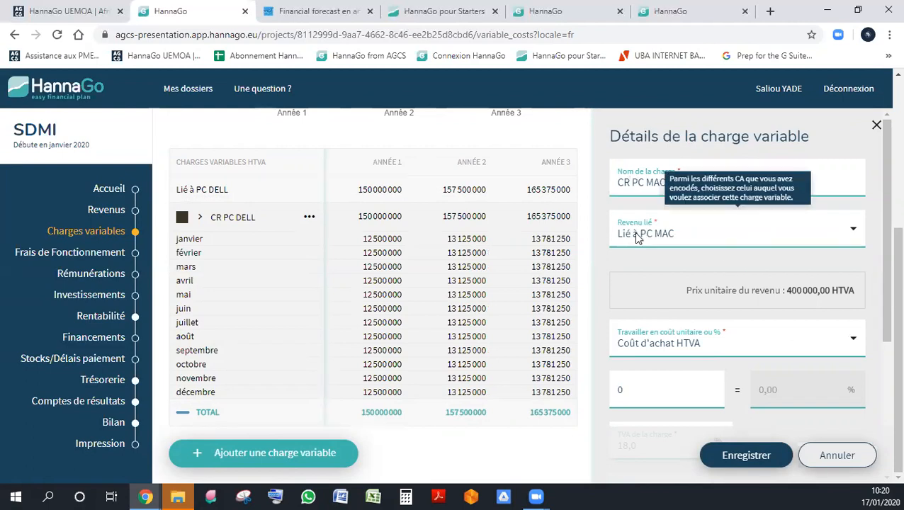
- Calculate CR PC MAC as a percentage of revenue, set it to 60 %, and save the charge
{"action": "scroll", "coordinate": [761, 278], "scroll_direction": "down", "scroll_amount": 3}
{"action": "left_click", "coordinate": [713, 148]}
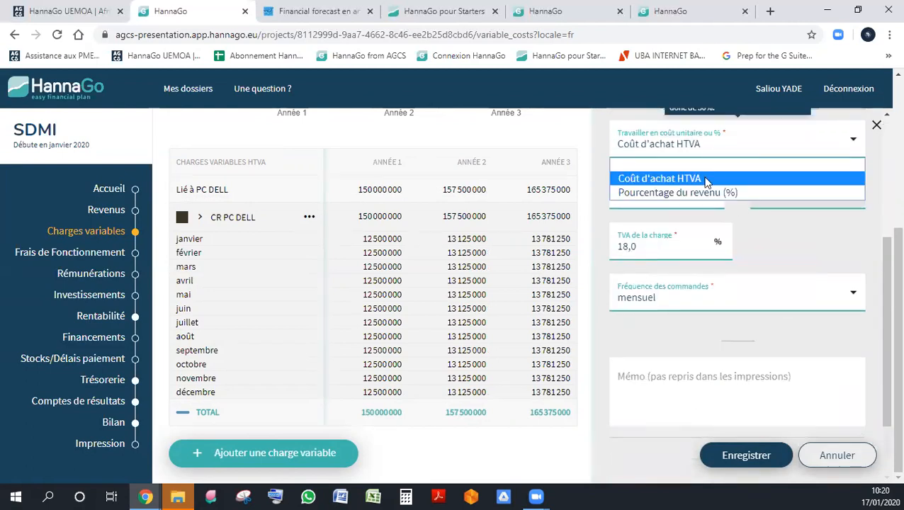
{"action": "left_click", "coordinate": [697, 193]}
{"action": "double_click", "coordinate": [791, 193]}
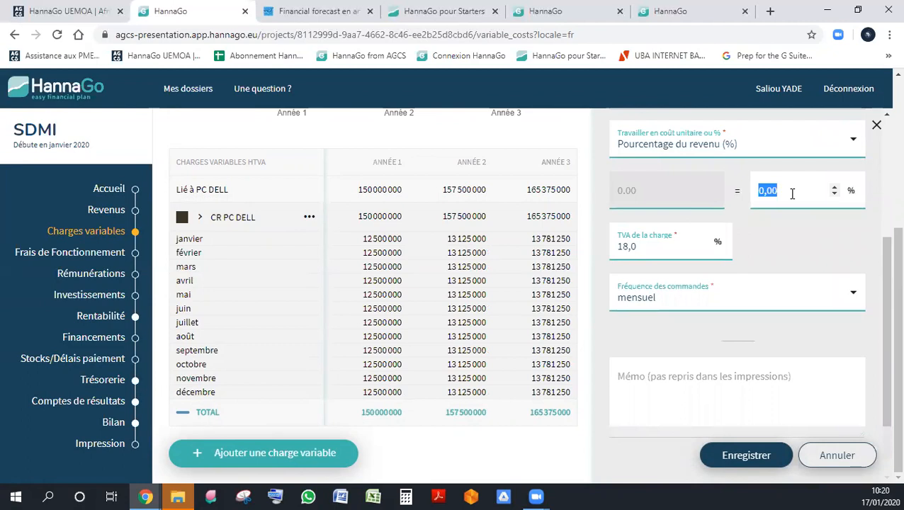
{"action": "type", "text": "60"}
{"action": "key", "text": "Tab"}
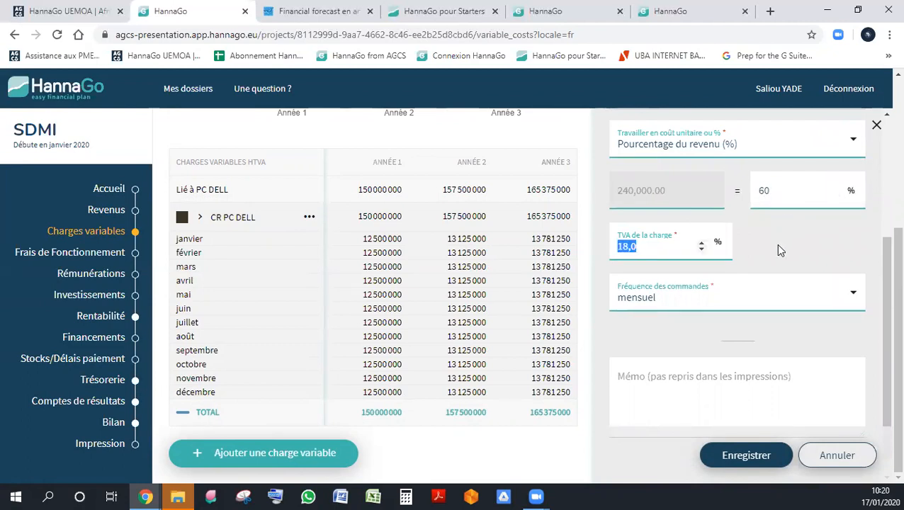
{"action": "mouse_move", "coordinate": [650, 252]}
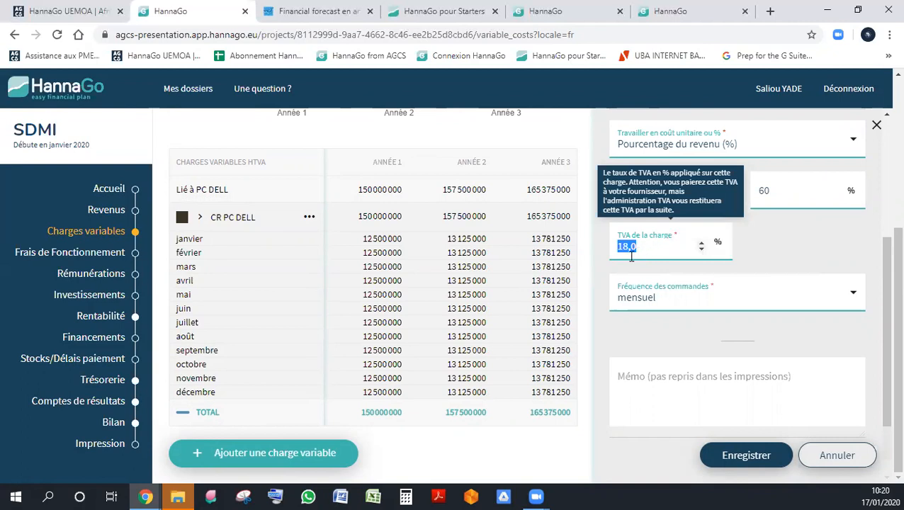
{"action": "mouse_move", "coordinate": [642, 298]}
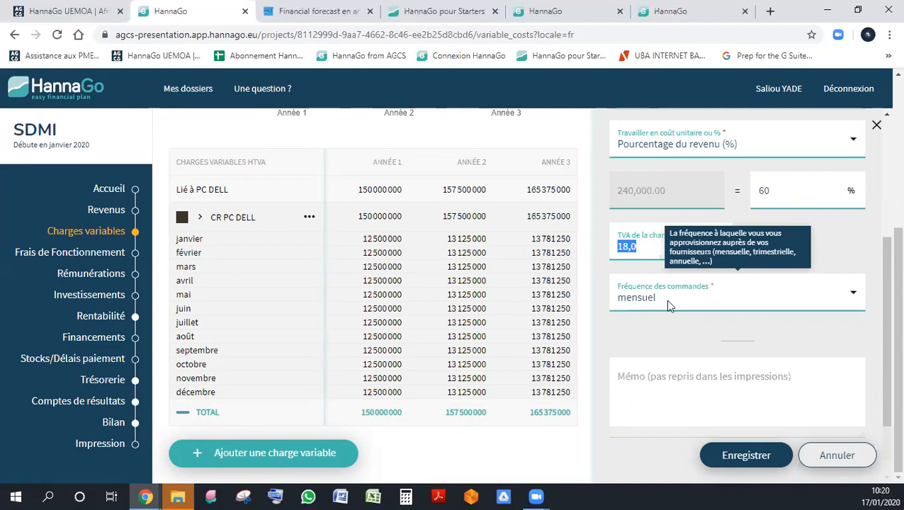
{"action": "left_click", "coordinate": [716, 455]}
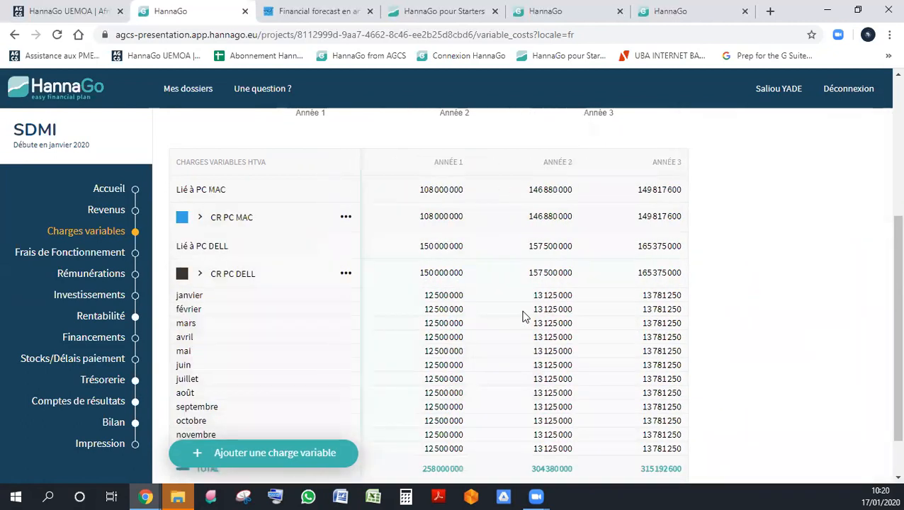
- Show the monthly details of CR PC MAC, close its edit form without saving, and review the variable charges table and chart
{"action": "left_click", "coordinate": [346, 217]}
{"action": "left_click", "coordinate": [382, 241]}
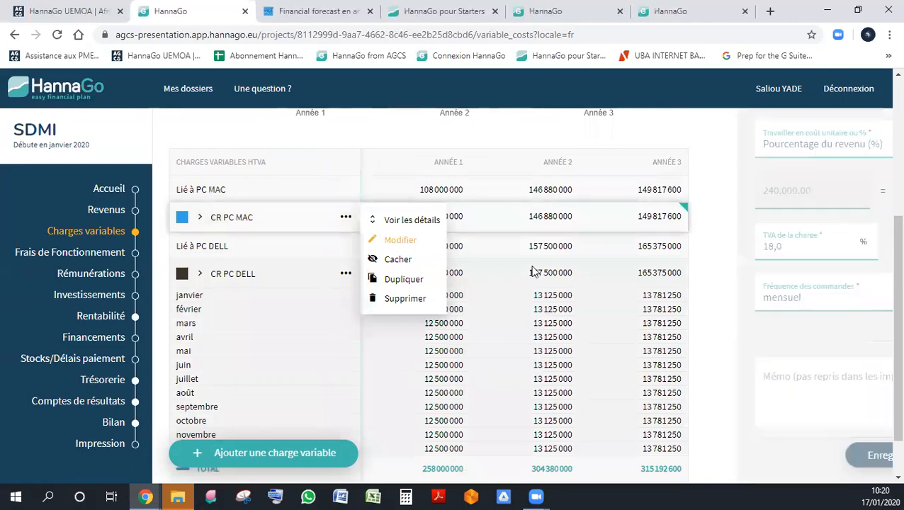
{"action": "left_click", "coordinate": [397, 222]}
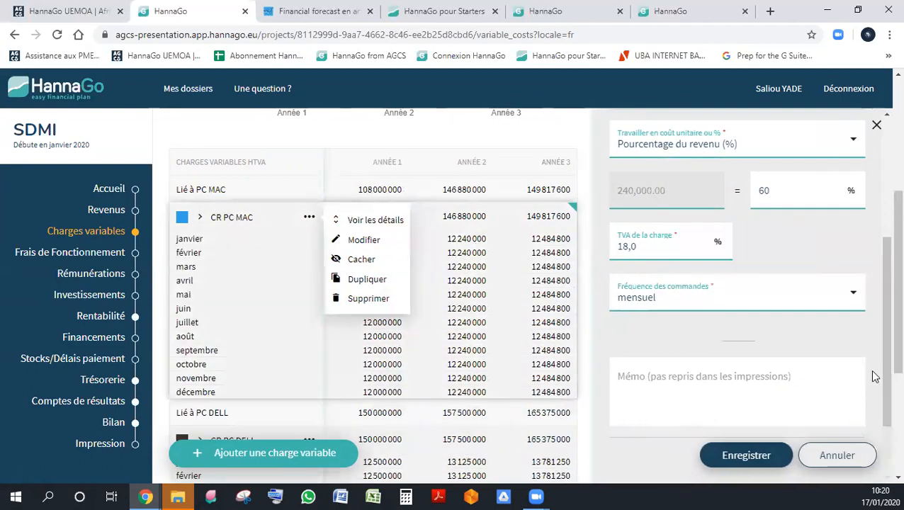
{"action": "left_click", "coordinate": [876, 125]}
{"action": "scroll", "coordinate": [585, 303], "scroll_direction": "down", "scroll_amount": 3}
{"action": "scroll", "coordinate": [585, 306], "scroll_direction": "up", "scroll_amount": 3}
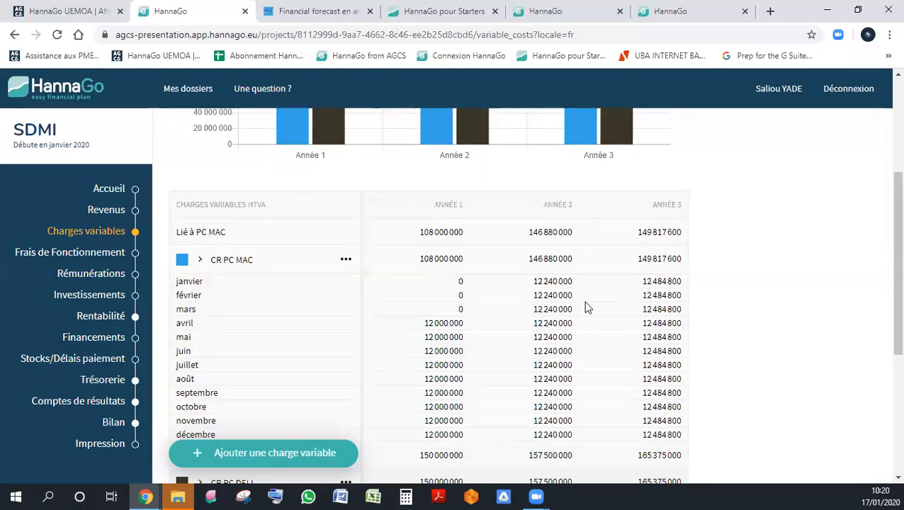
{"action": "scroll", "coordinate": [765, 274], "scroll_direction": "up", "scroll_amount": 1}
{"action": "scroll", "coordinate": [764, 275], "scroll_direction": "up", "scroll_amount": 3}
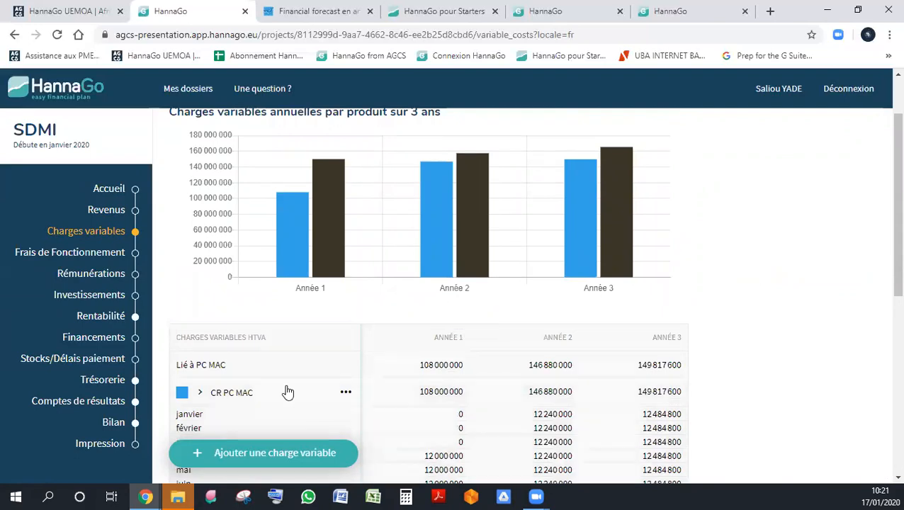
- Go to the operating expenses section and add an expense named LOCATION starting in January 2020
{"action": "left_click", "coordinate": [90, 253]}
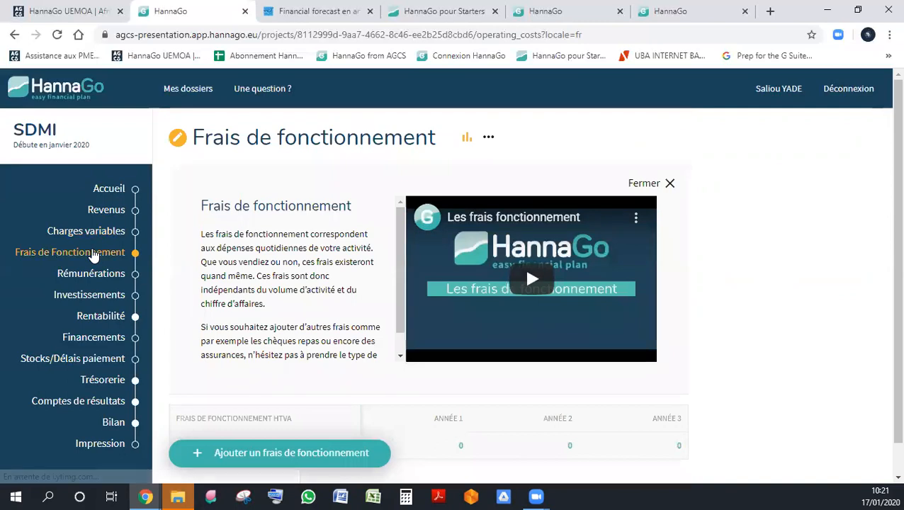
{"action": "left_click", "coordinate": [670, 184]}
{"action": "left_click", "coordinate": [319, 452]}
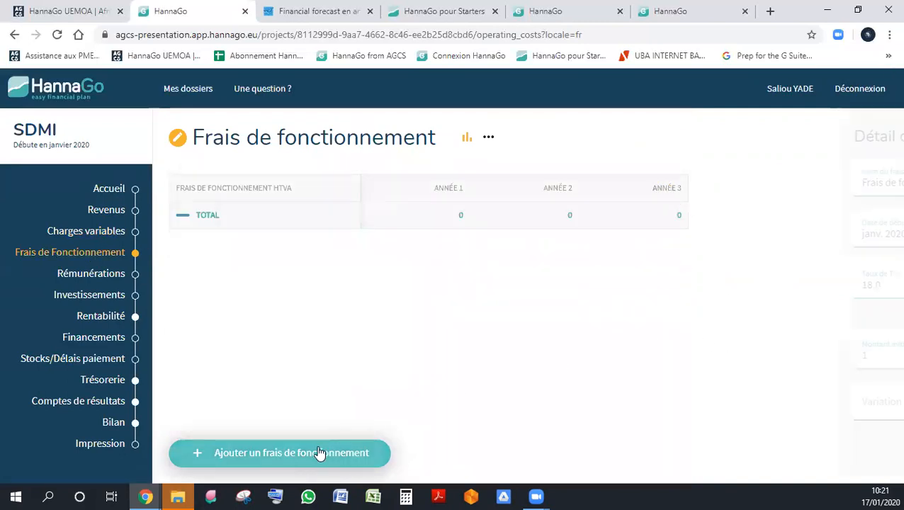
{"action": "triple_click", "coordinate": [761, 178]}
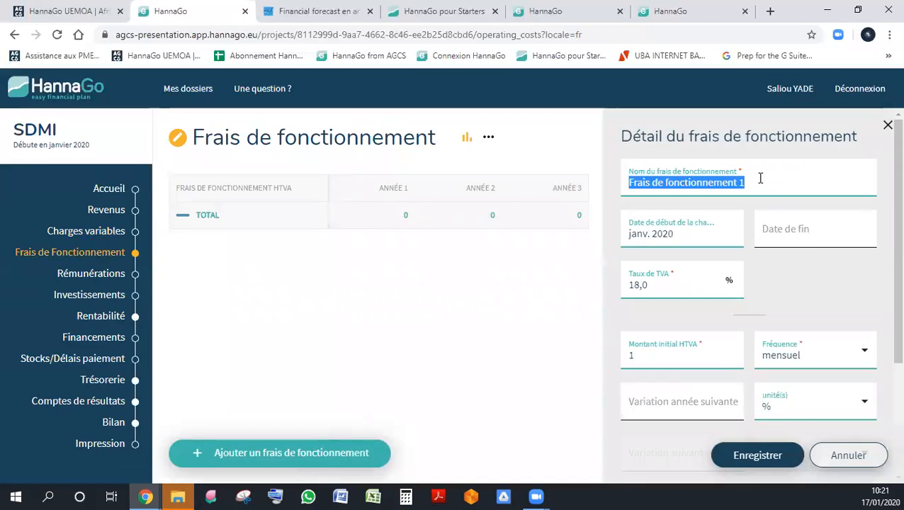
{"action": "type", "text": "lo"}
{"action": "key", "text": "BackSpace"}
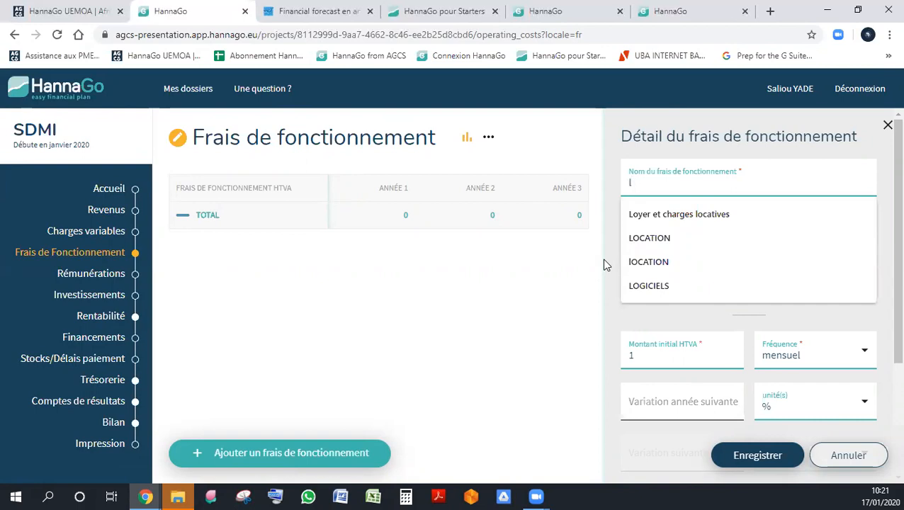
{"action": "left_click", "coordinate": [671, 239]}
{"action": "left_click", "coordinate": [673, 238]}
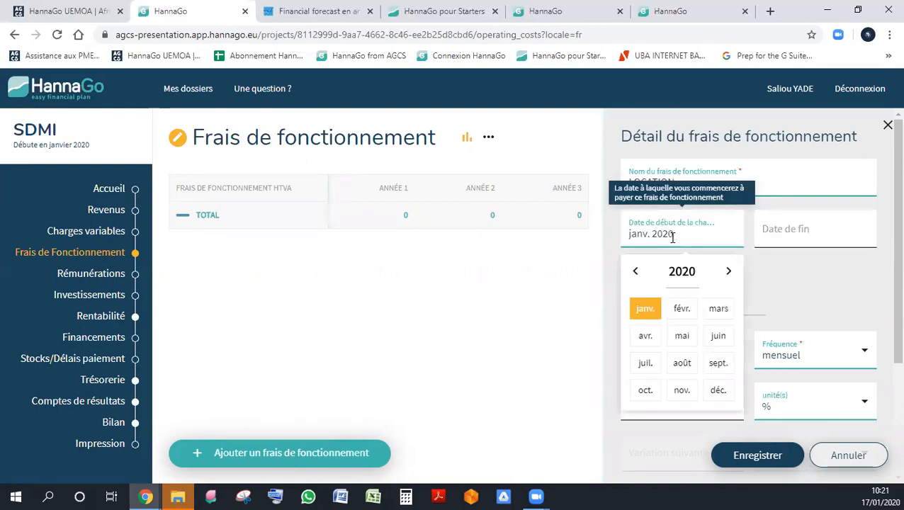
{"action": "left_click", "coordinate": [651, 312]}
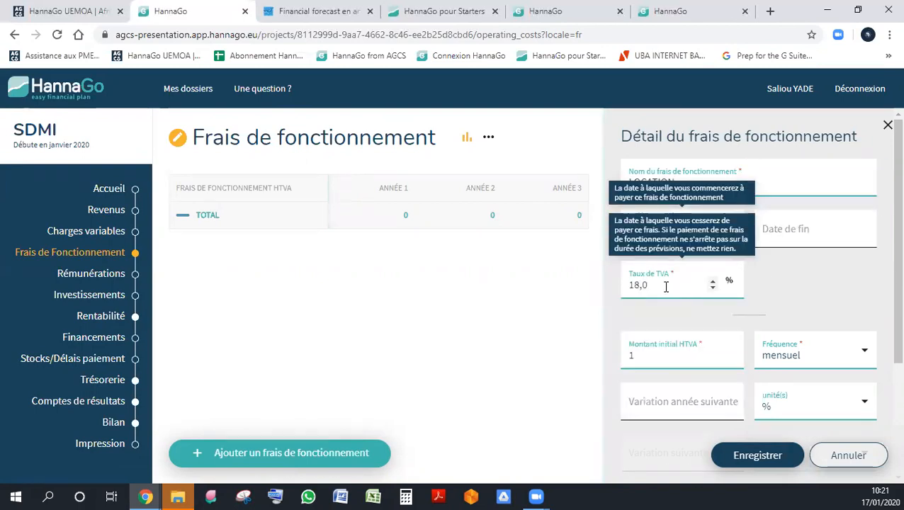
- Set the monthly initial amount of LOCATION to 5000000 and save the expense
{"action": "scroll", "coordinate": [773, 283], "scroll_direction": "down", "scroll_amount": 2}
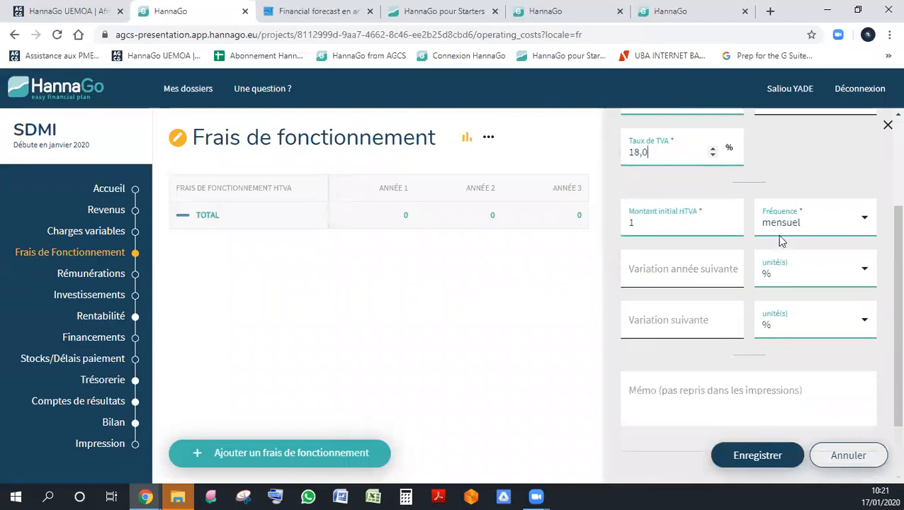
{"action": "left_click", "coordinate": [691, 223]}
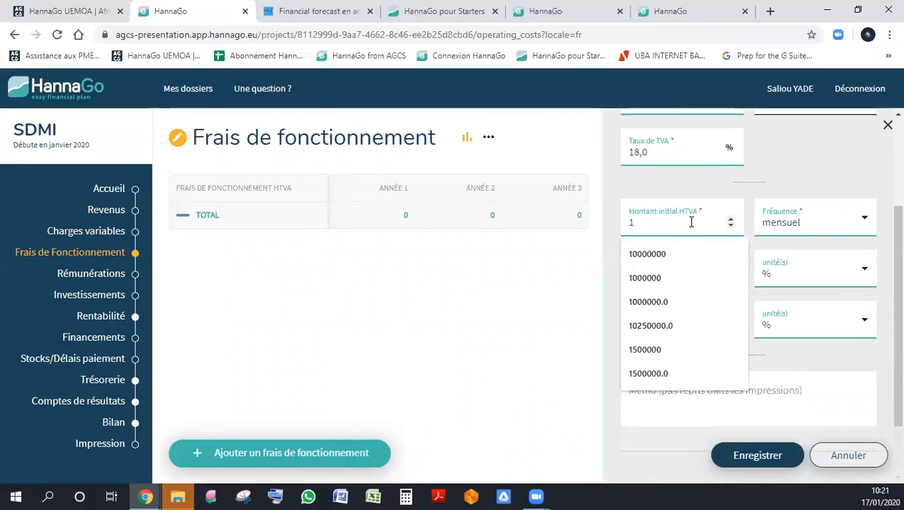
{"action": "type", "text": "5"}
{"action": "key", "text": "BackSpace"}
{"action": "key", "text": "BackSpace"}
{"action": "type", "text": "5000000"}
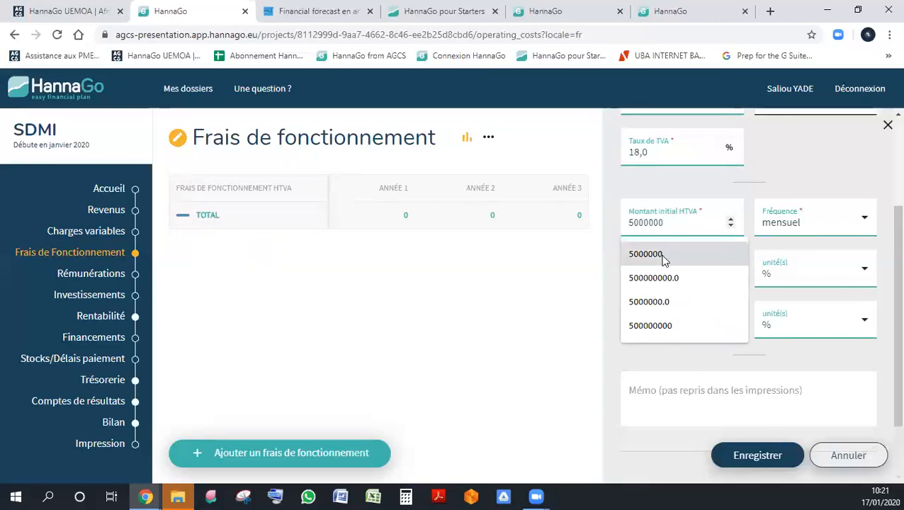
{"action": "left_click", "coordinate": [662, 255]}
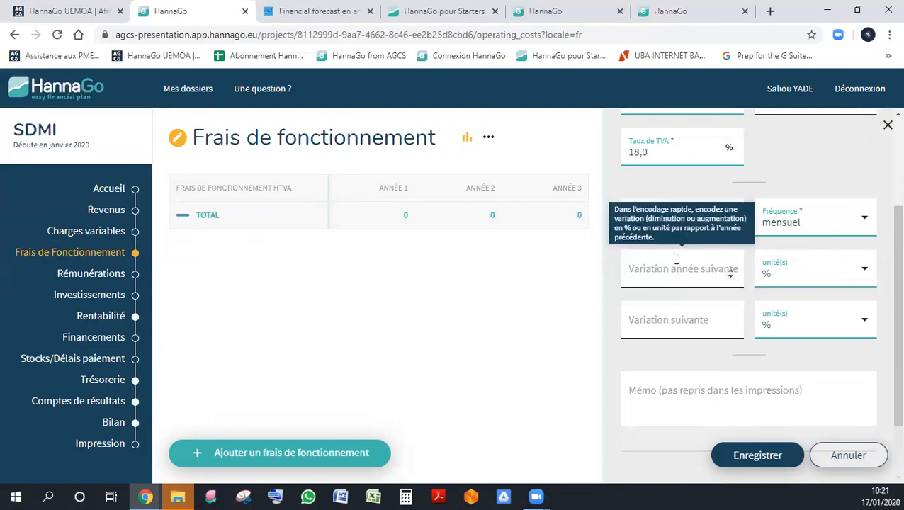
{"action": "left_click", "coordinate": [757, 456]}
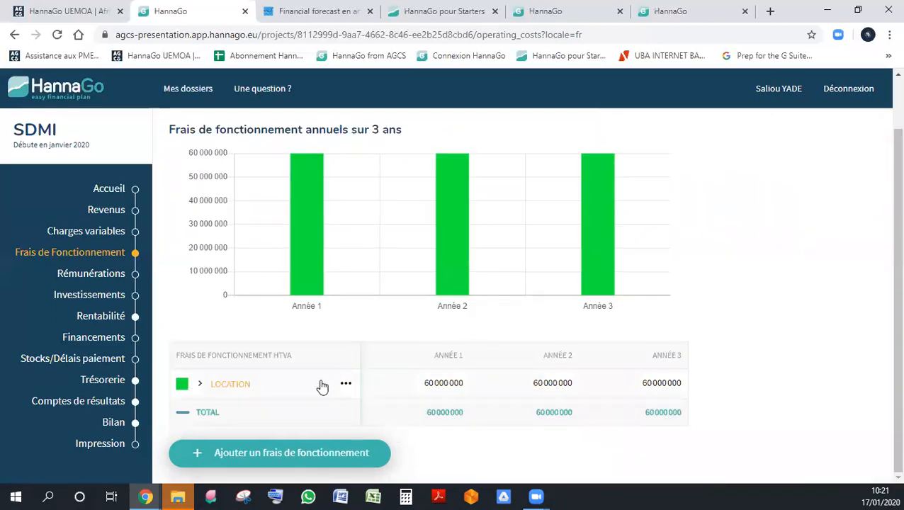
- Show the month-by-month details of the LOCATION expense
{"action": "left_click", "coordinate": [346, 383]}
{"action": "left_click", "coordinate": [396, 387]}
{"action": "scroll", "coordinate": [567, 296], "scroll_direction": "down", "scroll_amount": 3}
{"action": "left_click", "coordinate": [529, 289]}
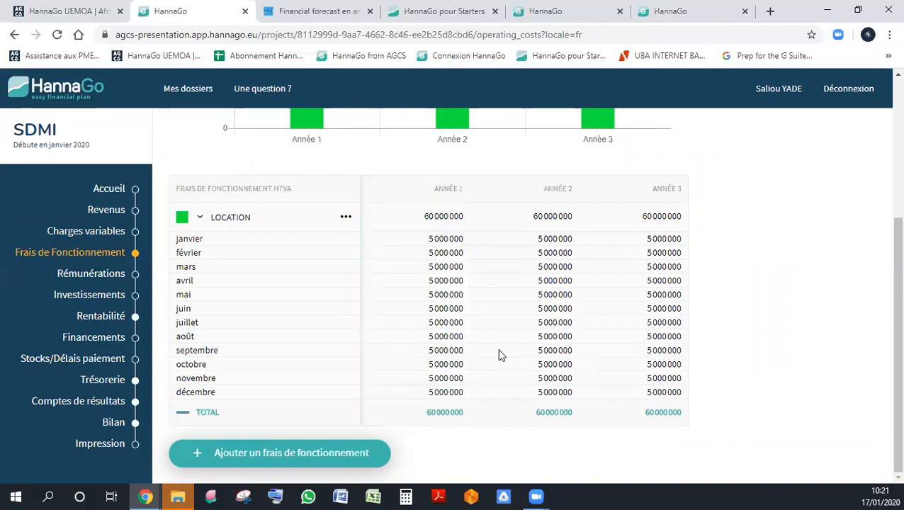
- Add a second operating expense named Electricité, leaving its end date empty
{"action": "left_click", "coordinate": [313, 462]}
{"action": "triple_click", "coordinate": [777, 185]}
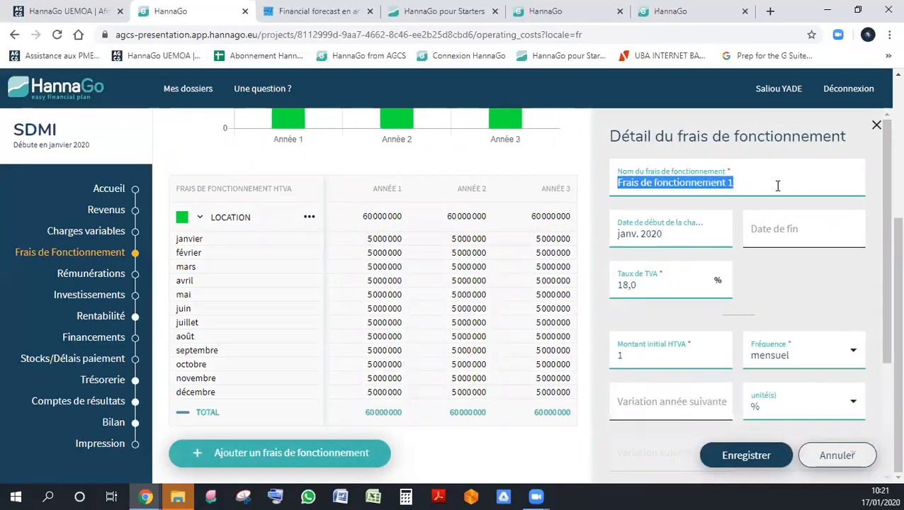
{"action": "type", "text": "eLEC"}
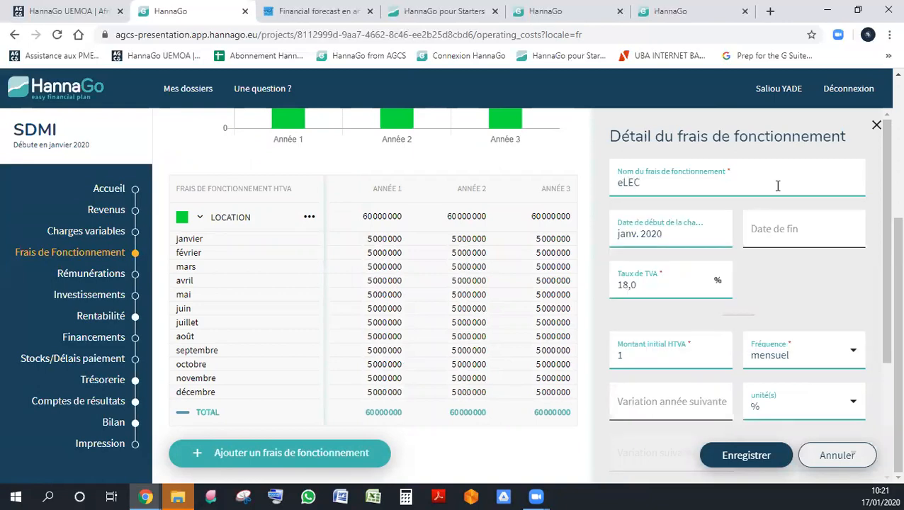
{"action": "key", "text": "BackSpace"}
{"action": "key", "text": "BackSpace"}
{"action": "key", "text": "BackSpace"}
{"action": "type", "text": "E"}
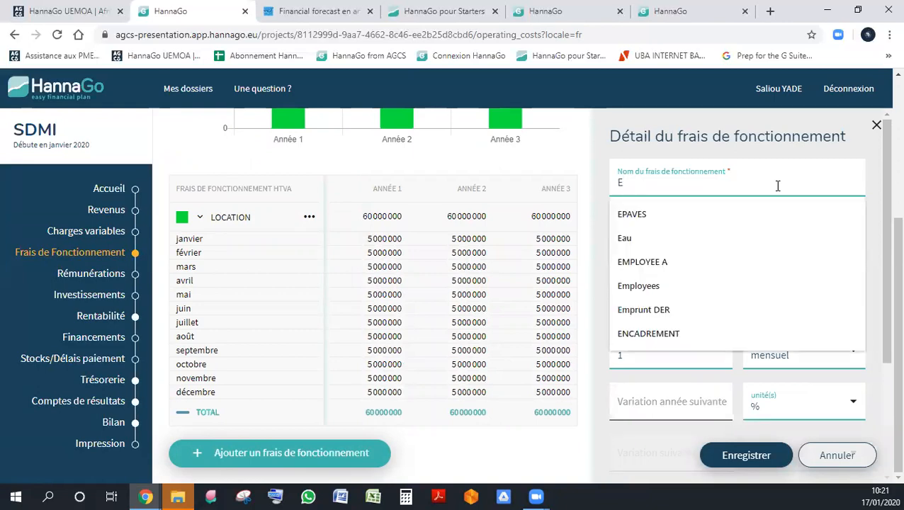
{"action": "type", "text": "lectricité"}
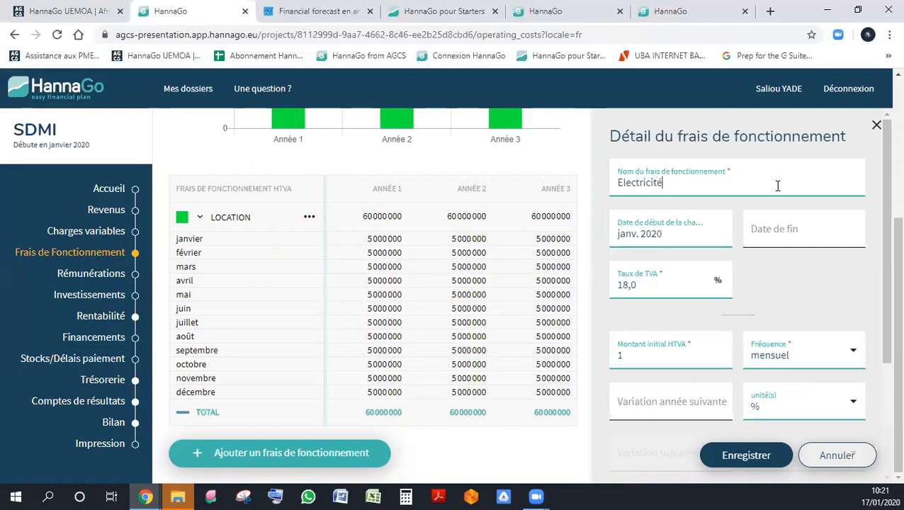
{"action": "key", "text": "Tab"}
{"action": "left_click", "coordinate": [826, 230]}
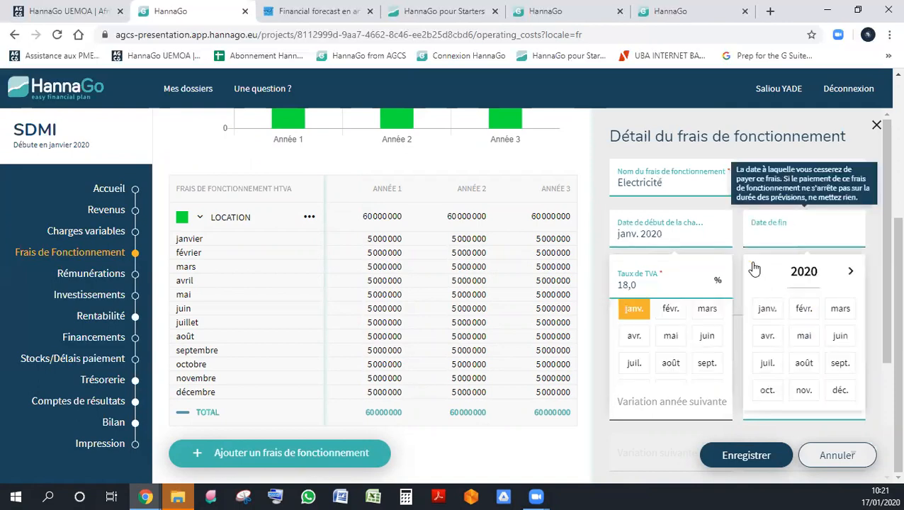
- Set the monthly initial amount of Electricité to 200000 and save the expense
{"action": "left_click_drag", "start_coordinate": [885, 202], "coordinate": [884, 282]}
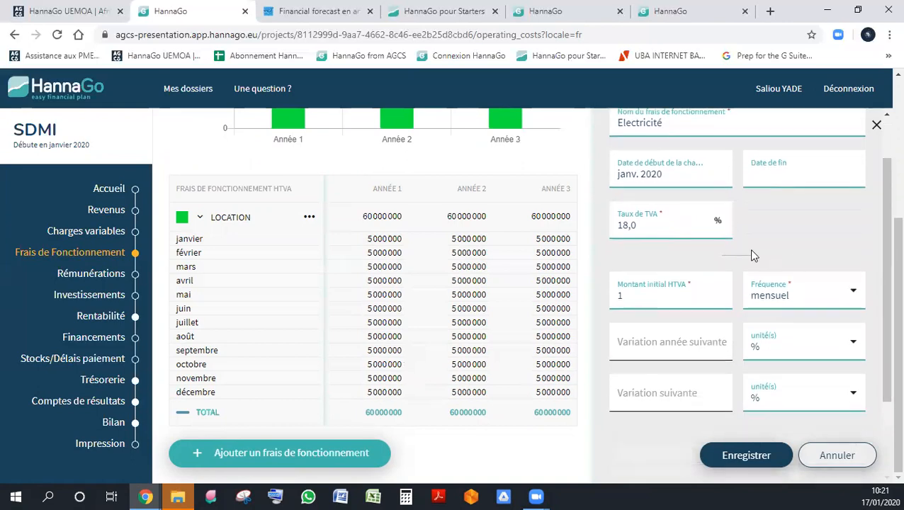
{"action": "double_click", "coordinate": [666, 299]}
{"action": "type", "text": "2000000"}
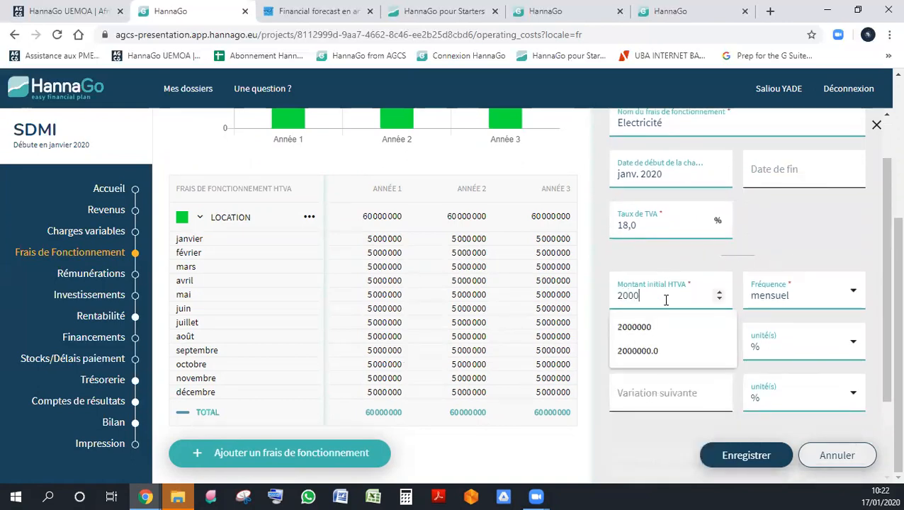
{"action": "left_click", "coordinate": [649, 325]}
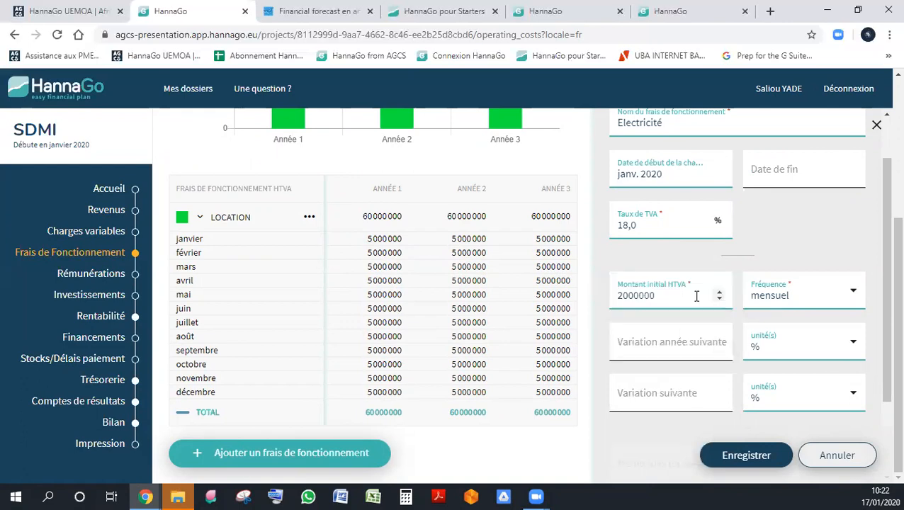
{"action": "left_click", "coordinate": [674, 295]}
{"action": "left_click", "coordinate": [746, 455]}
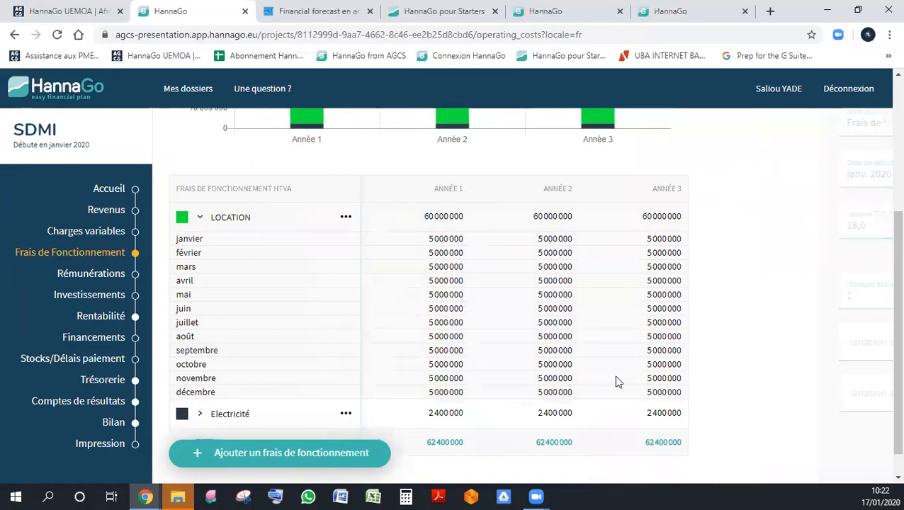
- Show the monthly details of Electricité, then reload the operating expenses section and review its chart and table
{"action": "left_click", "coordinate": [346, 386]}
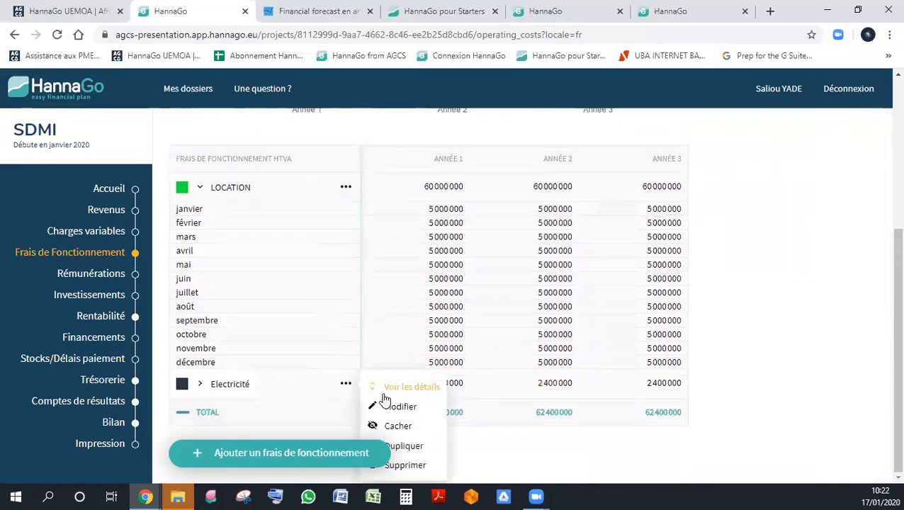
{"action": "left_click", "coordinate": [379, 405]}
{"action": "scroll", "coordinate": [567, 353], "scroll_direction": "down", "scroll_amount": 3}
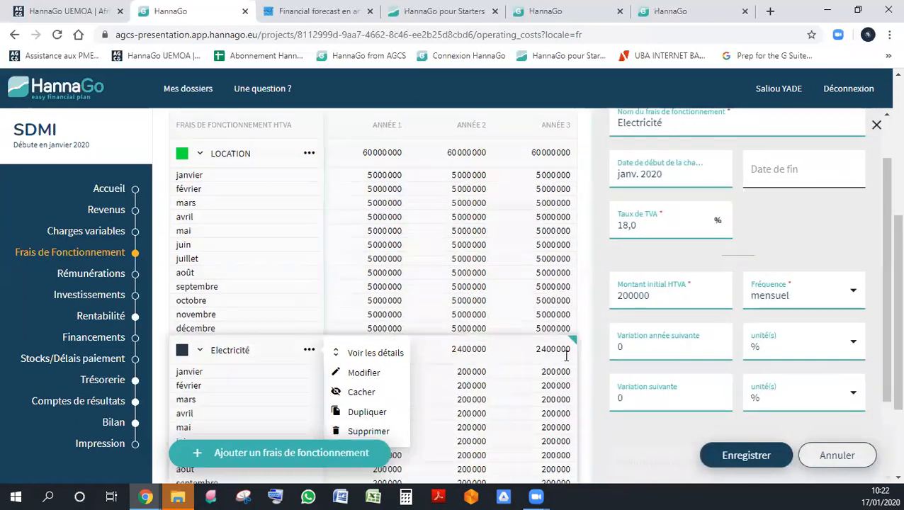
{"action": "left_click", "coordinate": [101, 256]}
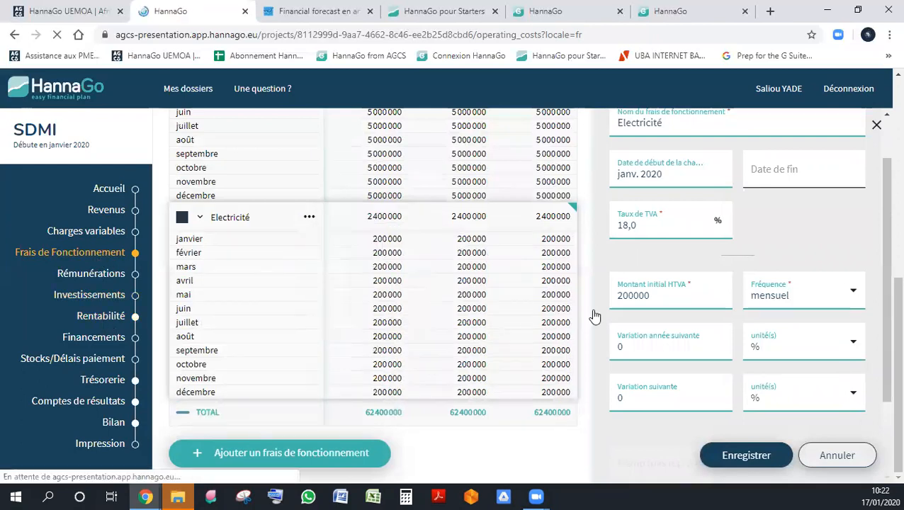
{"action": "scroll", "coordinate": [595, 333], "scroll_direction": "down", "scroll_amount": 1}
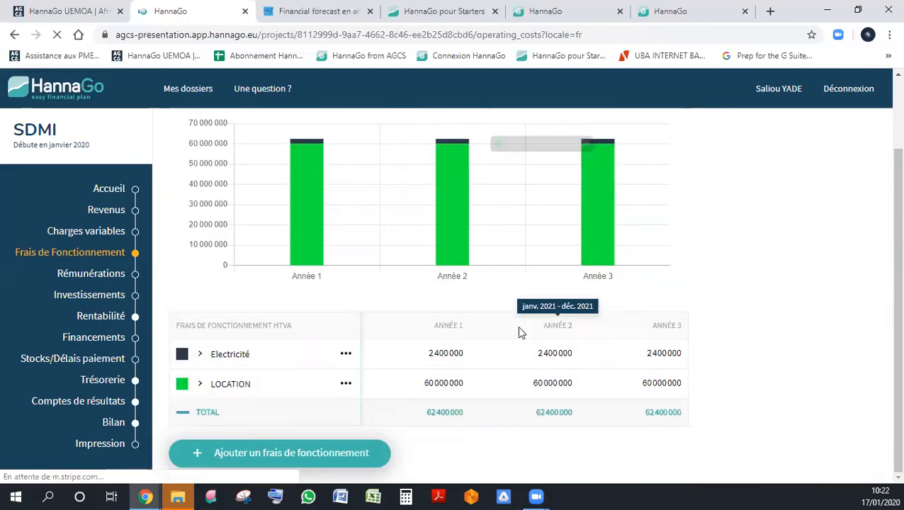
{"action": "mouse_move", "coordinate": [304, 139]}
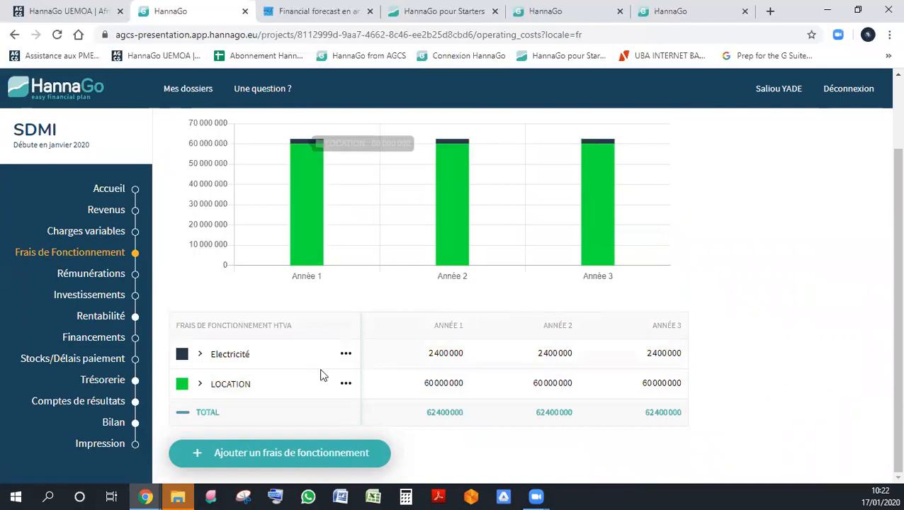
- Change the initial amount of the LOCATION expense to 50000 and save
{"action": "left_click", "coordinate": [341, 384]}
{"action": "left_click", "coordinate": [394, 405]}
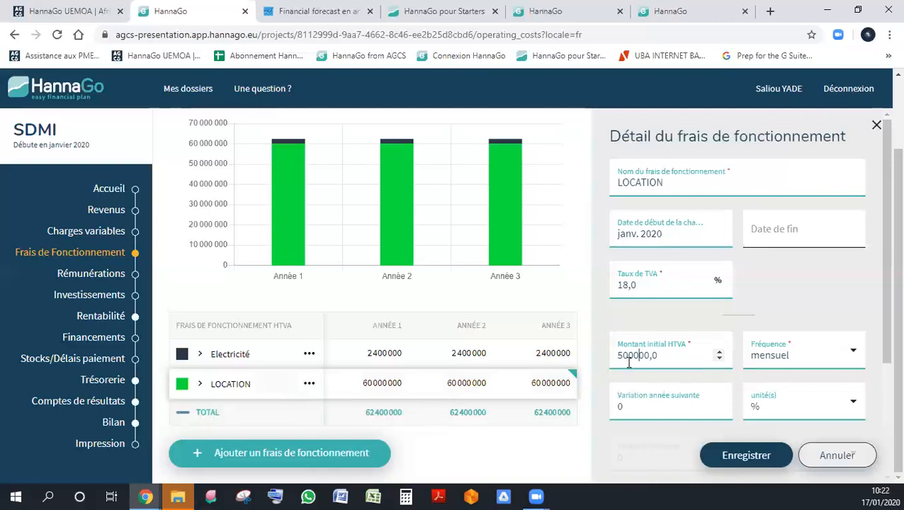
{"action": "key", "text": "BackSpace"}
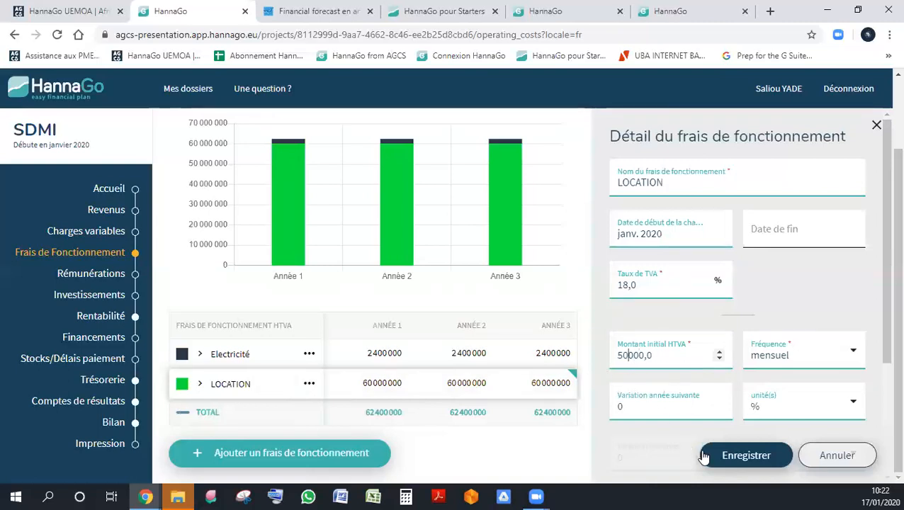
{"action": "left_click", "coordinate": [733, 457]}
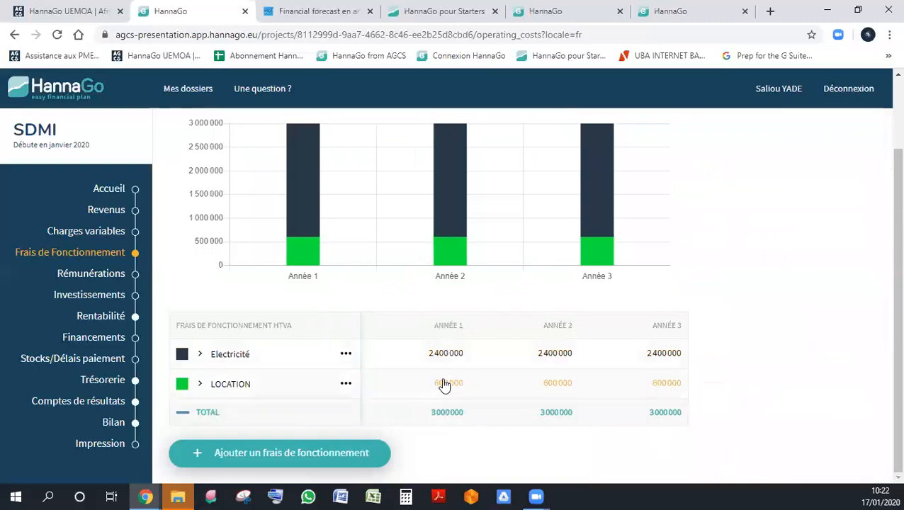
- Reopen the LOCATION expense, set its initial amount back to 5000000, and save
{"action": "left_click", "coordinate": [443, 384]}
{"action": "left_click", "coordinate": [642, 366]}
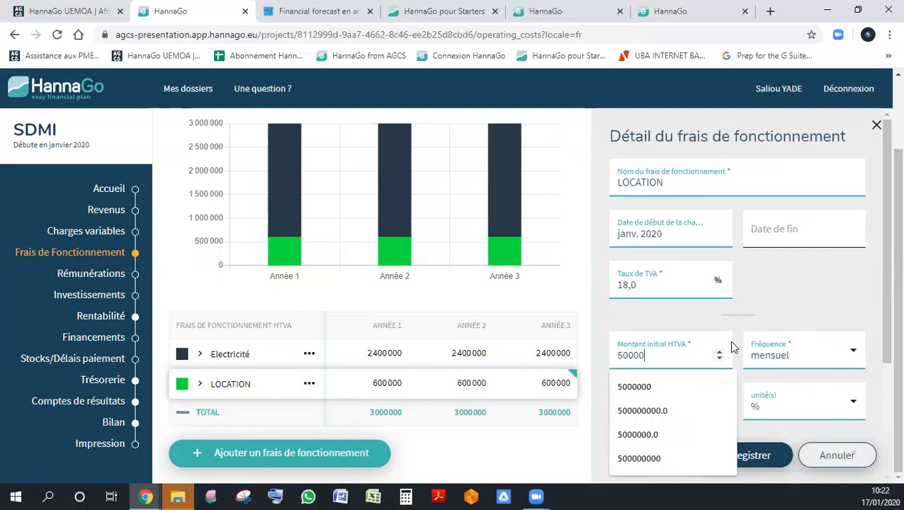
{"action": "left_click", "coordinate": [679, 387]}
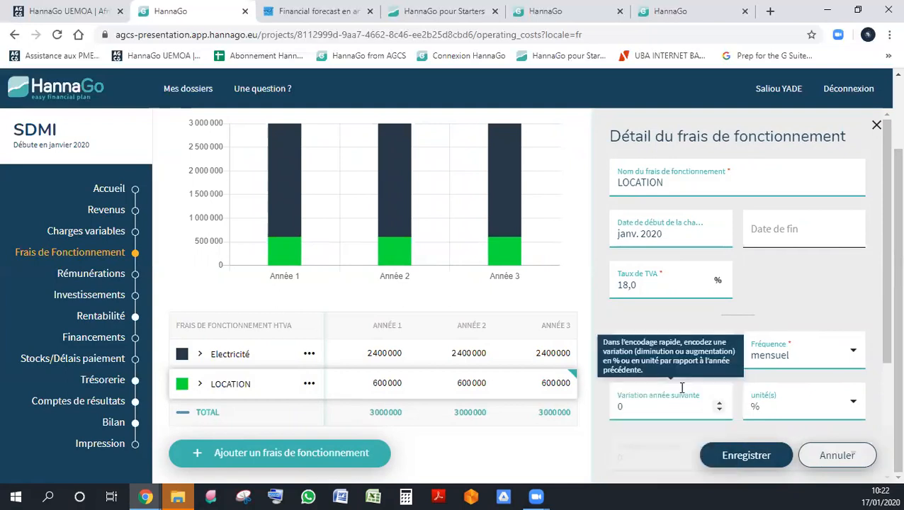
{"action": "left_click", "coordinate": [737, 455]}
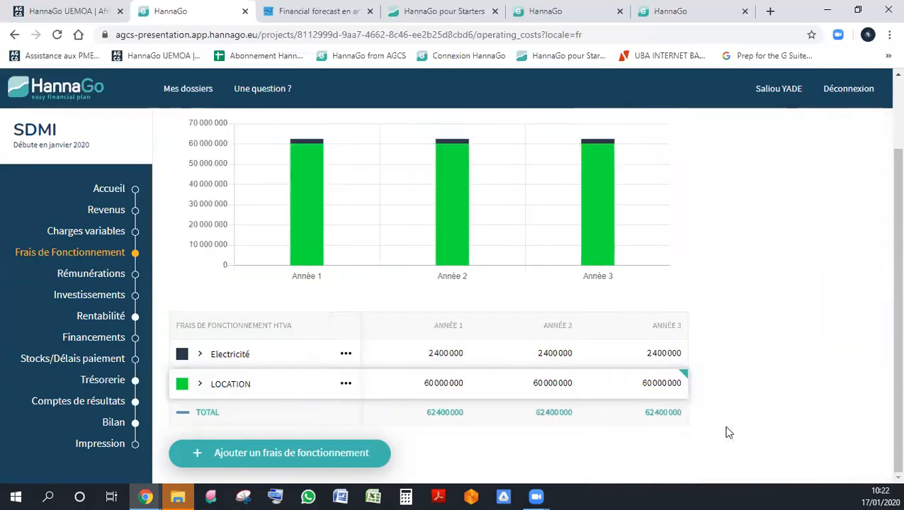
- Correct the monthly initial amount of the LOCATION expense to 500000 and save
{"action": "left_click", "coordinate": [456, 385]}
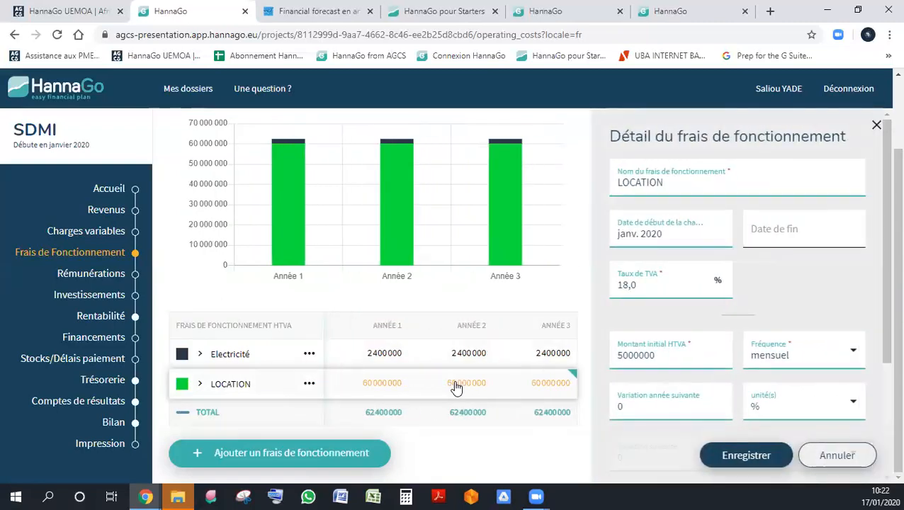
{"action": "left_click", "coordinate": [673, 356]}
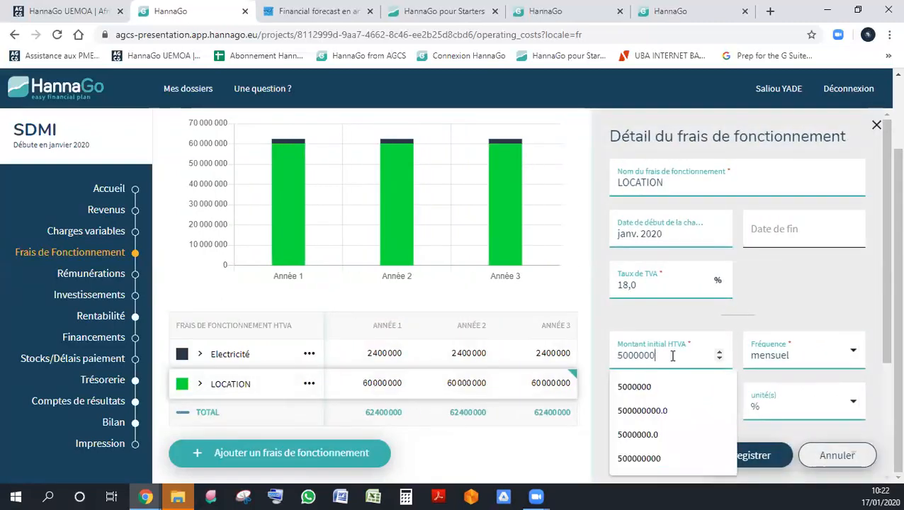
{"action": "left_click", "coordinate": [776, 451]}
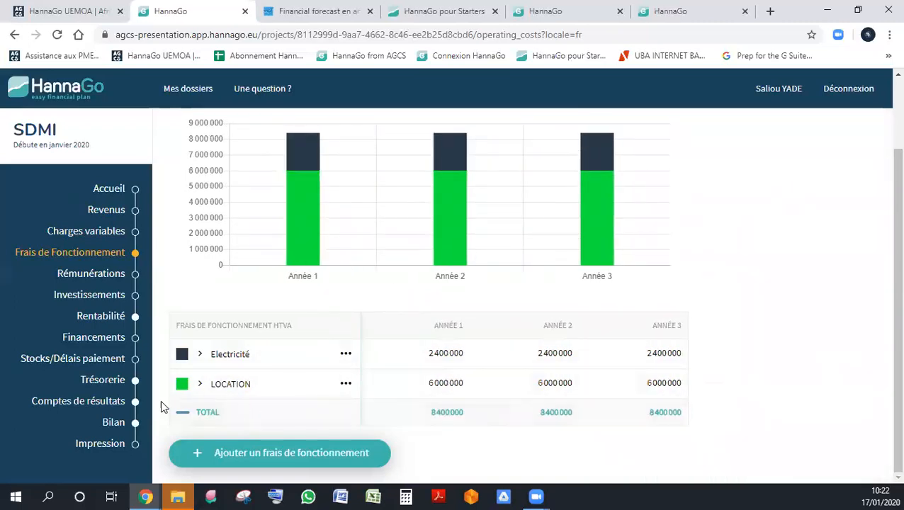
- Start a new operating expense named Eau, keeping the default start date of janv. 2020
{"action": "left_click", "coordinate": [258, 448]}
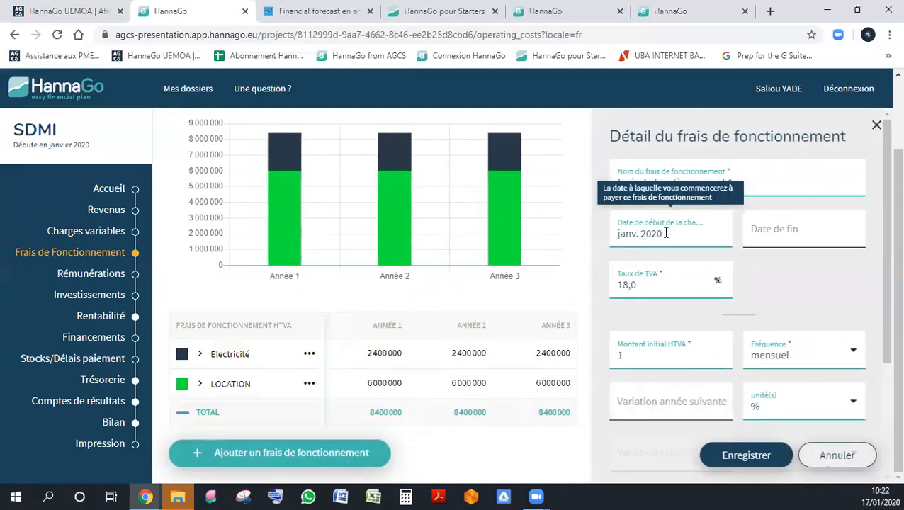
{"action": "triple_click", "coordinate": [737, 174]}
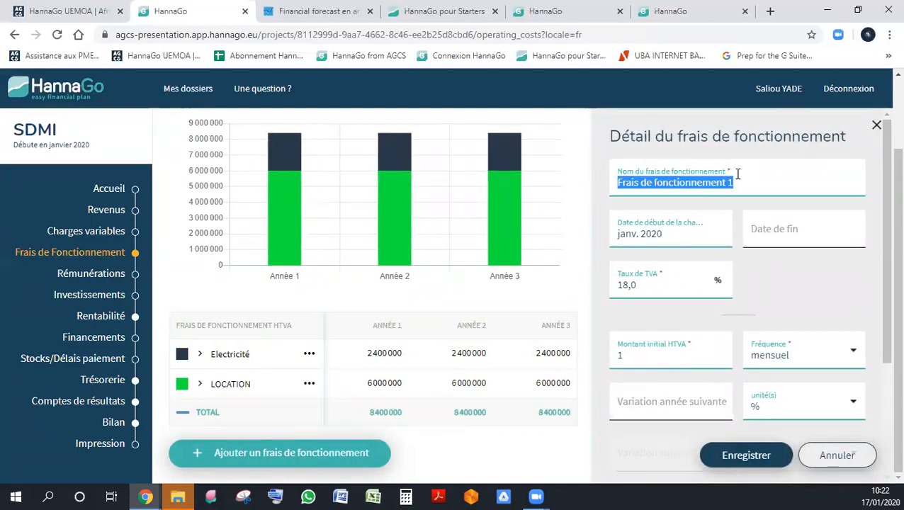
{"action": "type", "text": "Eau"}
{"action": "key", "text": "Tab"}
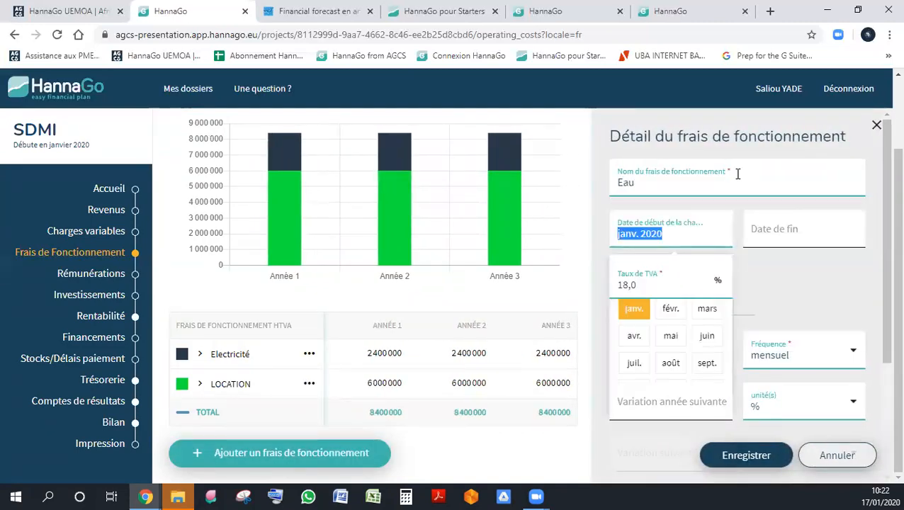
{"action": "key", "text": "Tab"}
{"action": "left_click", "coordinate": [804, 313]}
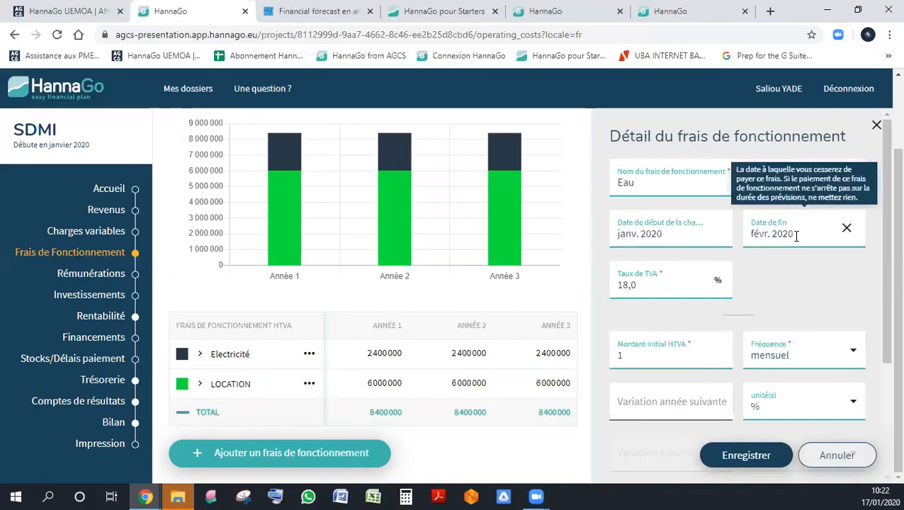
{"action": "left_click", "coordinate": [796, 236]}
{"action": "left_click", "coordinate": [762, 303]}
{"action": "left_click", "coordinate": [847, 227]}
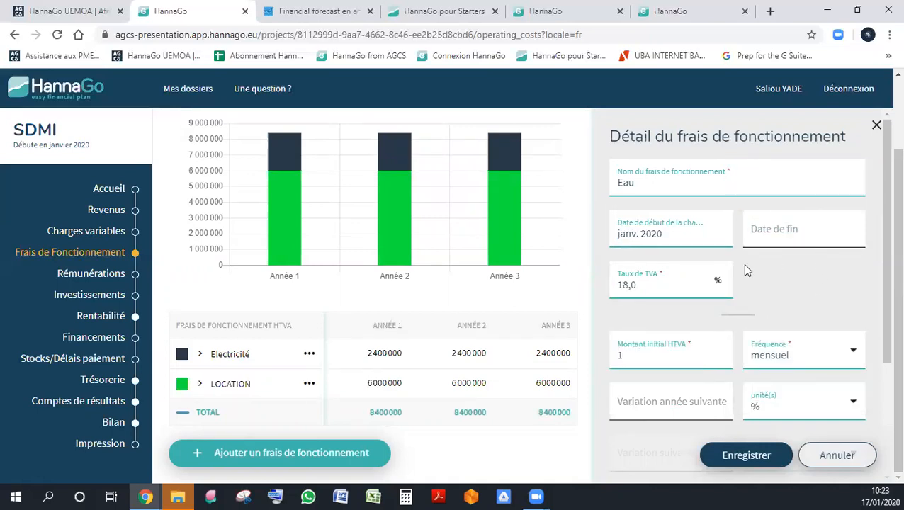
- Enter a monthly initial amount for Eau equal to 300000 per year and save the expense
{"action": "left_click", "coordinate": [654, 355]}
{"action": "type", "text": "25000"}
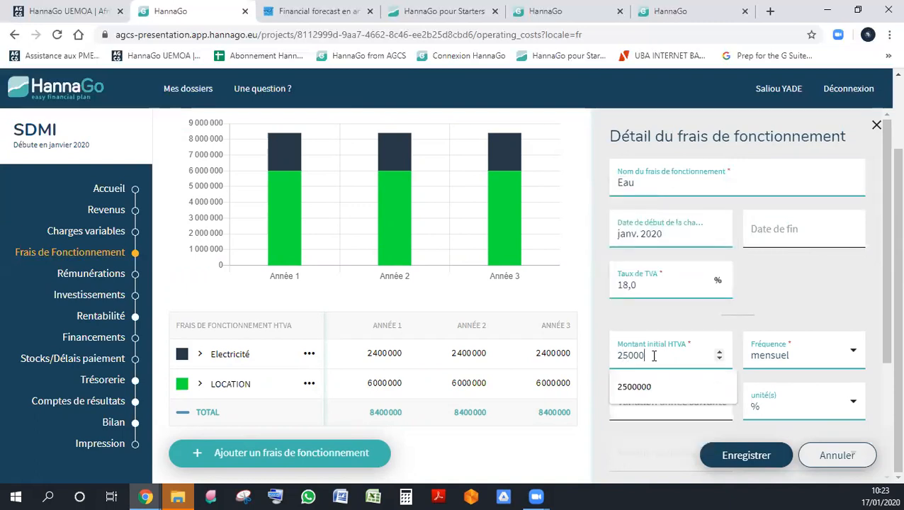
{"action": "left_click", "coordinate": [748, 456]}
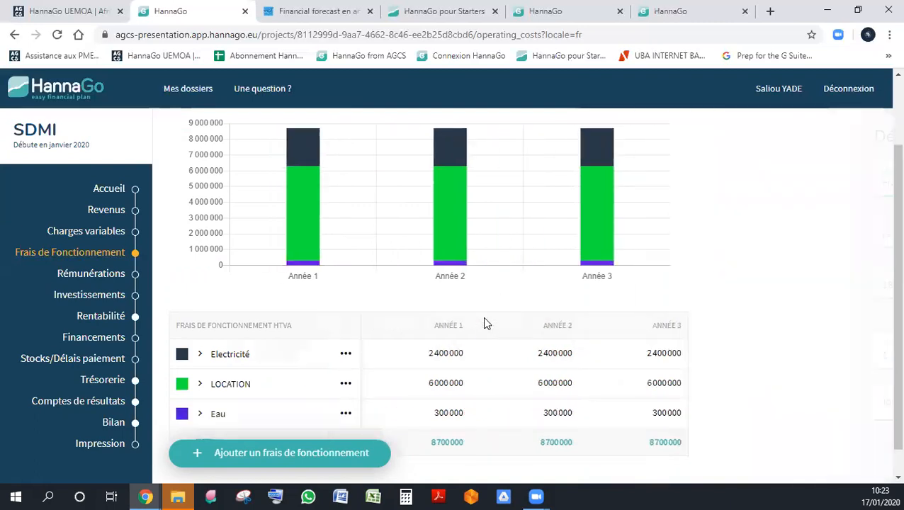
- Start another operating expense named Autres Frais, keeping janv. 2020 as its start date
{"action": "left_click", "coordinate": [275, 462]}
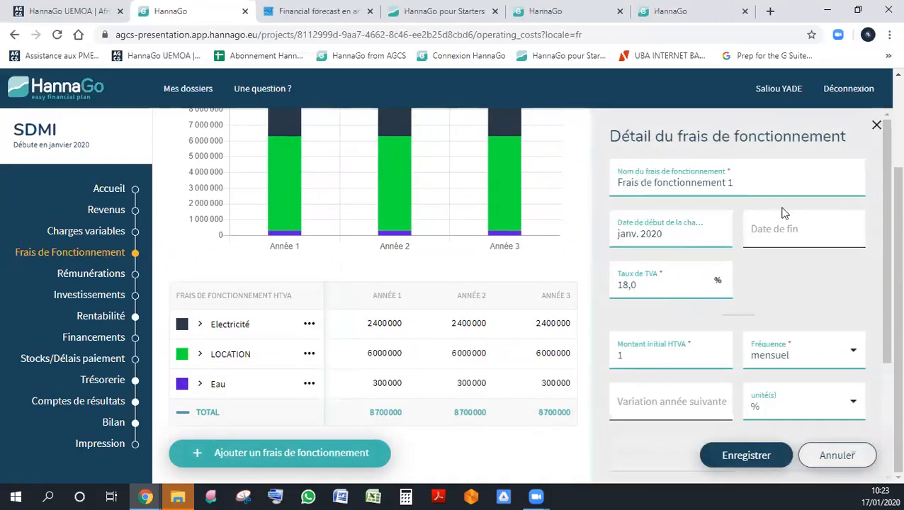
{"action": "left_click", "coordinate": [658, 350]}
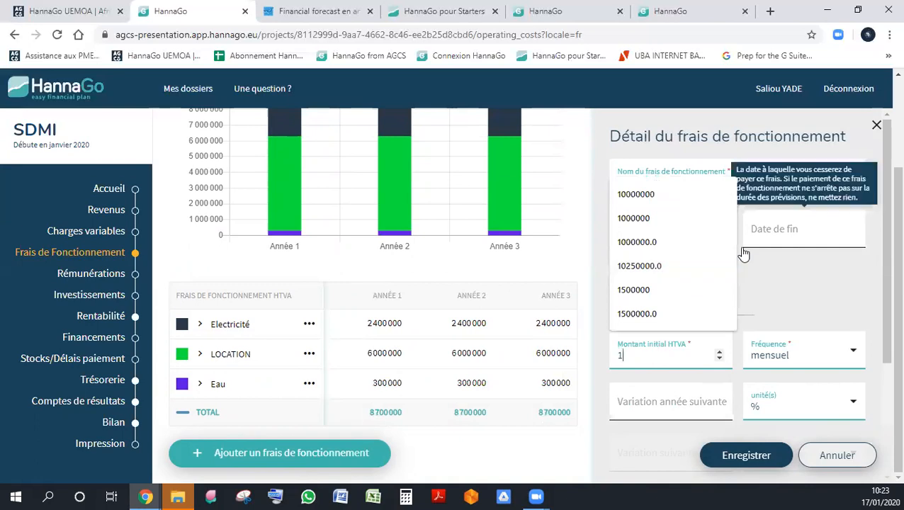
{"action": "double_click", "coordinate": [754, 180]}
{"action": "triple_click", "coordinate": [754, 180]}
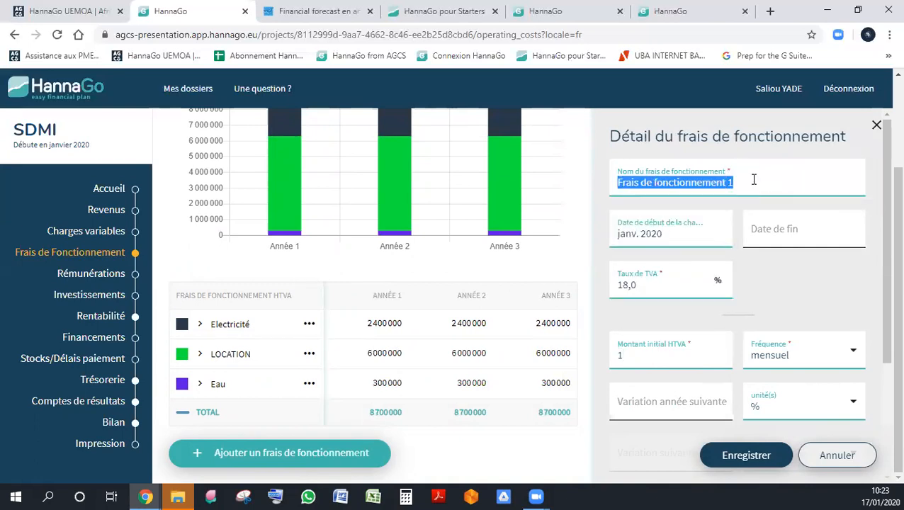
{"action": "type", "text": "Autres Frais"}
{"action": "key", "text": "Tab"}
{"action": "key", "text": "Tab"}
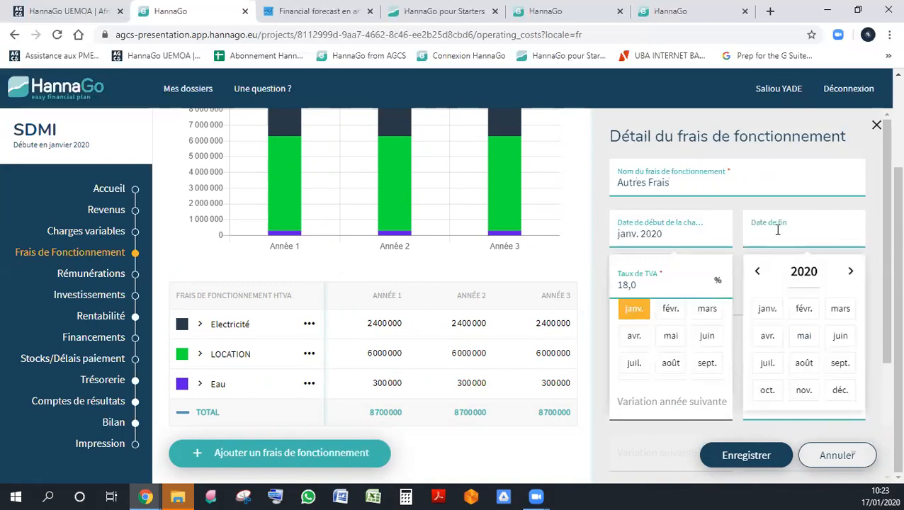
- Leave the end date of Autres Frais empty, enter a monthly initial amount equal to 1200000 per year, and save
{"action": "left_click", "coordinate": [884, 242]}
{"action": "left_click", "coordinate": [626, 353]}
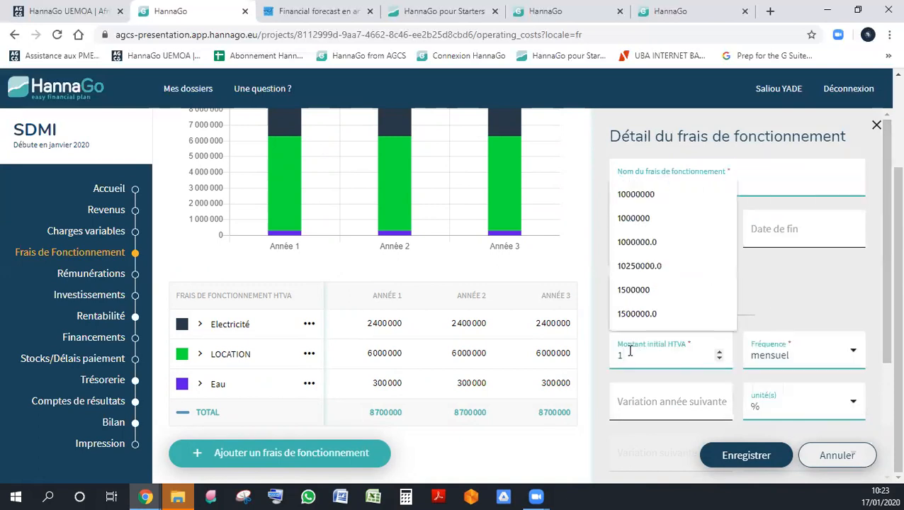
{"action": "type", "text": "000000"}
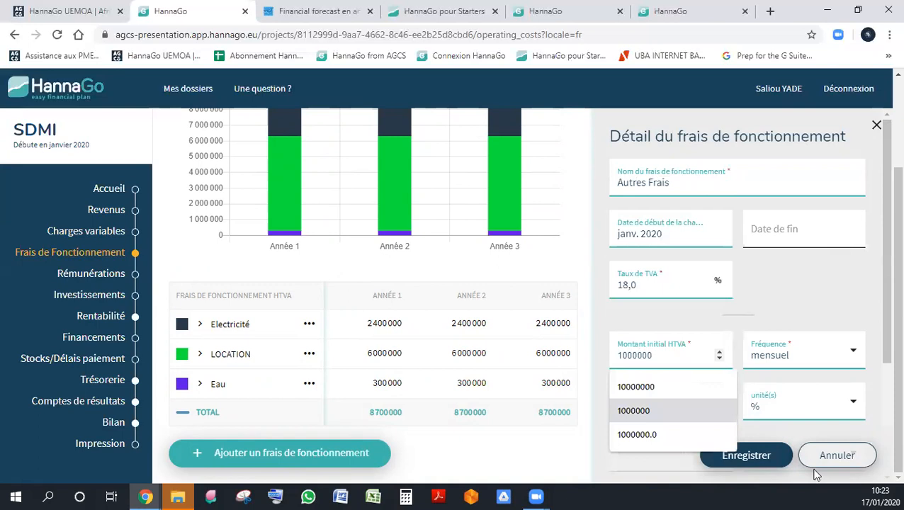
{"action": "left_click", "coordinate": [746, 455]}
{"action": "scroll", "coordinate": [616, 353], "scroll_direction": "down", "scroll_amount": 1}
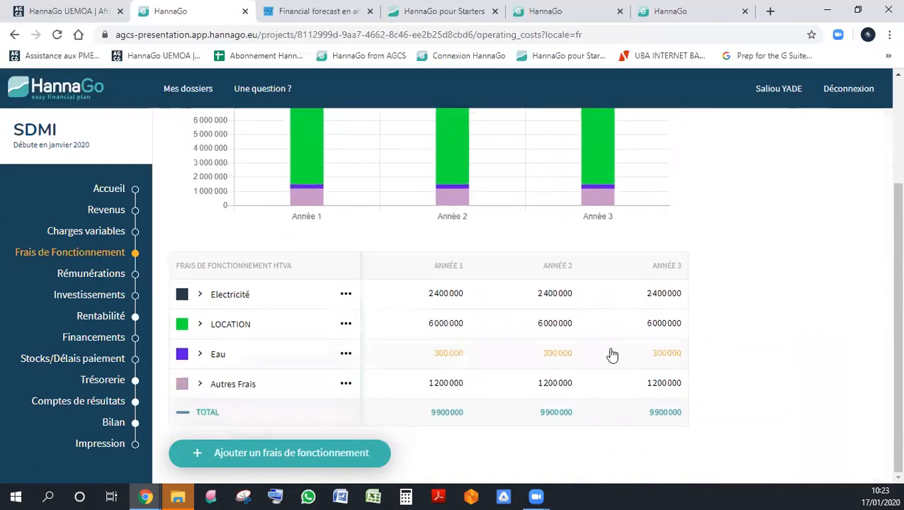
{"action": "scroll", "coordinate": [602, 351], "scroll_direction": "up", "scroll_amount": 3}
{"action": "scroll", "coordinate": [588, 347], "scroll_direction": "down", "scroll_amount": 3}
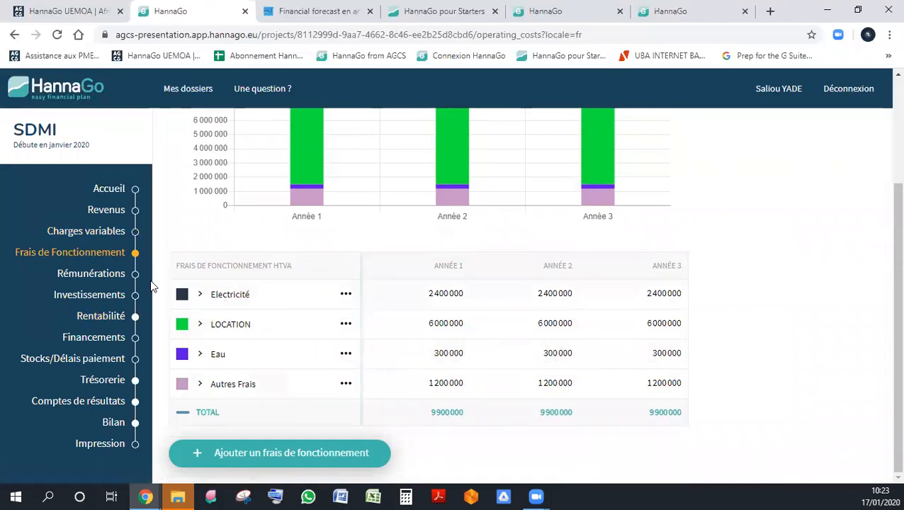
- In the Rémunérations section, dismiss the introductory help and start a new remuneration of type Employé
{"action": "left_click", "coordinate": [99, 275]}
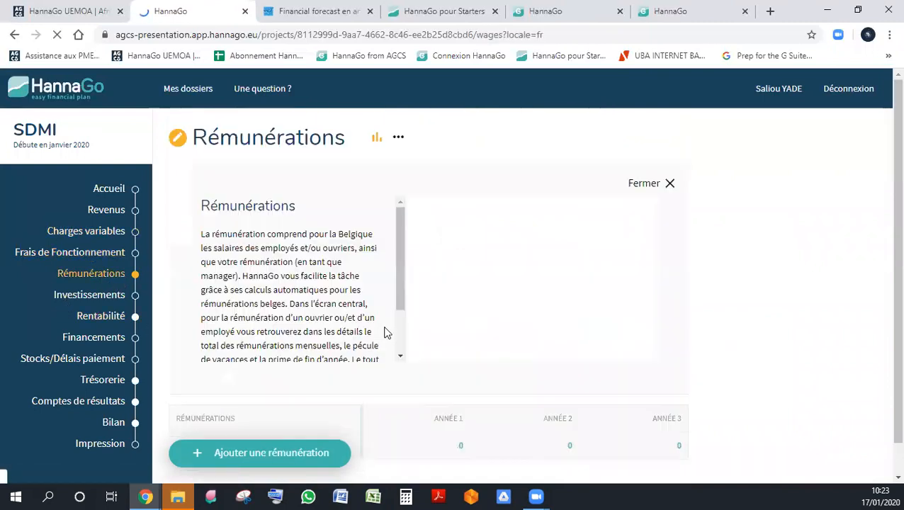
{"action": "left_click", "coordinate": [671, 186]}
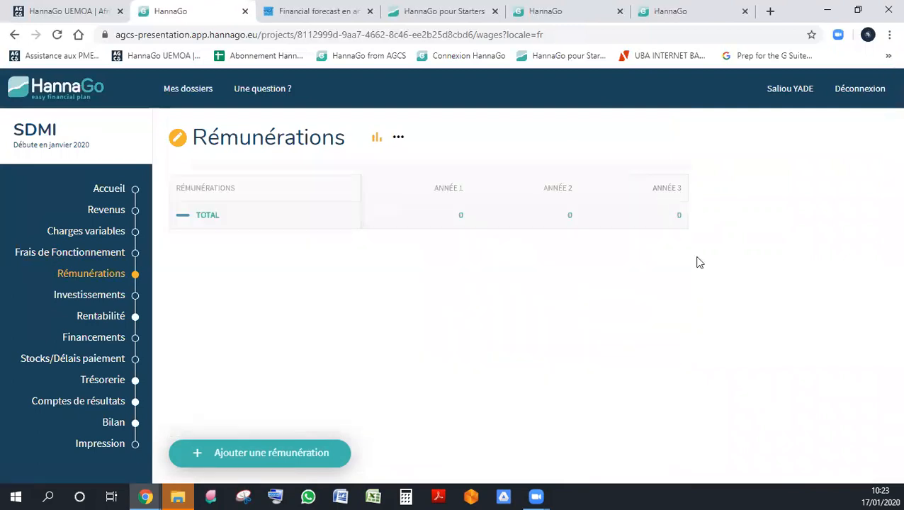
{"action": "left_click", "coordinate": [309, 455]}
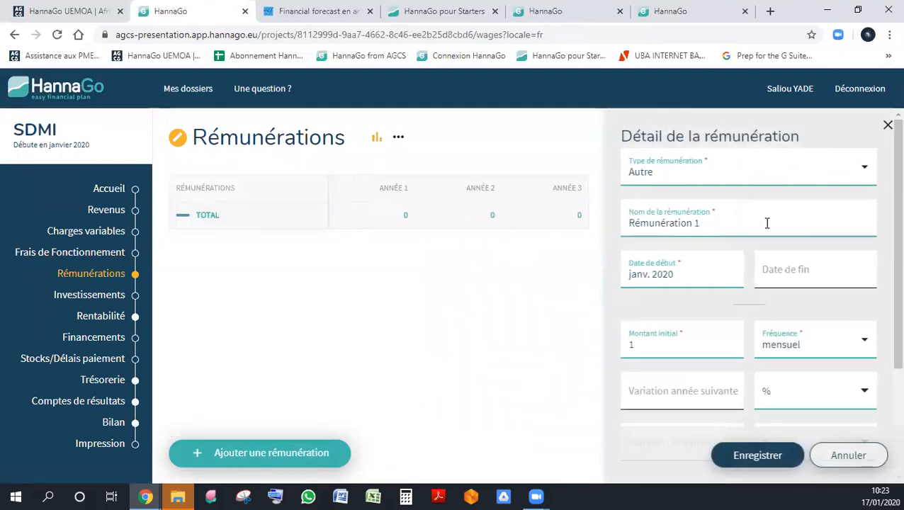
{"action": "left_click", "coordinate": [686, 175]}
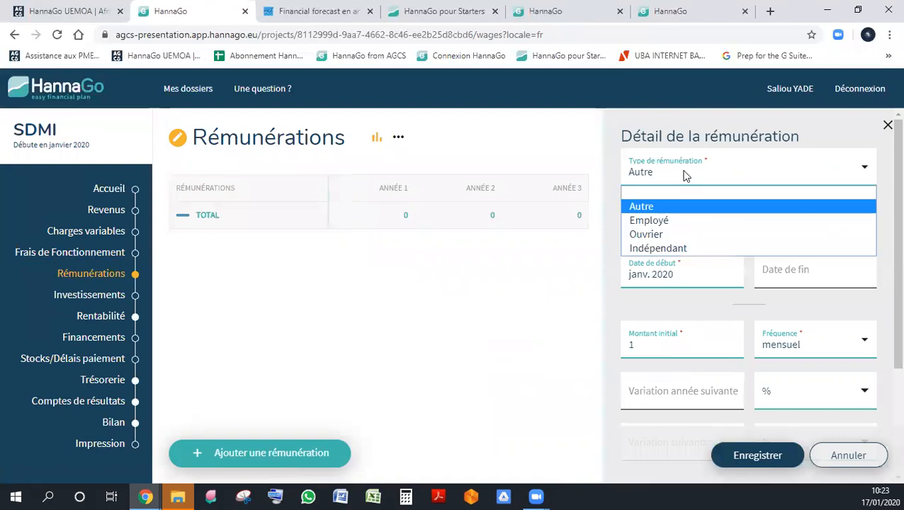
{"action": "left_click", "coordinate": [677, 222]}
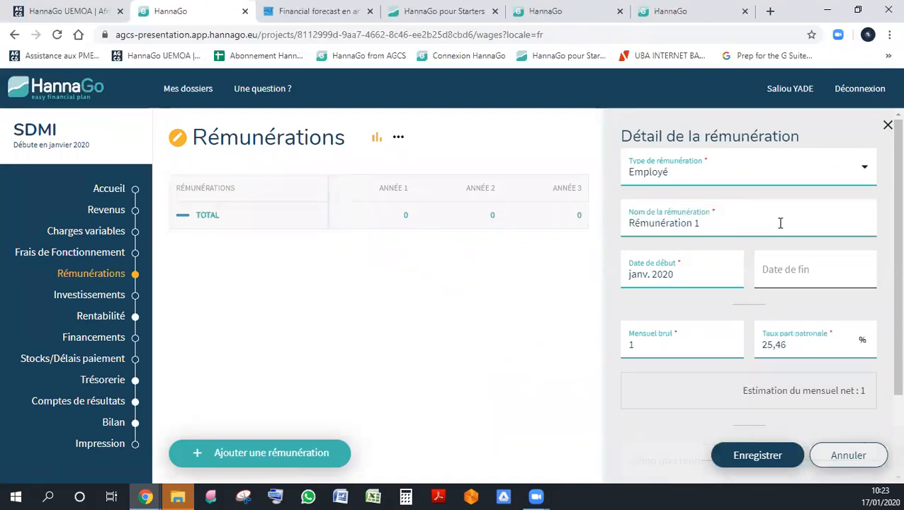
- Name the remuneration Employé 1, keeping janv. 2020 as the start date and no end date
{"action": "triple_click", "coordinate": [780, 223]}
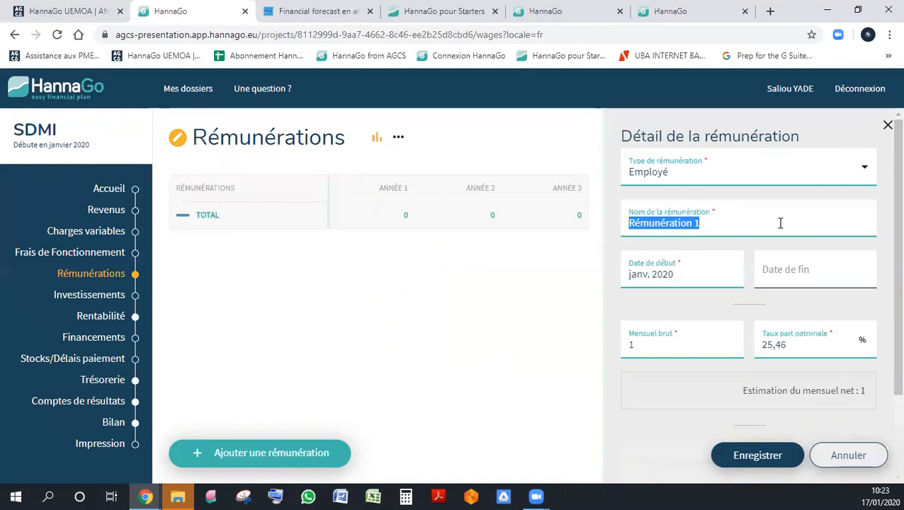
{"action": "type", "text": "Employé 1"}
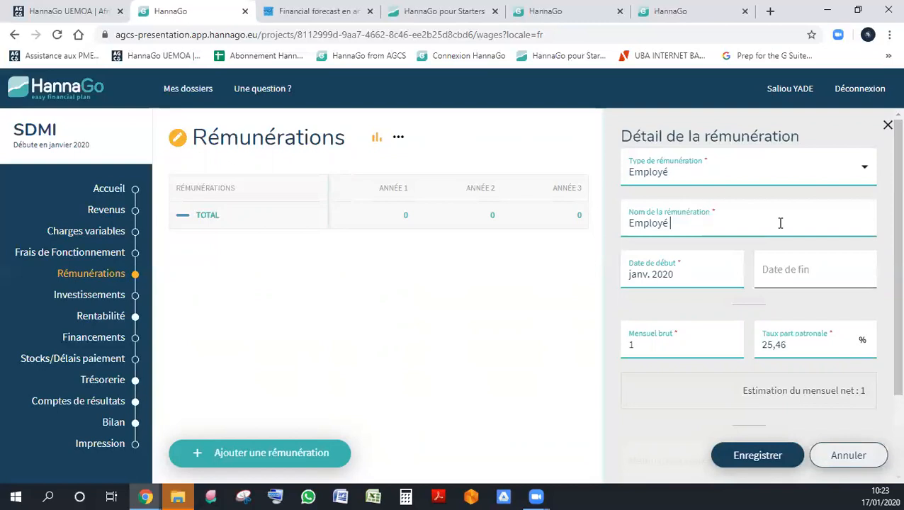
{"action": "key", "text": "Tab"}
{"action": "key", "text": "Tab"}
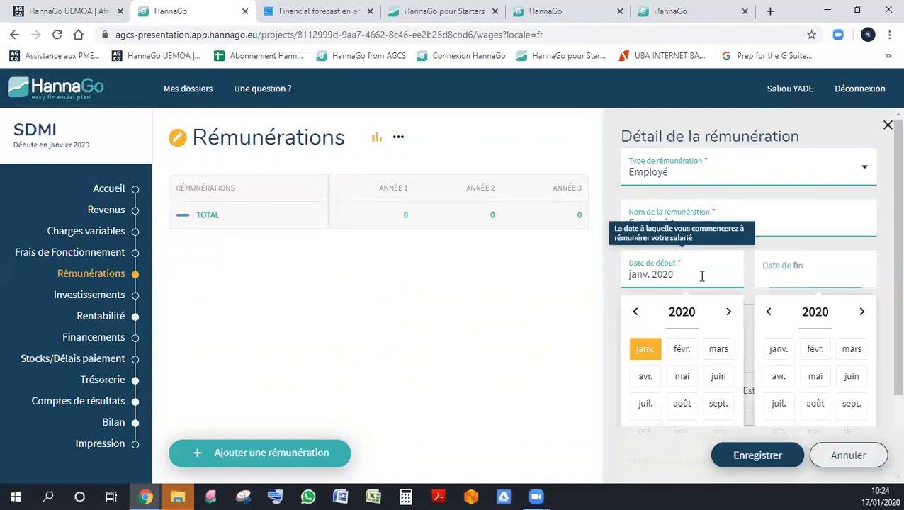
{"action": "key", "text": "Tab"}
- Set Employé 1's gross monthly salary to 150000 and the employer contribution rate to 30%, and save
{"action": "left_click", "coordinate": [714, 339]}
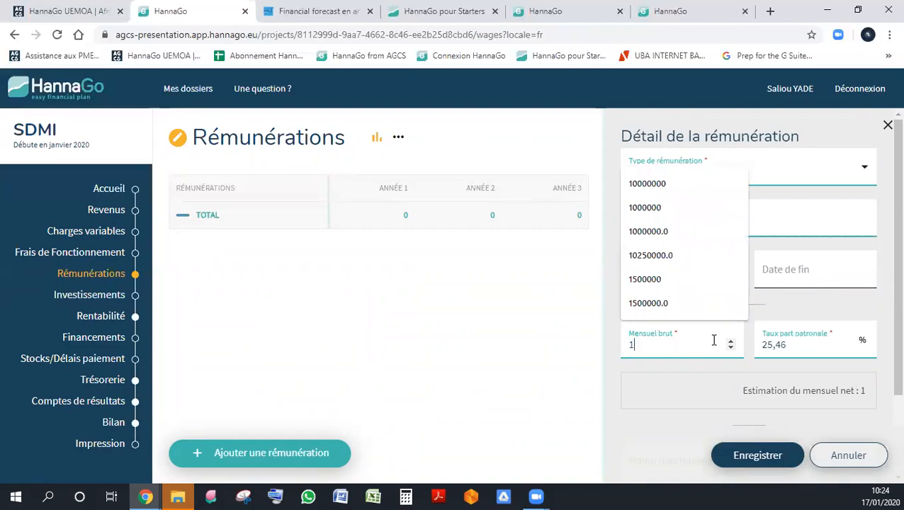
{"action": "type", "text": "50000"}
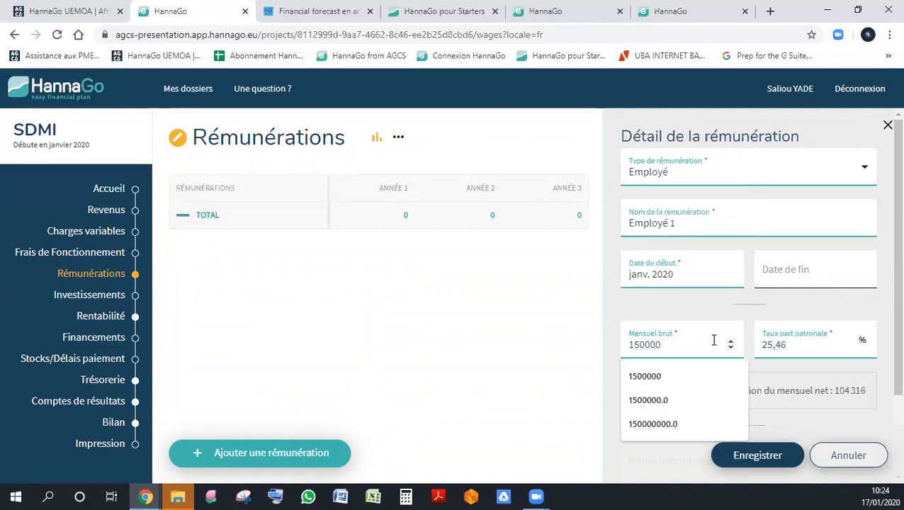
{"action": "key", "text": "Tab"}
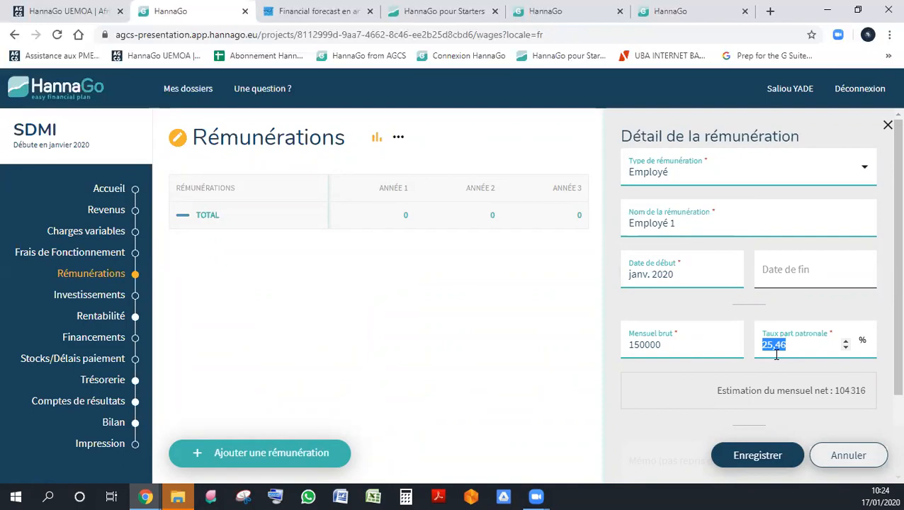
{"action": "type", "text": "30"}
{"action": "scroll", "coordinate": [765, 397], "scroll_direction": "down", "scroll_amount": 3}
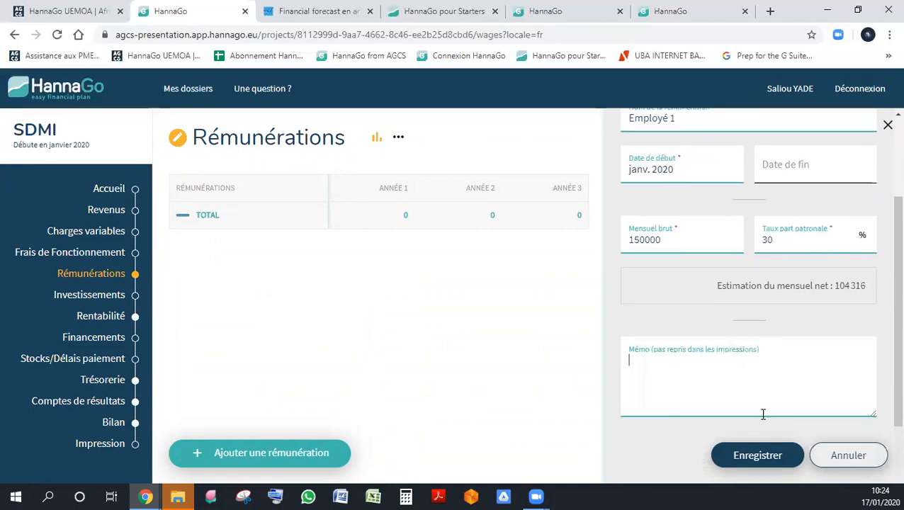
{"action": "left_click", "coordinate": [762, 454]}
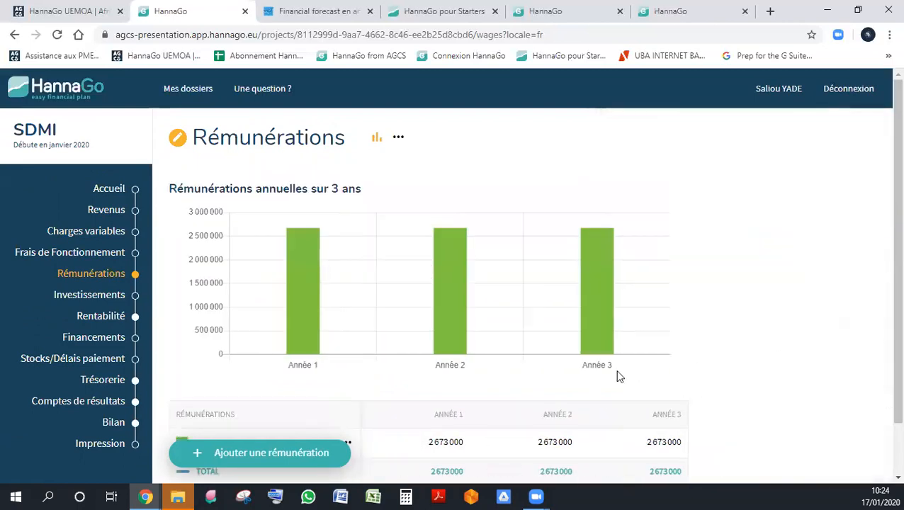
- Start a second remuneration of type Employé named Employé 2 with a start date of avr. 2020
{"action": "scroll", "coordinate": [616, 376], "scroll_direction": "down", "scroll_amount": 2}
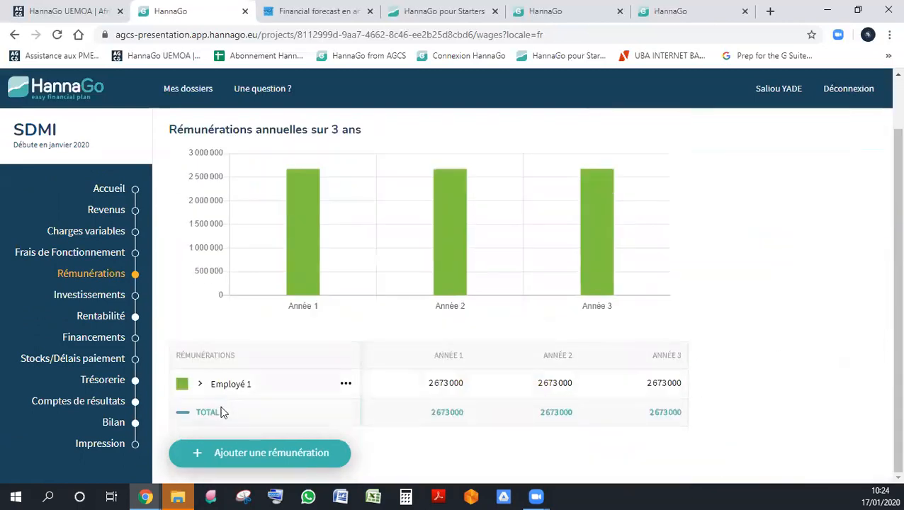
{"action": "left_click", "coordinate": [244, 452]}
{"action": "left_click", "coordinate": [688, 178]}
{"action": "left_click", "coordinate": [676, 216]}
{"action": "double_click", "coordinate": [650, 224]}
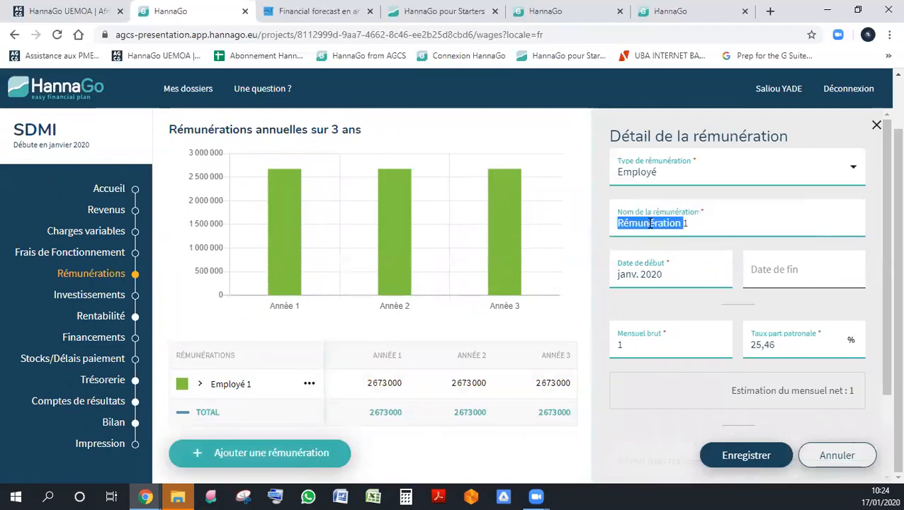
{"action": "type", "text": "Empl"}
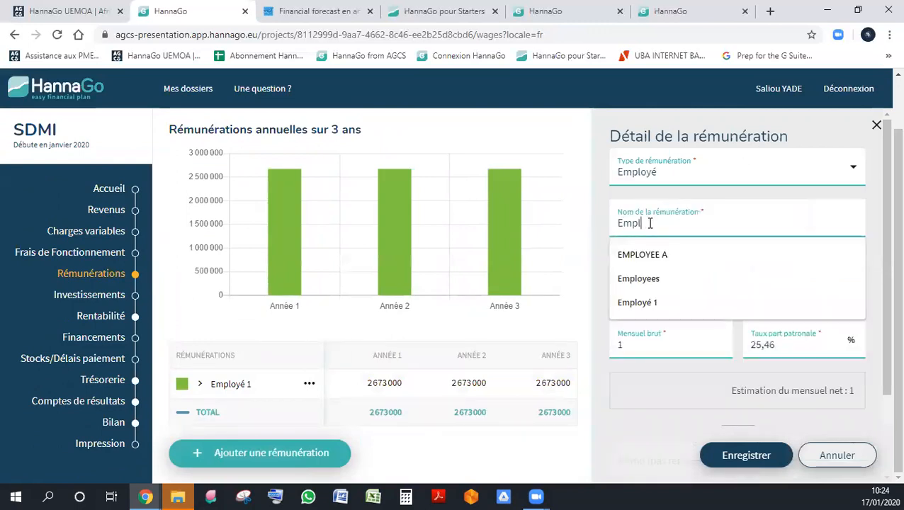
{"action": "type", "text": "oyé 2"}
{"action": "key", "text": "Tab"}
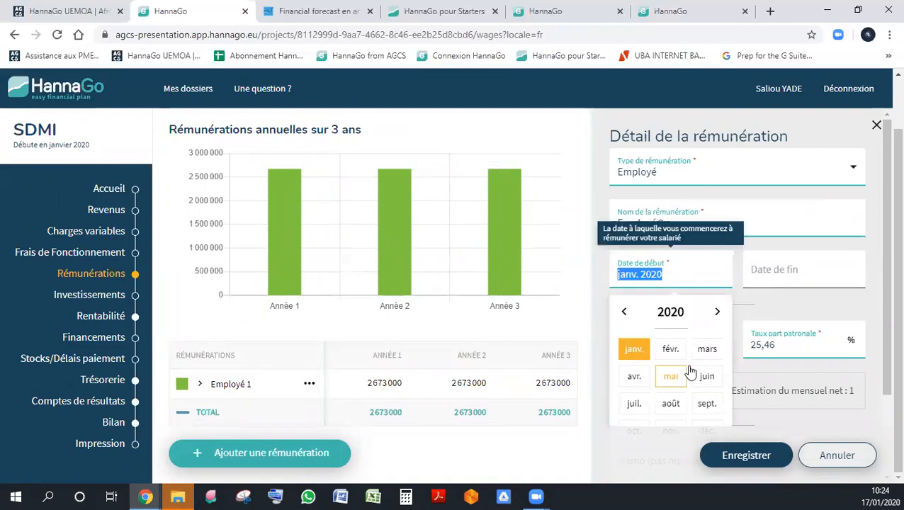
{"action": "left_click", "coordinate": [632, 376]}
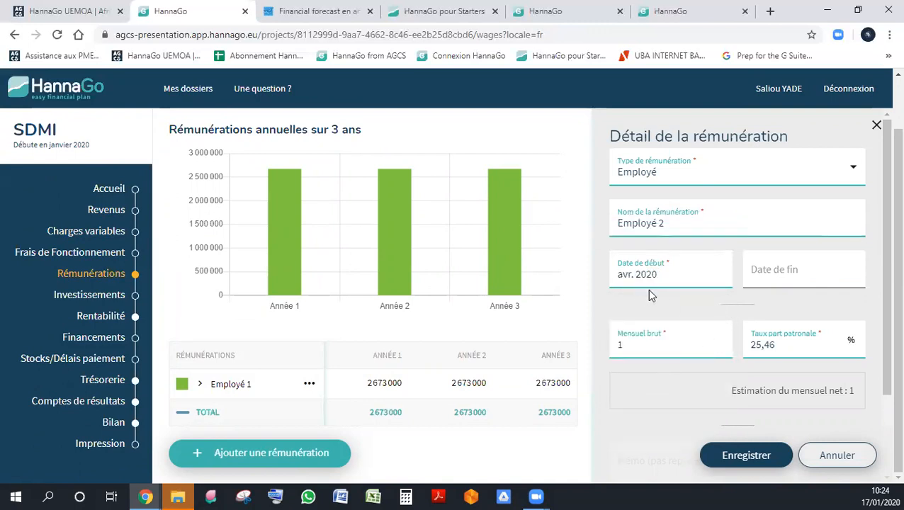
- Set Employé 2's gross monthly salary to 150000 and the employer contribution rate to 30%, and save the remuneration
{"action": "left_click", "coordinate": [667, 346]}
{"action": "type", "text": "1500000"}
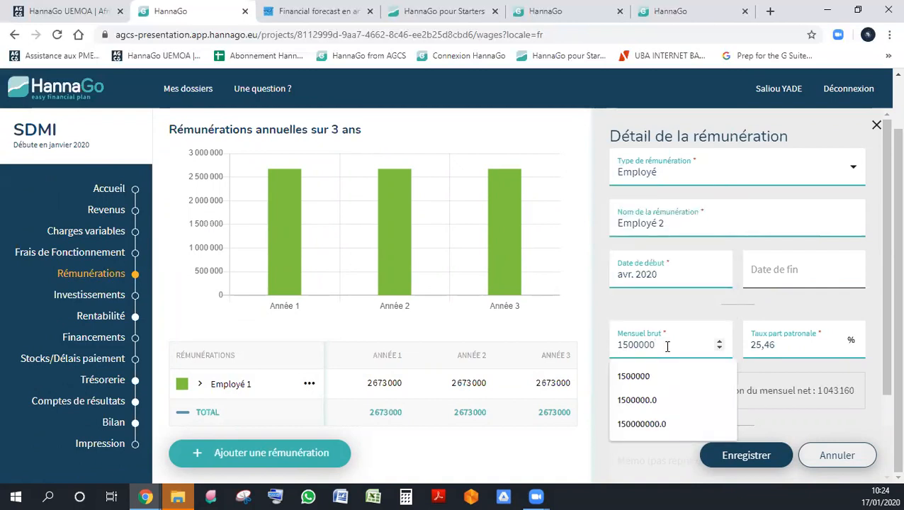
{"action": "key", "text": "BackSpace"}
{"action": "double_click", "coordinate": [798, 348]}
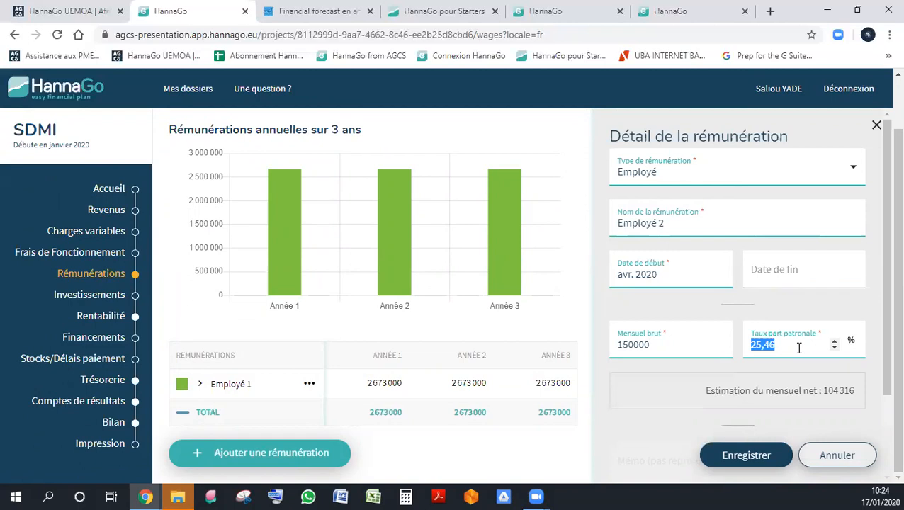
{"action": "type", "text": "30"}
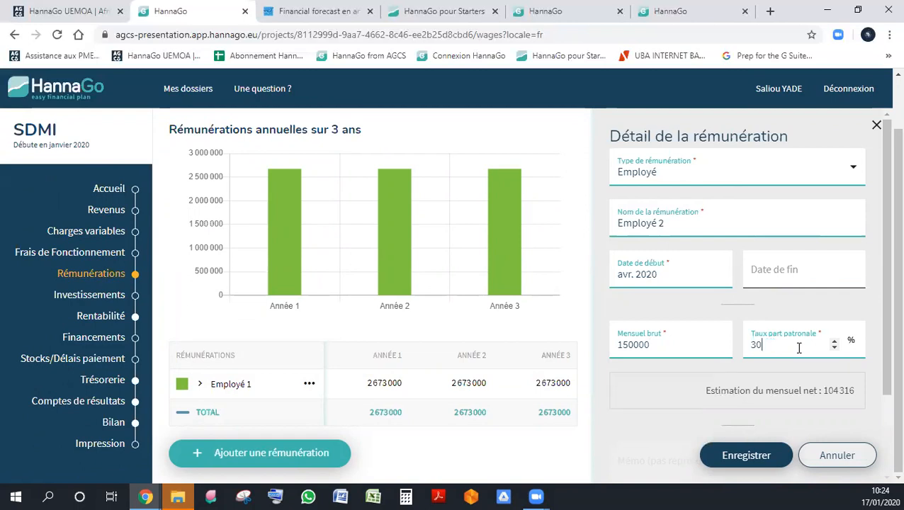
{"action": "left_click", "coordinate": [752, 457]}
- Open Employé 1's remuneration details and expand the yearly breakdowns of Employé 1 and Employé 2 to examine their components
{"action": "scroll", "coordinate": [659, 331], "scroll_direction": "down", "scroll_amount": 2}
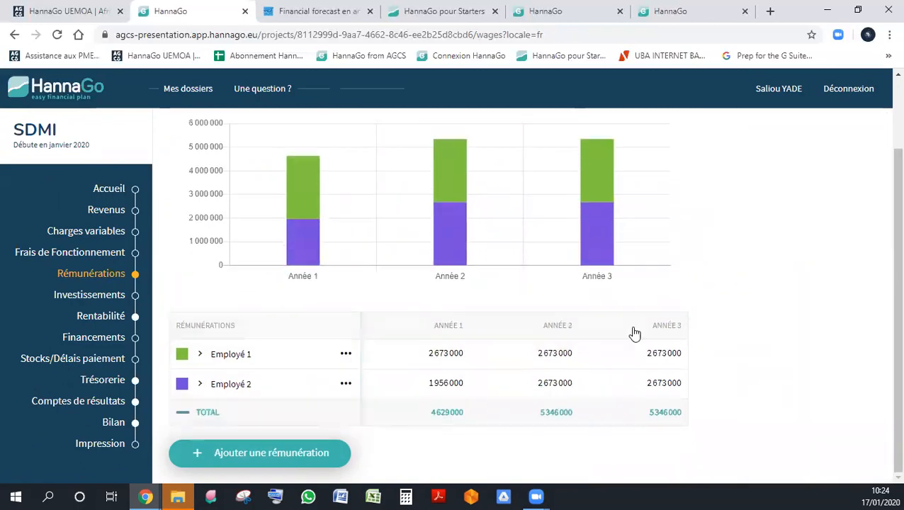
{"action": "left_click", "coordinate": [346, 354]}
{"action": "left_click", "coordinate": [402, 376]}
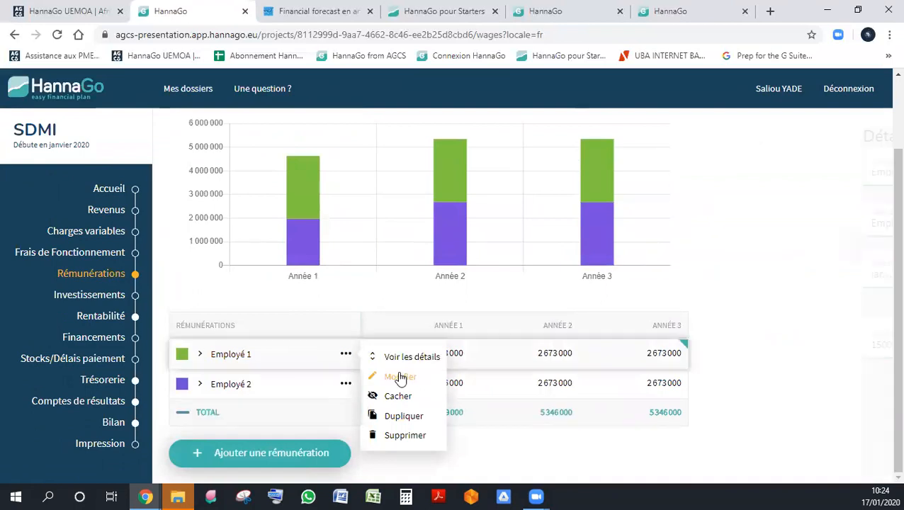
{"action": "left_click", "coordinate": [330, 363]}
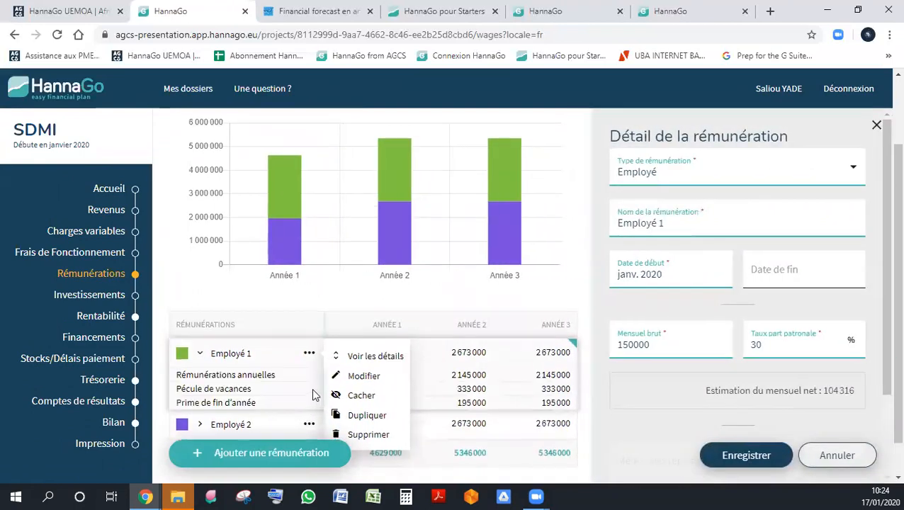
{"action": "scroll", "coordinate": [312, 388], "scroll_direction": "down", "scroll_amount": 2}
{"action": "left_click", "coordinate": [310, 387]}
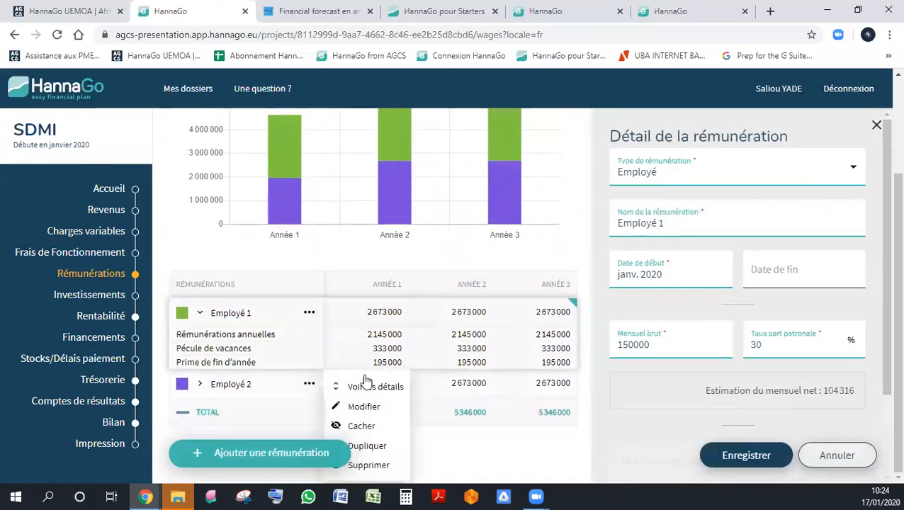
{"action": "left_click", "coordinate": [312, 316]}
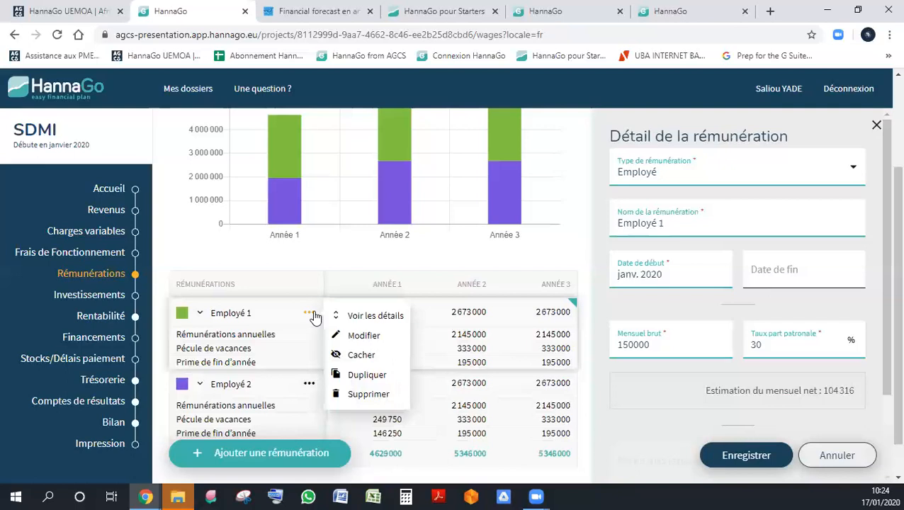
- Go to the Investissements section of the SDMI financial plan
{"action": "left_click", "coordinate": [107, 297]}
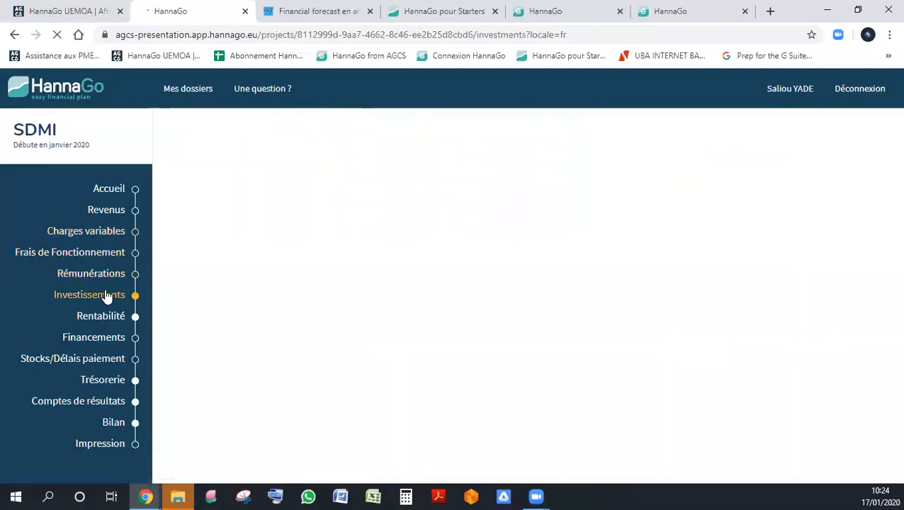
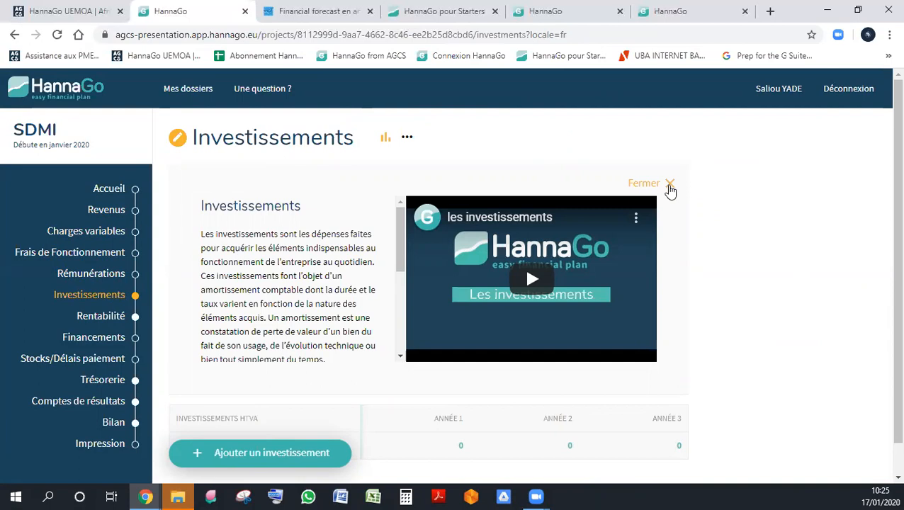
- Close the investments help and start a new investment of type Installations, machines, outillage named Vitrine
{"action": "left_click", "coordinate": [670, 186]}
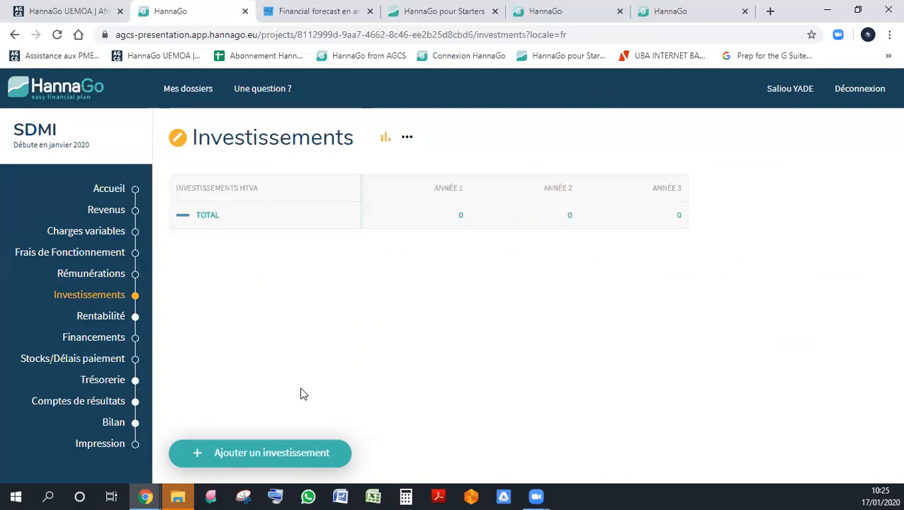
{"action": "left_click", "coordinate": [282, 455]}
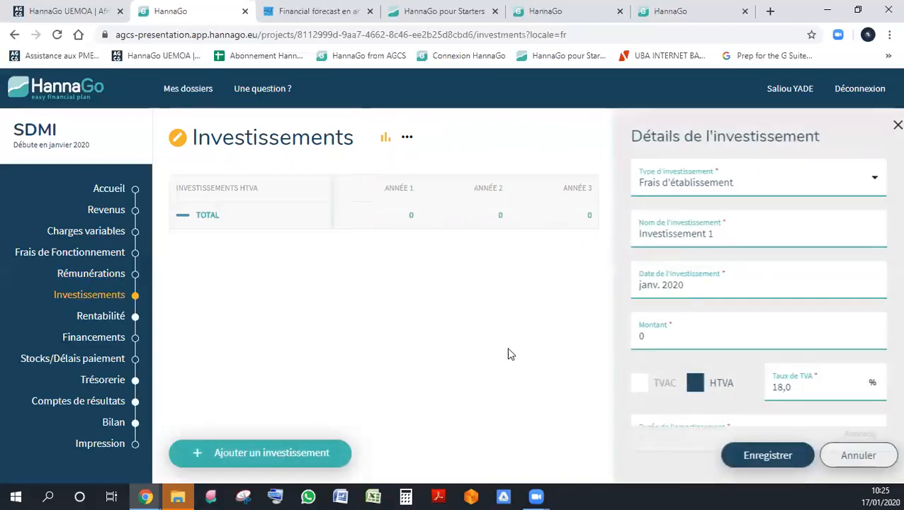
{"action": "left_click", "coordinate": [734, 184]}
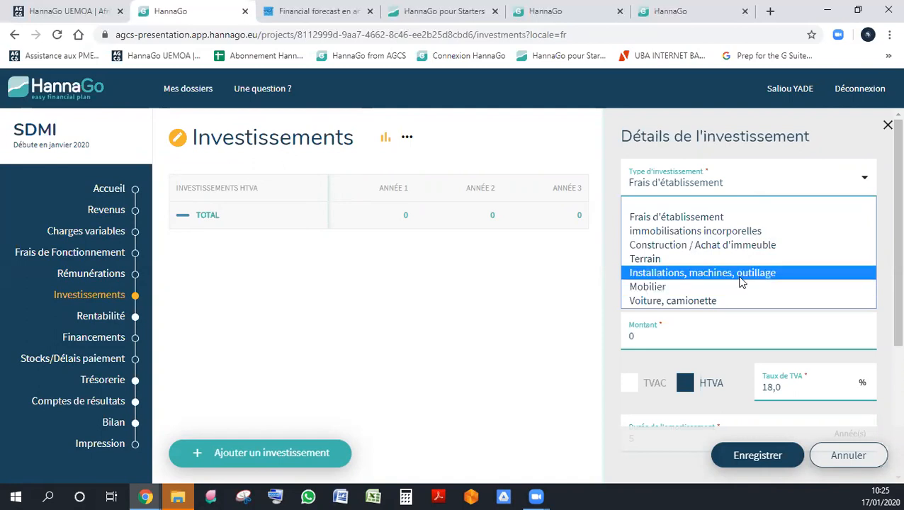
{"action": "left_click", "coordinate": [742, 281]}
{"action": "left_click", "coordinate": [653, 237]}
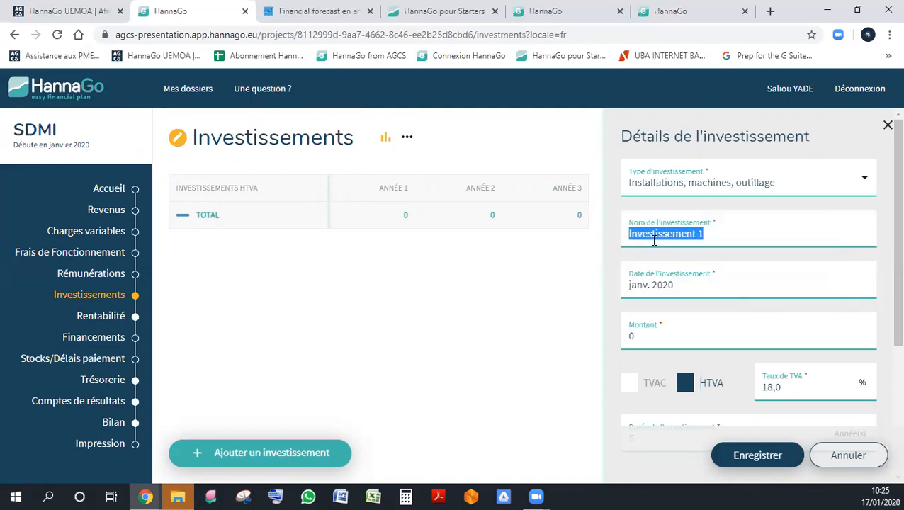
{"action": "type", "text": "Vitrine"}
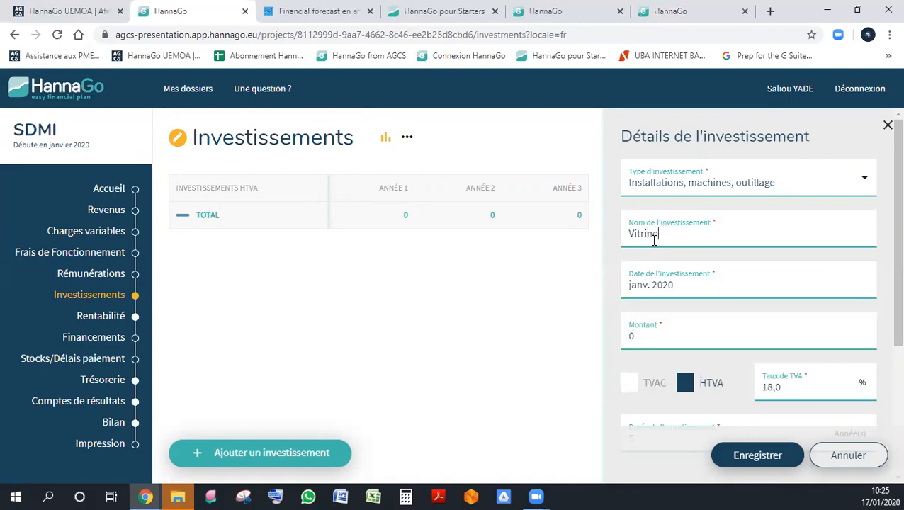
{"action": "key", "text": "Tab"}
- Set the Vitrine investment's amount to 10000000 and mark it as tax-inclusive (TVAC)
{"action": "scroll", "coordinate": [737, 277], "scroll_direction": "down", "scroll_amount": 3}
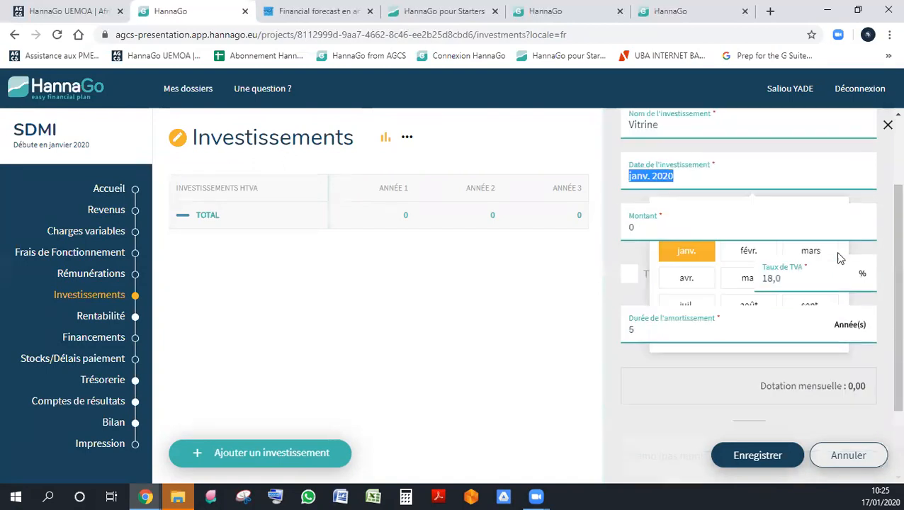
{"action": "scroll", "coordinate": [779, 206], "scroll_direction": "up", "scroll_amount": 3}
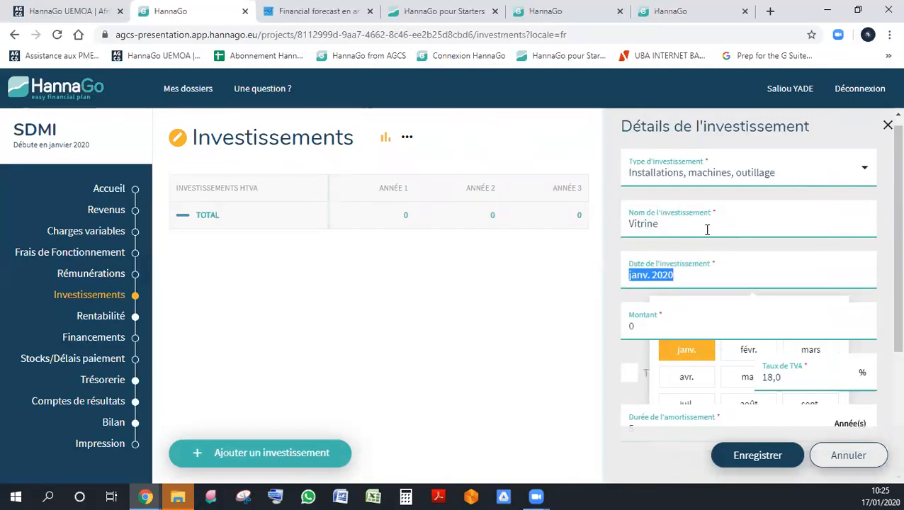
{"action": "scroll", "coordinate": [708, 231], "scroll_direction": "down", "scroll_amount": 3}
{"action": "left_click", "coordinate": [625, 219]}
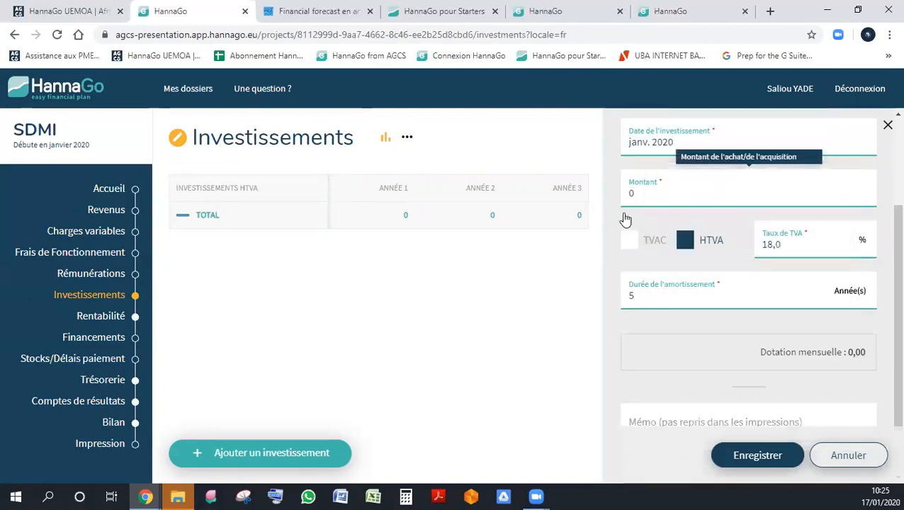
{"action": "scroll", "coordinate": [625, 219], "scroll_direction": "up", "scroll_amount": 2}
{"action": "left_click", "coordinate": [672, 258]}
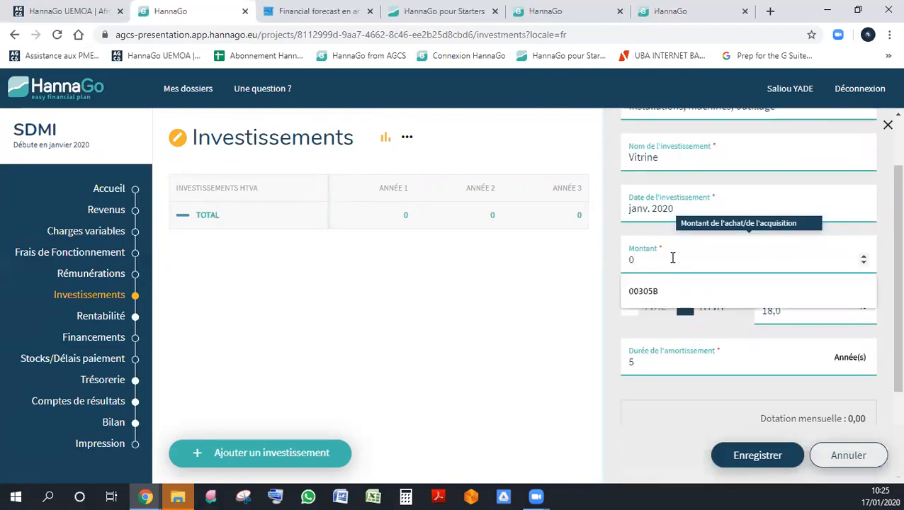
{"action": "type", "text": "10000000"}
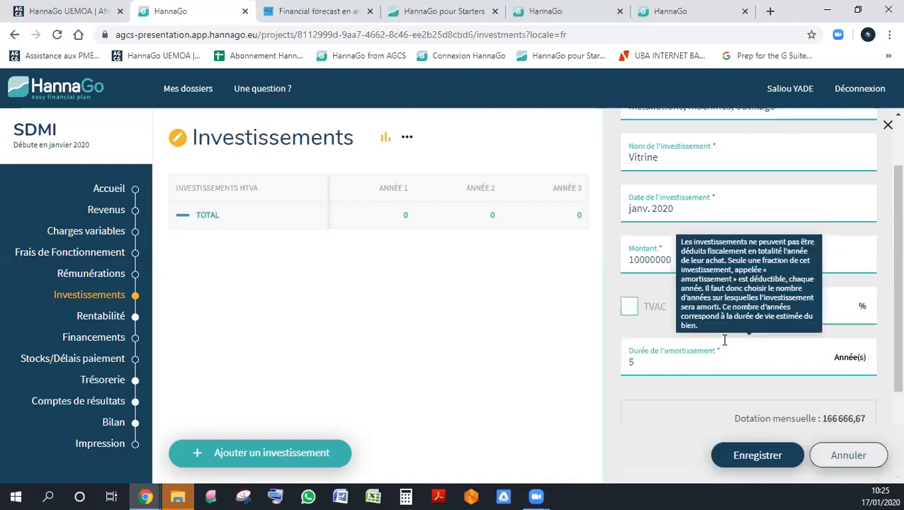
{"action": "left_click", "coordinate": [629, 312]}
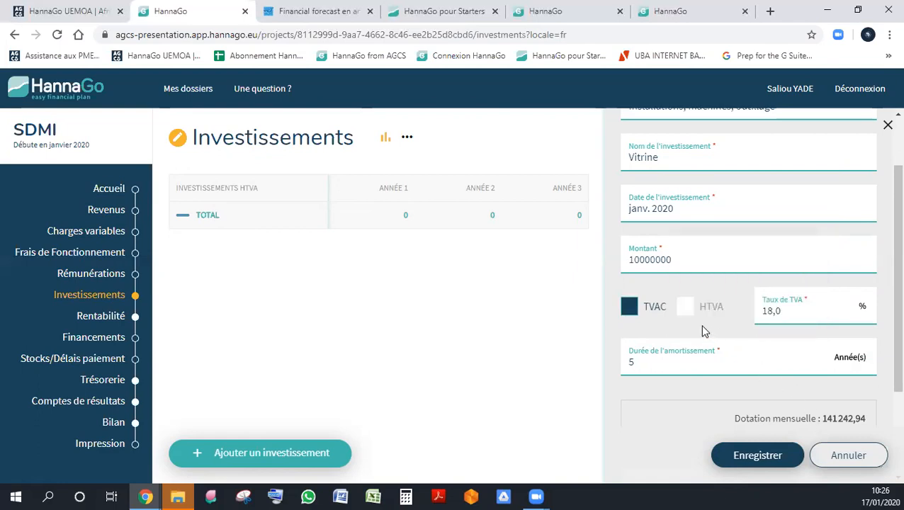
- Compare Vitrine's monthly depreciation with the amount as HTVA and as TVAC, and save the investment with TVAC selected
{"action": "left_click", "coordinate": [662, 369]}
{"action": "scroll", "coordinate": [718, 395], "scroll_direction": "down", "scroll_amount": 3}
{"action": "scroll", "coordinate": [718, 393], "scroll_direction": "up", "scroll_amount": 5}
{"action": "scroll", "coordinate": [717, 396], "scroll_direction": "down", "scroll_amount": 3}
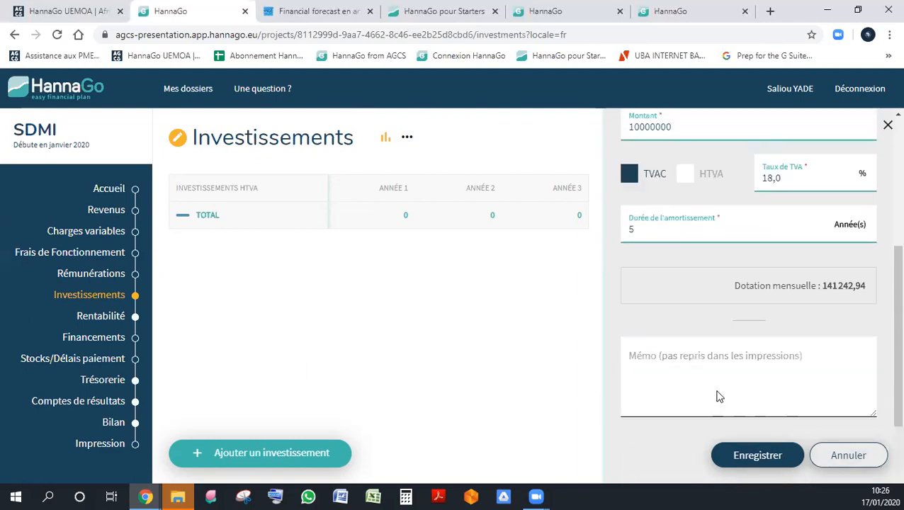
{"action": "scroll", "coordinate": [717, 391], "scroll_direction": "up", "scroll_amount": 1}
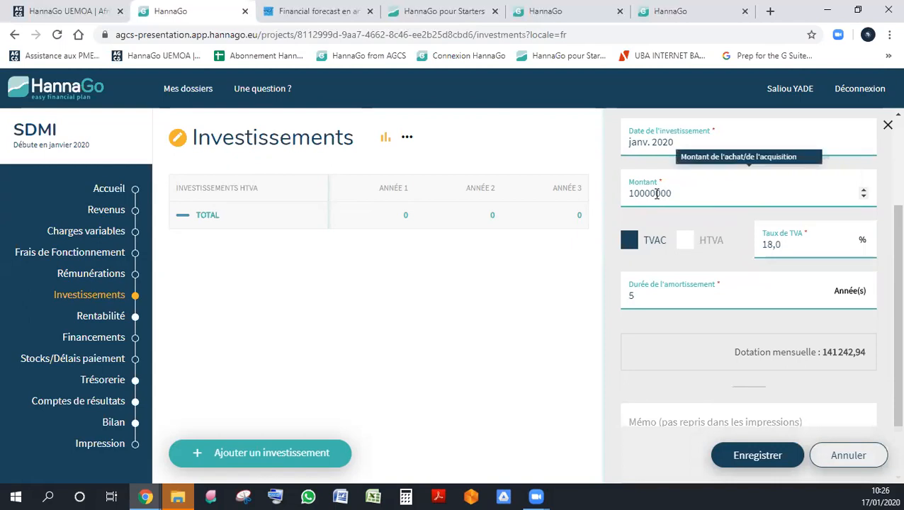
{"action": "left_click", "coordinate": [684, 242]}
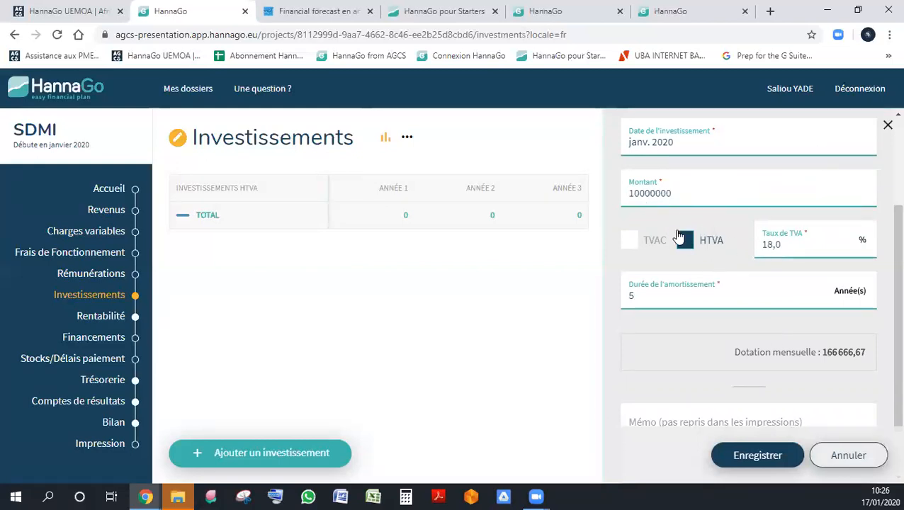
{"action": "left_click", "coordinate": [636, 249]}
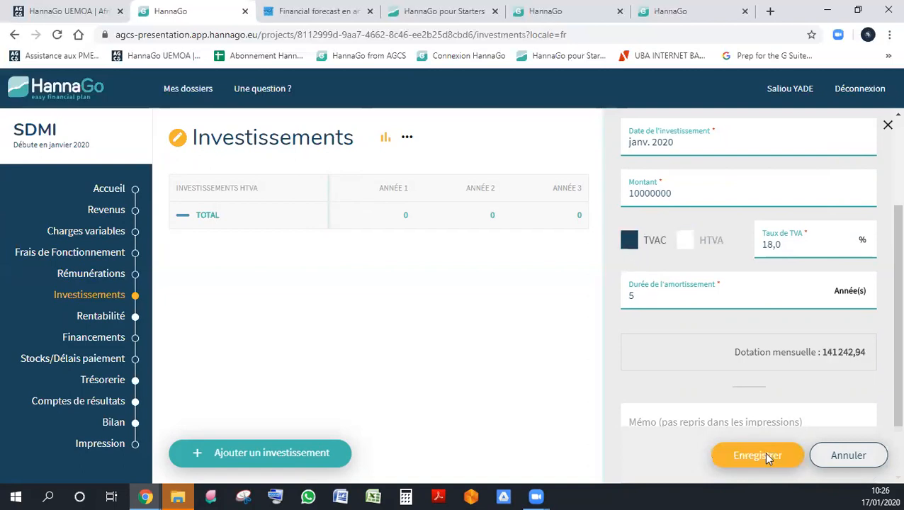
{"action": "left_click", "coordinate": [764, 452]}
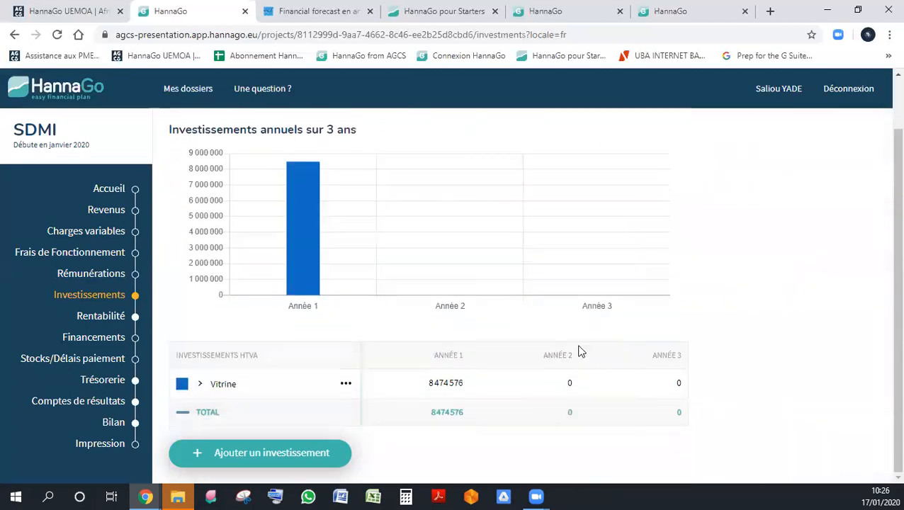
- Start a second investment of type Installations, machines, outillage named Divers
{"action": "left_click", "coordinate": [248, 449]}
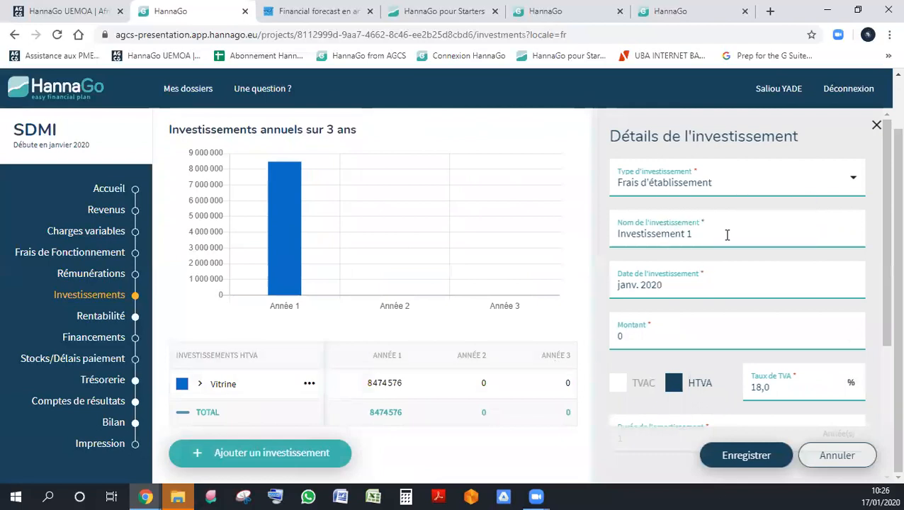
{"action": "left_click", "coordinate": [709, 183]}
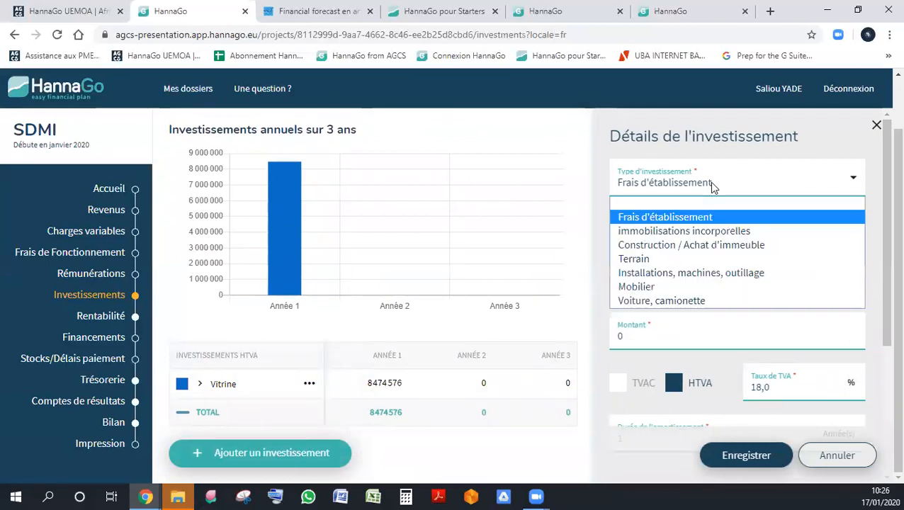
{"action": "left_click", "coordinate": [700, 277]}
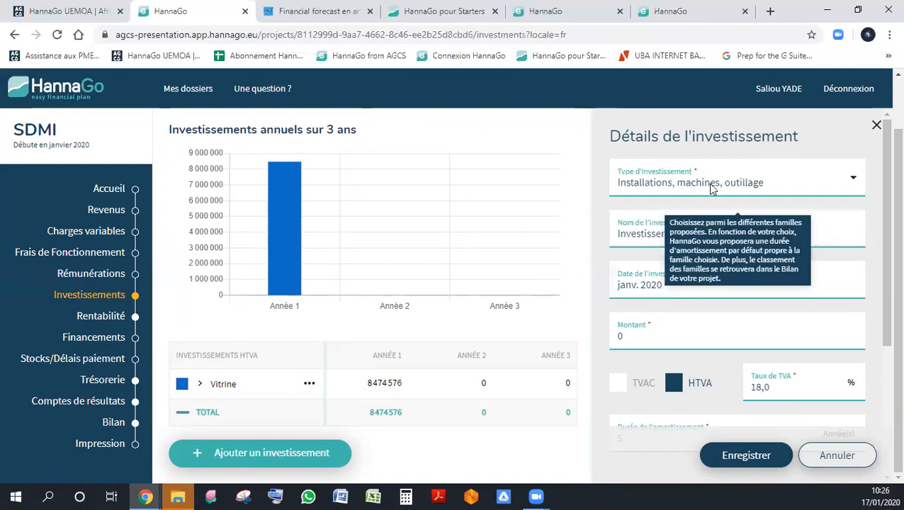
{"action": "triple_click", "coordinate": [682, 236]}
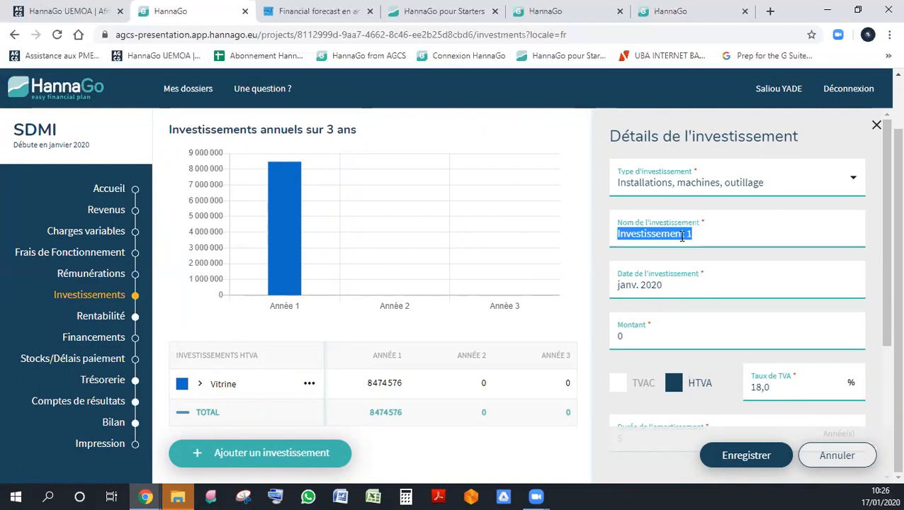
{"action": "type", "text": "Vit"}
{"action": "key", "text": "BackSpace"}
{"action": "key", "text": "BackSpace"}
{"action": "key", "text": "BackSpace"}
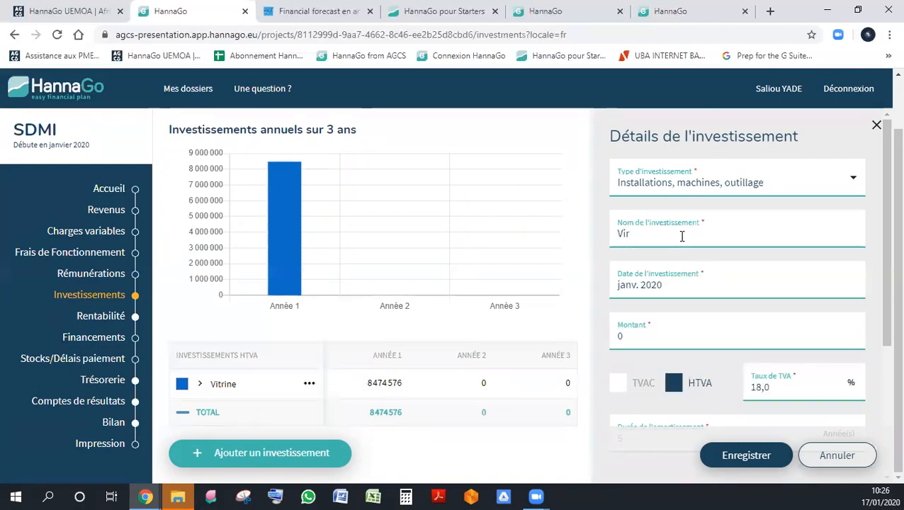
{"action": "type", "text": "Divers"}
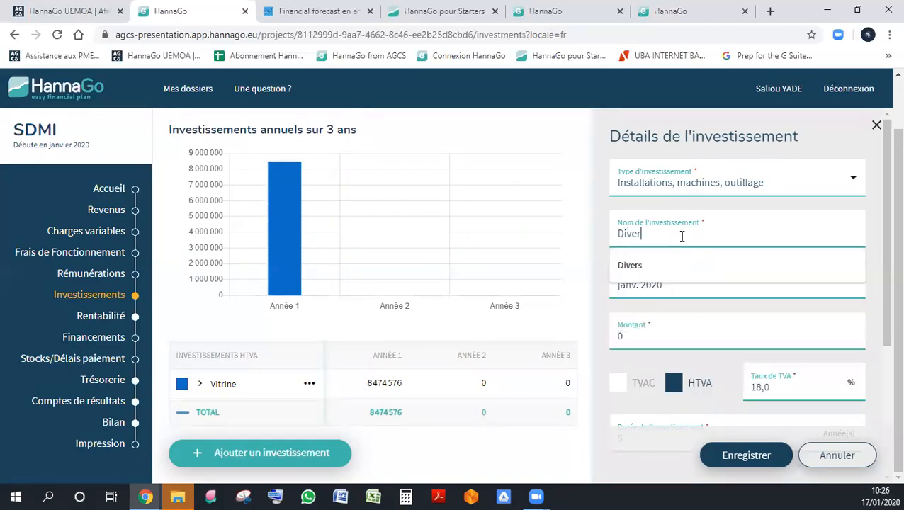
- Set the Divers investment's amount to 2000000, mark it as tax-inclusive (TVAC), and save the investment
{"action": "key", "text": "Tab"}
{"action": "key", "text": "Tab"}
{"action": "scroll", "coordinate": [797, 259], "scroll_direction": "down", "scroll_amount": 3}
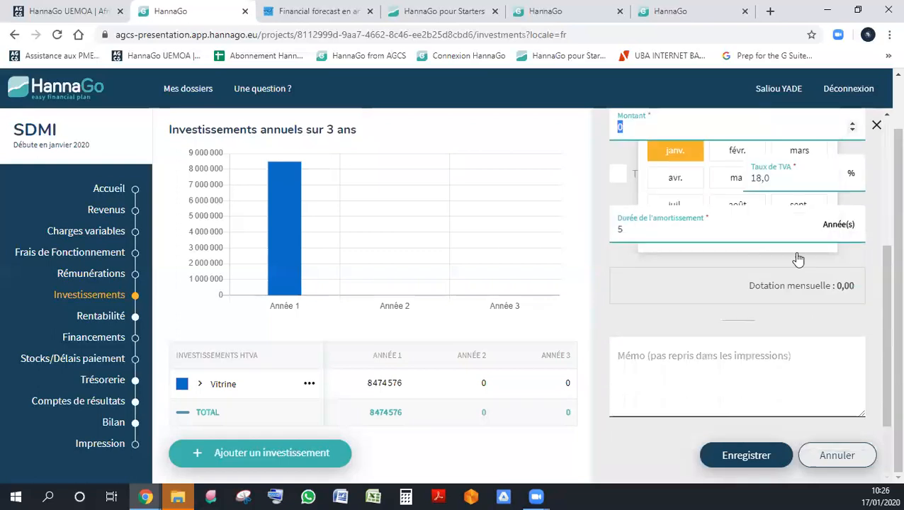
{"action": "scroll", "coordinate": [845, 283], "scroll_direction": "up", "scroll_amount": 3}
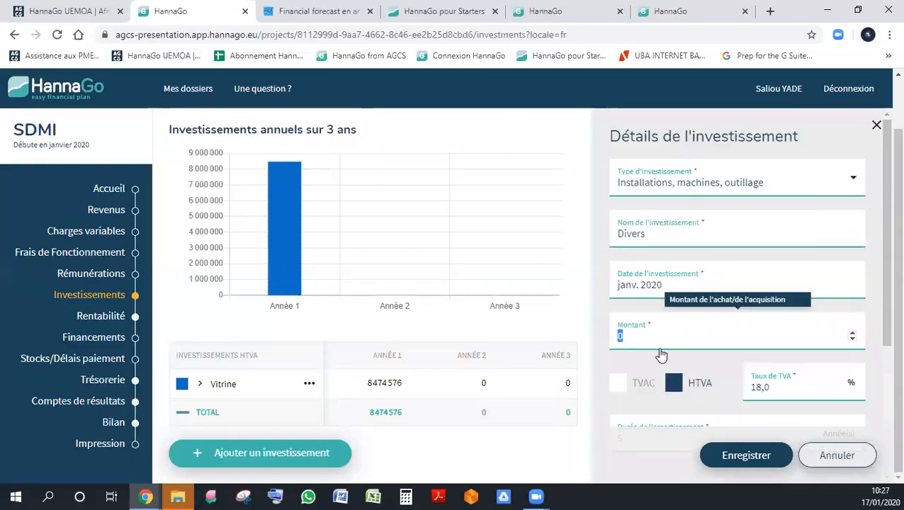
{"action": "type", "text": "2000000"}
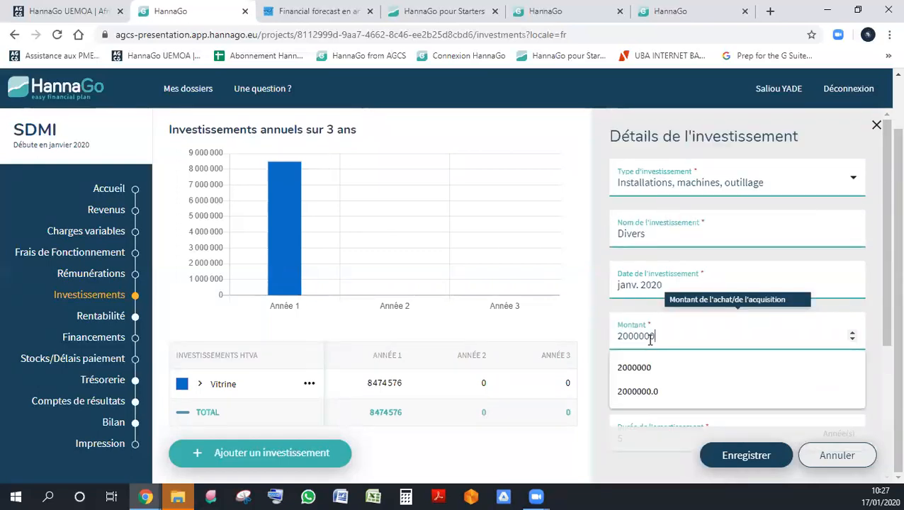
{"action": "left_click", "coordinate": [617, 383]}
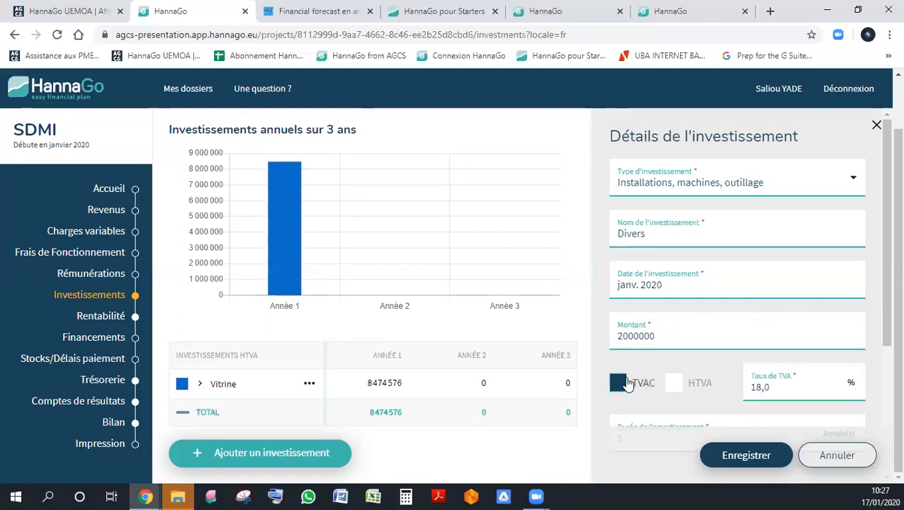
{"action": "left_click", "coordinate": [636, 337]}
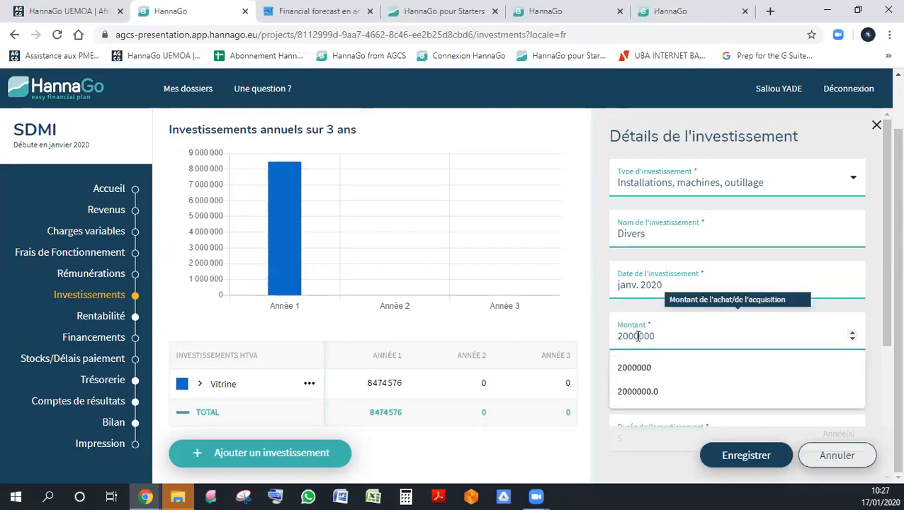
{"action": "left_click", "coordinate": [733, 456]}
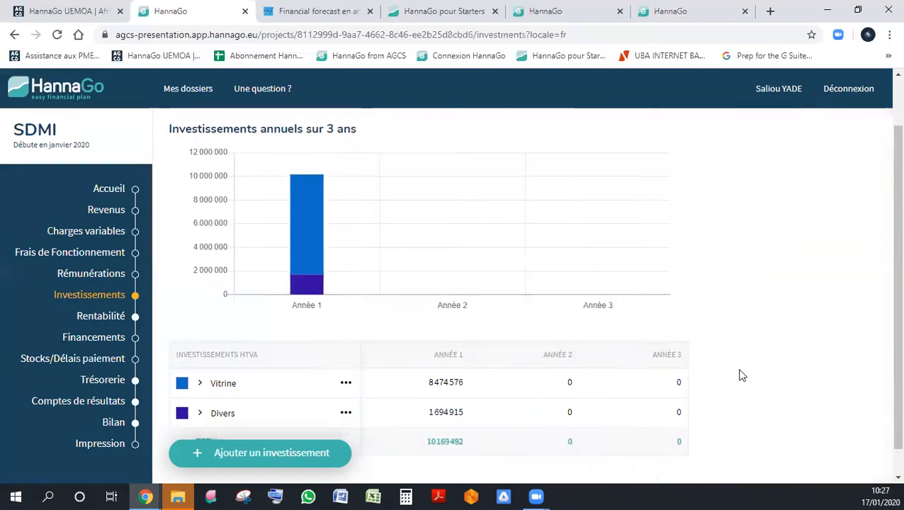
- Start a third investment and set its type to Voiture, camionette
{"action": "scroll", "coordinate": [742, 376], "scroll_direction": "down", "scroll_amount": 1}
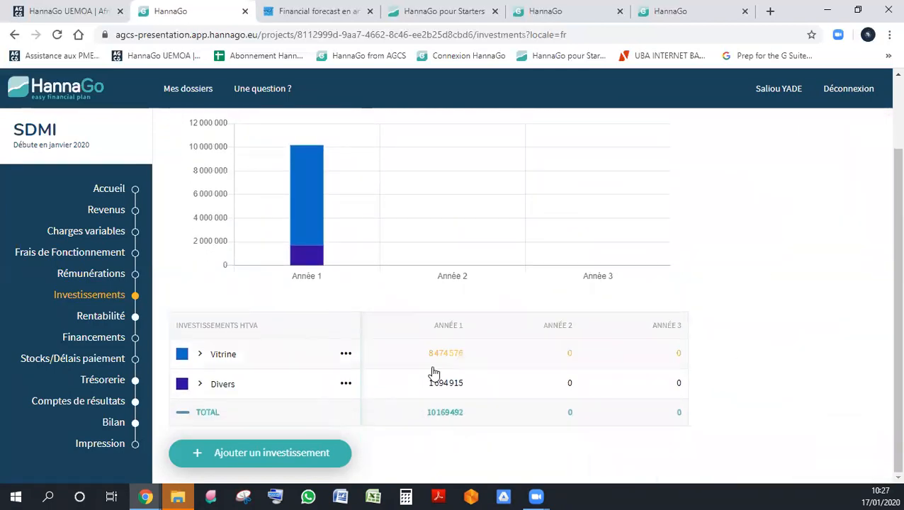
{"action": "left_click", "coordinate": [258, 453]}
{"action": "left_click_drag", "start_coordinate": [710, 234], "coordinate": [711, 196]}
{"action": "left_click", "coordinate": [711, 199]}
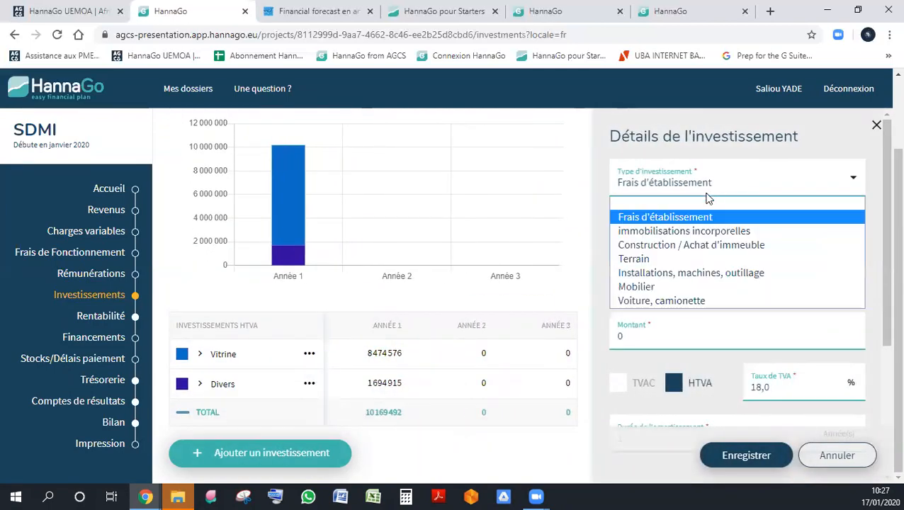
{"action": "left_click", "coordinate": [698, 304]}
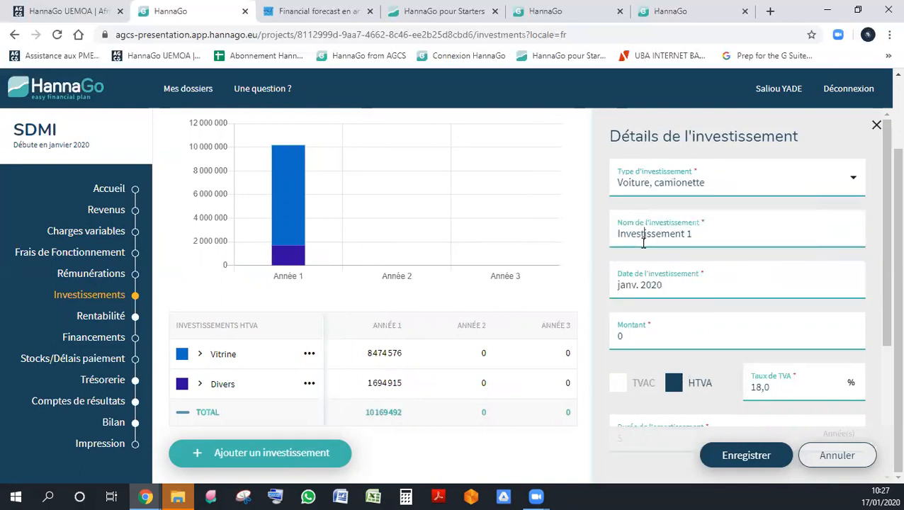
- Name the new vehicle investment Voiture de distribution
{"action": "key", "text": "Tab"}
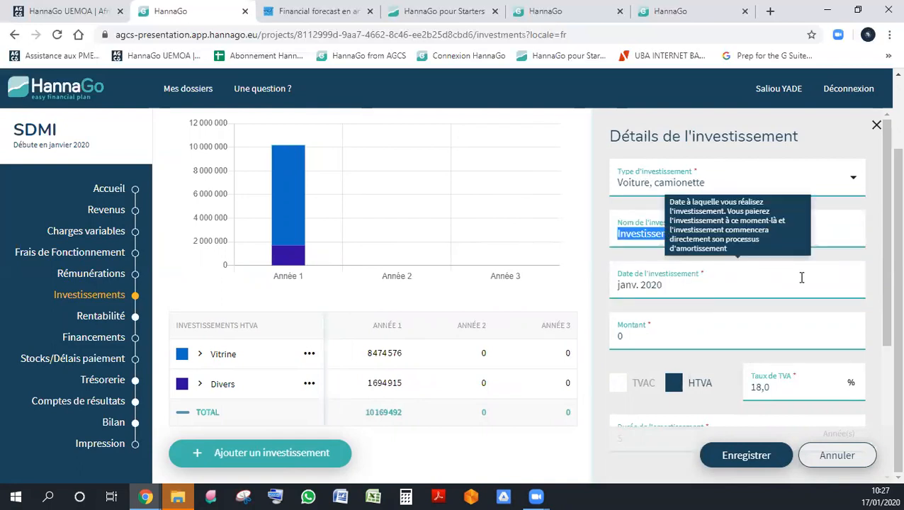
{"action": "key", "text": "BackSpace"}
{"action": "key", "text": "Escape"}
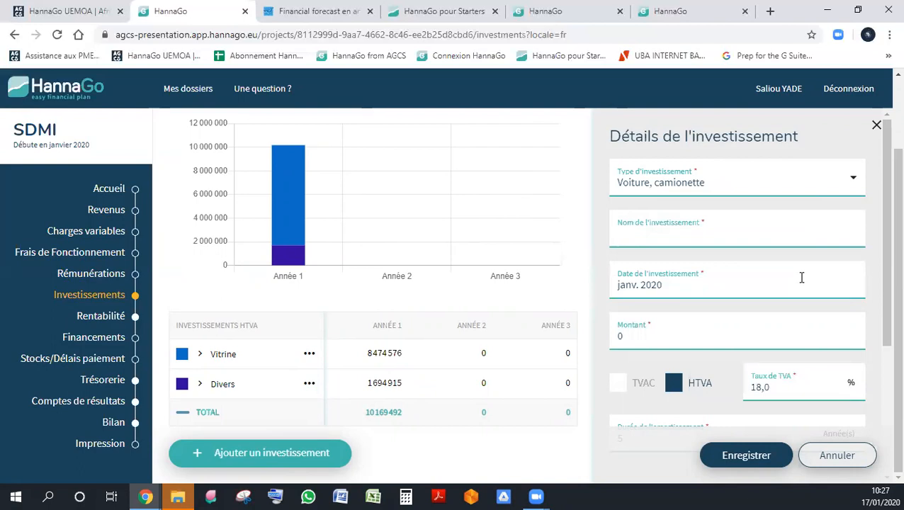
{"action": "type", "text": "Expr"}
{"action": "key", "text": "BackSpace"}
{"action": "key", "text": "BackSpace"}
{"action": "key", "text": "BackSpace"}
{"action": "key", "text": "BackSpace"}
{"action": "type", "text": "Va,n"}
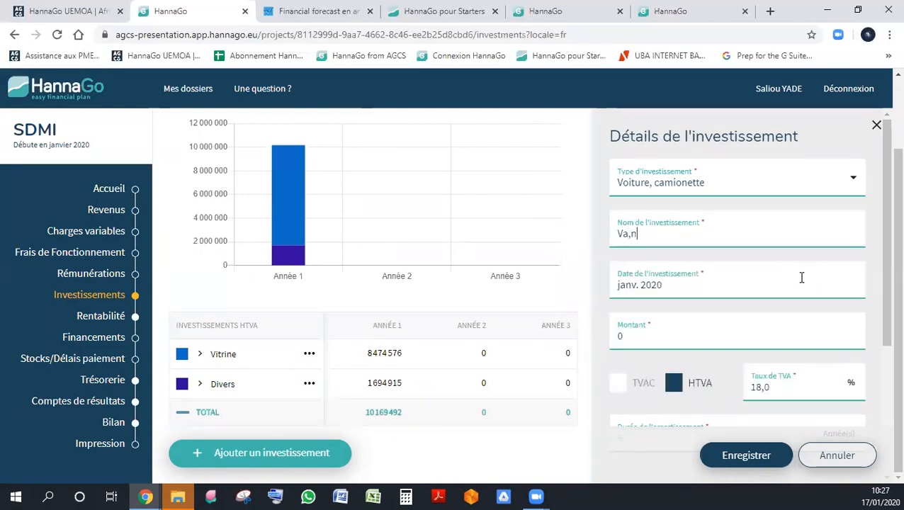
{"action": "key", "text": "BackSpace"}
{"action": "key", "text": "BackSpace"}
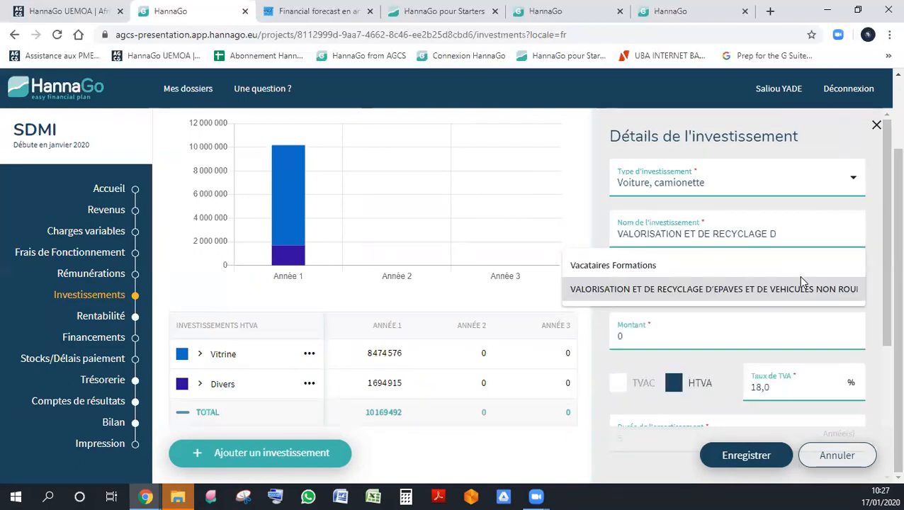
{"action": "double_click", "coordinate": [788, 233]}
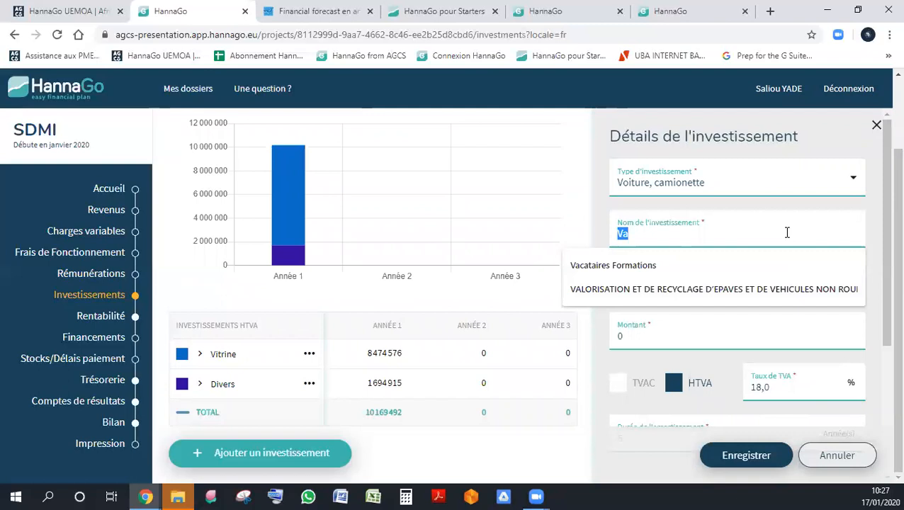
{"action": "type", "text": "Voiture de d"}
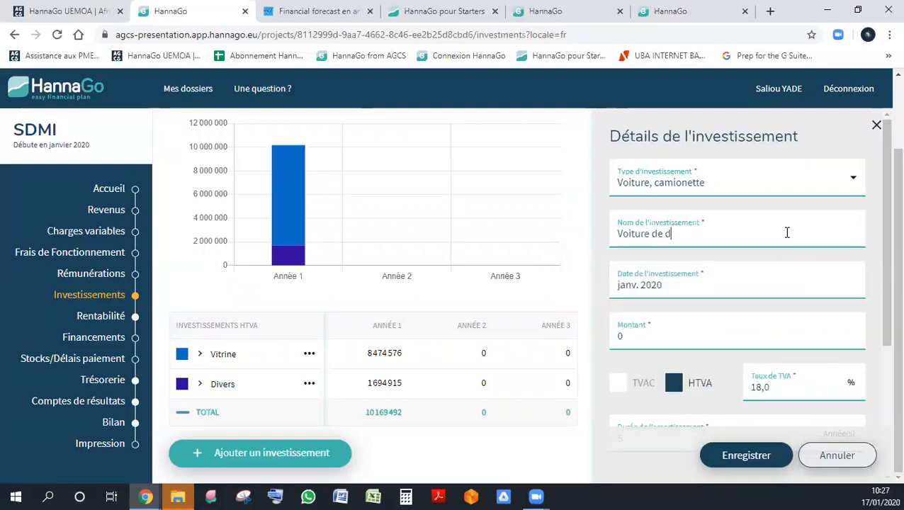
{"action": "type", "text": "istribution"}
{"action": "key", "text": "Tab"}
- Set the Voiture de distribution amount to 5000000, mark it as tax-inclusive (TVAC), and save the investment
{"action": "scroll", "coordinate": [788, 233], "scroll_direction": "down", "scroll_amount": 3}
{"action": "scroll", "coordinate": [664, 248], "scroll_direction": "up", "scroll_amount": 2}
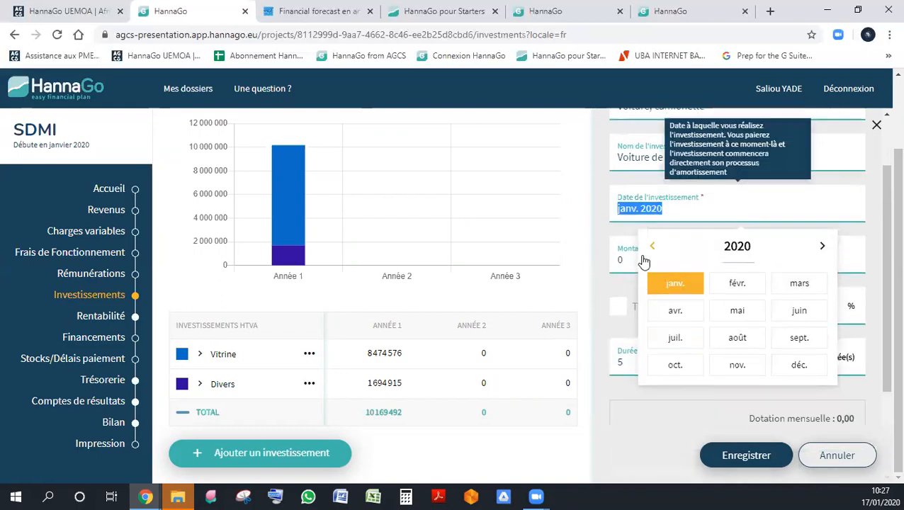
{"action": "double_click", "coordinate": [631, 259]}
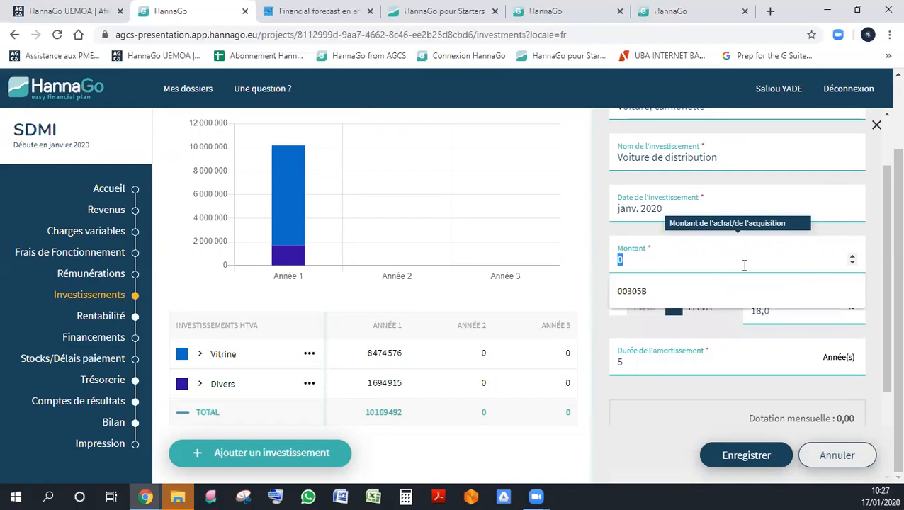
{"action": "type", "text": "50000000"}
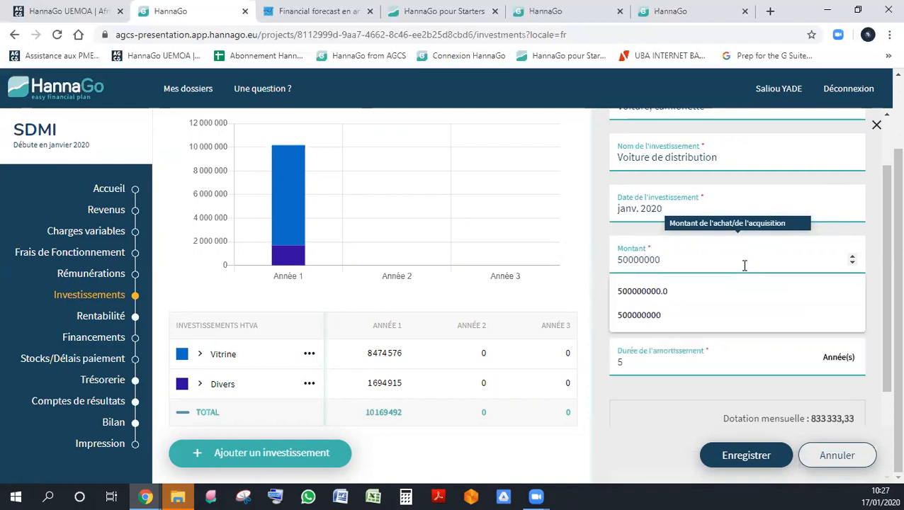
{"action": "key", "text": "BackSpace"}
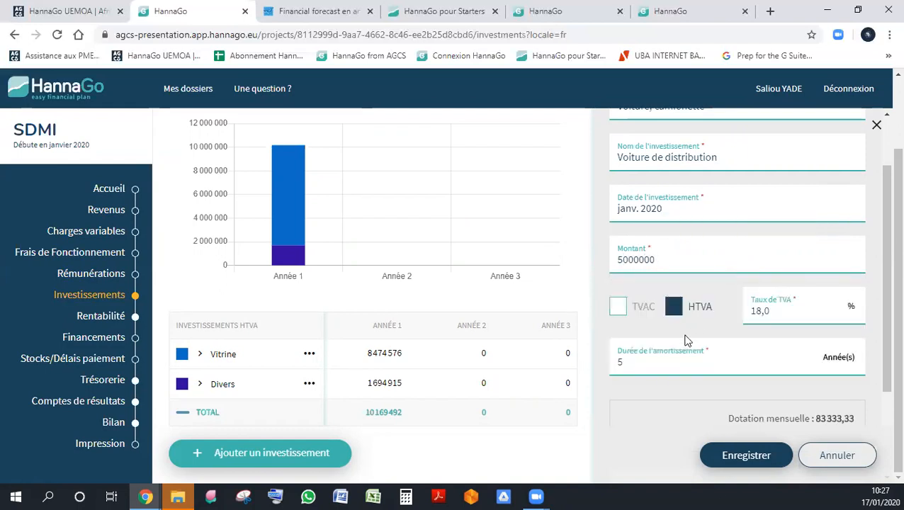
{"action": "left_click", "coordinate": [619, 309]}
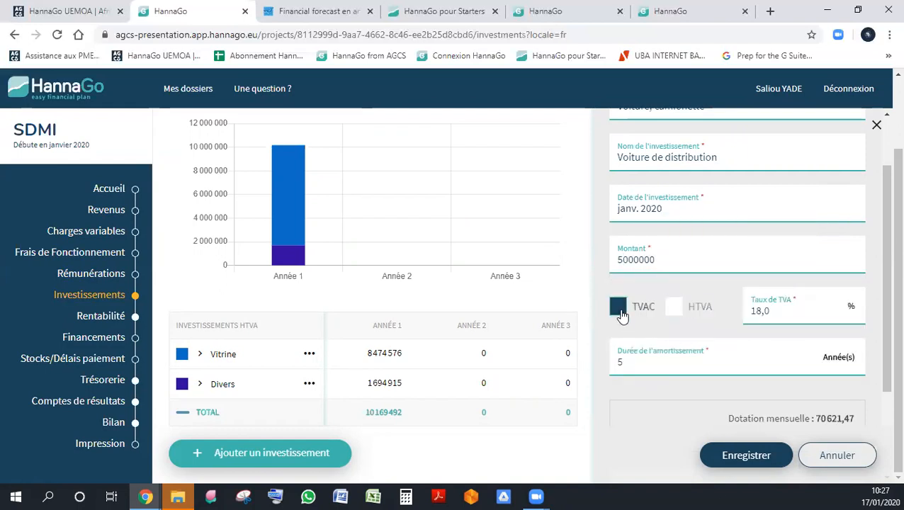
{"action": "left_click", "coordinate": [637, 260]}
{"action": "left_click", "coordinate": [740, 451]}
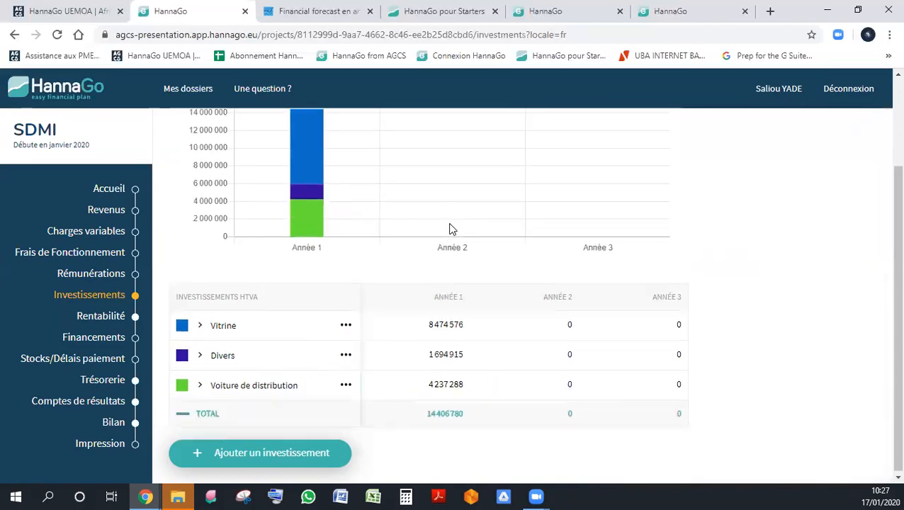
- Try depreciation periods of 2, 10 and 30 years on the Voiture de distribution investment, and save it with 5 years
{"action": "left_click", "coordinate": [253, 385]}
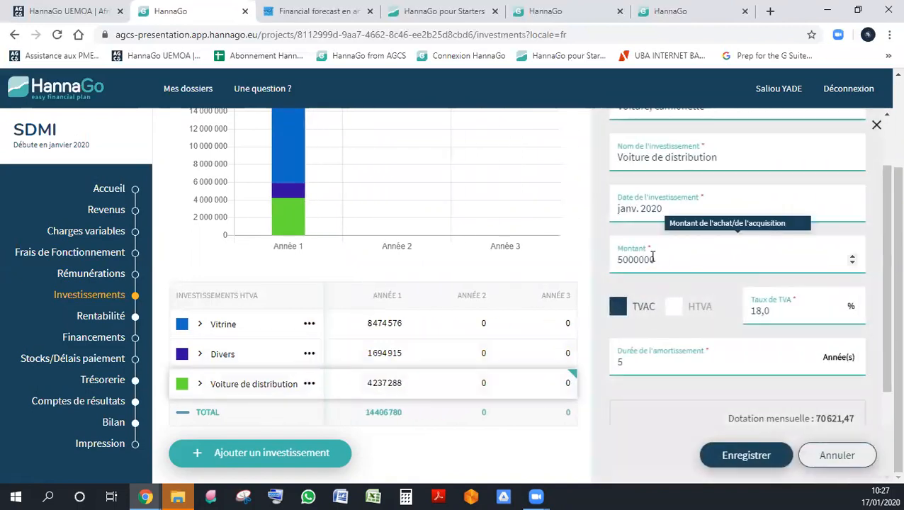
{"action": "type", "text": "2"}
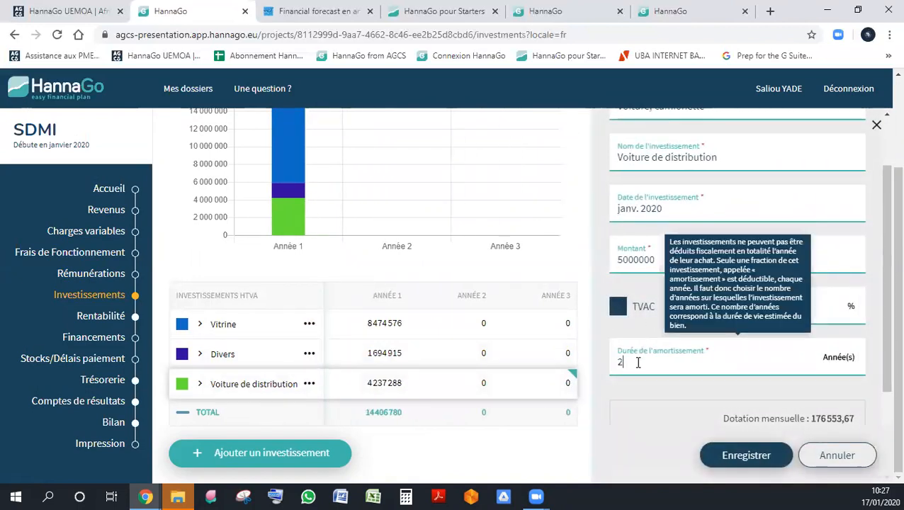
{"action": "type", "text": "10"}
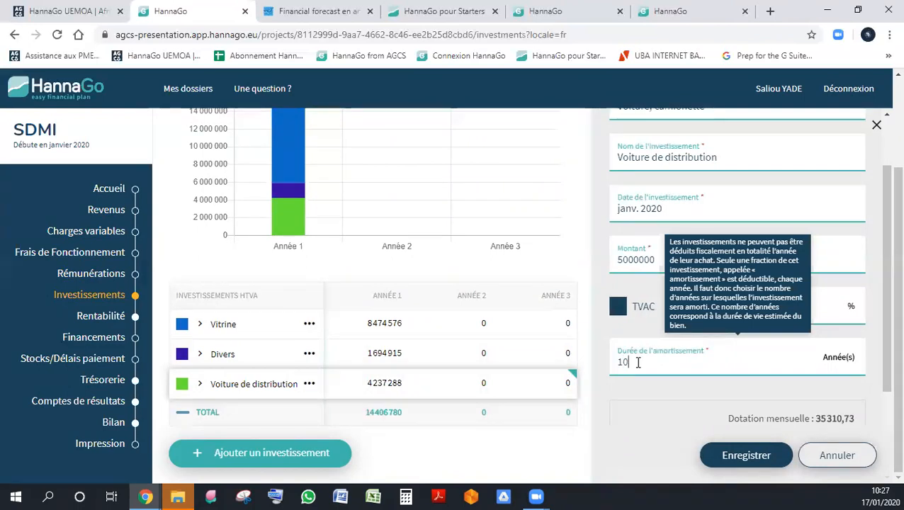
{"action": "key", "text": "BackSpace"}
{"action": "key", "text": "BackSpace"}
{"action": "type", "text": "30"}
{"action": "double_click", "coordinate": [638, 362]}
{"action": "type", "text": "5"}
{"action": "scroll", "coordinate": [652, 379], "scroll_direction": "down", "scroll_amount": 2}
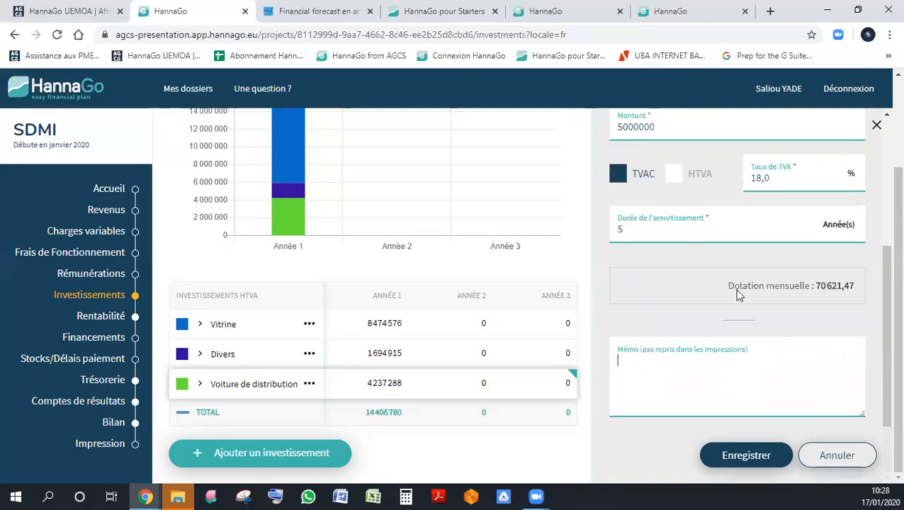
{"action": "left_click", "coordinate": [748, 456]}
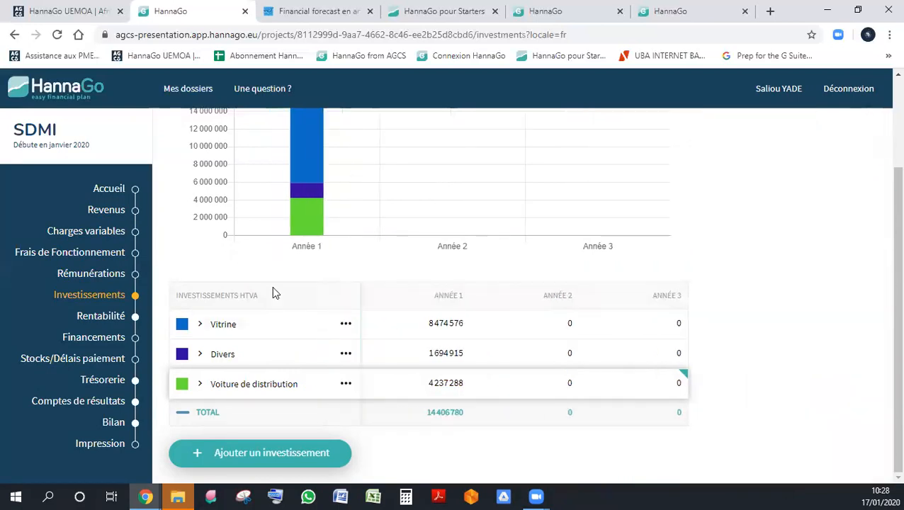
- Examine the monthly break-even chart and the annual profitability table in the Rentabilité section
{"action": "scroll", "coordinate": [275, 293], "scroll_direction": "up", "scroll_amount": 2}
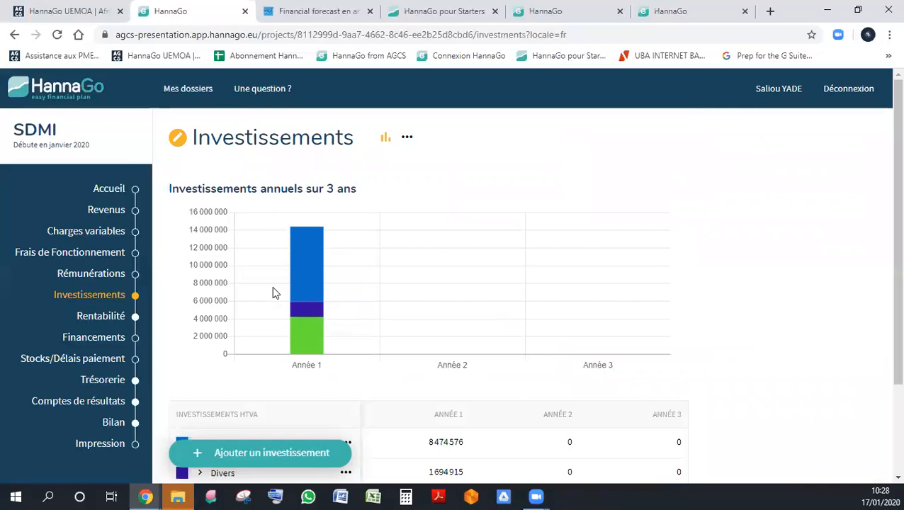
{"action": "scroll", "coordinate": [275, 292], "scroll_direction": "down", "scroll_amount": 2}
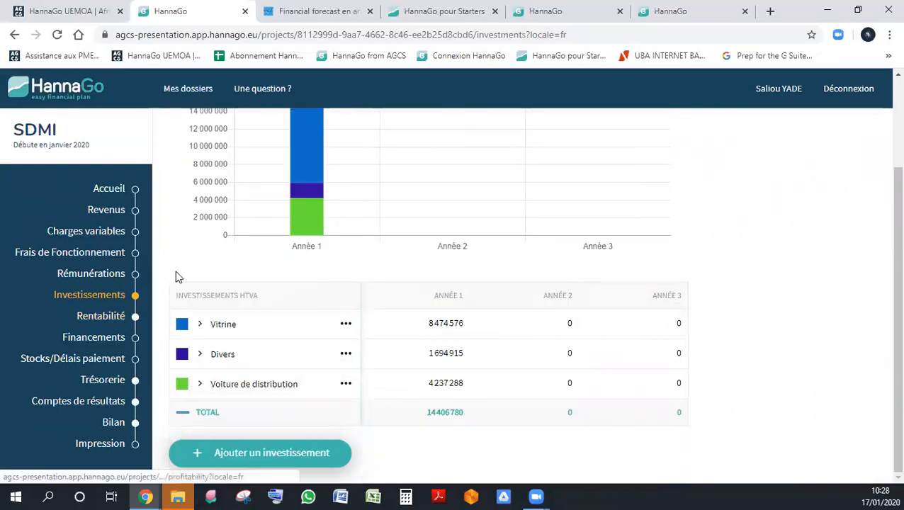
{"action": "left_click", "coordinate": [115, 321]}
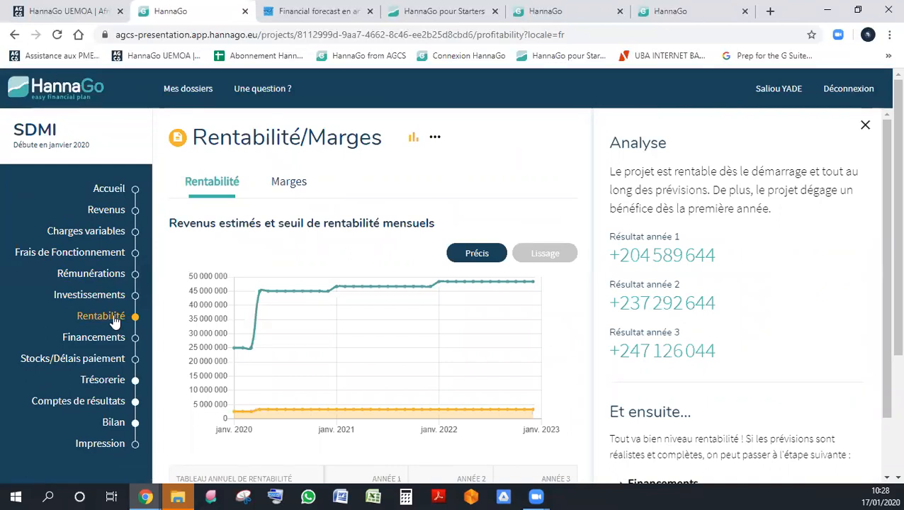
{"action": "scroll", "coordinate": [773, 279], "scroll_direction": "down", "scroll_amount": 2}
{"action": "scroll", "coordinate": [773, 278], "scroll_direction": "up", "scroll_amount": 2}
{"action": "scroll", "coordinate": [345, 338], "scroll_direction": "down", "scroll_amount": 1}
{"action": "scroll", "coordinate": [346, 338], "scroll_direction": "down", "scroll_amount": 2}
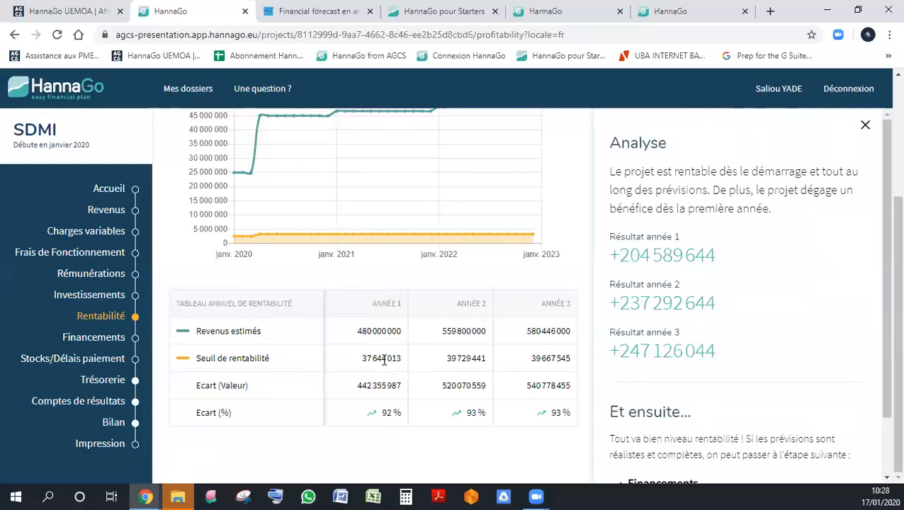
{"action": "mouse_move", "coordinate": [233, 365]}
{"action": "scroll", "coordinate": [397, 383], "scroll_direction": "up", "scroll_amount": 2}
{"action": "scroll", "coordinate": [396, 382], "scroll_direction": "down", "scroll_amount": 2}
- Open the Financements section and dismiss its introductory explanation
{"action": "left_click", "coordinate": [115, 340]}
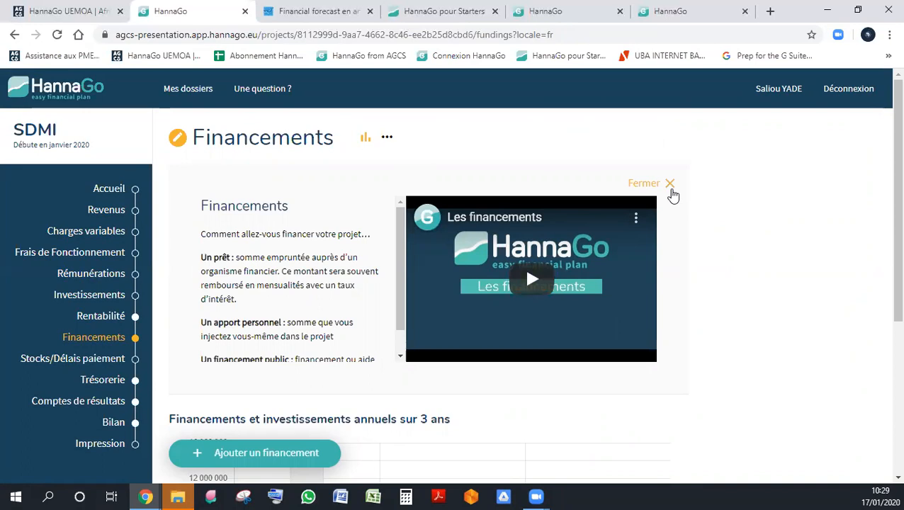
{"action": "scroll", "coordinate": [752, 192], "scroll_direction": "down", "scroll_amount": 4}
{"action": "scroll", "coordinate": [753, 191], "scroll_direction": "up", "scroll_amount": 3}
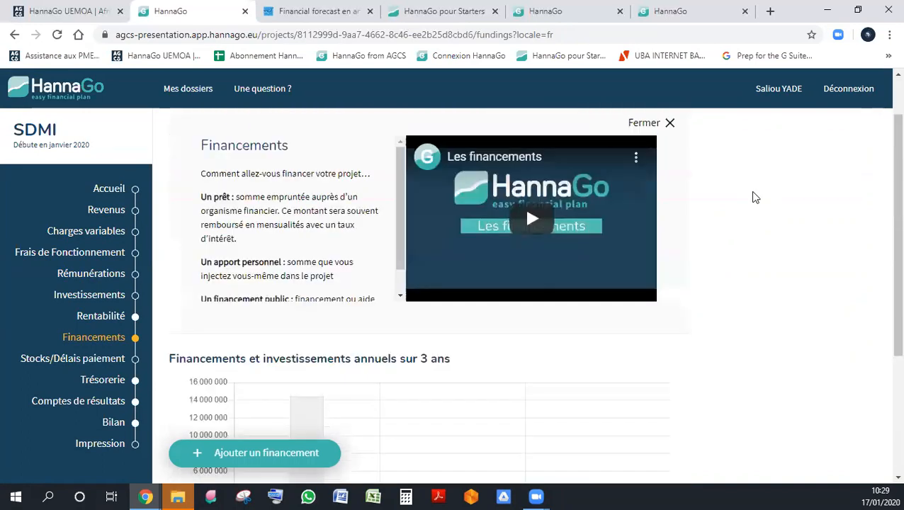
{"action": "left_click", "coordinate": [670, 124]}
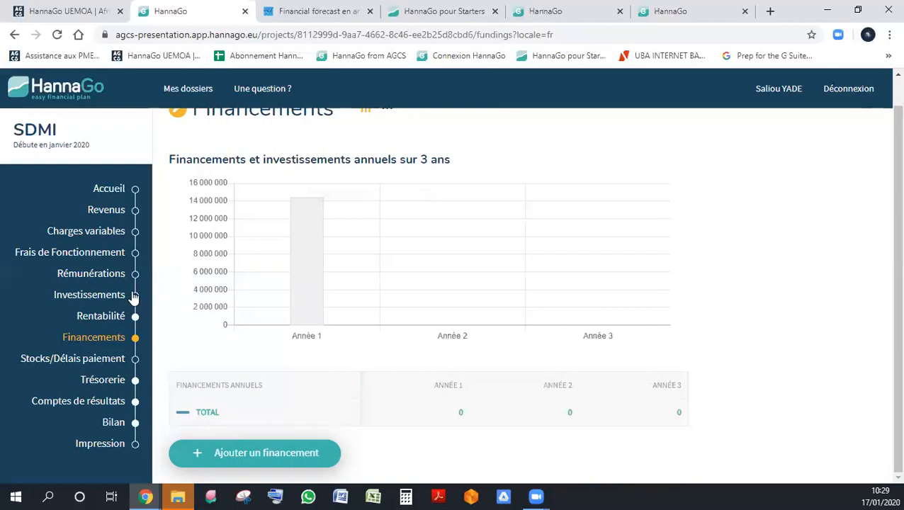
- Start a new financing of type Apport personnel and name it Capital Social
{"action": "mouse_move", "coordinate": [316, 210]}
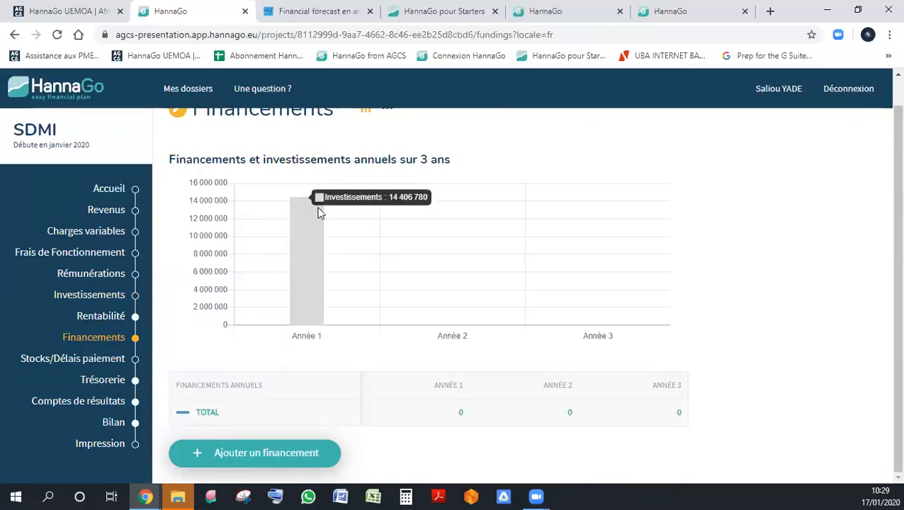
{"action": "left_click", "coordinate": [299, 455]}
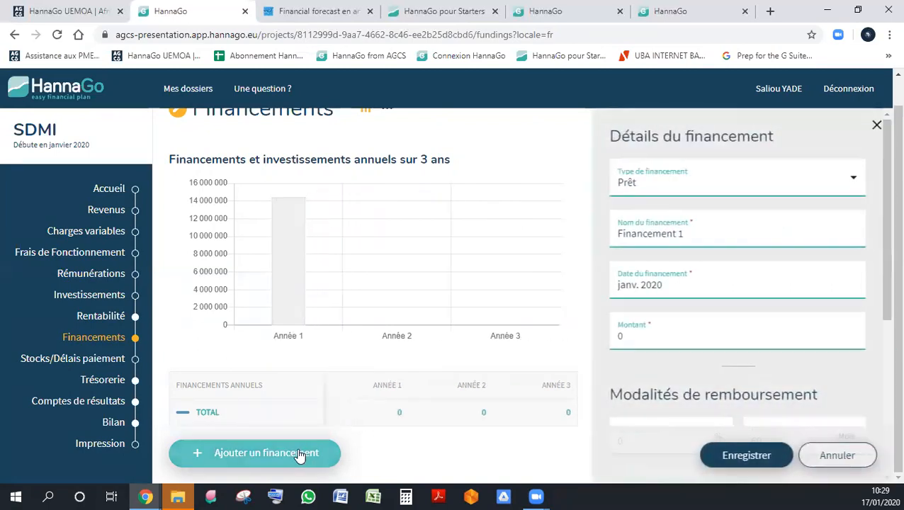
{"action": "left_click", "coordinate": [723, 189]}
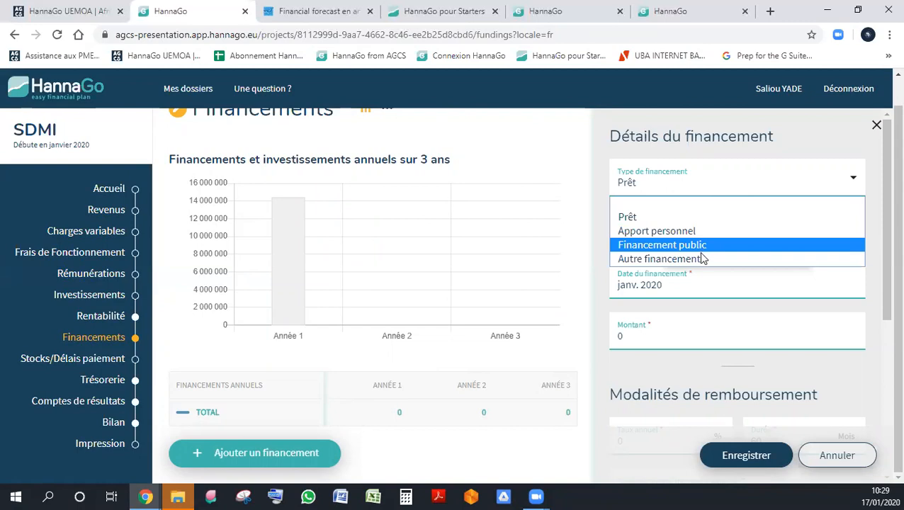
{"action": "left_click", "coordinate": [699, 234]}
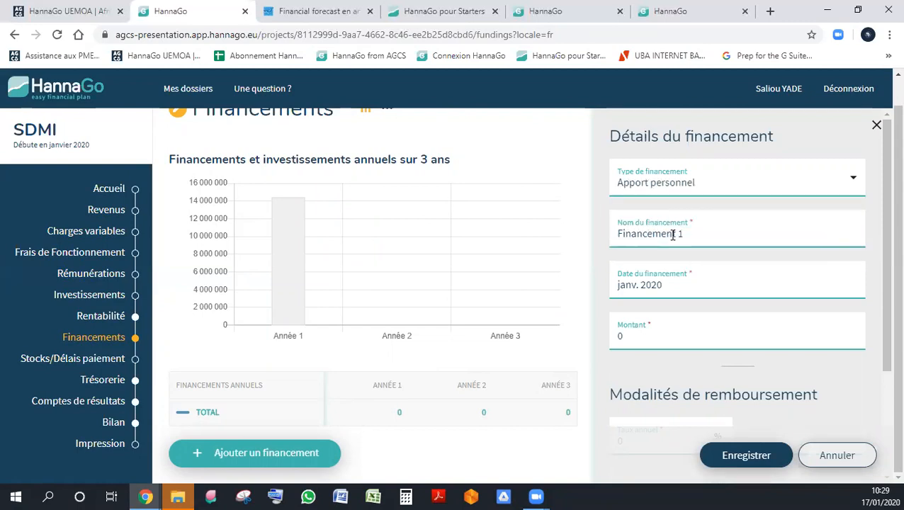
{"action": "triple_click", "coordinate": [674, 236]}
{"action": "type", "text": "Capital C"}
{"action": "key", "text": "BackSpace"}
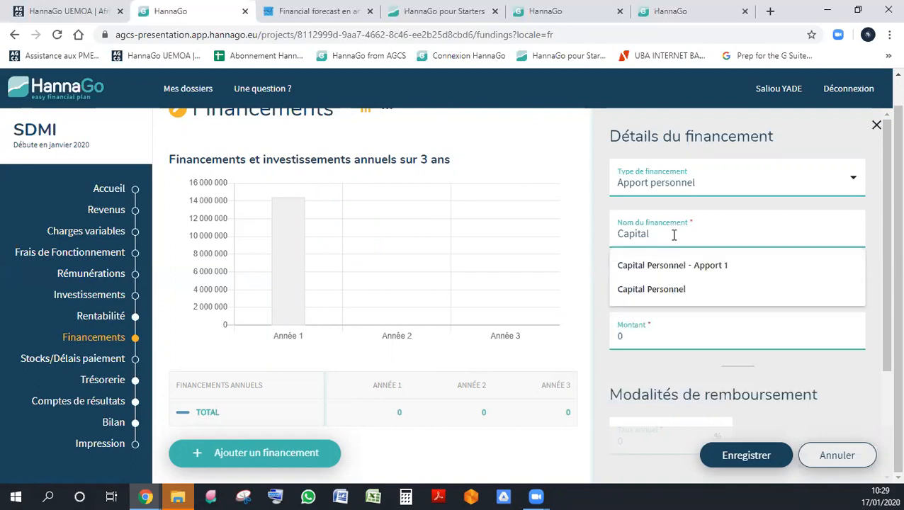
{"action": "type", "text": "Social"}
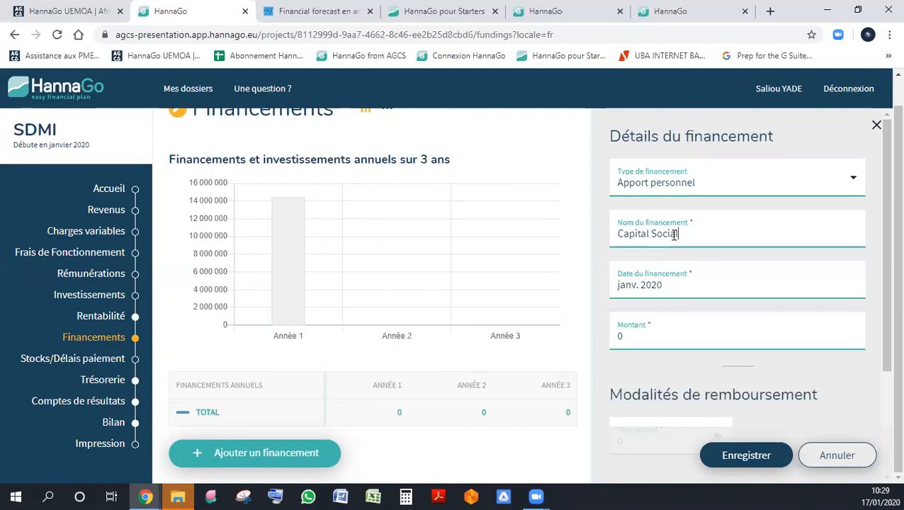
- Date the Capital Social financing January 2020, set its amount to 500000, and save it
{"action": "key", "text": "Tab"}
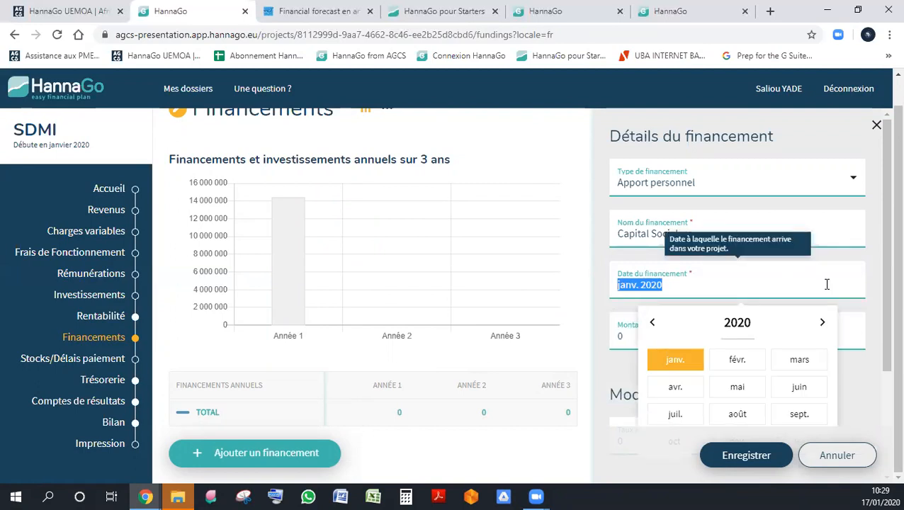
{"action": "left_click", "coordinate": [664, 360]}
{"action": "left_click_drag", "start_coordinate": [662, 360], "coordinate": [656, 340]}
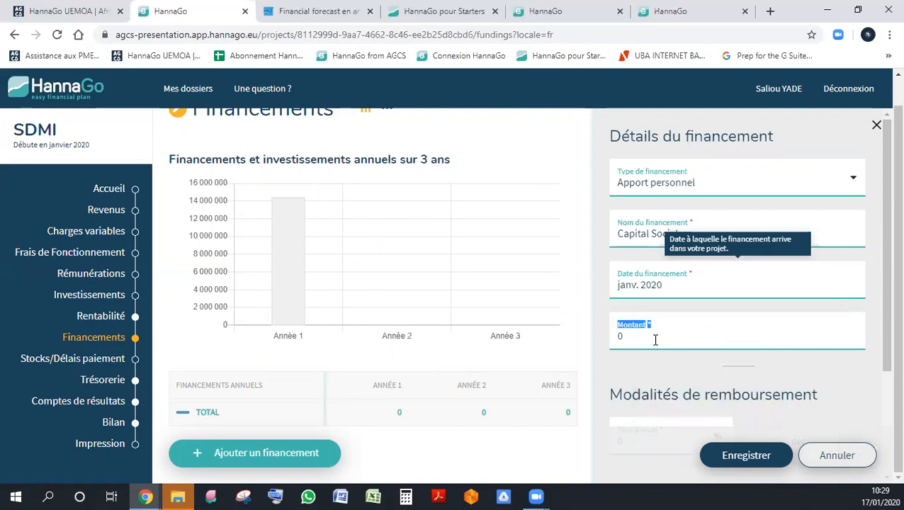
{"action": "left_click", "coordinate": [655, 340]}
{"action": "type", "text": "500000"}
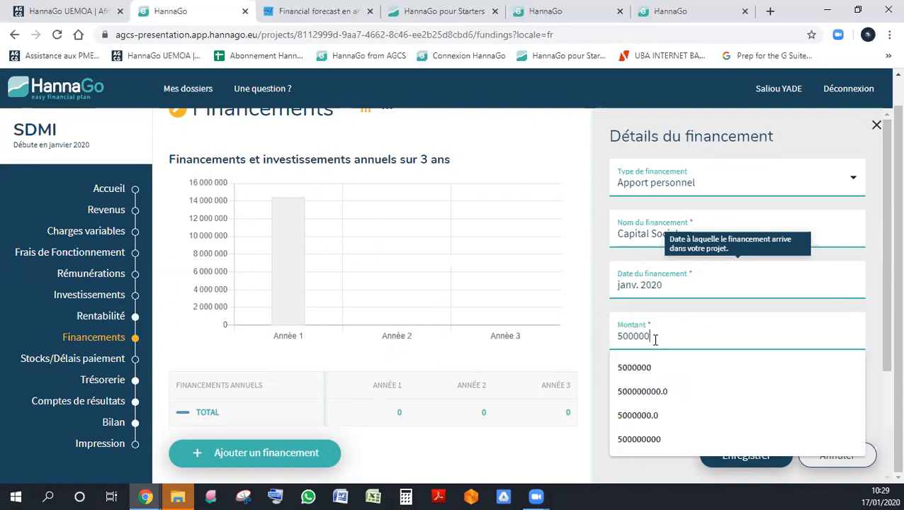
{"action": "left_click", "coordinate": [760, 462]}
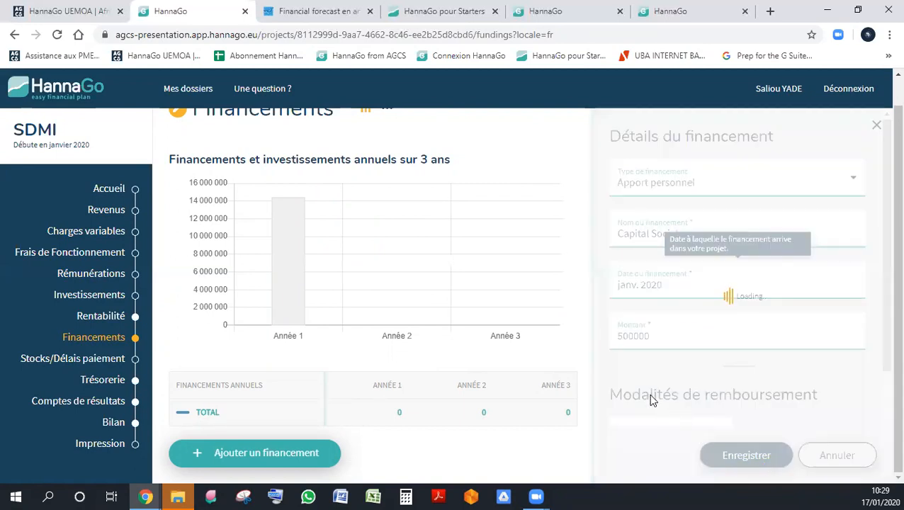
{"action": "mouse_move", "coordinate": [325, 295]}
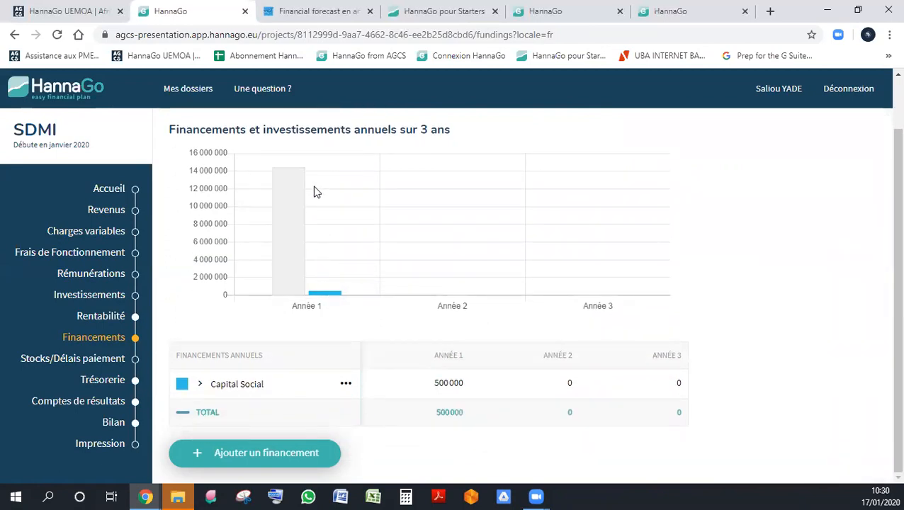
- Start a new financing of type Prêt and name it Prêt Banque 1
{"action": "mouse_move", "coordinate": [301, 201]}
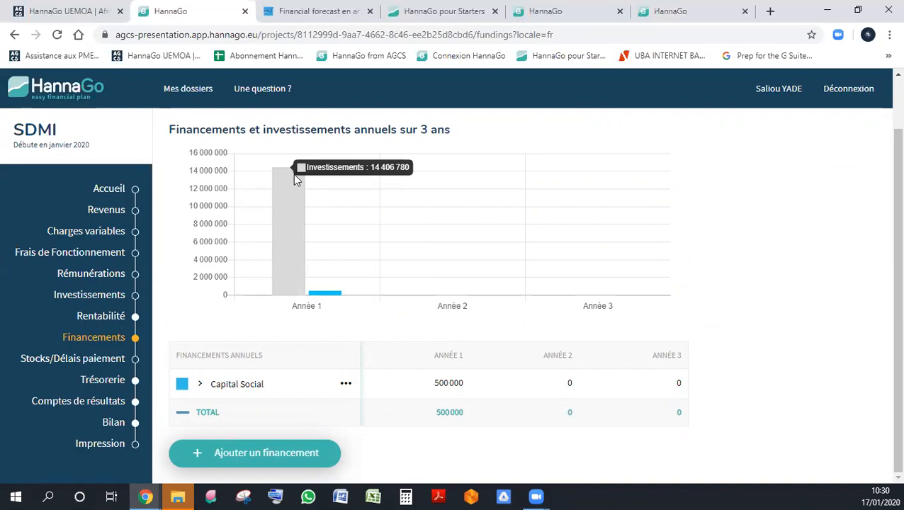
{"action": "left_click", "coordinate": [328, 452]}
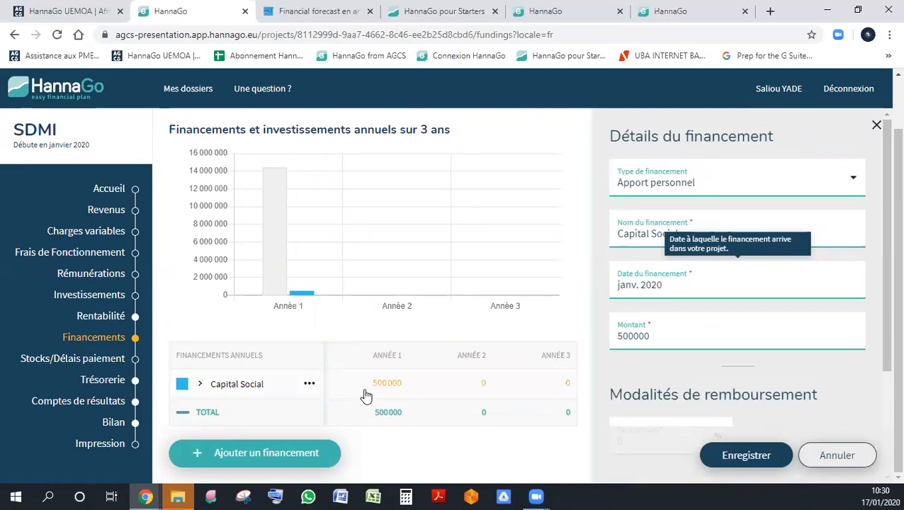
{"action": "left_click", "coordinate": [720, 193]}
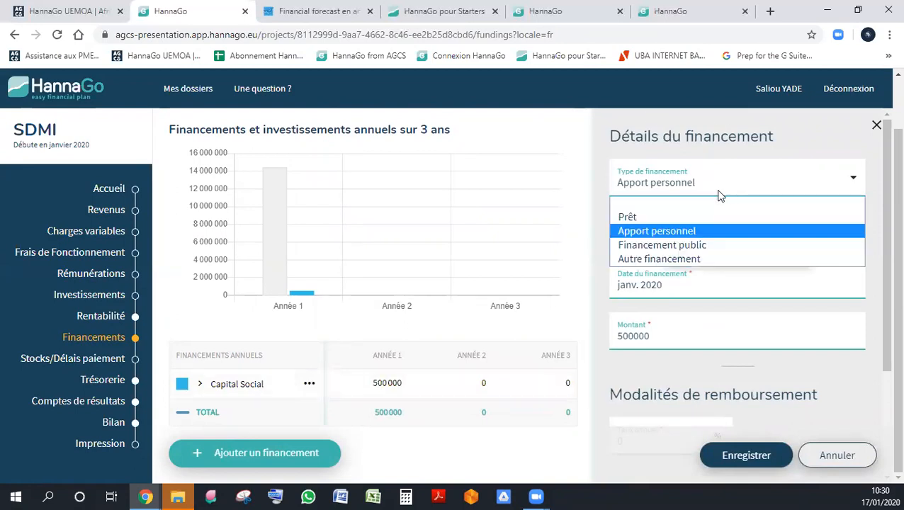
{"action": "left_click", "coordinate": [628, 217]}
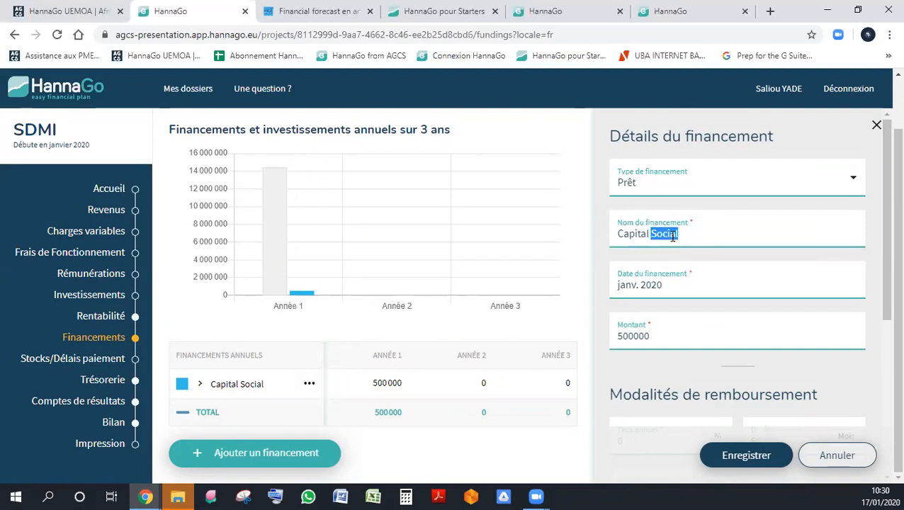
{"action": "triple_click", "coordinate": [673, 239]}
{"action": "type", "text": "Pr"}
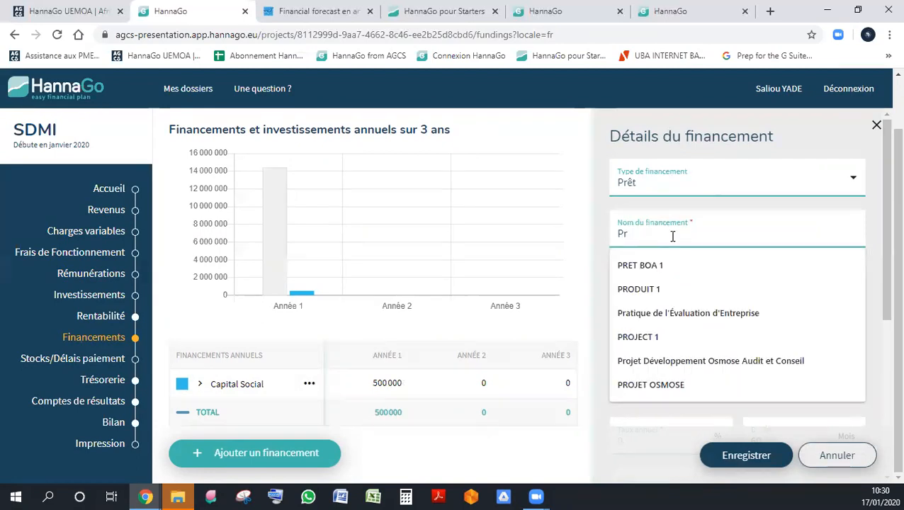
{"action": "type", "text": "êt Ba"}
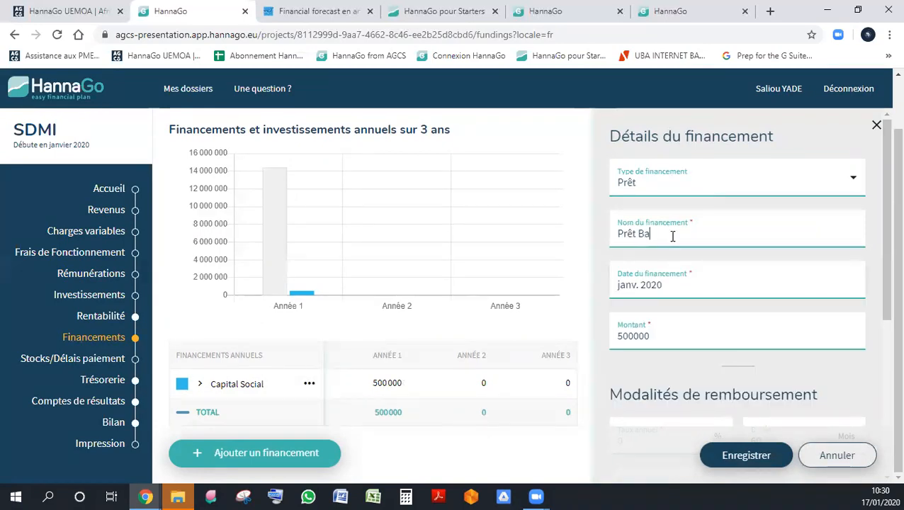
{"action": "type", "text": "nque1"}
{"action": "key", "text": "Tab"}
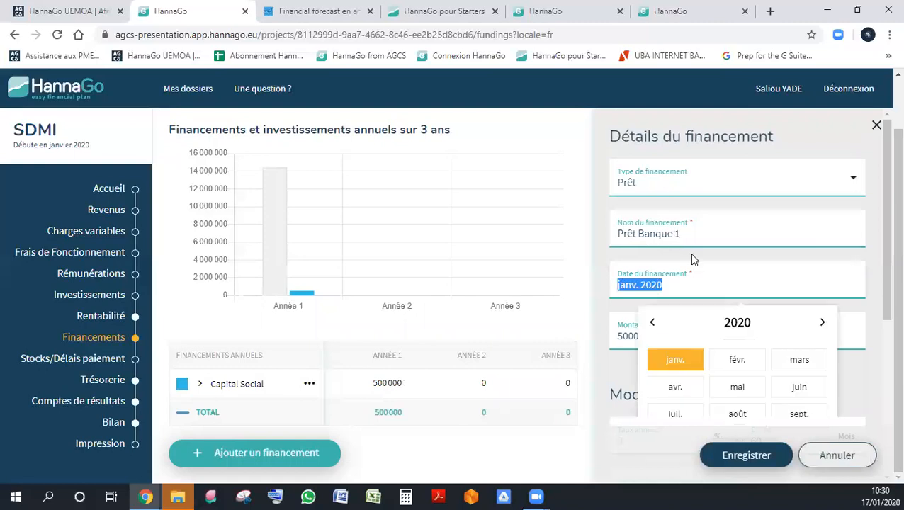
- Date the Prêt Banque 1 financing January 2020 and set its amount to 15000000
{"action": "left_click", "coordinate": [689, 367]}
{"action": "scroll", "coordinate": [732, 254], "scroll_direction": "down", "scroll_amount": 3}
{"action": "scroll", "coordinate": [691, 204], "scroll_direction": "up", "scroll_amount": 1}
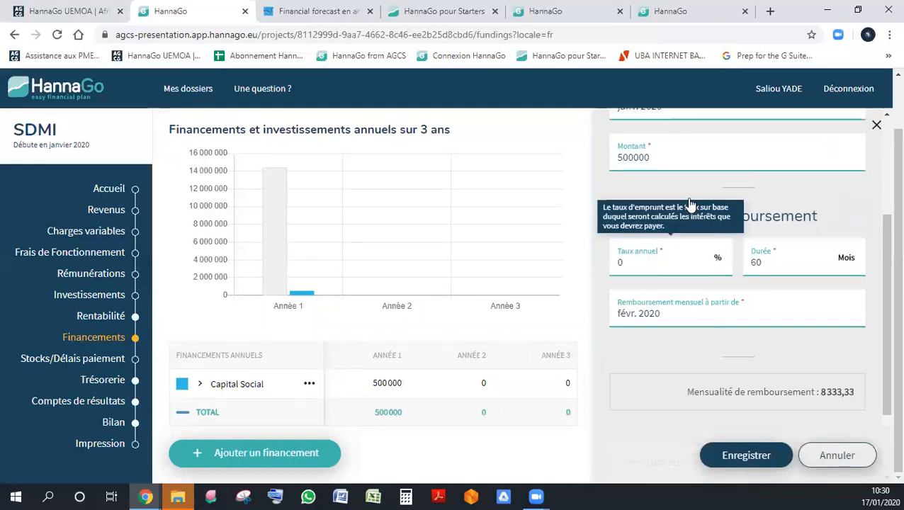
{"action": "scroll", "coordinate": [691, 204], "scroll_direction": "up", "scroll_amount": 2}
{"action": "double_click", "coordinate": [672, 270]}
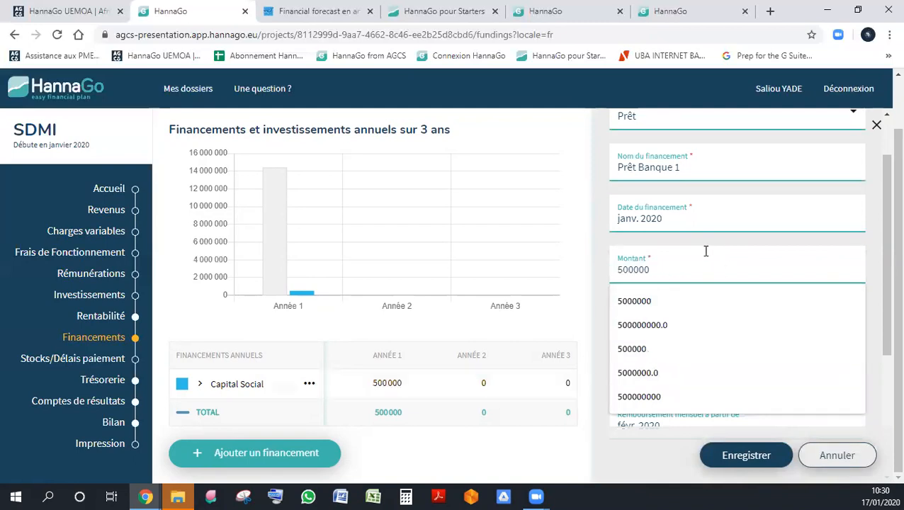
{"action": "type", "text": "15000"}
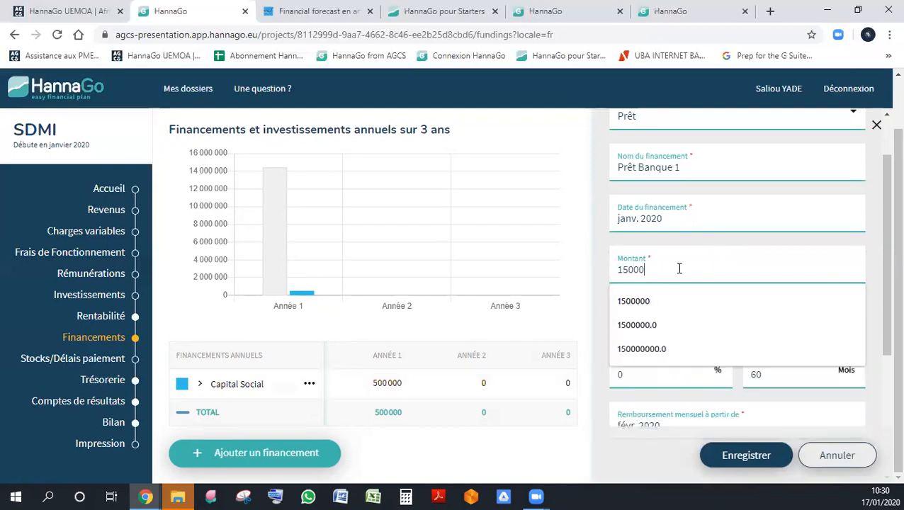
{"action": "type", "text": "0000"}
{"action": "key", "text": "Tab"}
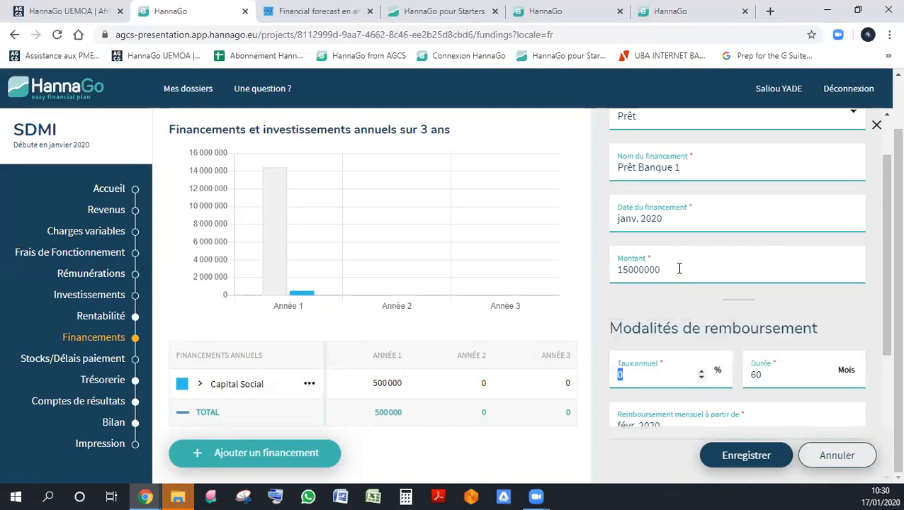
- Set the loan's annual interest rate to 8,5 %, keeping the 60-month duration
{"action": "scroll", "coordinate": [679, 270], "scroll_direction": "down", "scroll_amount": 4}
{"action": "scroll", "coordinate": [688, 253], "scroll_direction": "up", "scroll_amount": 2}
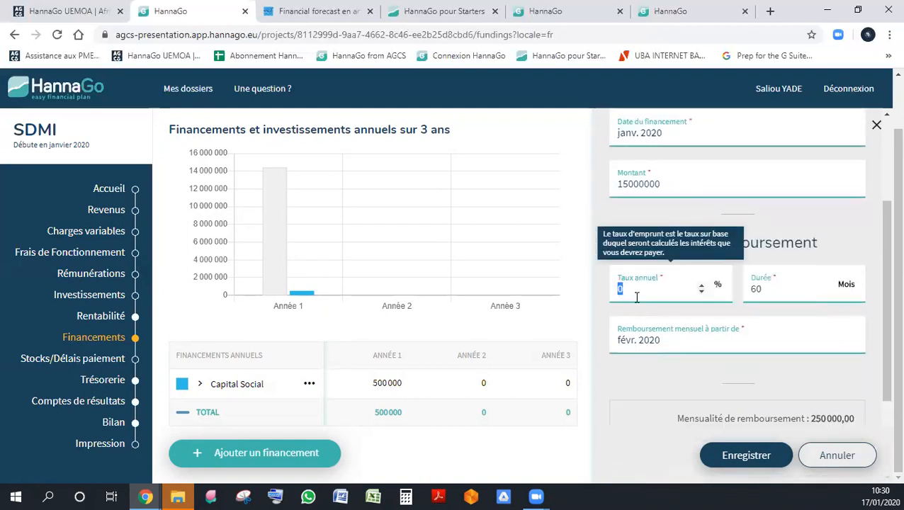
{"action": "type", "text": "8,5"}
{"action": "key", "text": "Tab"}
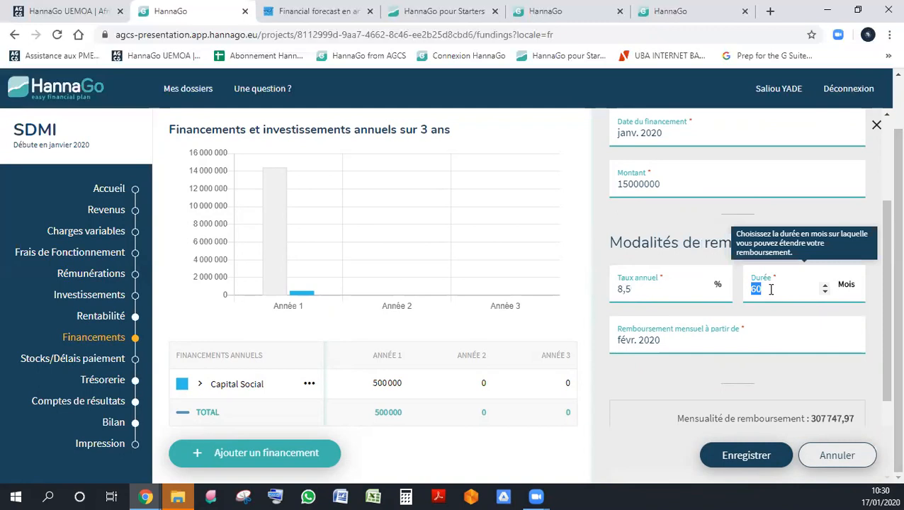
{"action": "double_click", "coordinate": [633, 291]}
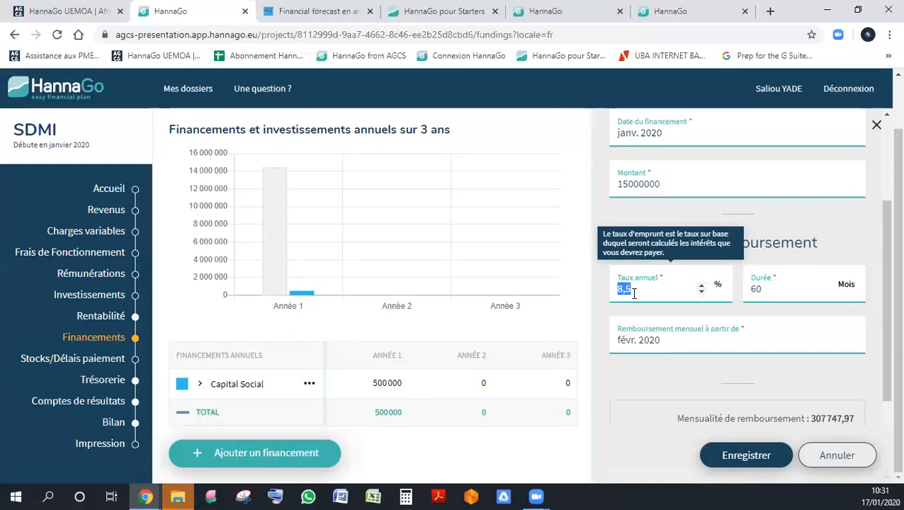
{"action": "key", "text": "BackSpace"}
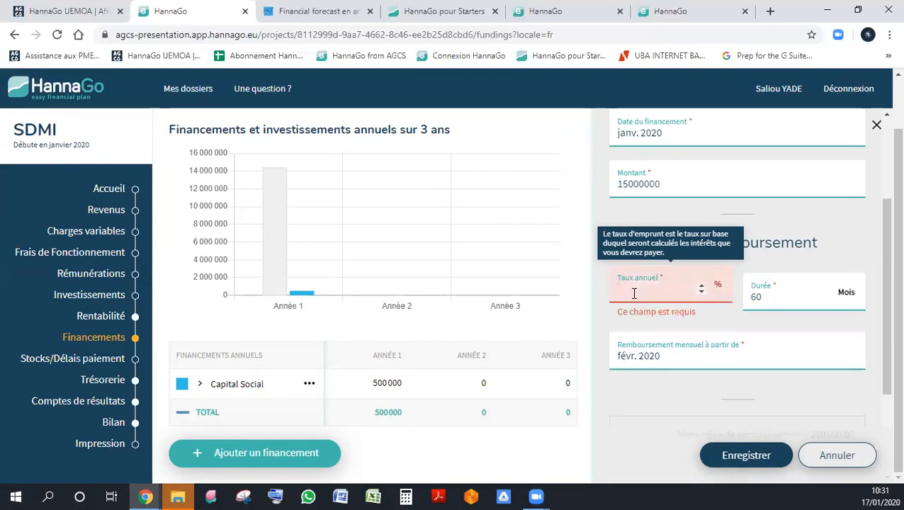
{"action": "type", "text": "8,5"}
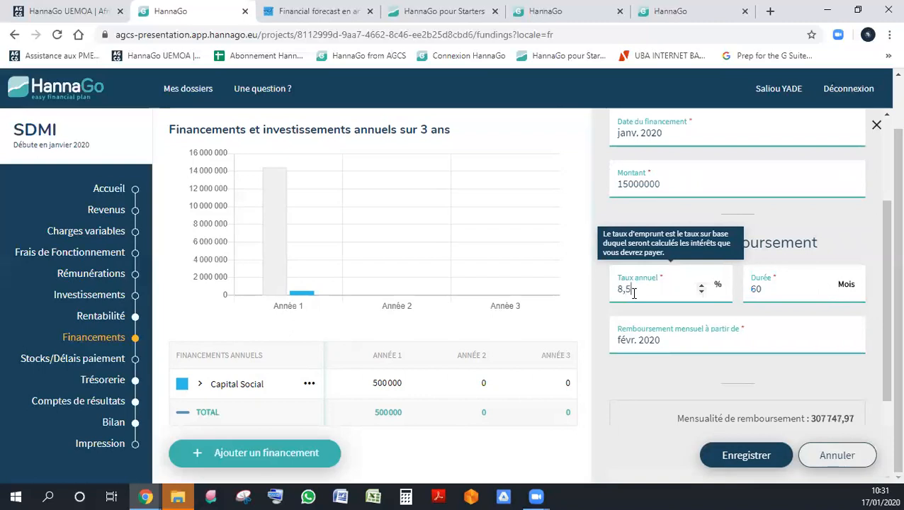
{"action": "key", "text": "Tab"}
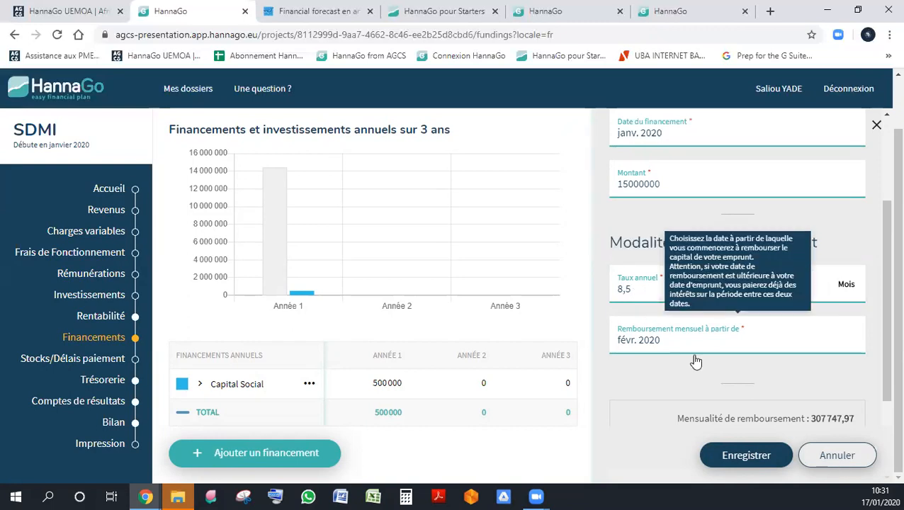
- Choose February 2020 as the start of the loan's monthly repayments and save the financing
{"action": "scroll", "coordinate": [671, 341], "scroll_direction": "down", "scroll_amount": 2}
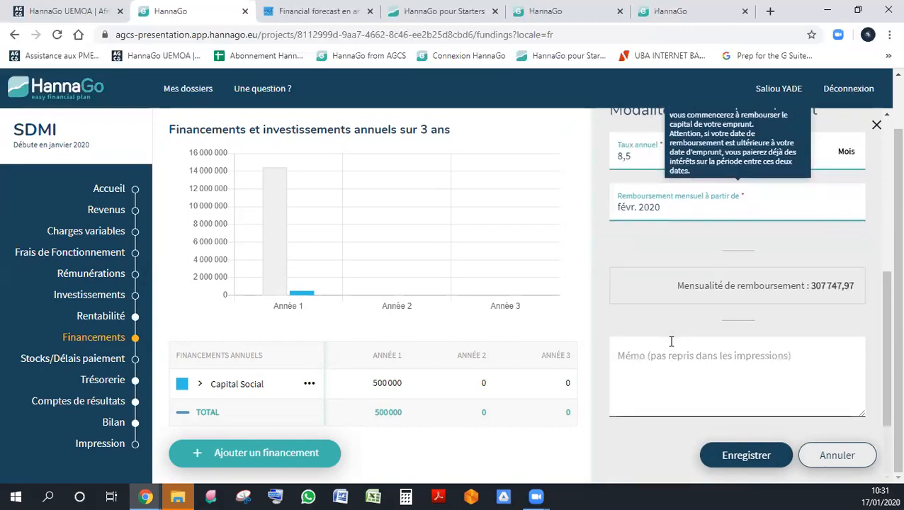
{"action": "left_click", "coordinate": [685, 211]}
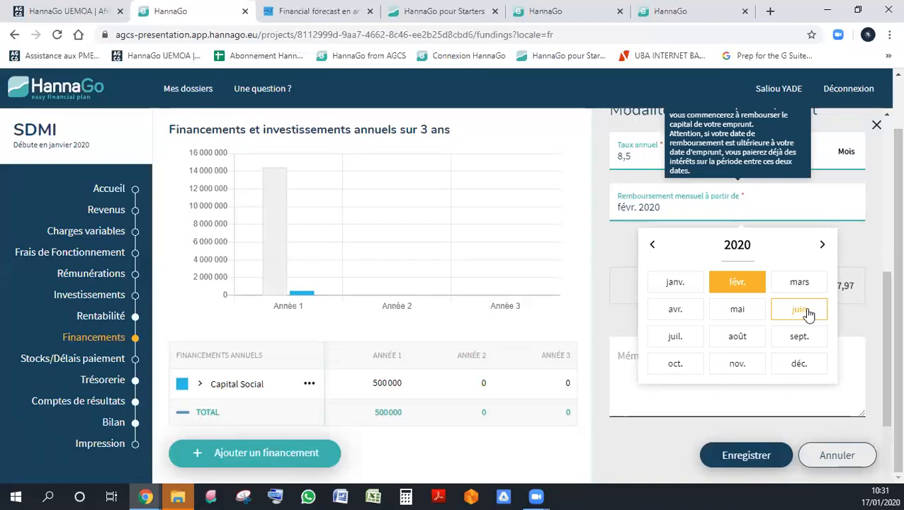
{"action": "left_click", "coordinate": [737, 282]}
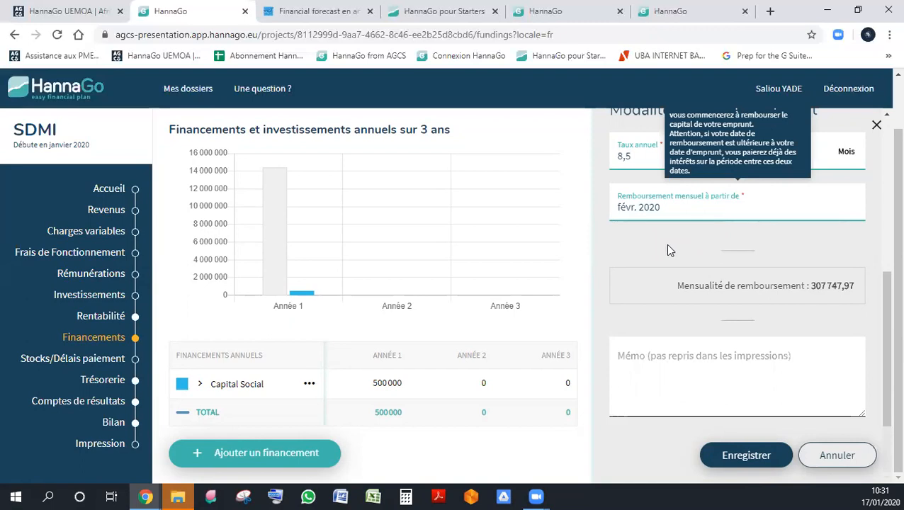
{"action": "left_click", "coordinate": [746, 456]}
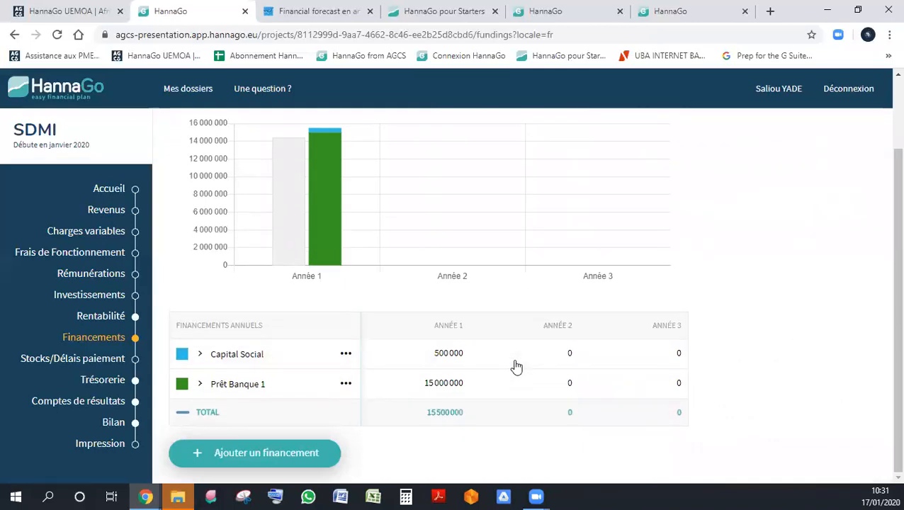
- Open the Stocks/Délais paiement section and look through its customer receivables, supplier debts and minimum stock settings
{"action": "mouse_move", "coordinate": [326, 155]}
{"action": "mouse_move", "coordinate": [291, 150]}
{"action": "left_click", "coordinate": [110, 360]}
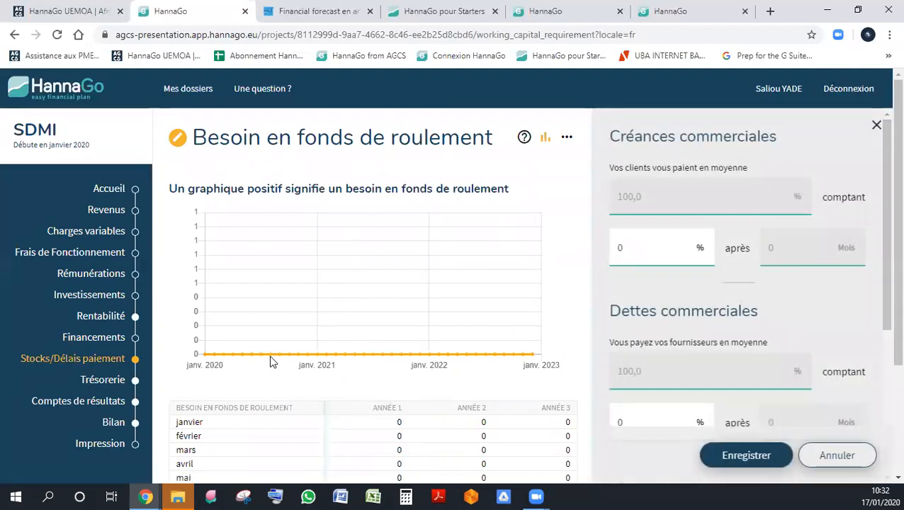
{"action": "scroll", "coordinate": [440, 334], "scroll_direction": "down", "scroll_amount": 3}
{"action": "scroll", "coordinate": [883, 341], "scroll_direction": "down", "scroll_amount": 4}
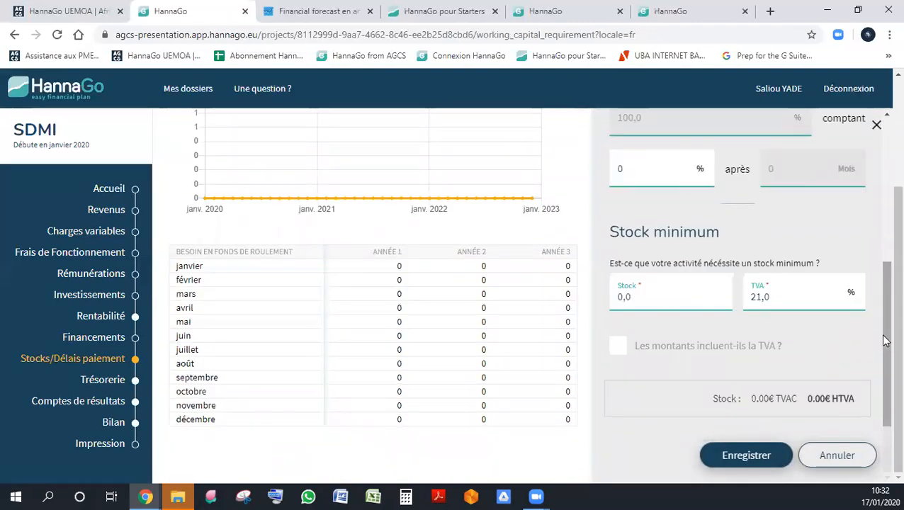
{"action": "scroll", "coordinate": [841, 268], "scroll_direction": "up", "scroll_amount": 4}
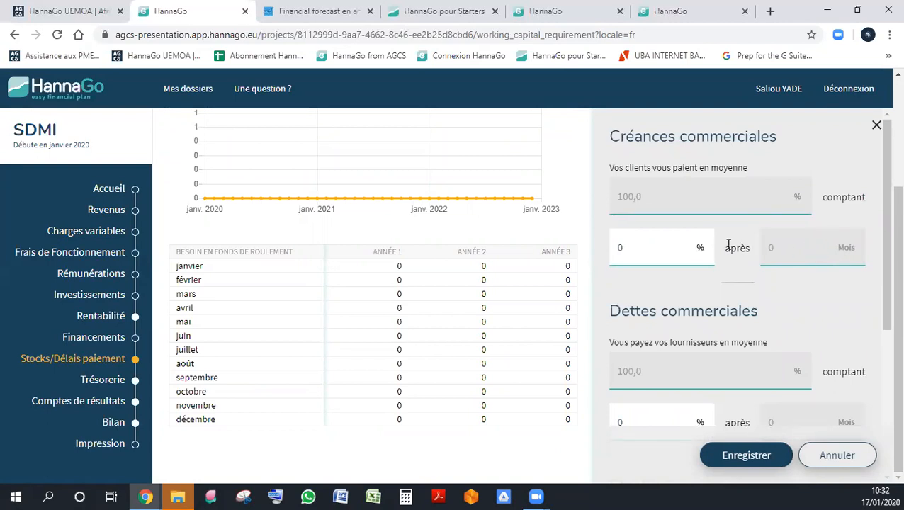
{"action": "scroll", "coordinate": [830, 213], "scroll_direction": "down", "scroll_amount": 2}
{"action": "scroll", "coordinate": [826, 245], "scroll_direction": "up", "scroll_amount": 2}
{"action": "double_click", "coordinate": [641, 248]}
{"action": "left_click", "coordinate": [665, 216]}
- Set the supplier payment terms under Dettes commerciales to 50 % after 1 month
{"action": "scroll", "coordinate": [664, 216], "scroll_direction": "down", "scroll_amount": 3}
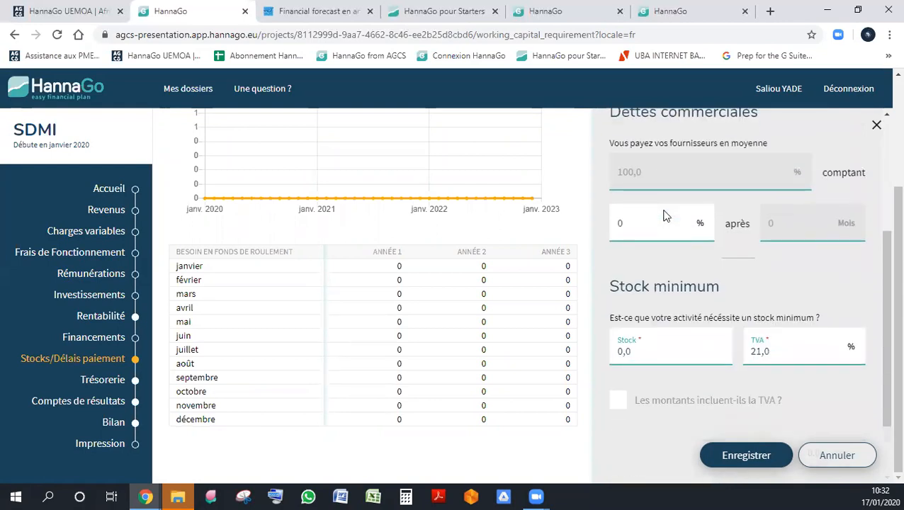
{"action": "left_click", "coordinate": [670, 224]}
{"action": "double_click", "coordinate": [670, 223]}
{"action": "type", "text": "50"}
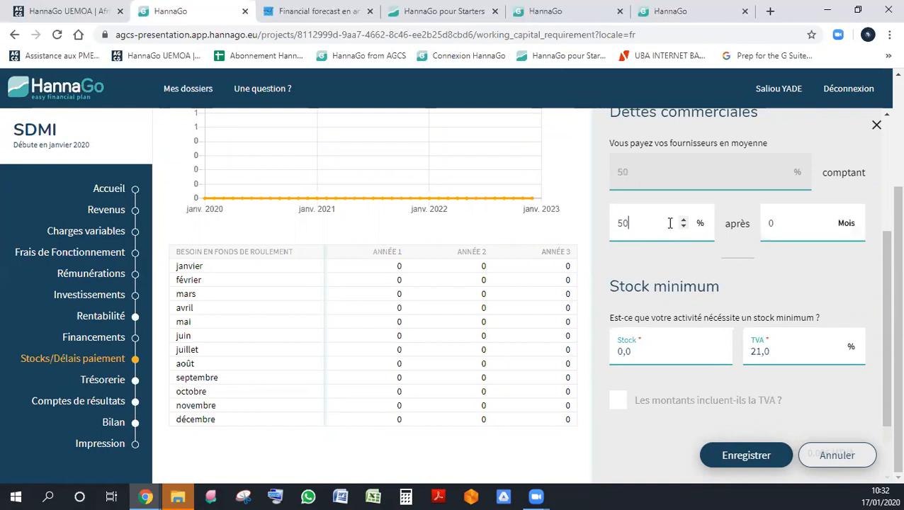
{"action": "scroll", "coordinate": [783, 245], "scroll_direction": "up", "scroll_amount": 1}
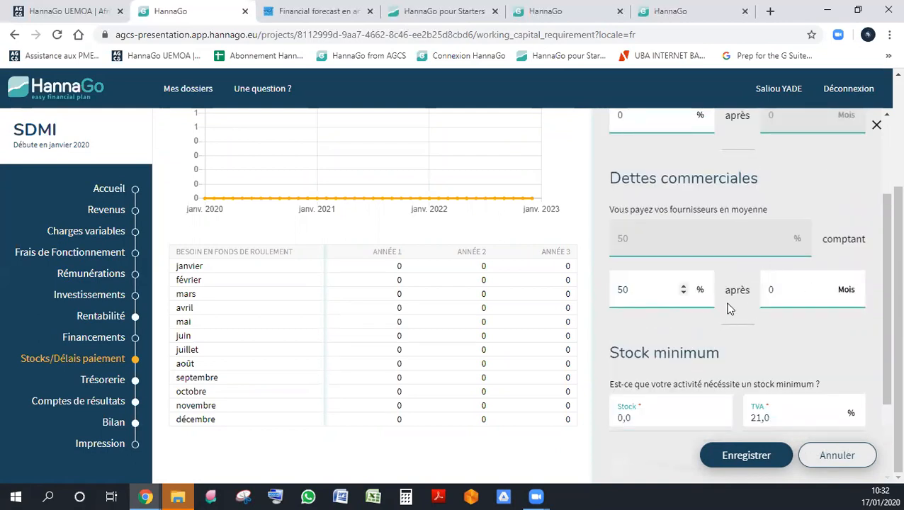
{"action": "left_click", "coordinate": [800, 289]}
{"action": "type", "text": "1"}
{"action": "key", "text": "Tab"}
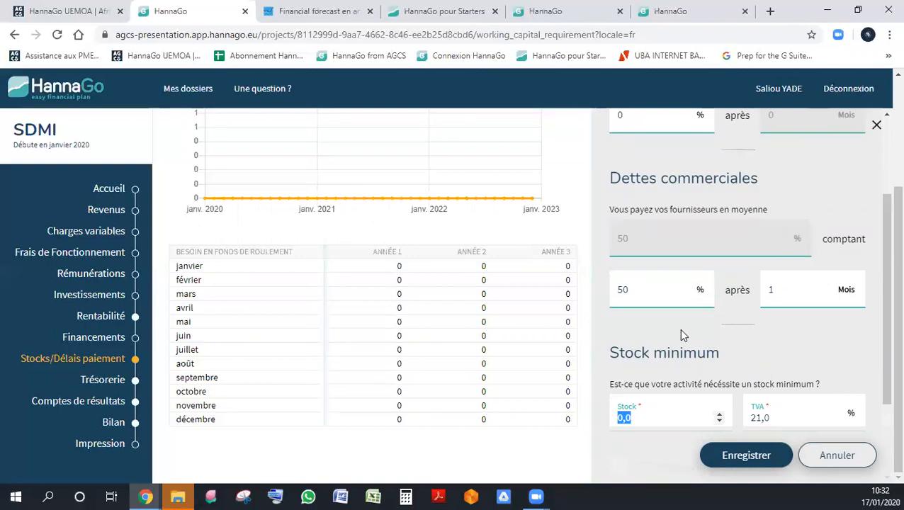
- Set the minimum stock to 500000 with a TVA rate of 18 %
{"action": "scroll", "coordinate": [679, 329], "scroll_direction": "down", "scroll_amount": 2}
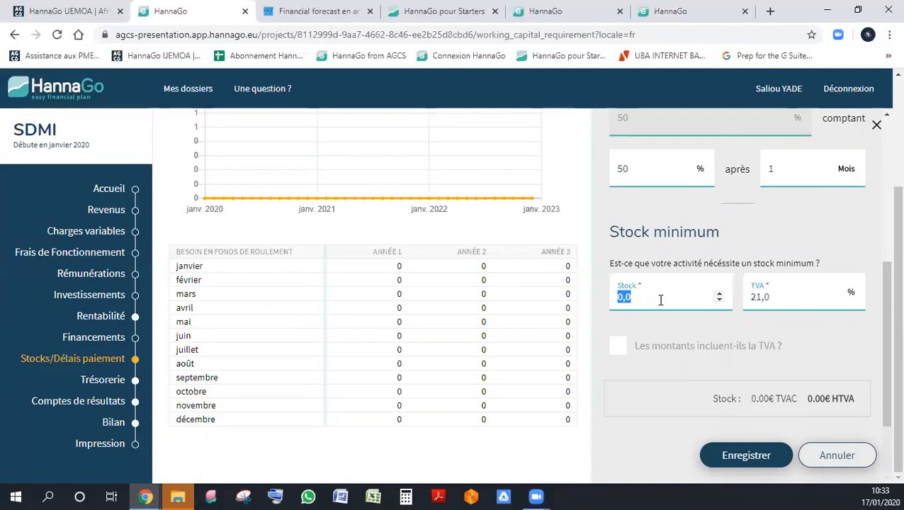
{"action": "left_click", "coordinate": [781, 298]}
{"action": "type", "text": "18"}
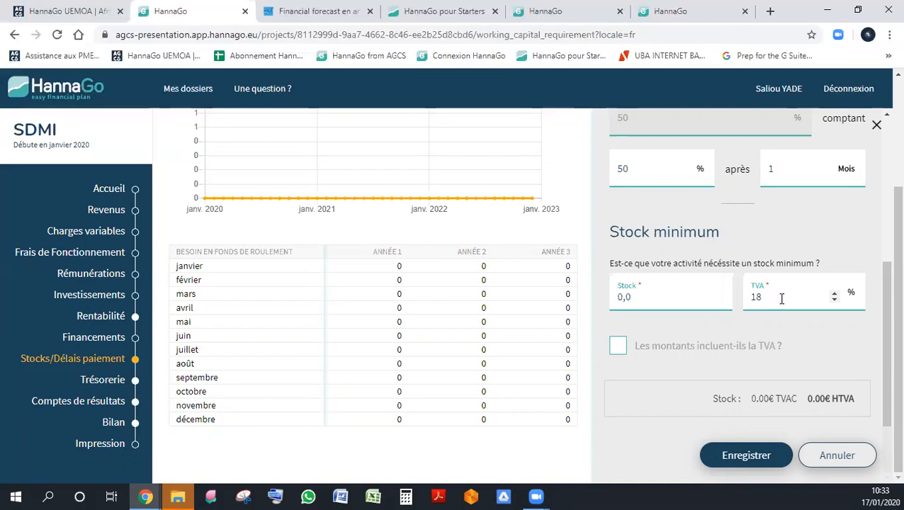
{"action": "left_click", "coordinate": [684, 301]}
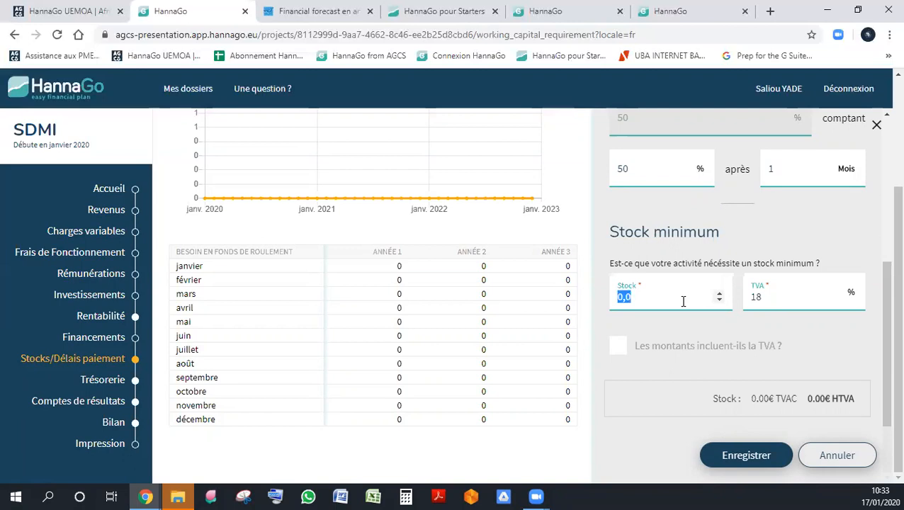
{"action": "type", "text": "500000"}
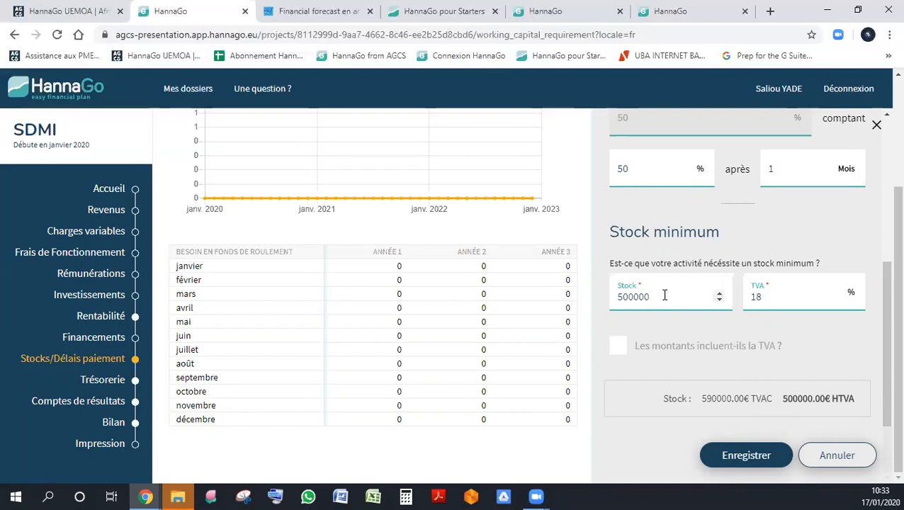
- Mark the stock amount as including TVA, save the working capital settings and view the monthly requirement table
{"action": "left_click", "coordinate": [627, 355]}
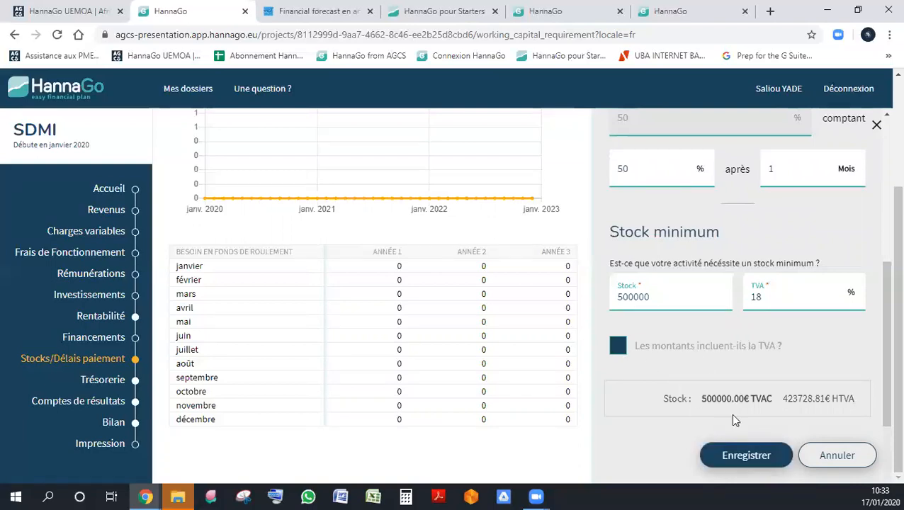
{"action": "left_click", "coordinate": [747, 457]}
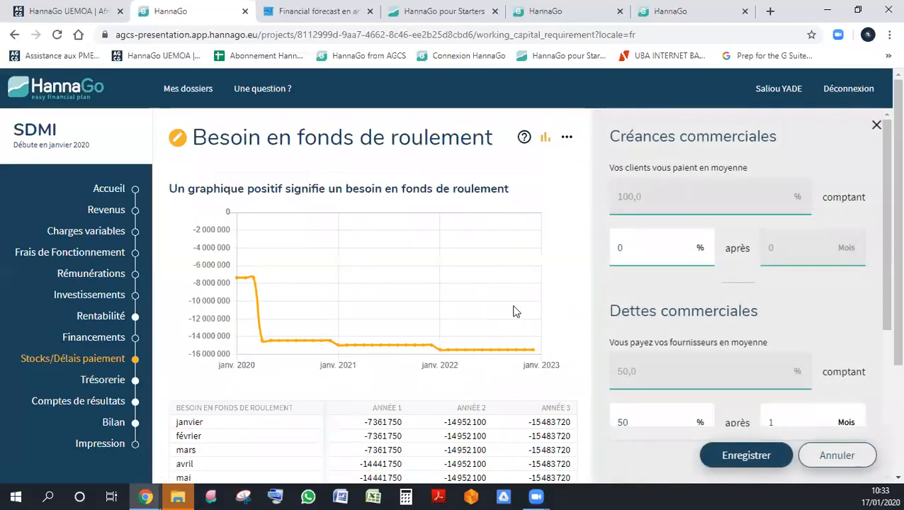
{"action": "scroll", "coordinate": [515, 312], "scroll_direction": "down", "scroll_amount": 2}
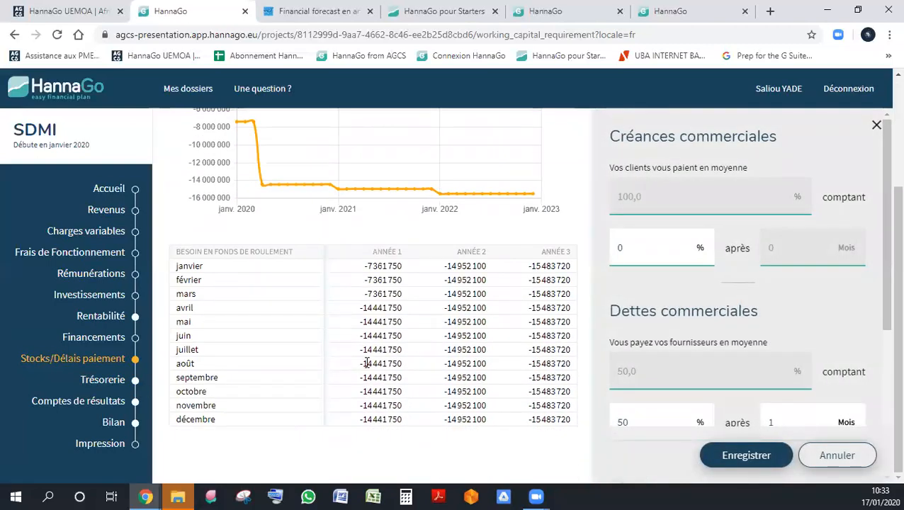
- Set the customer payment terms under Créances commerciales to 50 % after 1 month
{"action": "scroll", "coordinate": [366, 362], "scroll_direction": "up", "scroll_amount": 2}
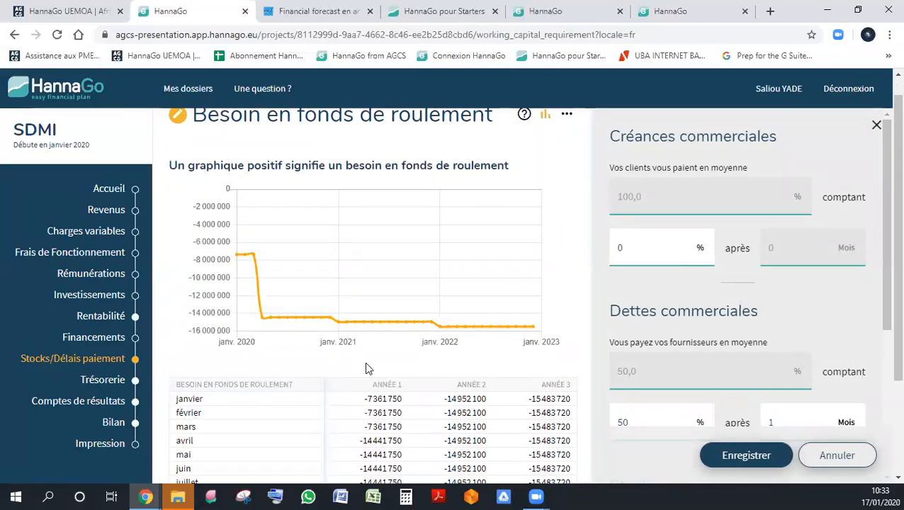
{"action": "scroll", "coordinate": [366, 363], "scroll_direction": "down", "scroll_amount": 2}
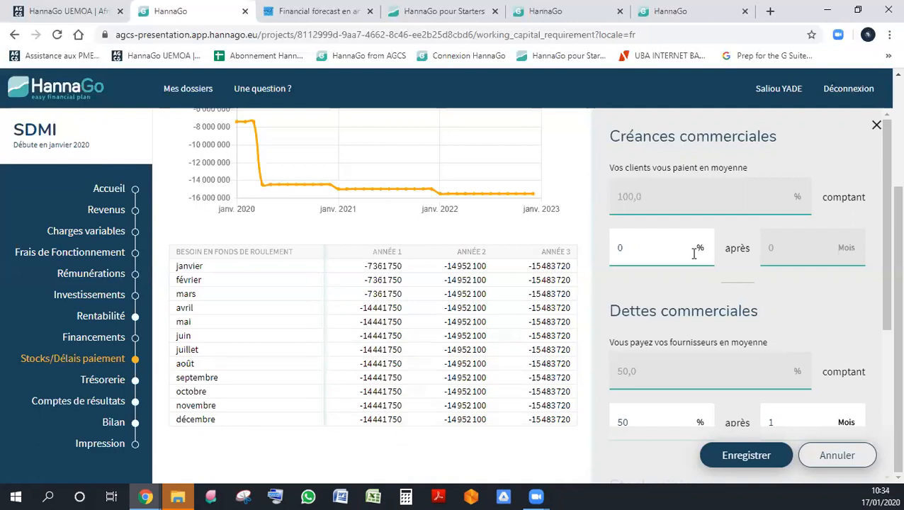
{"action": "scroll", "coordinate": [691, 249], "scroll_direction": "up", "scroll_amount": 2}
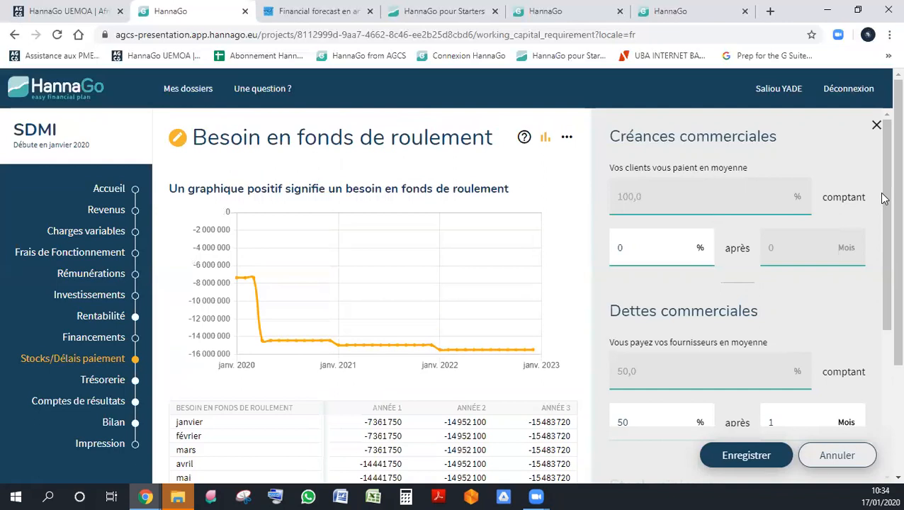
{"action": "left_click", "coordinate": [657, 243]}
{"action": "key", "text": "ctrl+a"}
{"action": "type", "text": "50"}
{"action": "key", "text": "Tab"}
{"action": "type", "text": "1"}
{"action": "key", "text": "Tab"}
- Set the deferred share of supplier payments under Dettes commerciales to 0 %, save, and view the monthly working capital requirement table
{"action": "scroll", "coordinate": [753, 246], "scroll_direction": "down", "scroll_amount": 3}
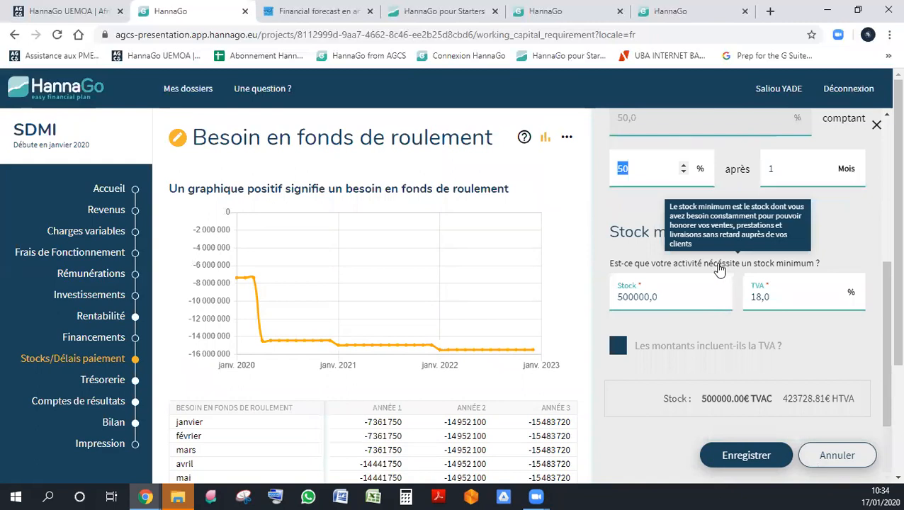
{"action": "type", "text": "0"}
{"action": "key", "text": "Tab"}
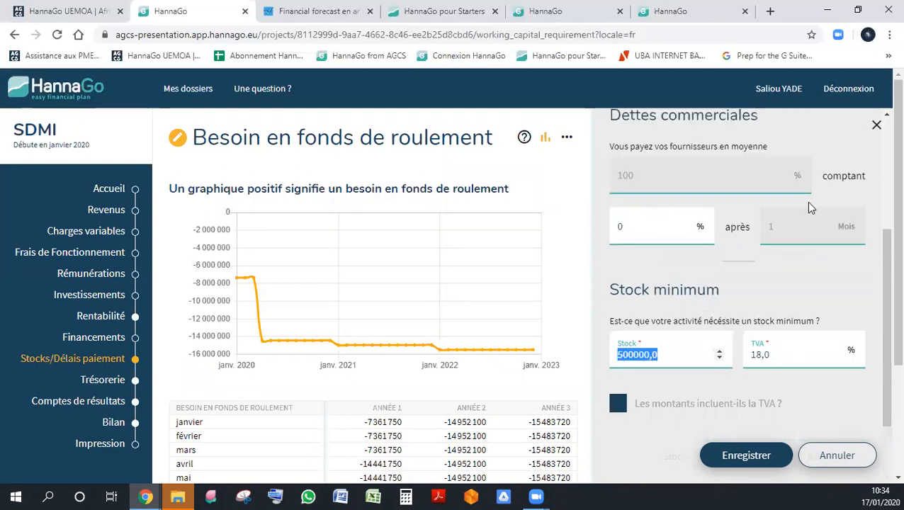
{"action": "left_click", "coordinate": [745, 457]}
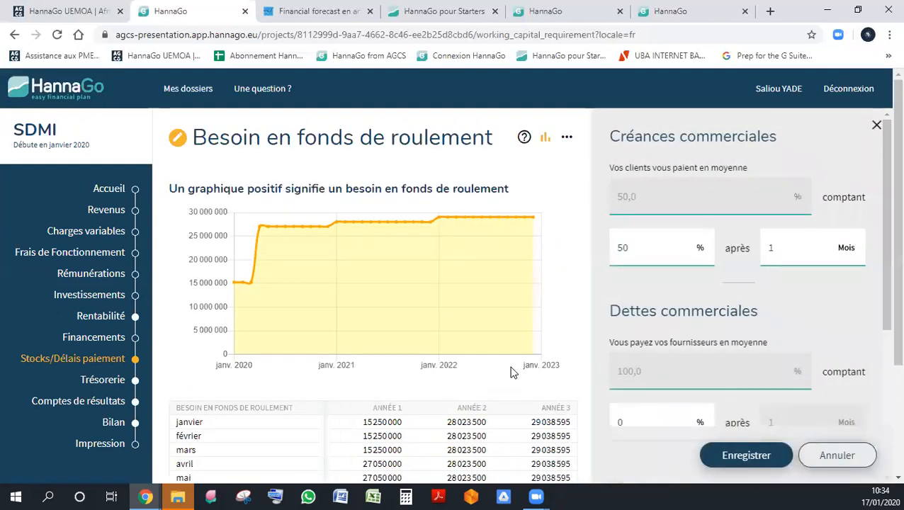
{"action": "scroll", "coordinate": [513, 374], "scroll_direction": "down", "scroll_amount": 2}
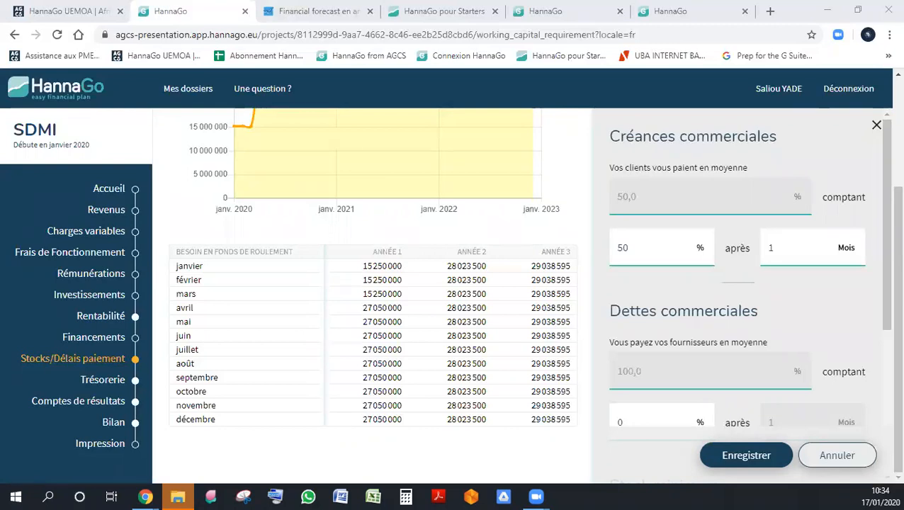
- Set the deferred payment share back to 0 % for customers and 50 % after 1 month for suppliers, save, and view the requirement table
{"action": "left_click", "coordinate": [833, 464]}
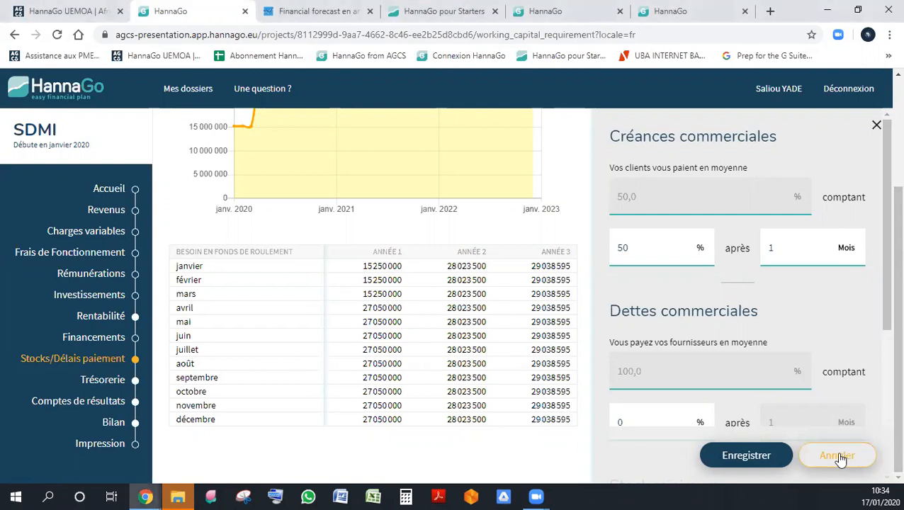
{"action": "mouse_move", "coordinate": [700, 324]}
{"action": "scroll", "coordinate": [700, 324], "scroll_direction": "up", "scroll_amount": 3}
{"action": "double_click", "coordinate": [661, 230]}
{"action": "key", "text": "BackSpace"}
{"action": "scroll", "coordinate": [728, 305], "scroll_direction": "down", "scroll_amount": 2}
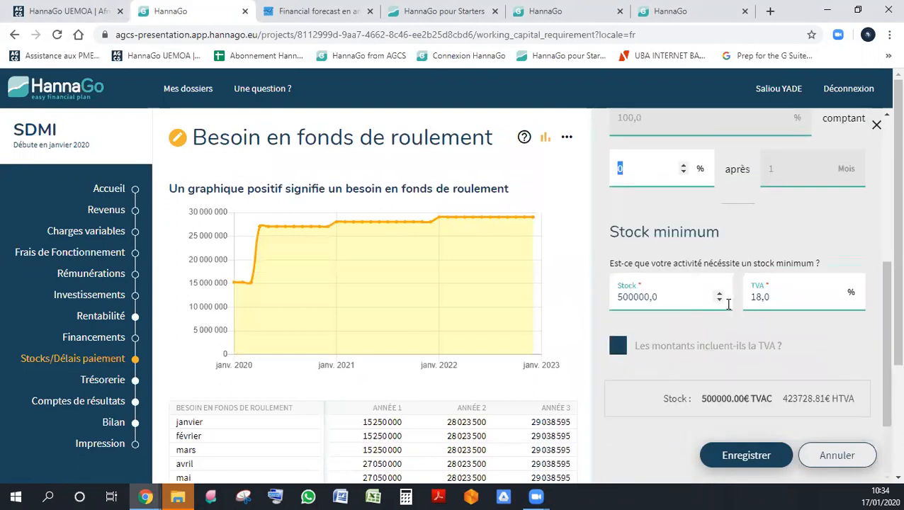
{"action": "type", "text": "50"}
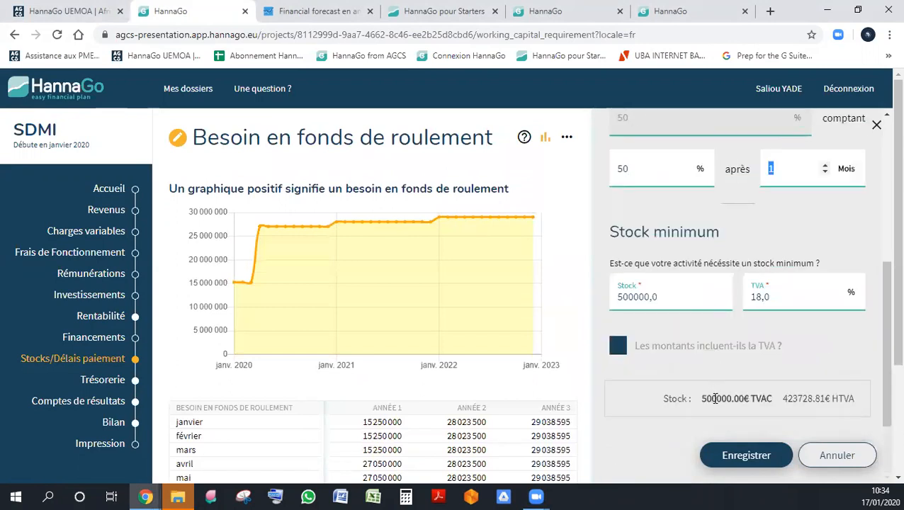
{"action": "left_click", "coordinate": [748, 457]}
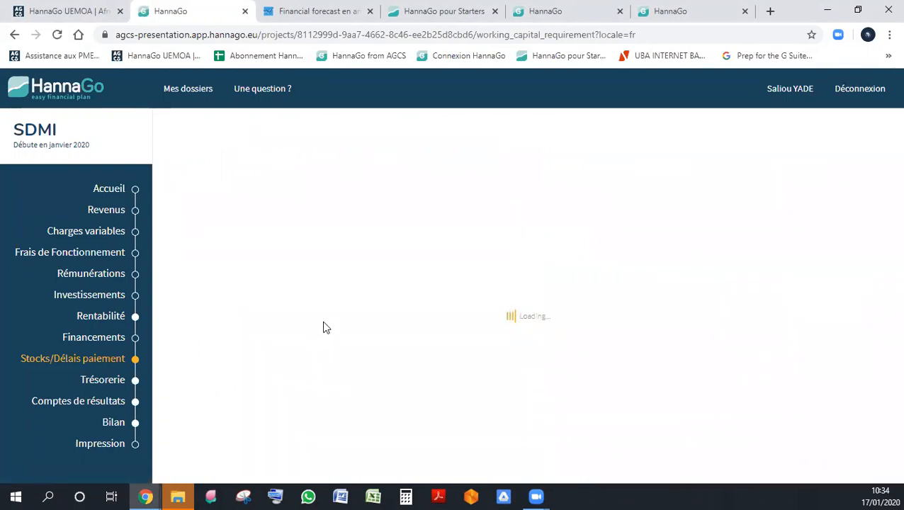
{"action": "scroll", "coordinate": [323, 322], "scroll_direction": "down", "scroll_amount": 2}
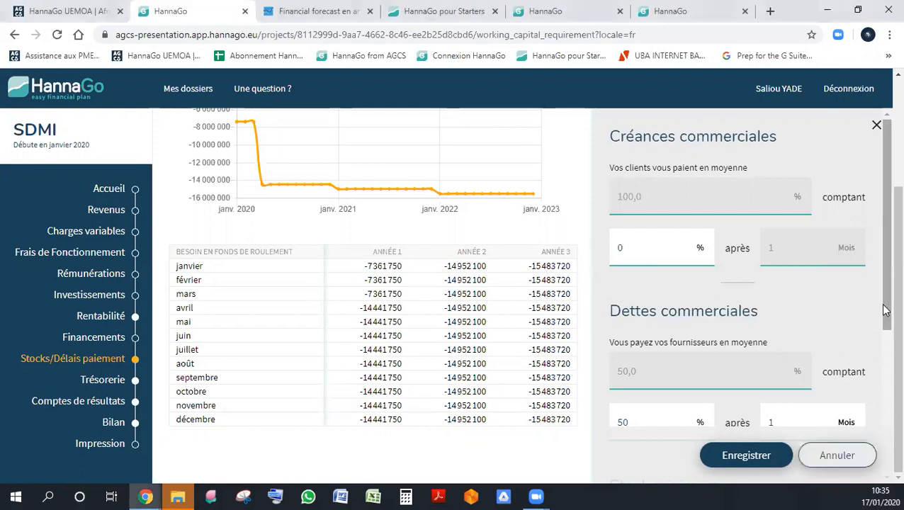
- Check the annual profitability table under Rentabilité and bring up the monthly cash flow table under Trésorerie
{"action": "left_click", "coordinate": [114, 317]}
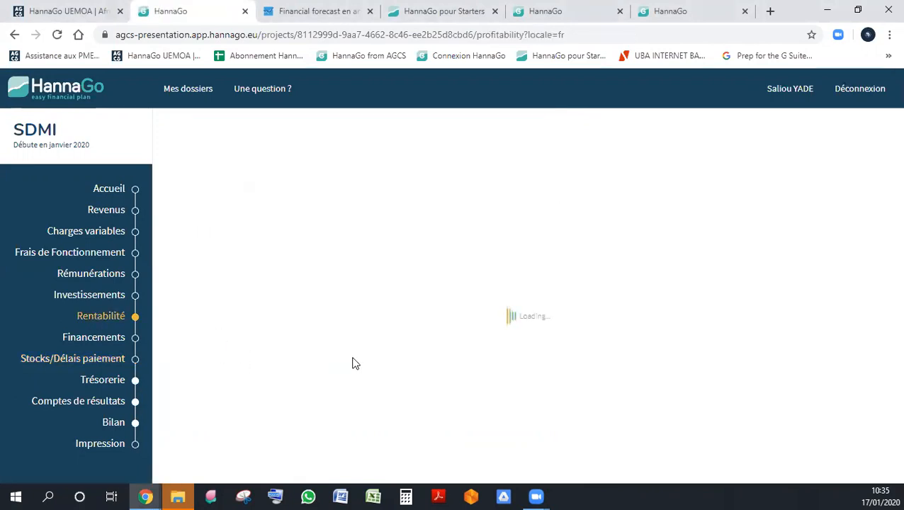
{"action": "scroll", "coordinate": [355, 363], "scroll_direction": "down", "scroll_amount": 1}
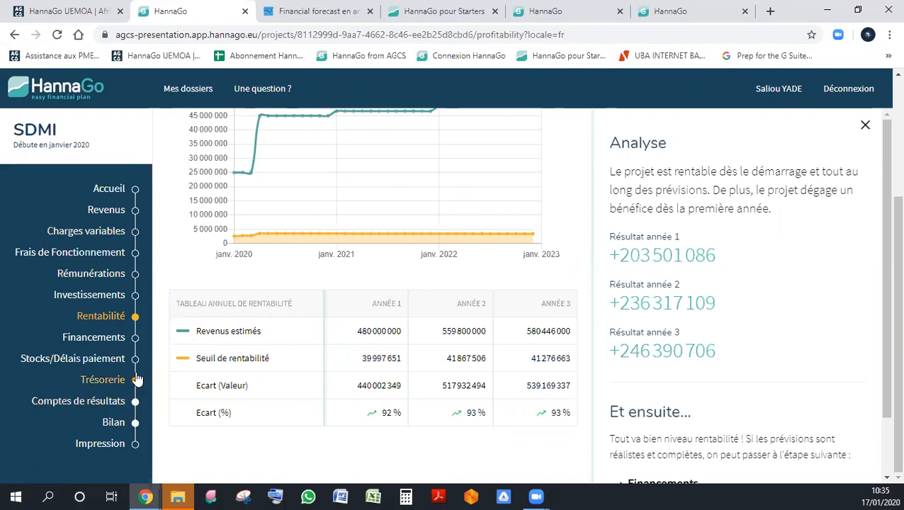
{"action": "left_click", "coordinate": [115, 383]}
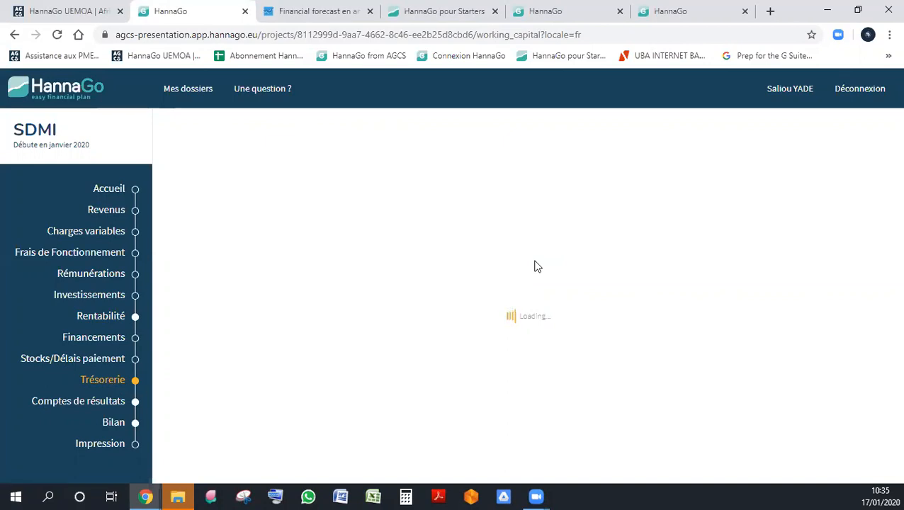
{"action": "scroll", "coordinate": [536, 267], "scroll_direction": "down", "scroll_amount": 5}
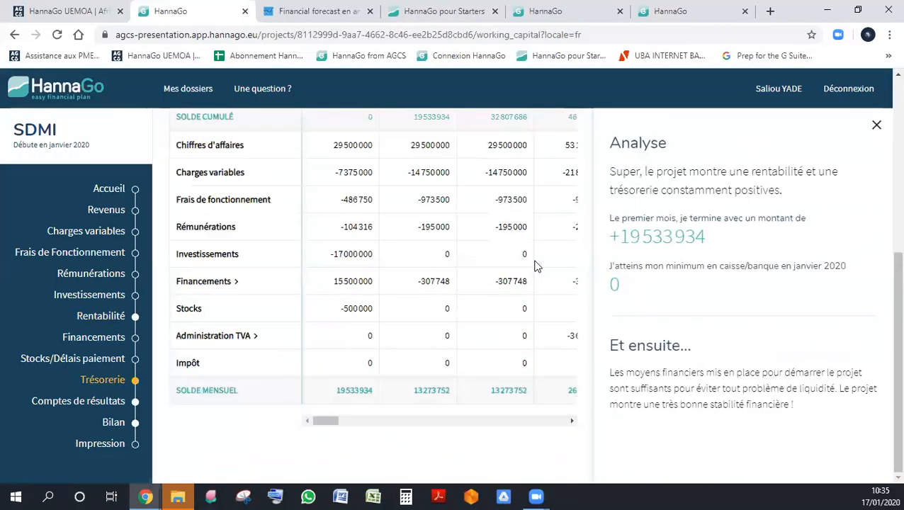
- Look through the Trésorerie chart and monthly cash flow table at full width, with the analysis closed
{"action": "scroll", "coordinate": [537, 267], "scroll_direction": "up", "scroll_amount": 4}
{"action": "scroll", "coordinate": [536, 266], "scroll_direction": "down", "scroll_amount": 4}
{"action": "scroll", "coordinate": [434, 274], "scroll_direction": "up", "scroll_amount": 1}
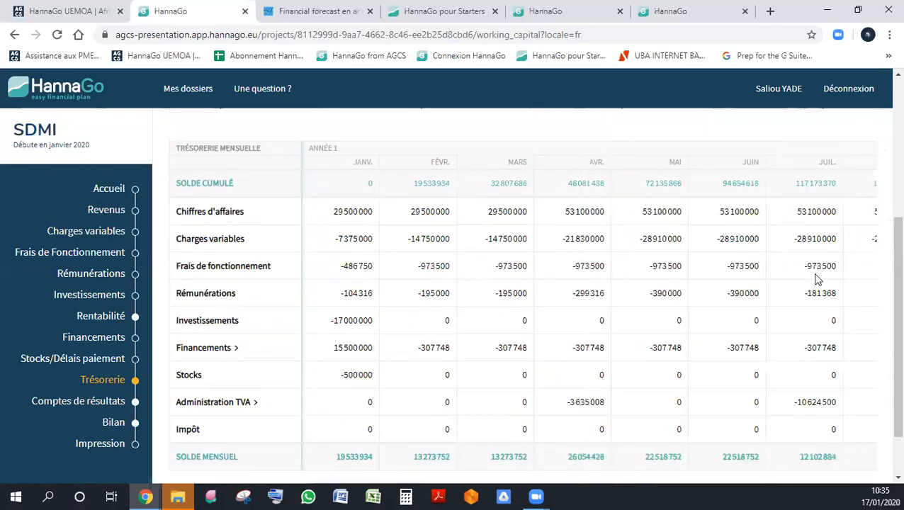
{"action": "scroll", "coordinate": [506, 342], "scroll_direction": "down", "scroll_amount": 1}
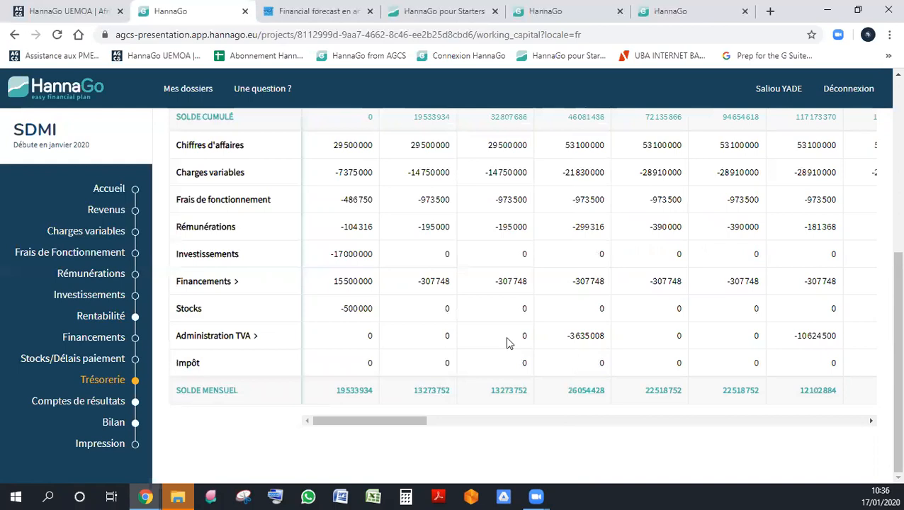
{"action": "scroll", "coordinate": [545, 343], "scroll_direction": "up", "scroll_amount": 2}
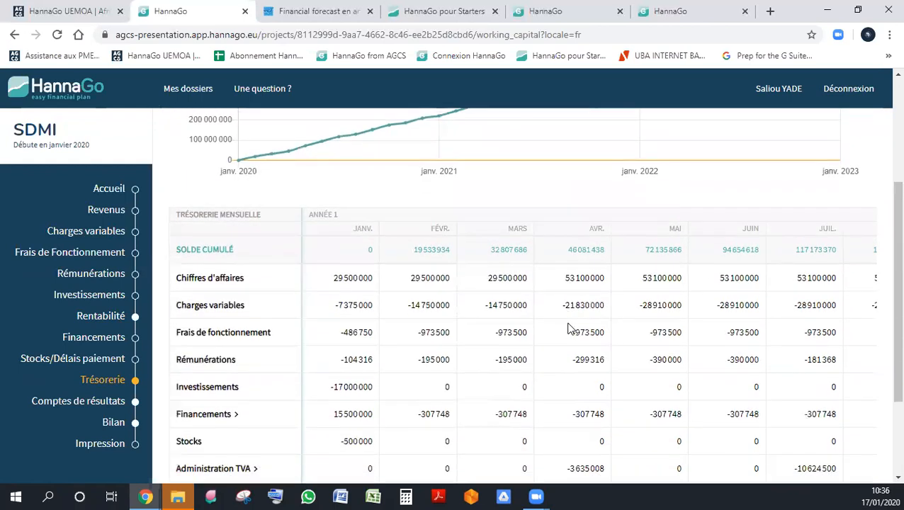
{"action": "scroll", "coordinate": [568, 330], "scroll_direction": "down", "scroll_amount": 1}
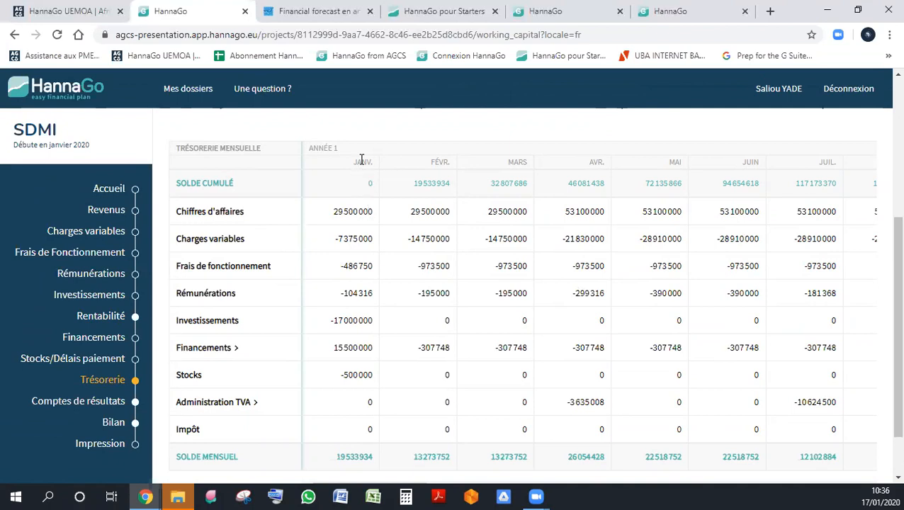
{"action": "scroll", "coordinate": [435, 434], "scroll_direction": "down", "scroll_amount": 2}
{"action": "left_click_drag", "start_coordinate": [400, 421], "coordinate": [151, 408]}
{"action": "scroll", "coordinate": [338, 248], "scroll_direction": "up", "scroll_amount": 1}
{"action": "scroll", "coordinate": [338, 248], "scroll_direction": "up", "scroll_amount": 1}
{"action": "scroll", "coordinate": [352, 297], "scroll_direction": "down", "scroll_amount": 1}
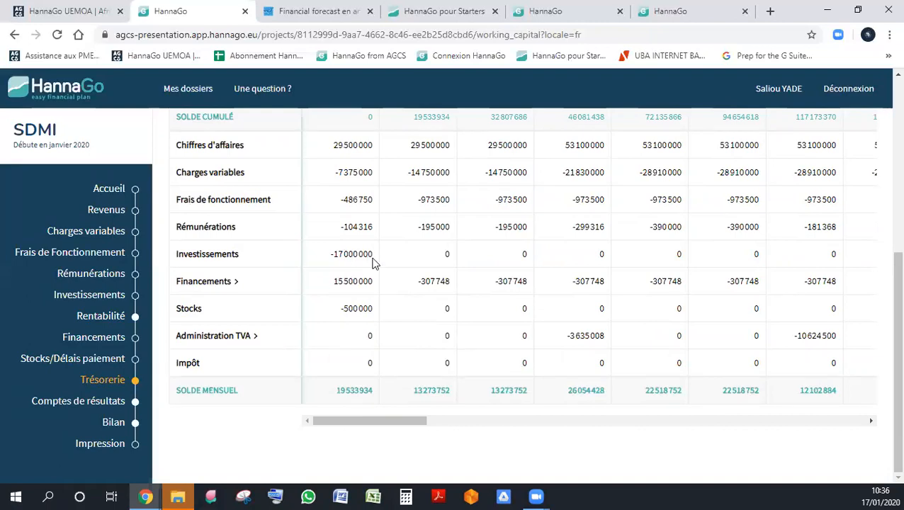
- Expand the Financements row of the cash flow table and examine the monthly capital and interest lines
{"action": "left_click", "coordinate": [236, 285]}
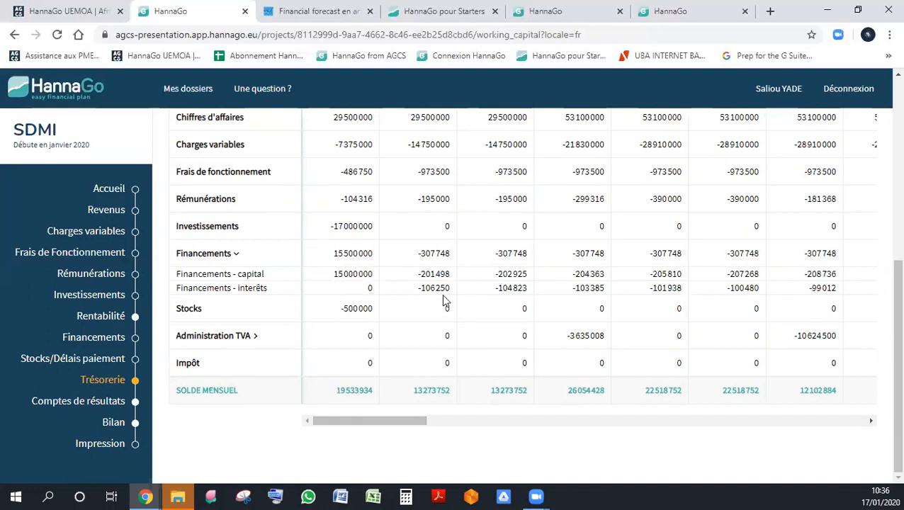
{"action": "mouse_move", "coordinate": [393, 424]}
{"action": "left_mouse_down"}
{"action": "mouse_move", "coordinate": [430, 422]}
{"action": "mouse_move", "coordinate": [392, 421]}
{"action": "left_mouse_up"}
{"action": "left_click_drag", "start_coordinate": [372, 426], "coordinate": [344, 406]}
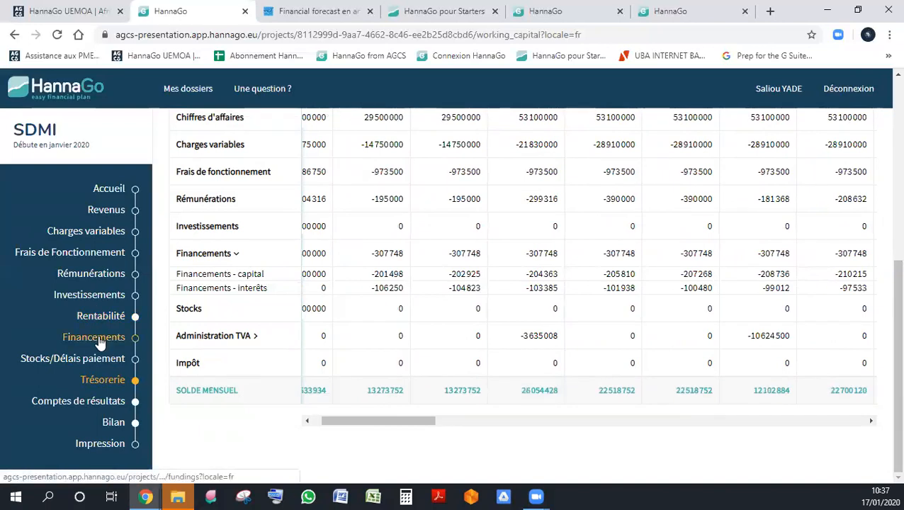
{"action": "left_click_drag", "start_coordinate": [419, 422], "coordinate": [327, 382]}
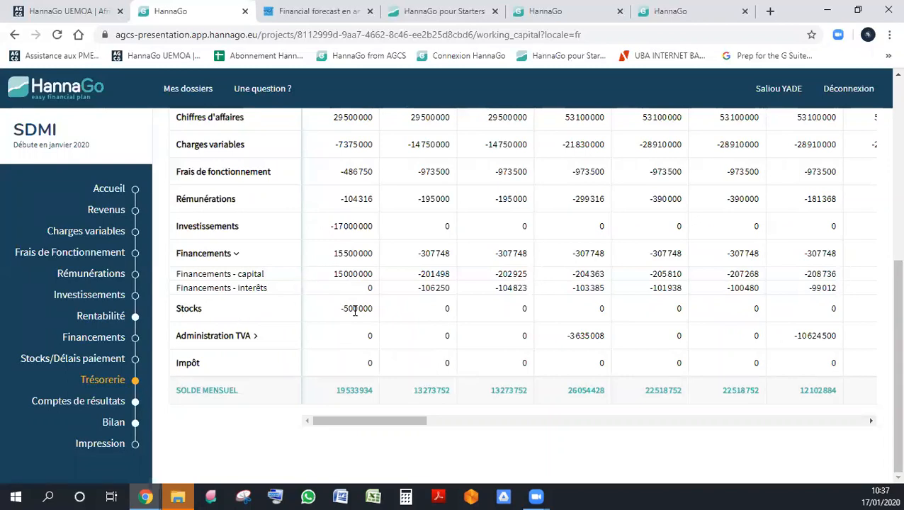
- Expand the Administration TVA row and examine its monthly breakdown of TVA due, recoverable and paid
{"action": "scroll", "coordinate": [344, 314], "scroll_direction": "up", "scroll_amount": 1}
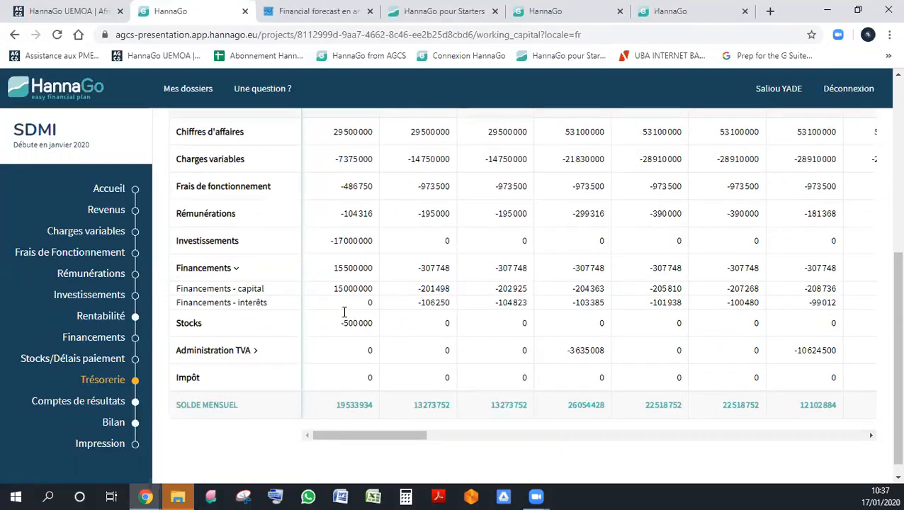
{"action": "scroll", "coordinate": [344, 318], "scroll_direction": "down", "scroll_amount": 1}
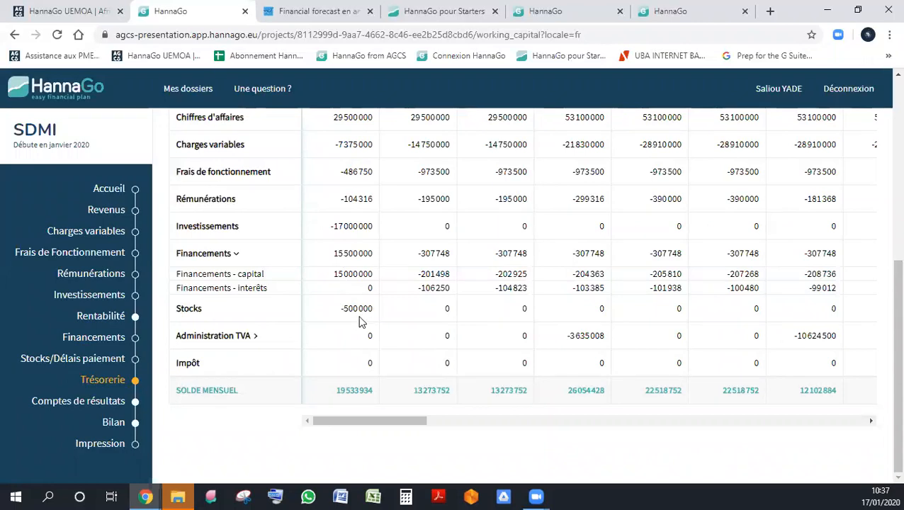
{"action": "left_click", "coordinate": [286, 338]}
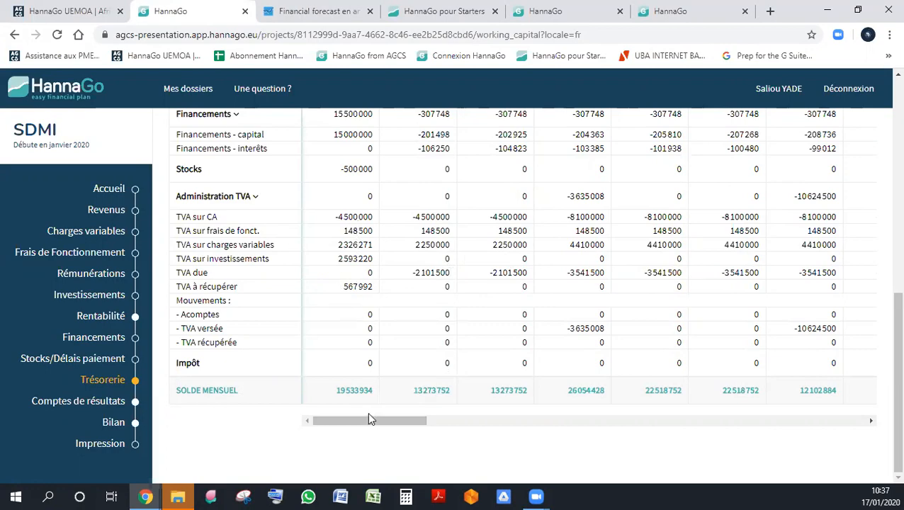
{"action": "left_click_drag", "start_coordinate": [365, 422], "coordinate": [232, 393]}
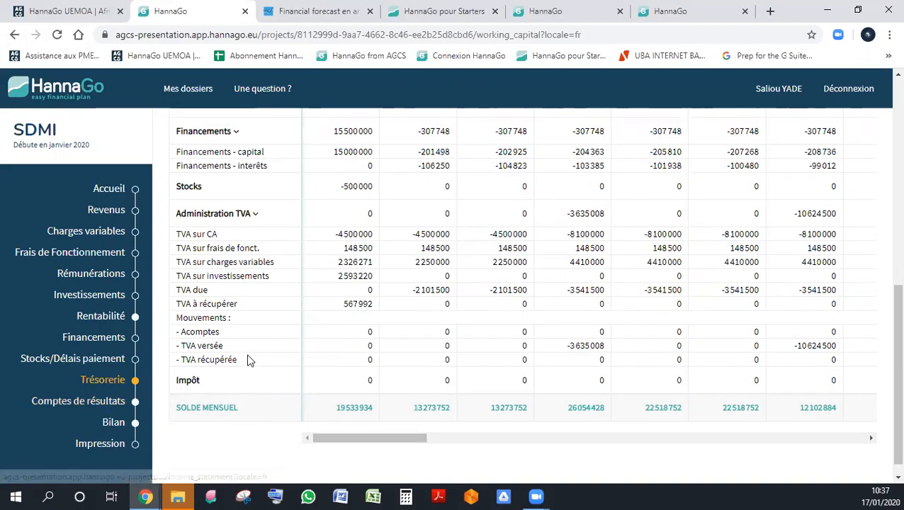
- Open Comptes de résultats, close the legal form settings and review the three-year income statement
{"action": "left_click", "coordinate": [121, 409]}
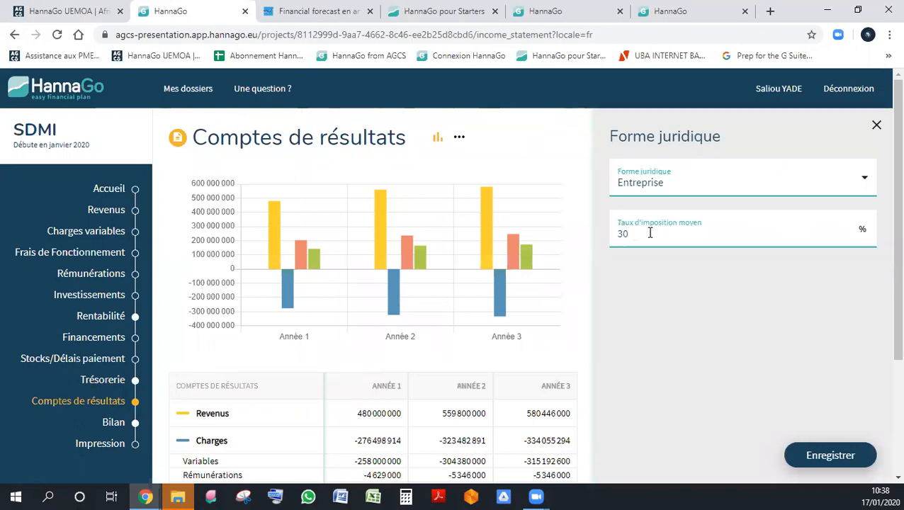
{"action": "left_click", "coordinate": [877, 125]}
{"action": "scroll", "coordinate": [823, 217], "scroll_direction": "down", "scroll_amount": 3}
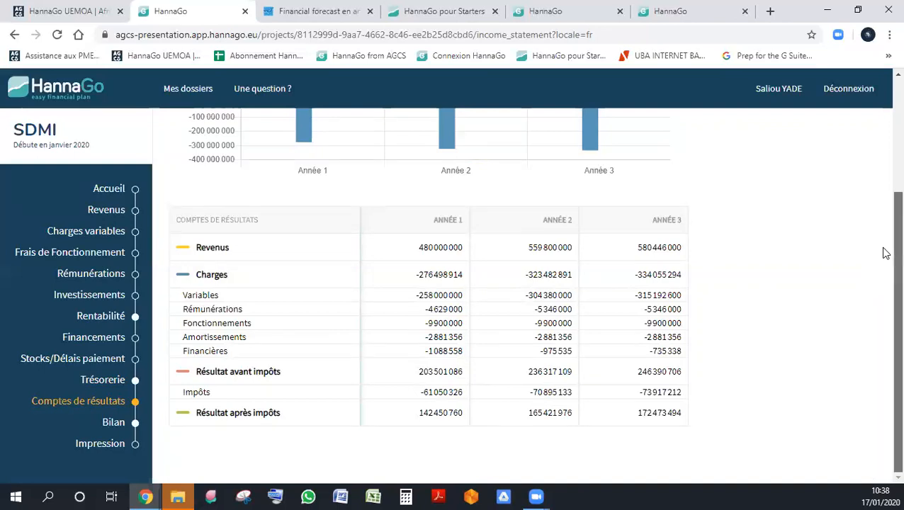
{"action": "scroll", "coordinate": [884, 253], "scroll_direction": "up", "scroll_amount": 3}
{"action": "scroll", "coordinate": [885, 125], "scroll_direction": "down", "scroll_amount": 3}
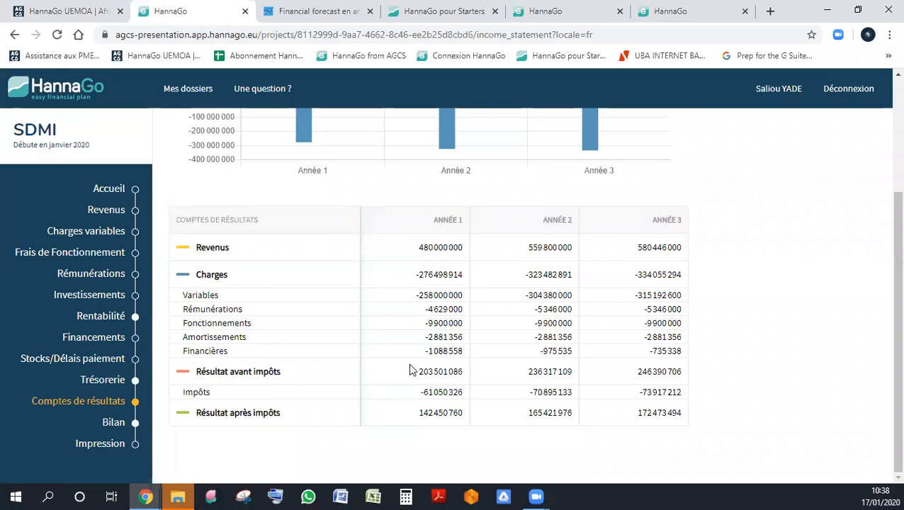
- Open the Bilan section and examine the assets and liabilities of the balance sheet from start to year 3
{"action": "left_click", "coordinate": [136, 423]}
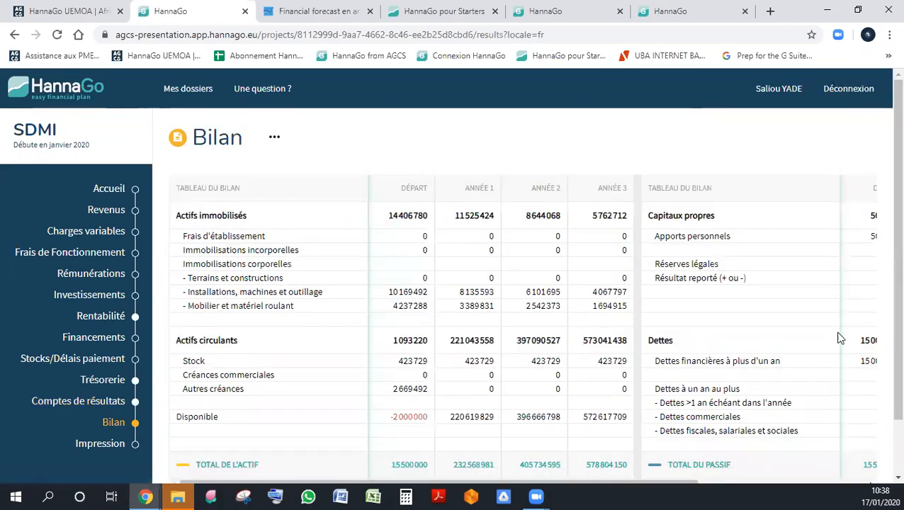
{"action": "scroll", "coordinate": [564, 342], "scroll_direction": "down", "scroll_amount": 1}
{"action": "scroll", "coordinate": [563, 343], "scroll_direction": "down", "scroll_amount": 1}
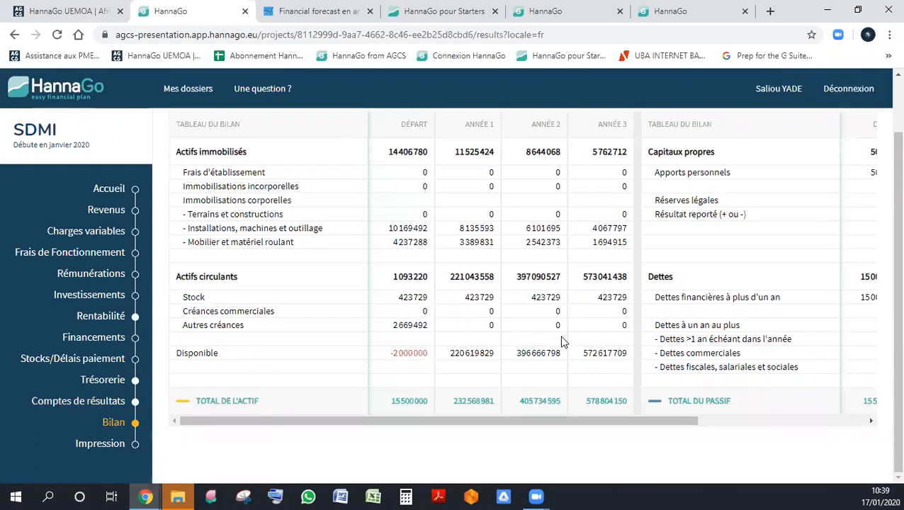
{"action": "left_click_drag", "start_coordinate": [528, 420], "coordinate": [384, 405]}
{"action": "scroll", "coordinate": [433, 340], "scroll_direction": "up", "scroll_amount": 2}
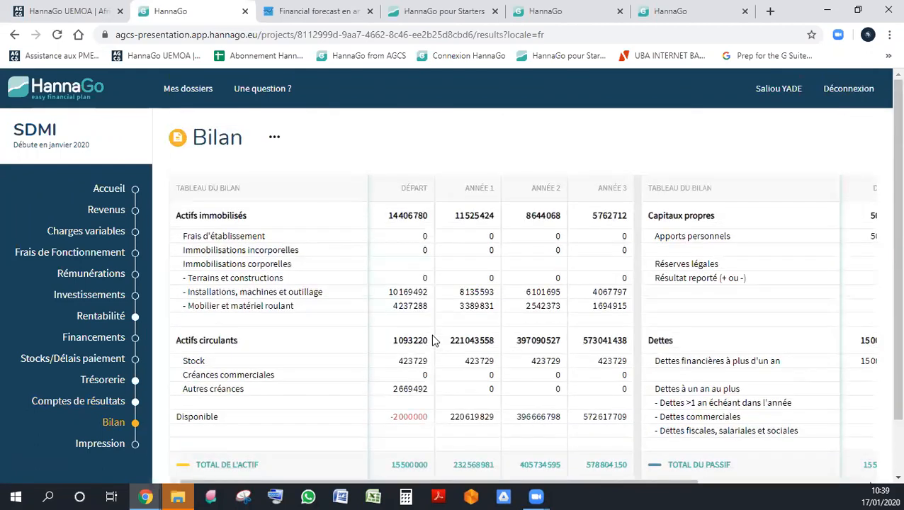
{"action": "scroll", "coordinate": [434, 341], "scroll_direction": "down", "scroll_amount": 2}
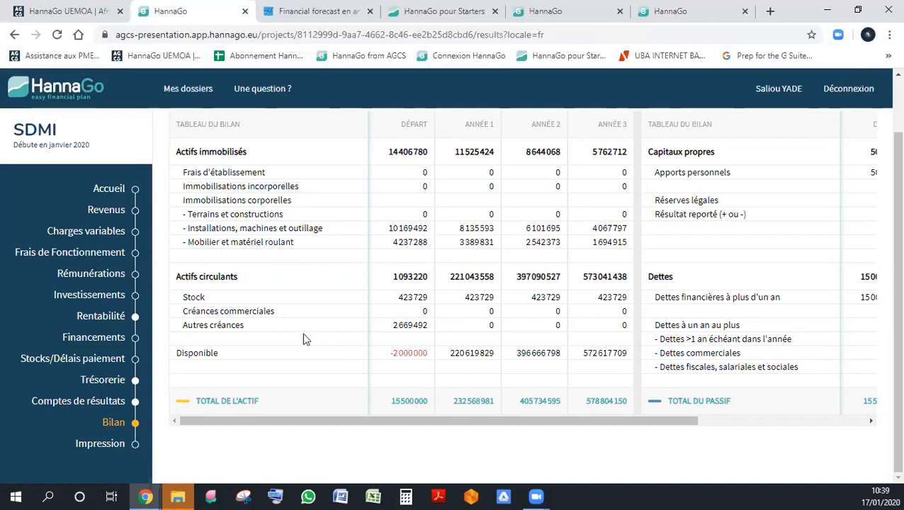
- Open the Prêt Banque 1 loan in Financements and set its amount to 17000000
{"action": "left_click", "coordinate": [110, 339]}
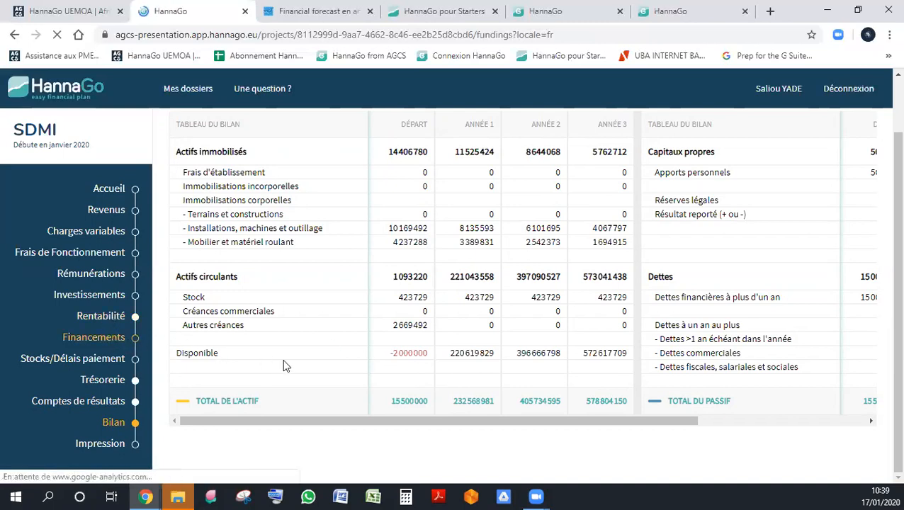
{"action": "scroll", "coordinate": [317, 347], "scroll_direction": "down", "scroll_amount": 2}
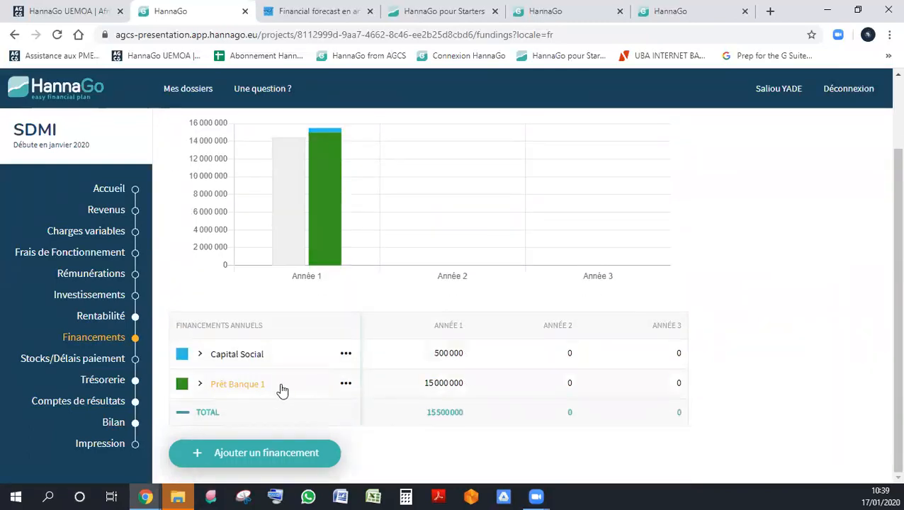
{"action": "left_click", "coordinate": [445, 385]}
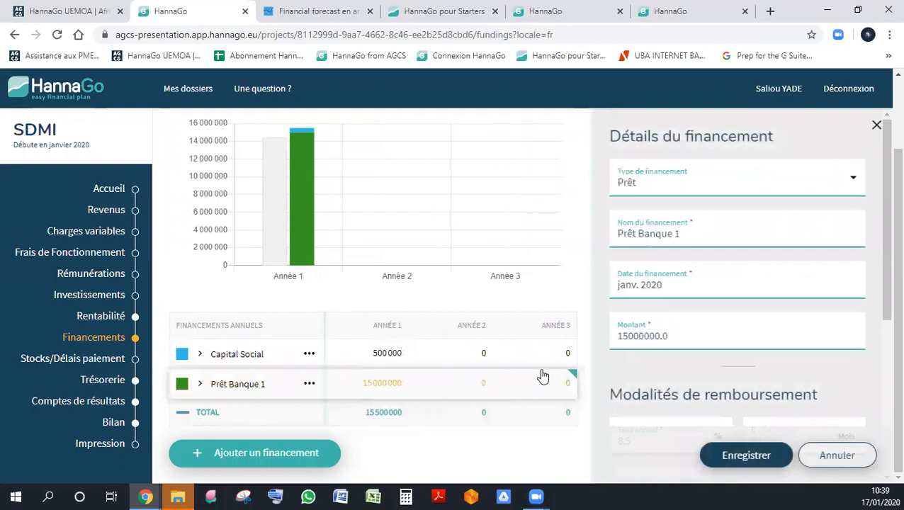
{"action": "left_click", "coordinate": [395, 356]}
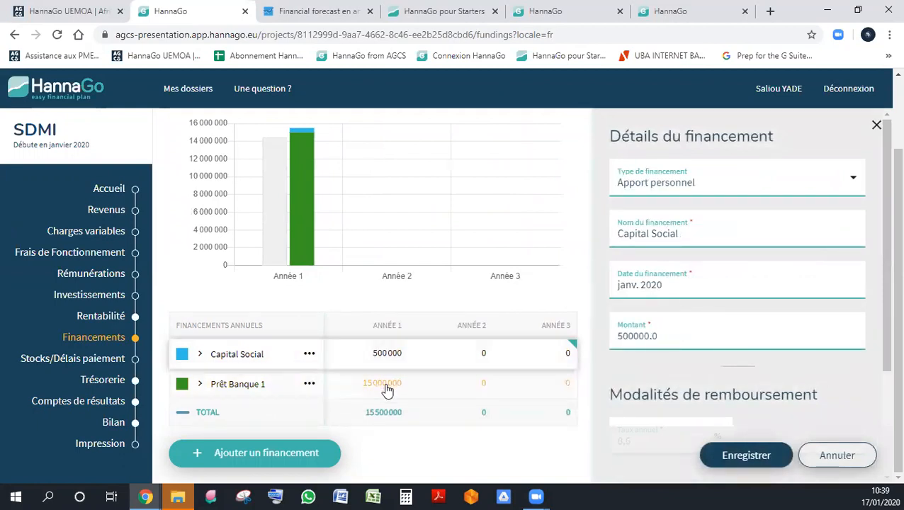
{"action": "left_click", "coordinate": [386, 390]}
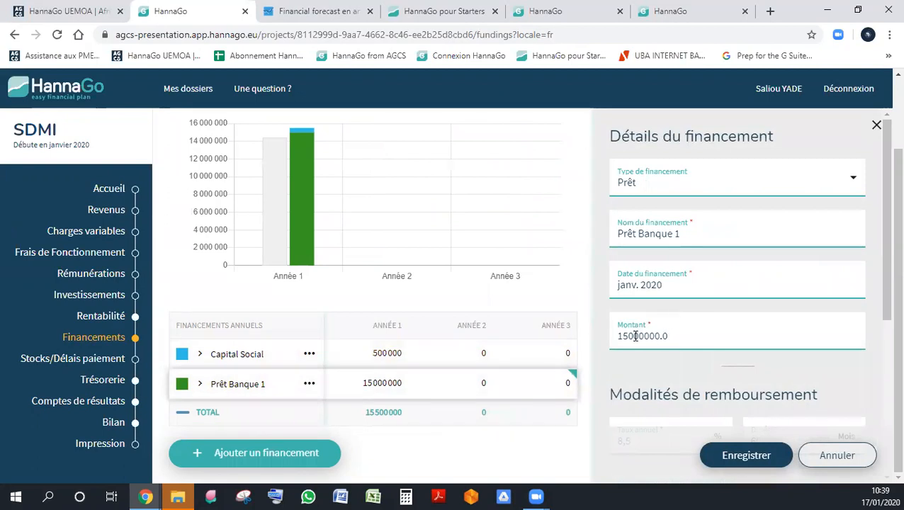
{"action": "left_click_drag", "start_coordinate": [628, 336], "coordinate": [623, 335]}
{"action": "type", "text": "7"}
- Set the Prêt Banque 1 repayment duration to 36 months, save the loan and check the Bilan
{"action": "scroll", "coordinate": [683, 373], "scroll_direction": "down", "scroll_amount": 4}
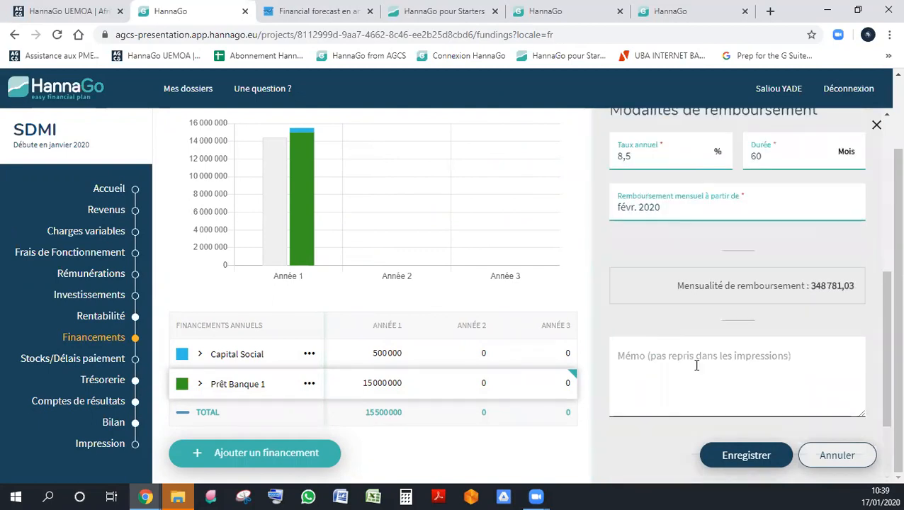
{"action": "mouse_move", "coordinate": [783, 181]}
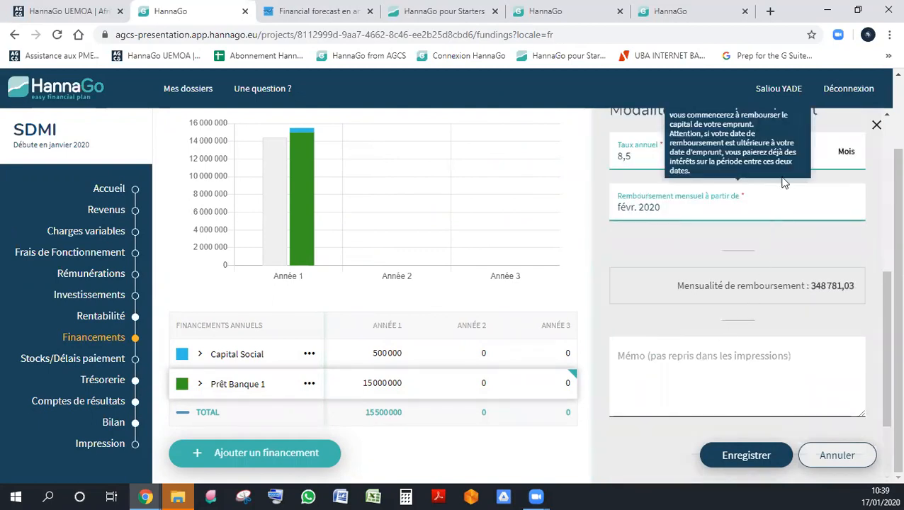
{"action": "double_click", "coordinate": [819, 156]}
{"action": "type", "text": "2"}
{"action": "key", "text": "BackSpace"}
{"action": "type", "text": "36"}
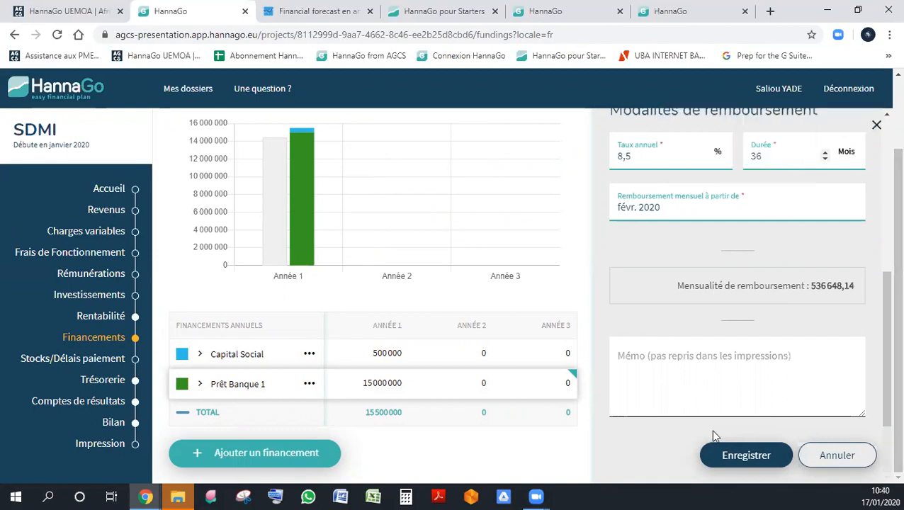
{"action": "left_click", "coordinate": [723, 455]}
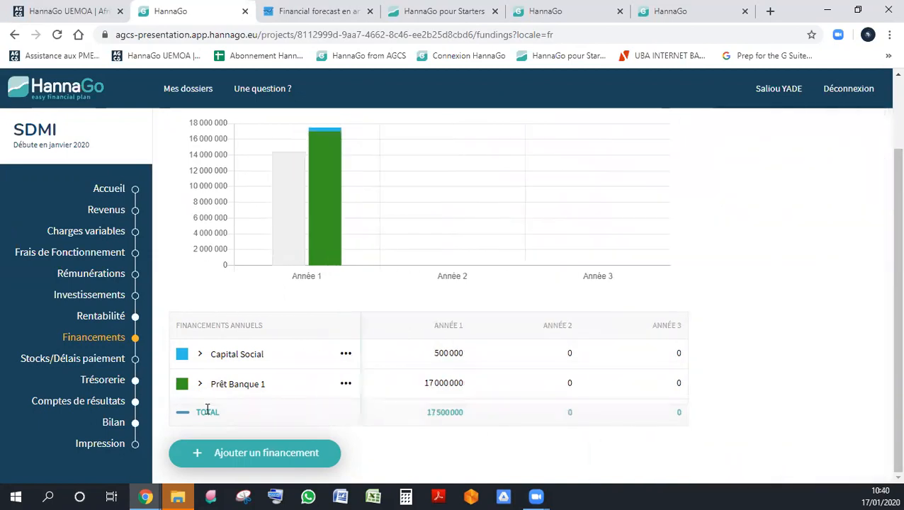
{"action": "left_click", "coordinate": [134, 423]}
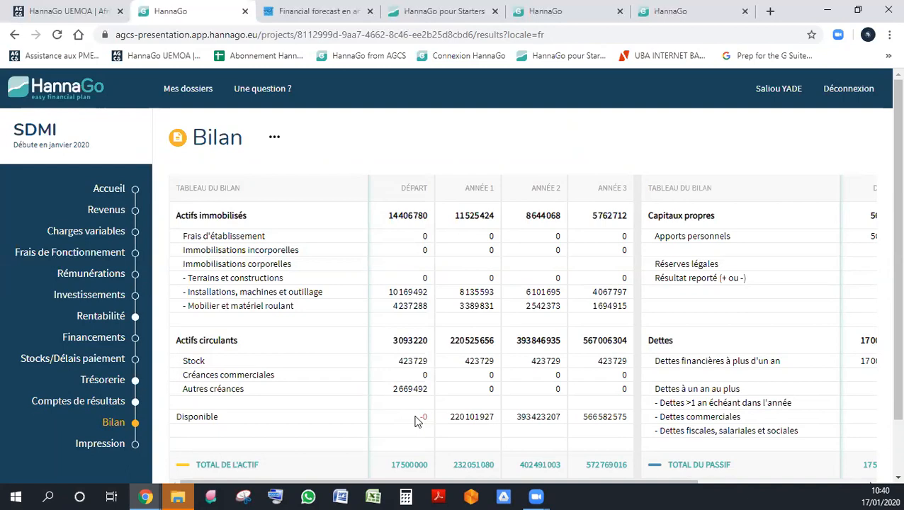
- Reopen the Prêt Banque 1 loan in Financements, set its amount to 17500000 and save it
{"action": "left_click", "coordinate": [99, 339]}
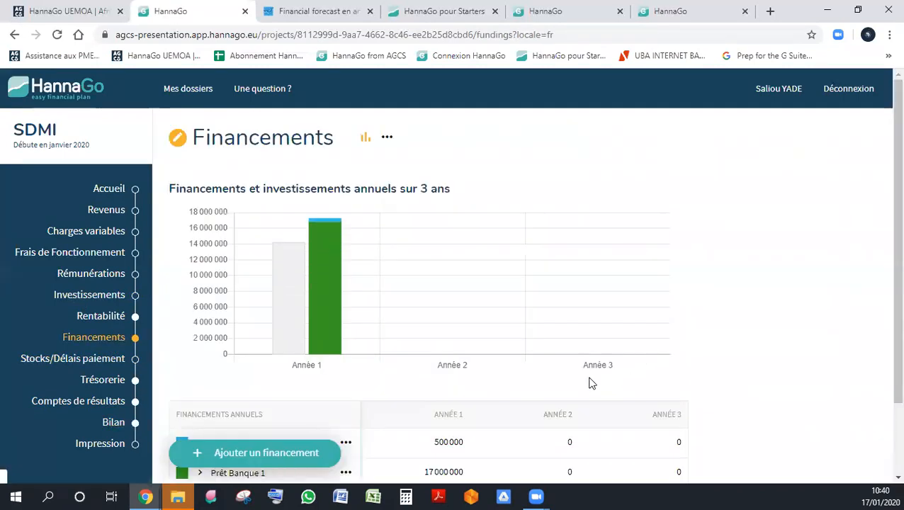
{"action": "scroll", "coordinate": [587, 382], "scroll_direction": "down", "scroll_amount": 2}
{"action": "left_click", "coordinate": [432, 389]}
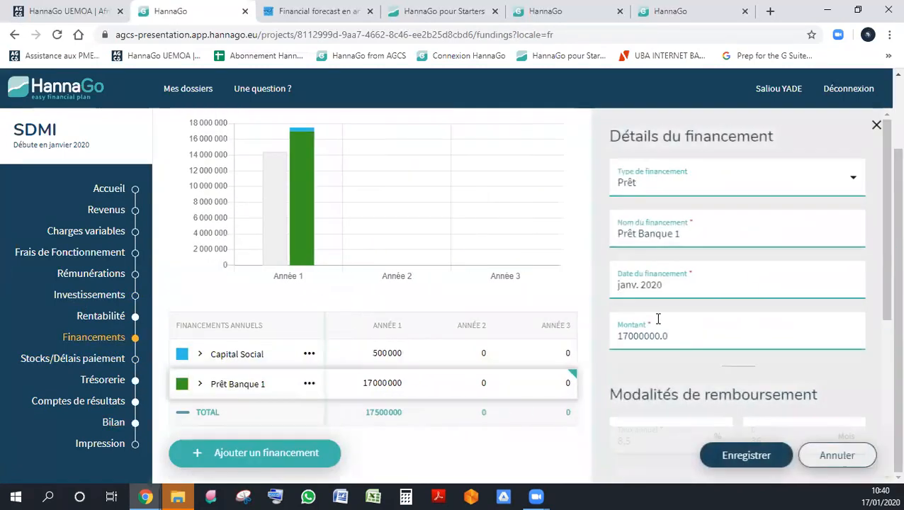
{"action": "left_click_drag", "start_coordinate": [634, 336], "coordinate": [629, 336]}
{"action": "type", "text": "5"}
{"action": "left_click", "coordinate": [741, 452]}
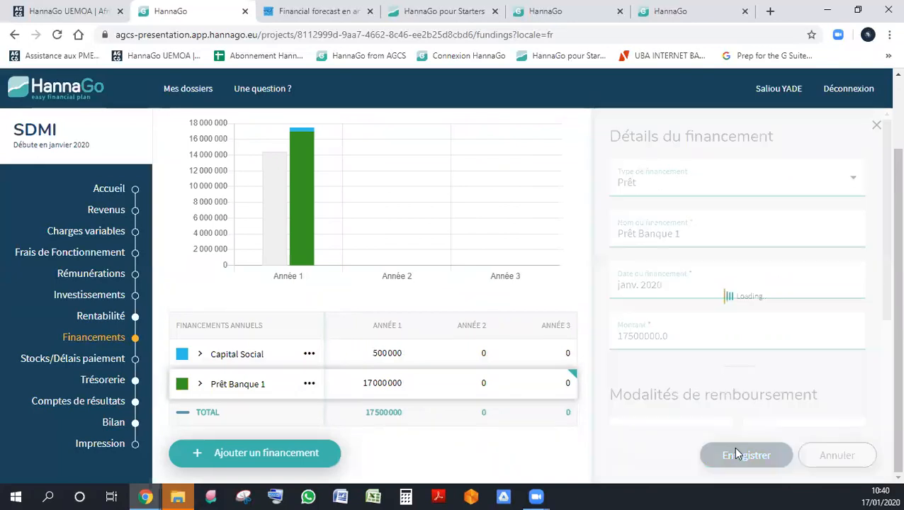
- Open the Bilan and examine the available cash, equity and debts from the start to year 3
{"action": "left_click", "coordinate": [123, 423]}
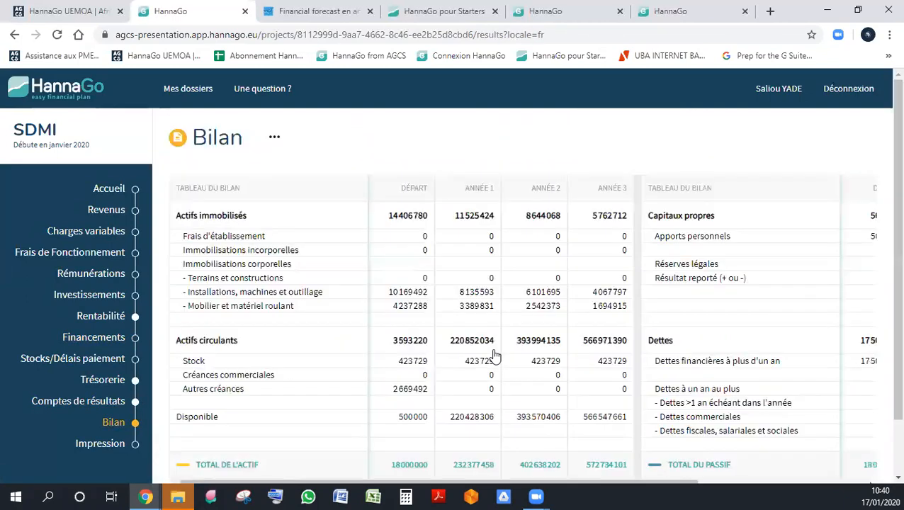
{"action": "scroll", "coordinate": [495, 357], "scroll_direction": "down", "scroll_amount": 2}
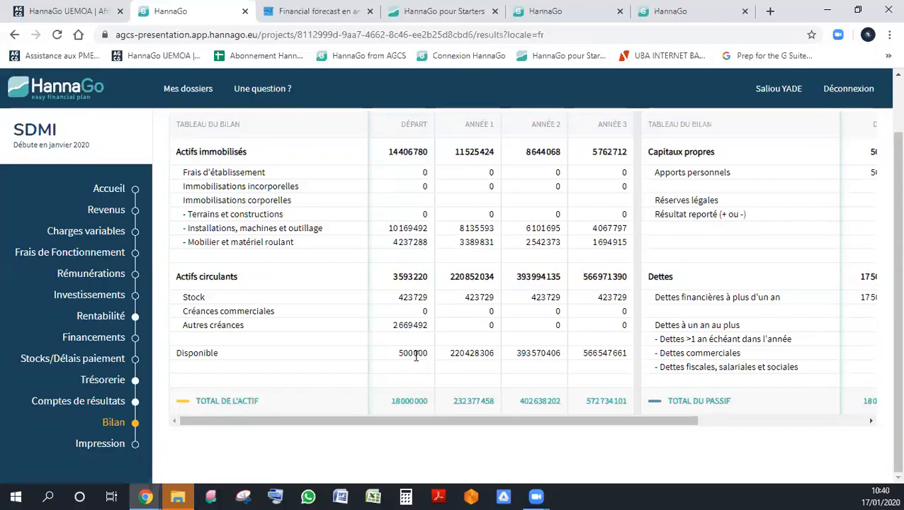
{"action": "left_click_drag", "start_coordinate": [517, 415], "coordinate": [551, 420]}
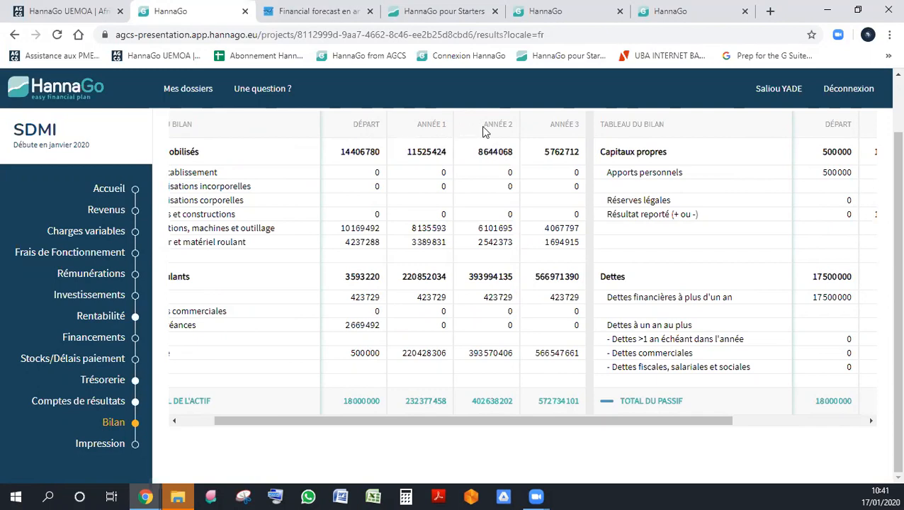
{"action": "left_click_drag", "start_coordinate": [498, 420], "coordinate": [782, 418]}
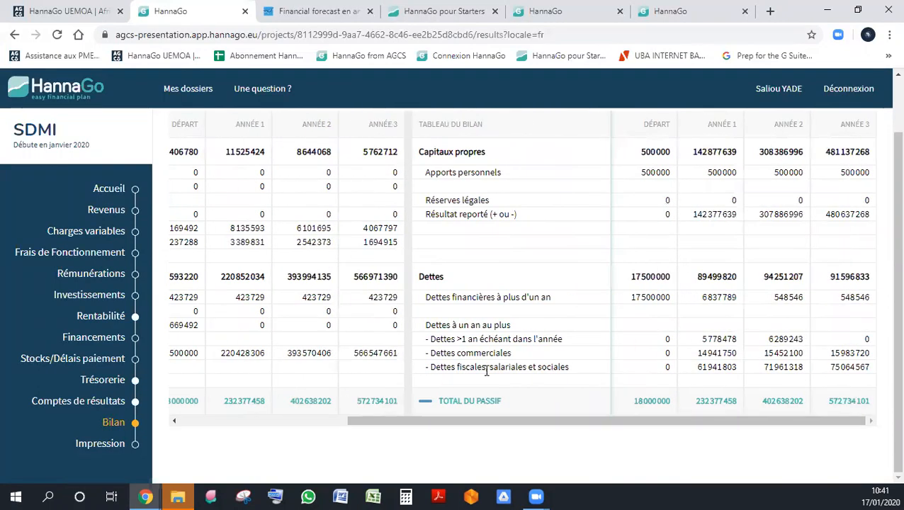
{"action": "left_click_drag", "start_coordinate": [507, 419], "coordinate": [312, 424]}
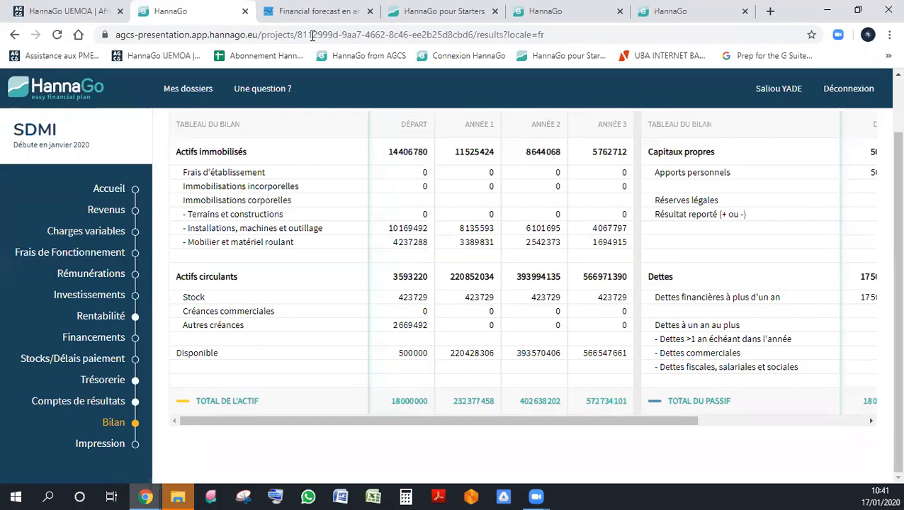
{"action": "scroll", "coordinate": [452, 283], "scroll_direction": "up", "scroll_amount": 1}
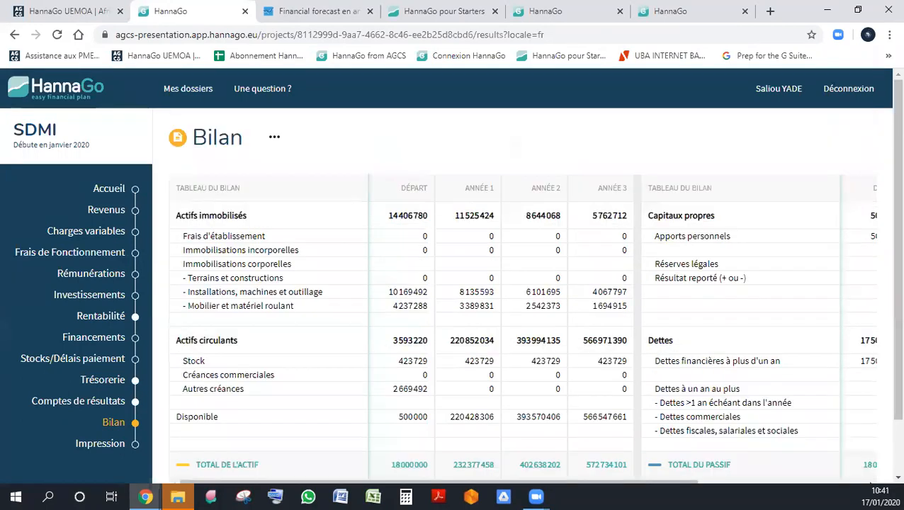
- Go to the Accueil page and view the Introduction and Conclusion comment options of the project
{"action": "left_click", "coordinate": [139, 189]}
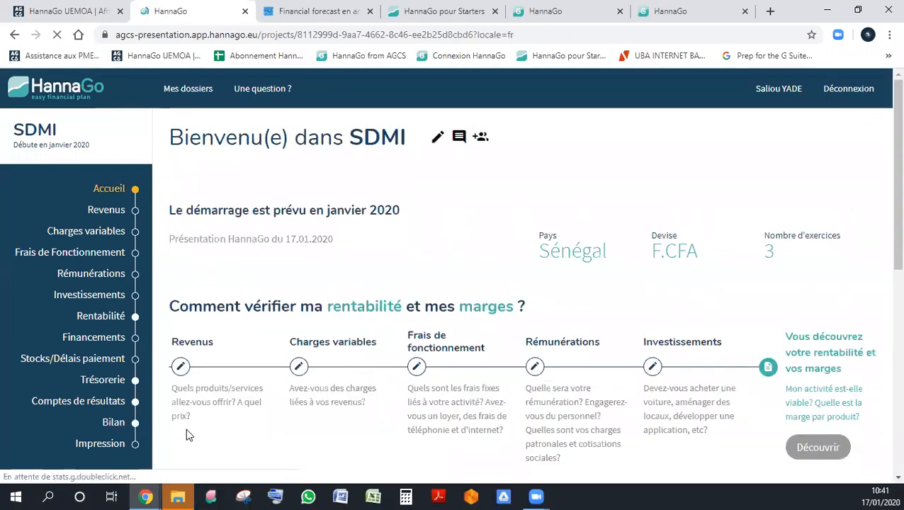
{"action": "left_click", "coordinate": [467, 144]}
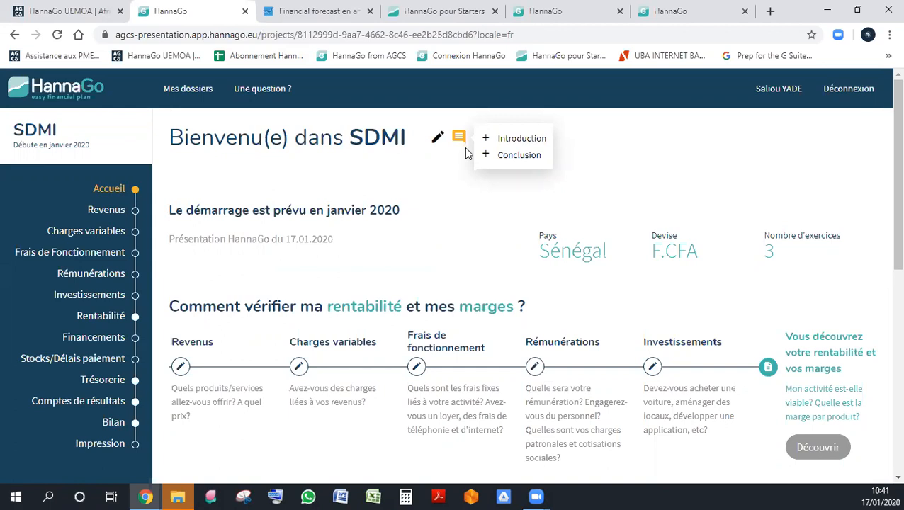
{"action": "left_click", "coordinate": [421, 172]}
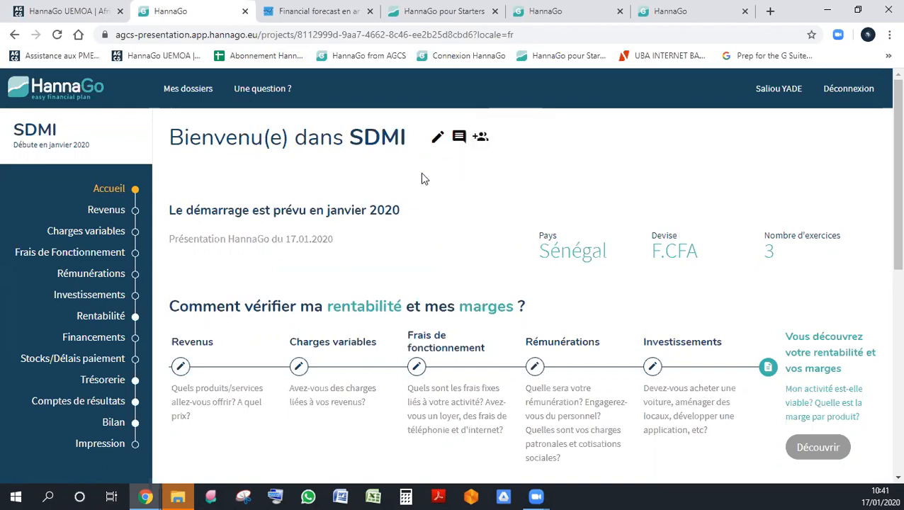
{"action": "scroll", "coordinate": [218, 198], "scroll_direction": "down", "scroll_amount": 1}
{"action": "scroll", "coordinate": [214, 209], "scroll_direction": "up", "scroll_amount": 1}
- Open the project's user list and view the options for inviting a new user, without adding one
{"action": "left_click", "coordinate": [481, 138]}
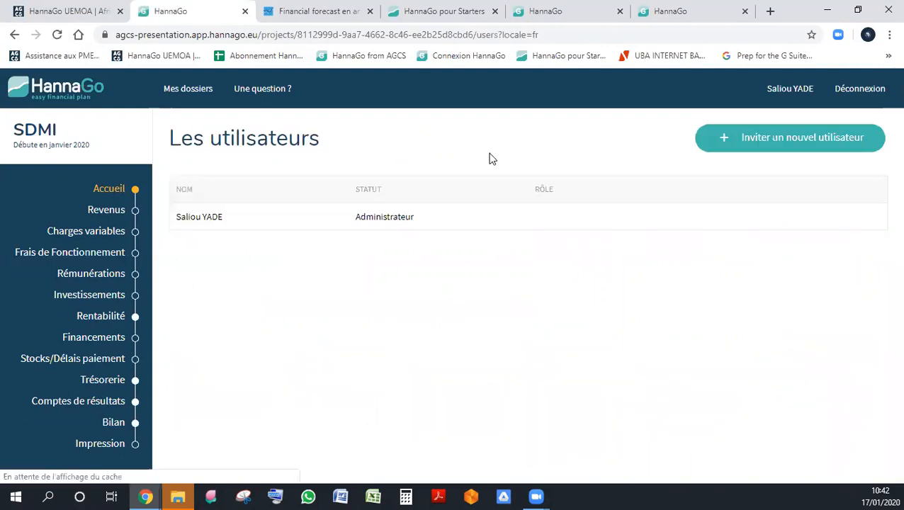
{"action": "left_click", "coordinate": [815, 144]}
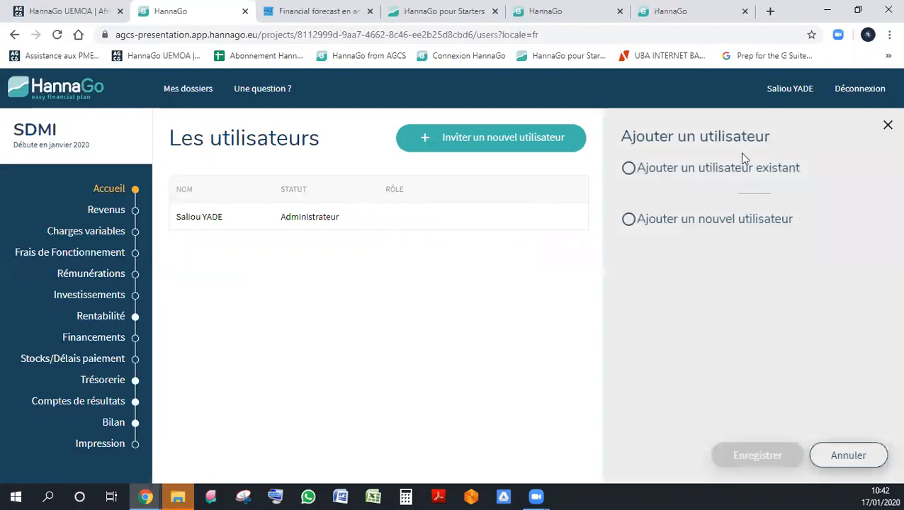
{"action": "left_click", "coordinate": [861, 457]}
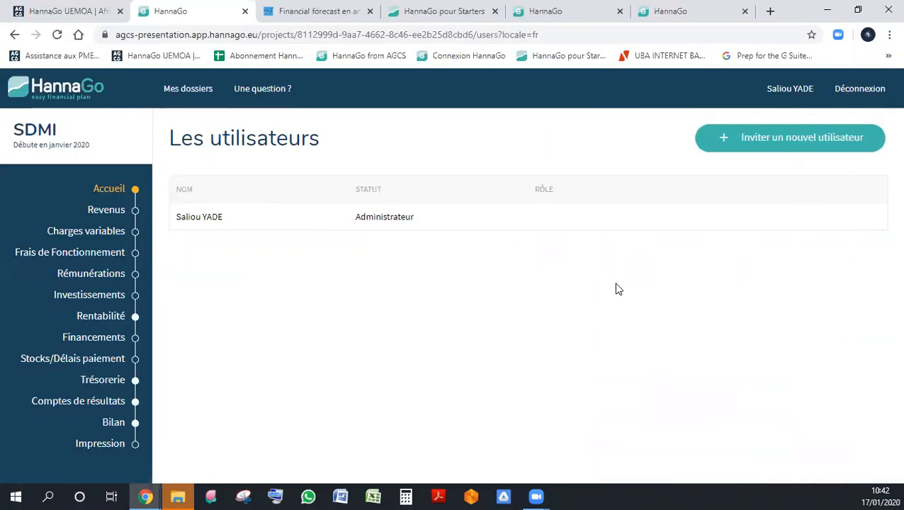
{"action": "left_click", "coordinate": [116, 447]}
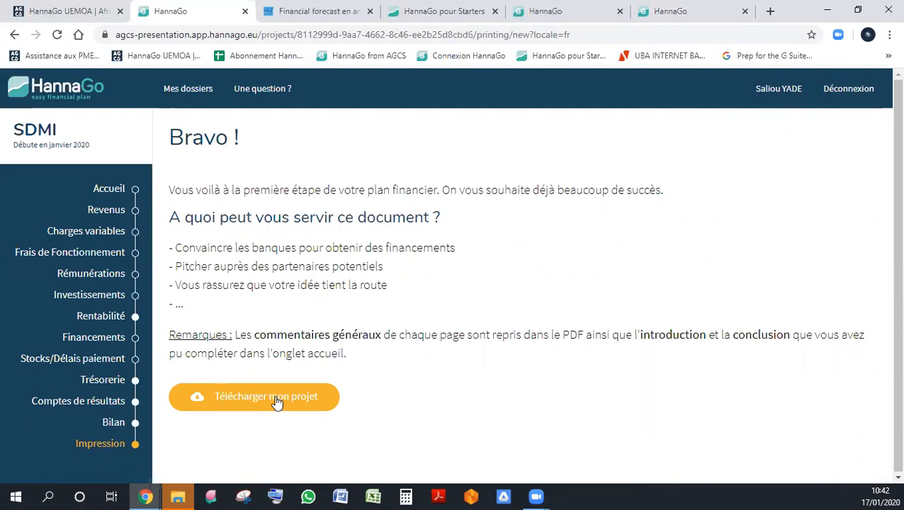
{"action": "left_click", "coordinate": [277, 402]}
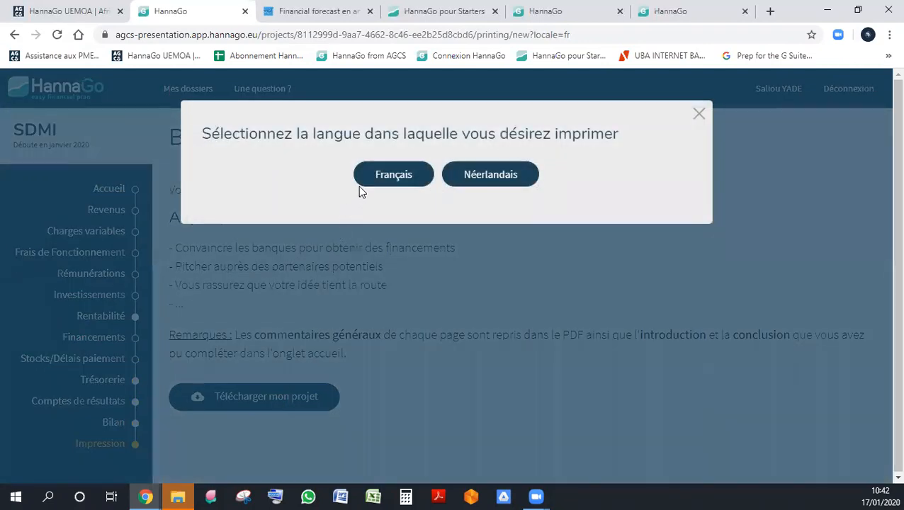
{"action": "left_click", "coordinate": [698, 114]}
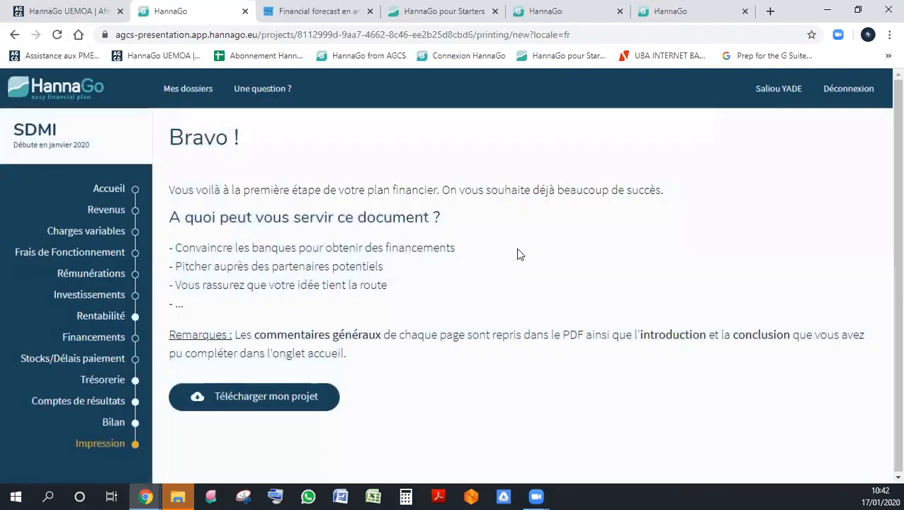
- Download the project from the Impression section in French and open the SDMI.pdf file
{"action": "left_click", "coordinate": [113, 445]}
{"action": "left_click", "coordinate": [272, 398]}
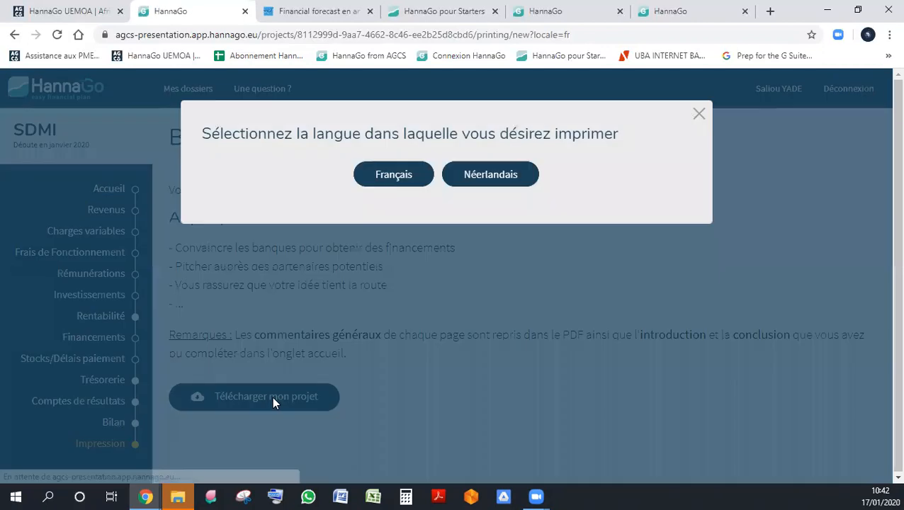
{"action": "left_click", "coordinate": [404, 177]}
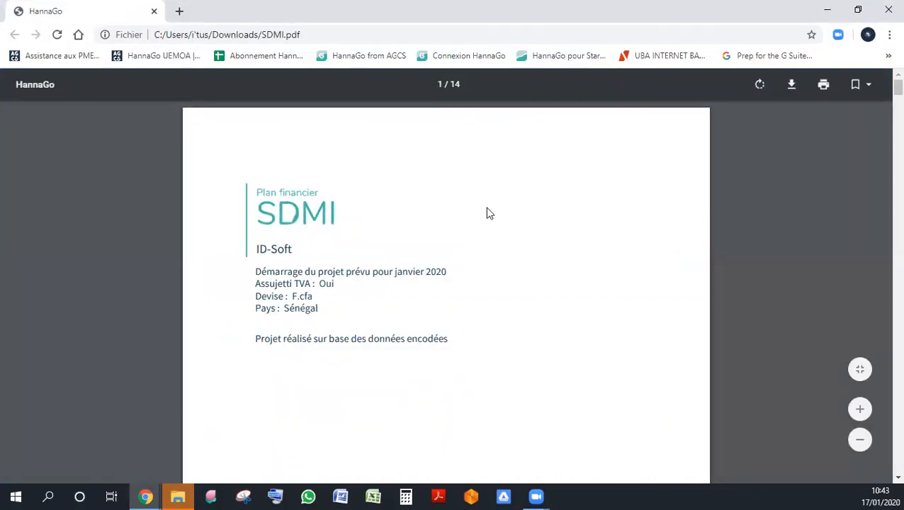
- Examine the cover page of SDMI.pdf and the annual Rentabilité/Marges table, enlarging the page view
{"action": "scroll", "coordinate": [488, 214], "scroll_direction": "down", "scroll_amount": 2}
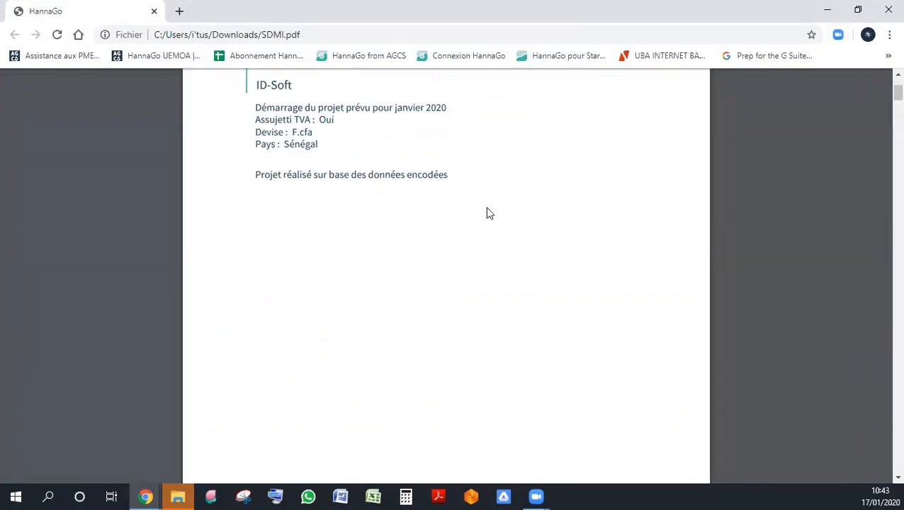
{"action": "scroll", "coordinate": [488, 214], "scroll_direction": "up", "scroll_amount": 1}
{"action": "scroll", "coordinate": [487, 214], "scroll_direction": "up", "scroll_amount": 1}
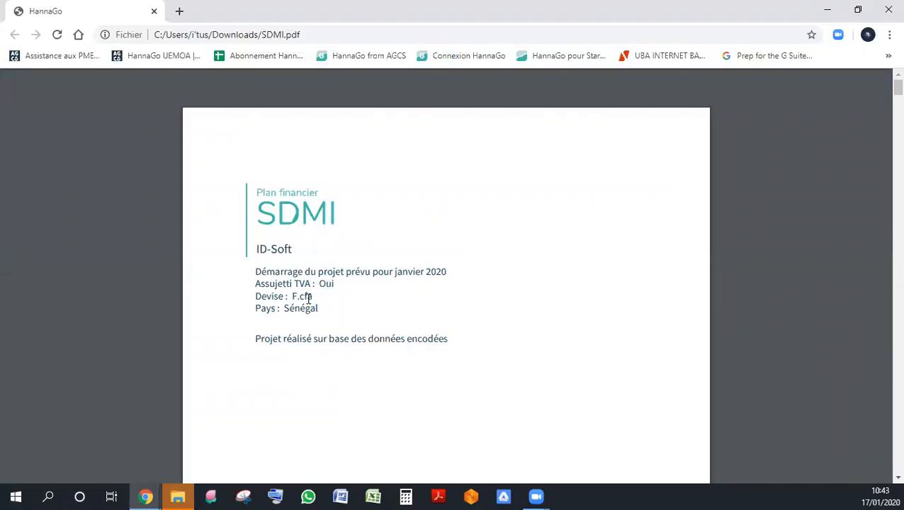
{"action": "scroll", "coordinate": [307, 296], "scroll_direction": "down", "scroll_amount": 1}
{"action": "scroll", "coordinate": [316, 279], "scroll_direction": "down", "scroll_amount": 20}
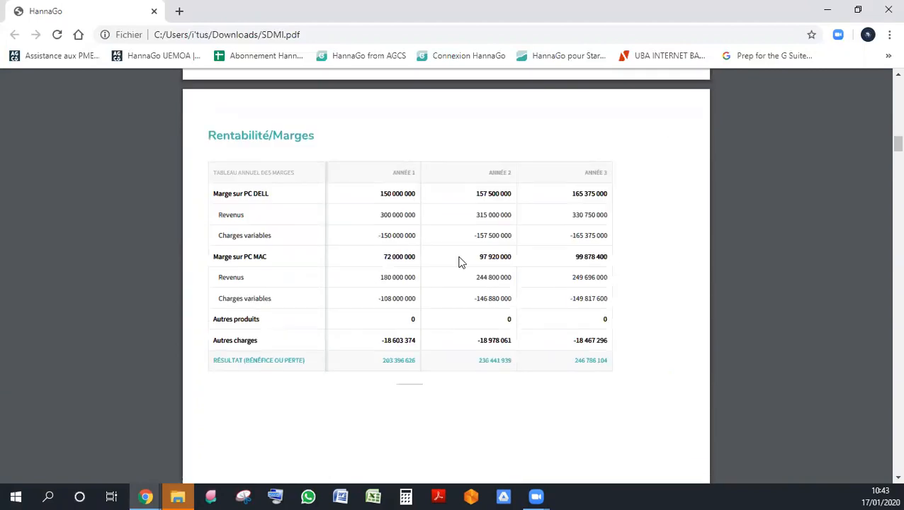
{"action": "scroll", "coordinate": [723, 298], "scroll_direction": "up", "scroll_amount": 3}
{"action": "scroll", "coordinate": [724, 298], "scroll_direction": "down", "scroll_amount": 6}
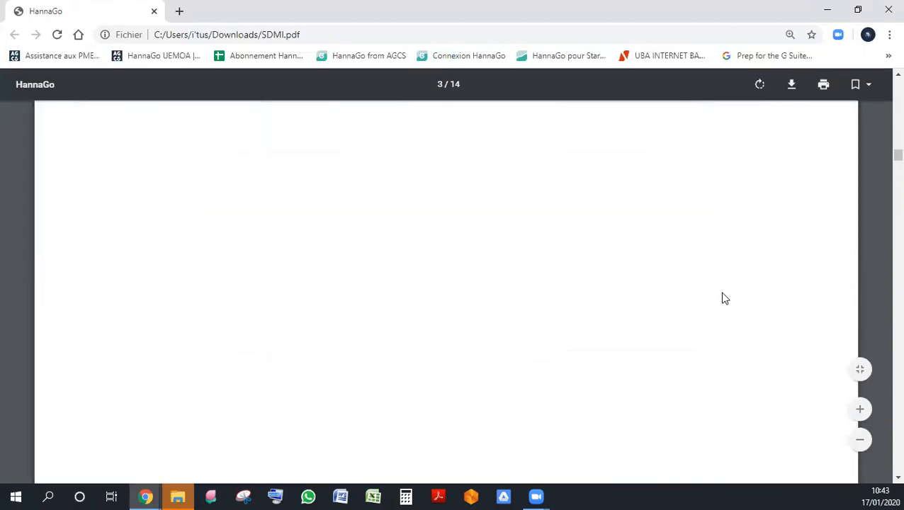
- Examine the monthly cash tables, the Comptes de résultats chart and the Bilan assets and liabilities in the PDF
{"action": "scroll", "coordinate": [724, 299], "scroll_direction": "down", "scroll_amount": 10}
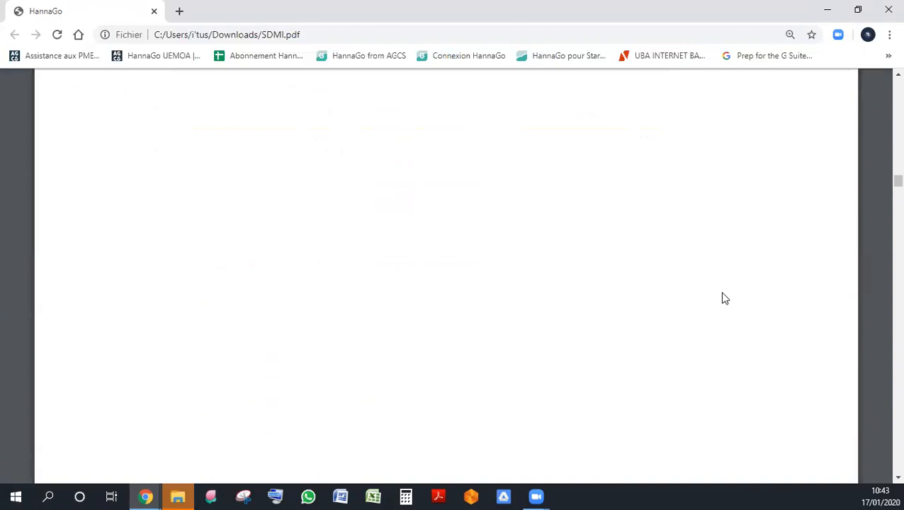
{"action": "scroll", "coordinate": [725, 298], "scroll_direction": "up", "scroll_amount": 1}
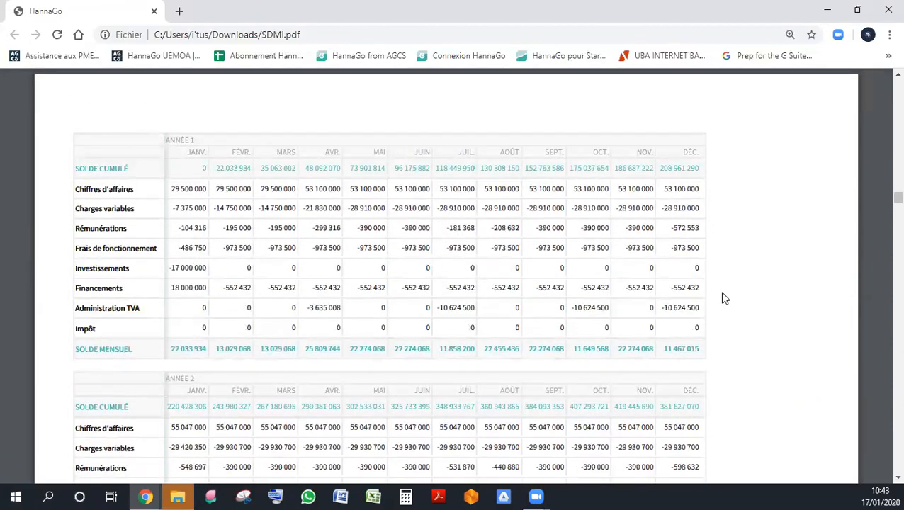
{"action": "scroll", "coordinate": [724, 299], "scroll_direction": "down", "scroll_amount": 15}
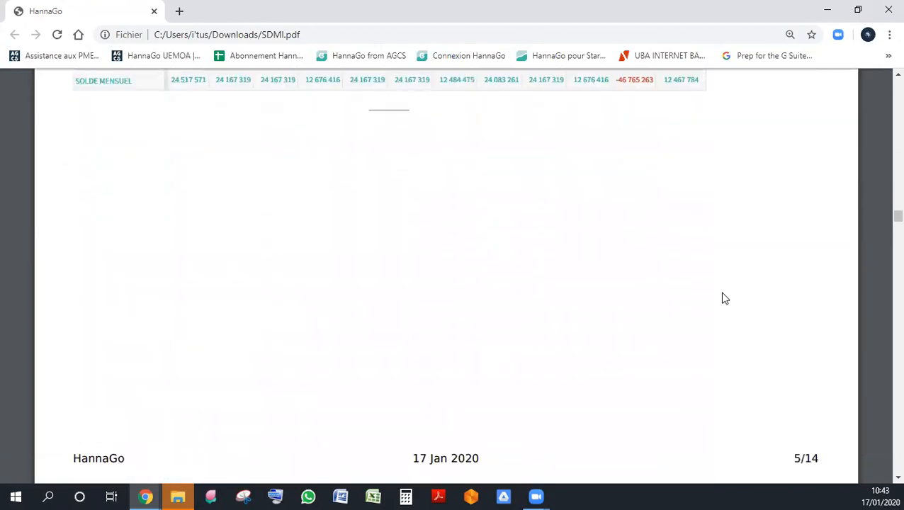
{"action": "scroll", "coordinate": [724, 299], "scroll_direction": "down", "scroll_amount": 4}
{"action": "scroll", "coordinate": [724, 298], "scroll_direction": "up", "scroll_amount": 2}
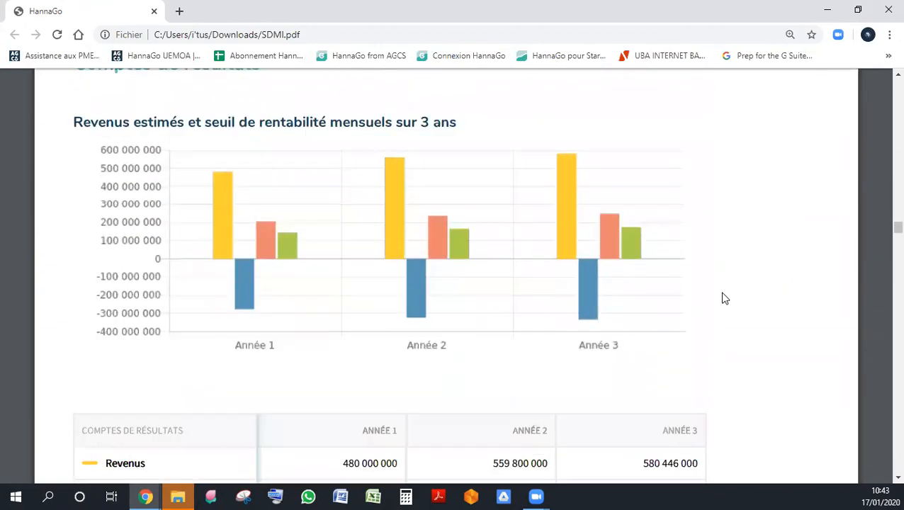
{"action": "scroll", "coordinate": [725, 298], "scroll_direction": "down", "scroll_amount": 12}
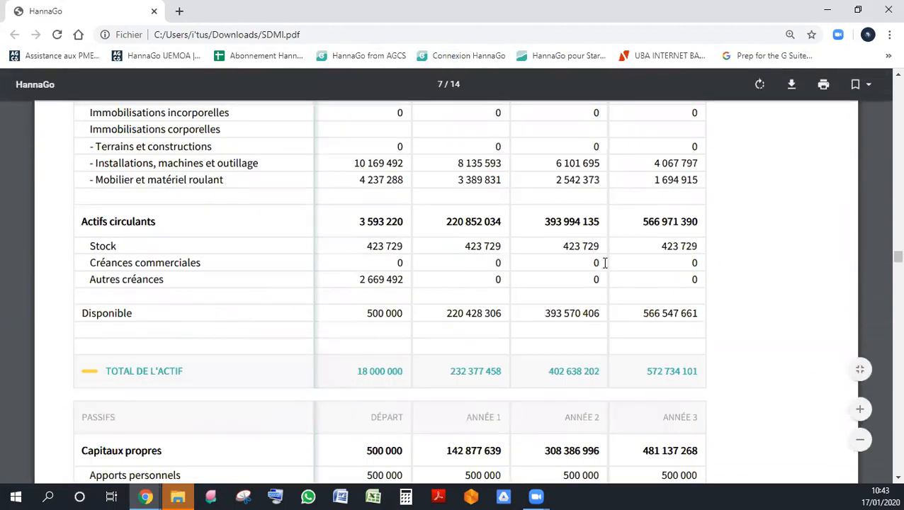
{"action": "scroll", "coordinate": [347, 284], "scroll_direction": "up", "scroll_amount": 2}
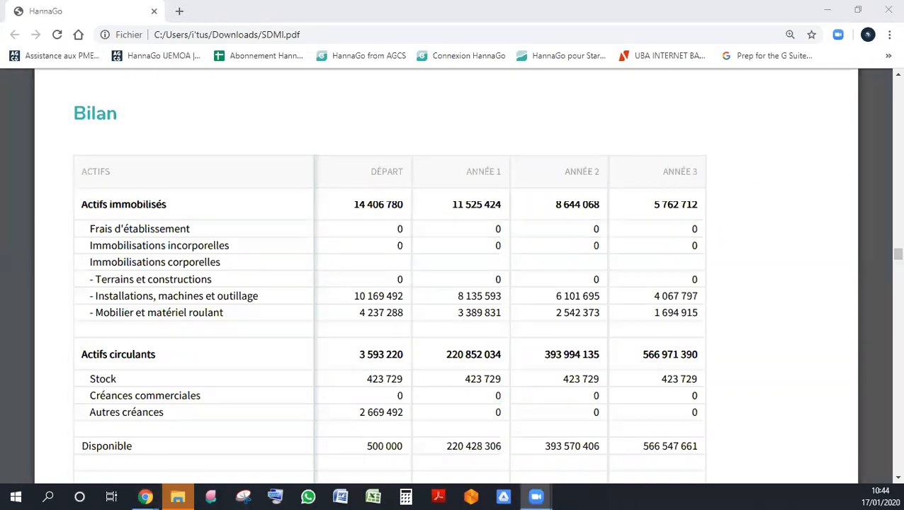
{"action": "scroll", "coordinate": [693, 206], "scroll_direction": "down", "scroll_amount": 5}
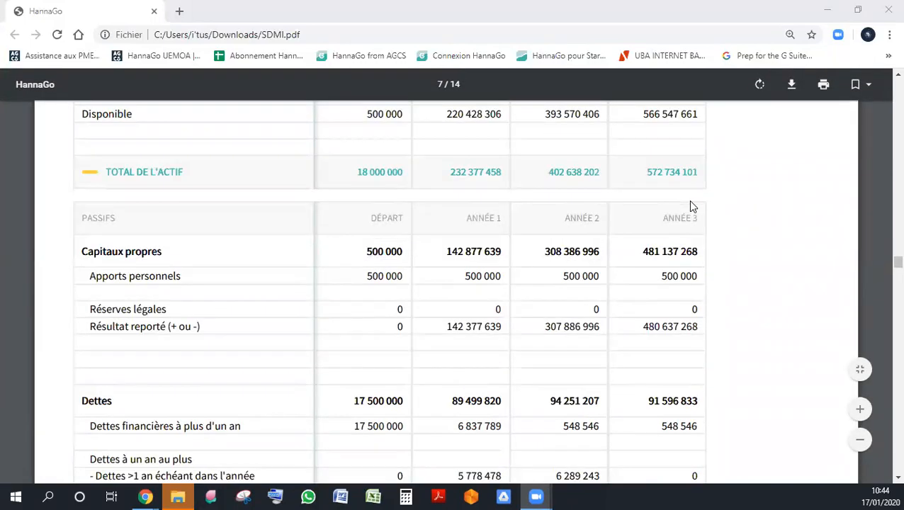
{"action": "scroll", "coordinate": [693, 206], "scroll_direction": "down", "scroll_amount": 9}
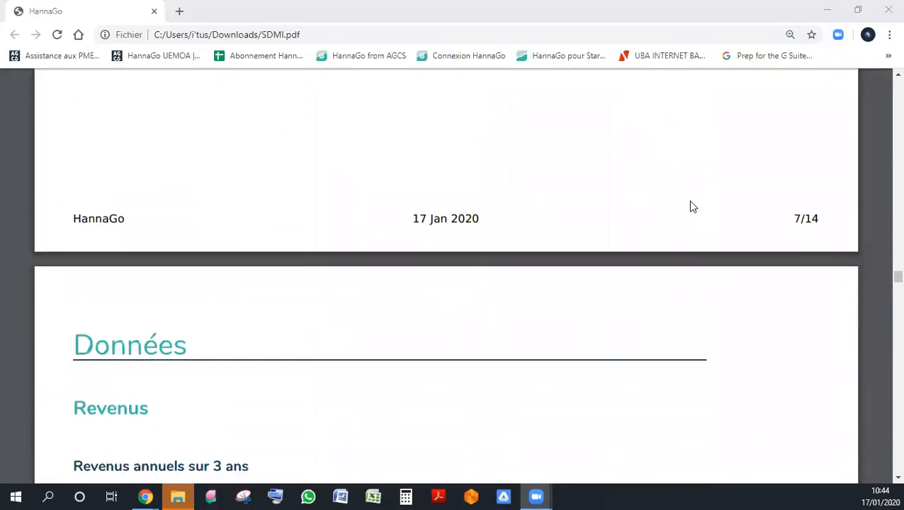
- Examine the Revenus chart and table and the Charges variables by product in the Données part
{"action": "scroll", "coordinate": [693, 207], "scroll_direction": "down", "scroll_amount": 3}
{"action": "scroll", "coordinate": [693, 207], "scroll_direction": "down", "scroll_amount": 3}
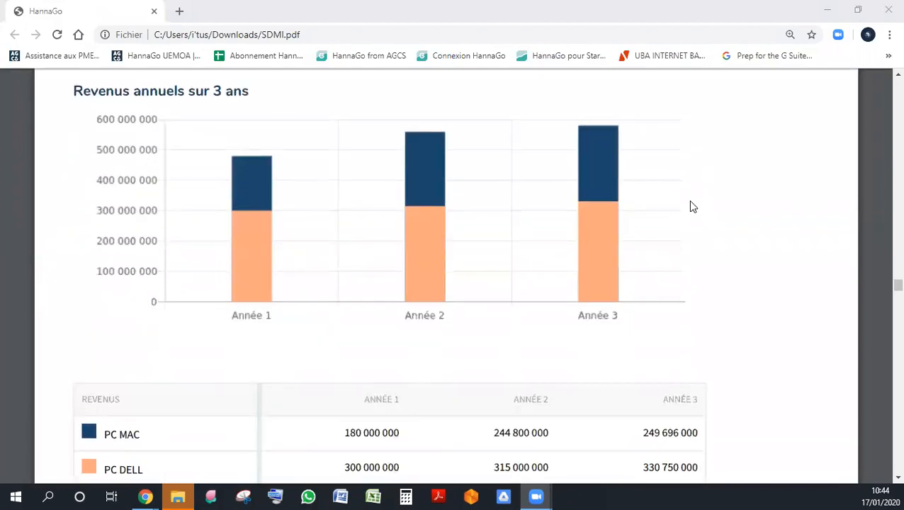
{"action": "scroll", "coordinate": [693, 206], "scroll_direction": "down", "scroll_amount": 5}
{"action": "scroll", "coordinate": [693, 206], "scroll_direction": "up", "scroll_amount": 5}
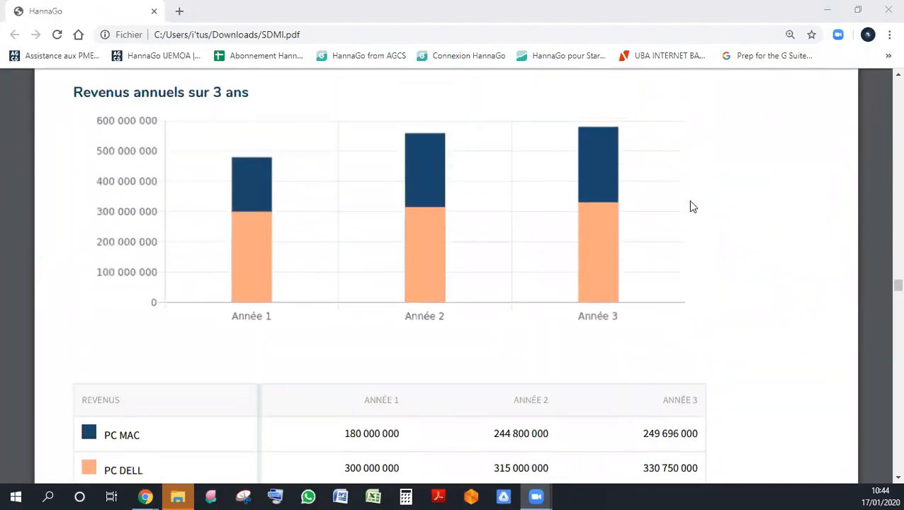
{"action": "scroll", "coordinate": [693, 206], "scroll_direction": "up", "scroll_amount": 2}
{"action": "scroll", "coordinate": [693, 206], "scroll_direction": "down", "scroll_amount": 10}
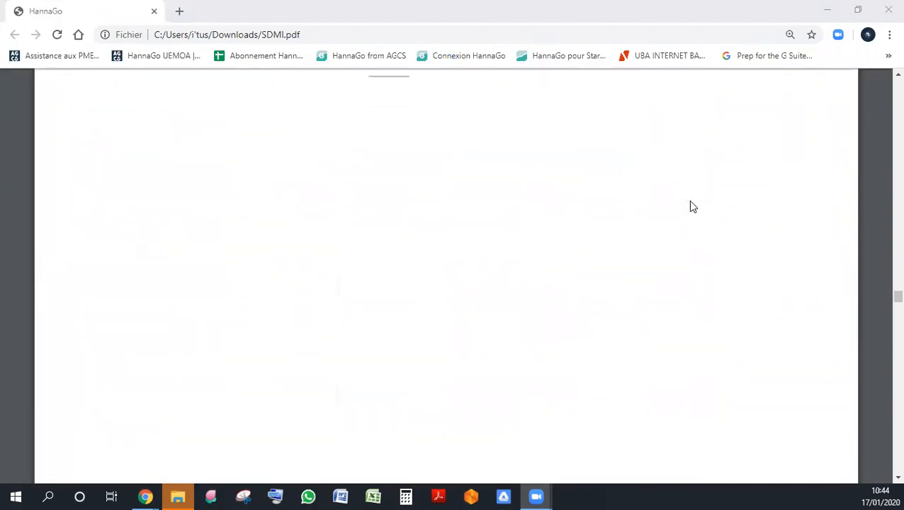
{"action": "scroll", "coordinate": [693, 206], "scroll_direction": "down", "scroll_amount": 5}
{"action": "scroll", "coordinate": [693, 207], "scroll_direction": "up", "scroll_amount": 4}
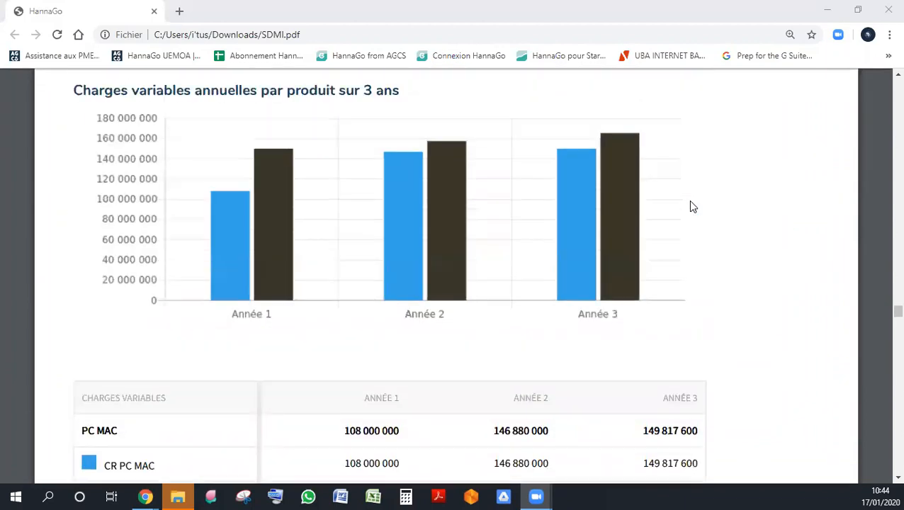
{"action": "scroll", "coordinate": [693, 206], "scroll_direction": "down", "scroll_amount": 1}
- Examine the annual Rémunérations and Frais de fonctionnement charts and tables over three years
{"action": "scroll", "coordinate": [694, 206], "scroll_direction": "down", "scroll_amount": 12}
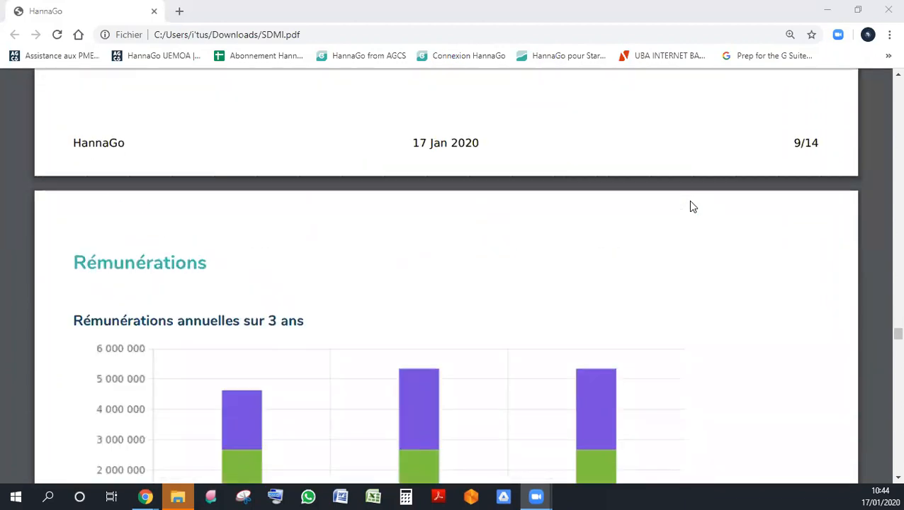
{"action": "scroll", "coordinate": [693, 206], "scroll_direction": "down", "scroll_amount": 1}
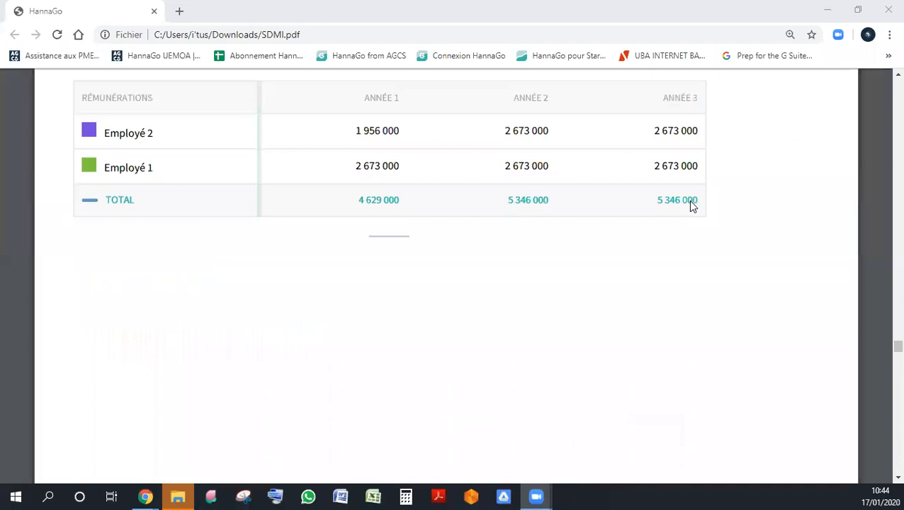
{"action": "scroll", "coordinate": [693, 206], "scroll_direction": "up", "scroll_amount": 2}
{"action": "scroll", "coordinate": [693, 206], "scroll_direction": "down", "scroll_amount": 5}
{"action": "scroll", "coordinate": [693, 206], "scroll_direction": "down", "scroll_amount": 8}
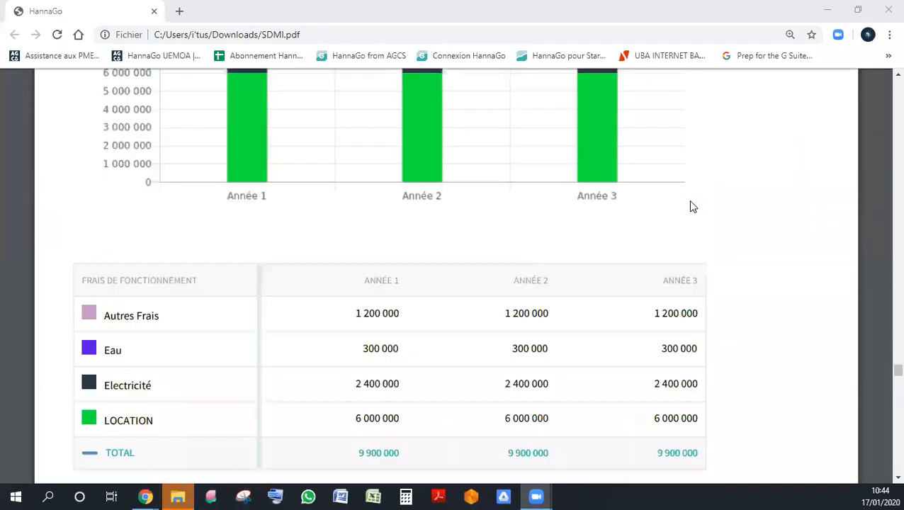
{"action": "scroll", "coordinate": [694, 206], "scroll_direction": "up", "scroll_amount": 2}
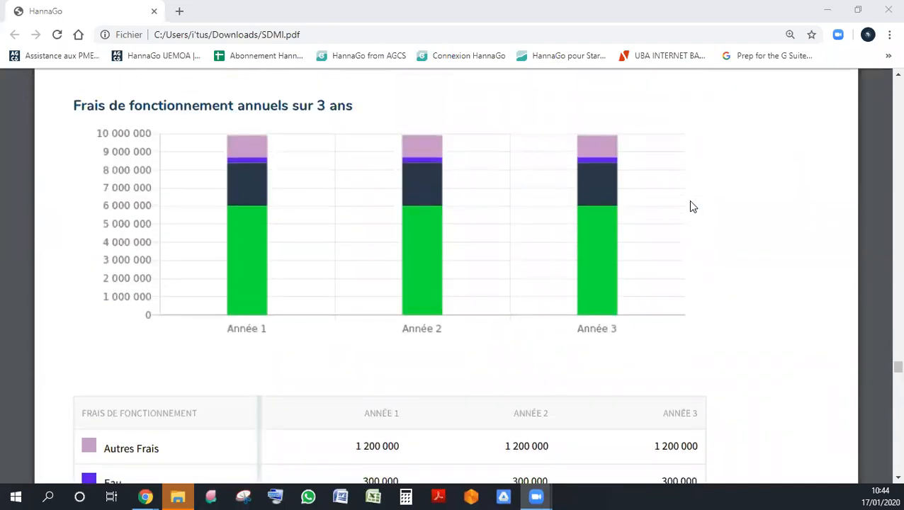
{"action": "scroll", "coordinate": [652, 241], "scroll_direction": "down", "scroll_amount": 10}
- Examine the Investissements chart and the monthly Besoin en fonds de roulement curve and table
{"action": "scroll", "coordinate": [652, 240], "scroll_direction": "down", "scroll_amount": 12}
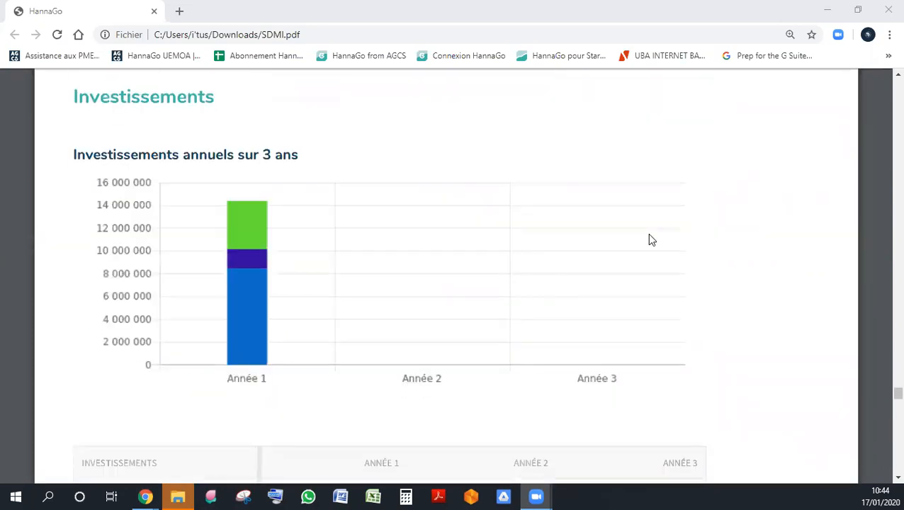
{"action": "scroll", "coordinate": [652, 240], "scroll_direction": "down", "scroll_amount": 5}
{"action": "scroll", "coordinate": [652, 240], "scroll_direction": "up", "scroll_amount": 4}
{"action": "scroll", "coordinate": [652, 240], "scroll_direction": "down", "scroll_amount": 10}
{"action": "scroll", "coordinate": [652, 240], "scroll_direction": "down", "scroll_amount": 6}
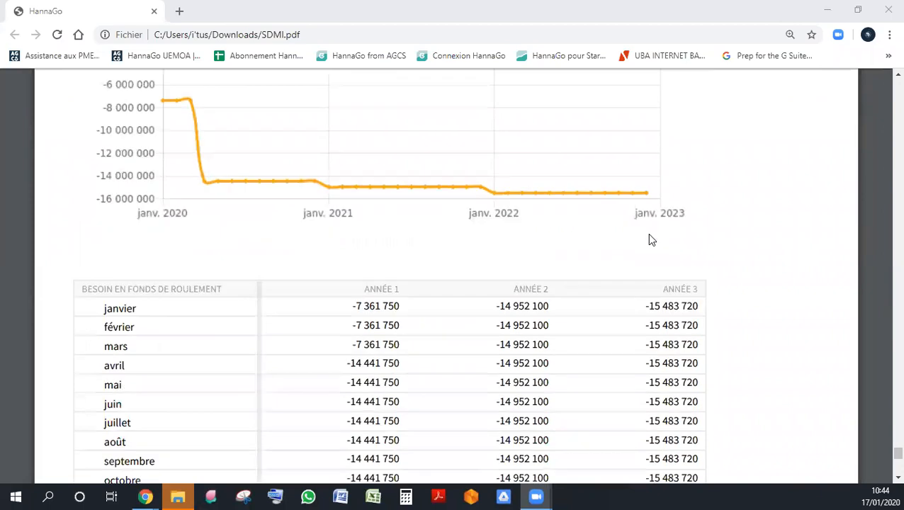
{"action": "scroll", "coordinate": [652, 240], "scroll_direction": "down", "scroll_amount": 8}
{"action": "scroll", "coordinate": [652, 240], "scroll_direction": "up", "scroll_amount": 8}
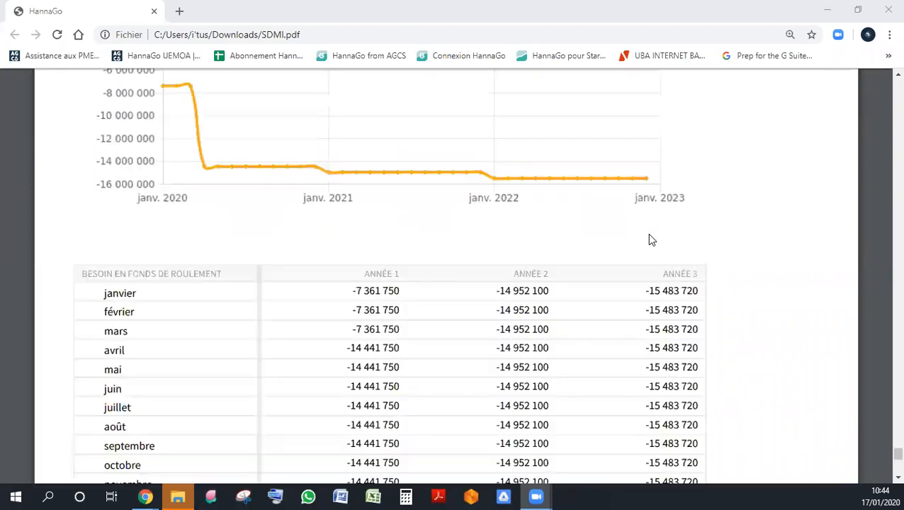
{"action": "scroll", "coordinate": [652, 240], "scroll_direction": "down", "scroll_amount": 5}
{"action": "scroll", "coordinate": [652, 240], "scroll_direction": "up", "scroll_amount": 11}
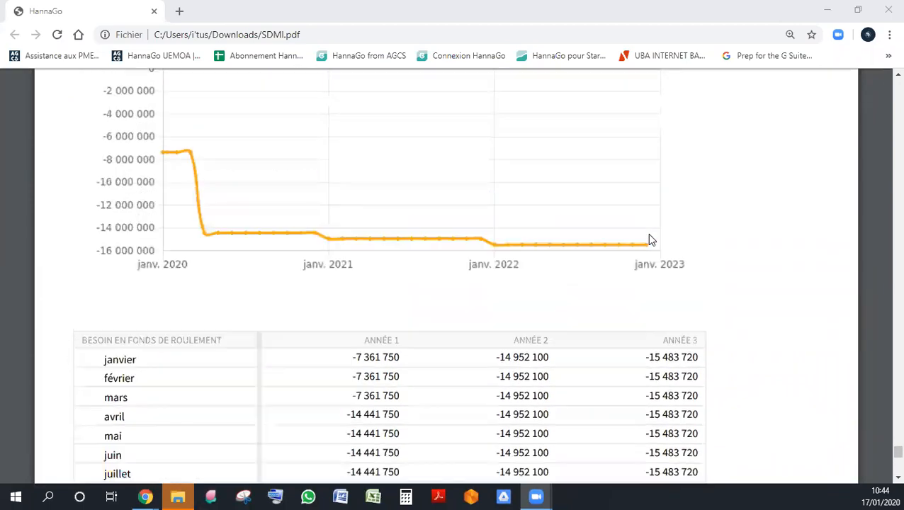
- Go back through the PDF from the Financements table to the cover page, reviewing the charts on the way
{"action": "scroll", "coordinate": [652, 240], "scroll_direction": "up", "scroll_amount": 12}
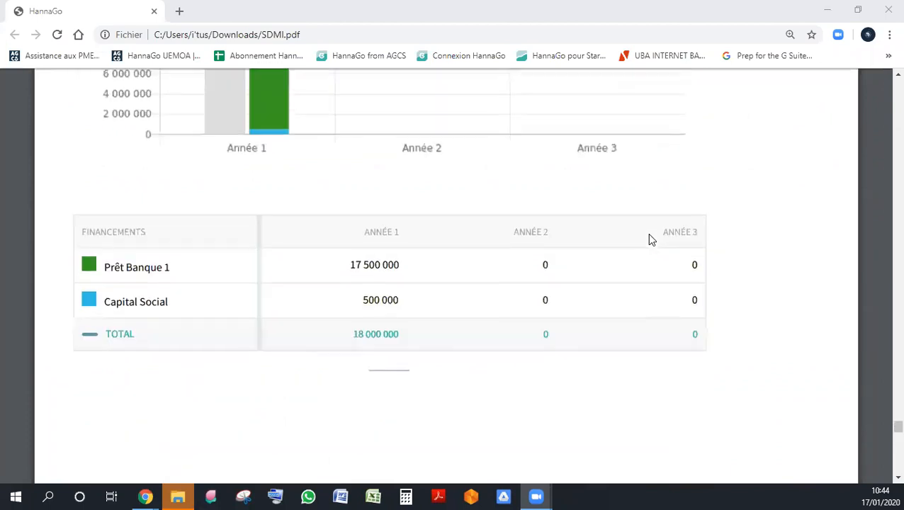
{"action": "scroll", "coordinate": [652, 240], "scroll_direction": "up", "scroll_amount": 12}
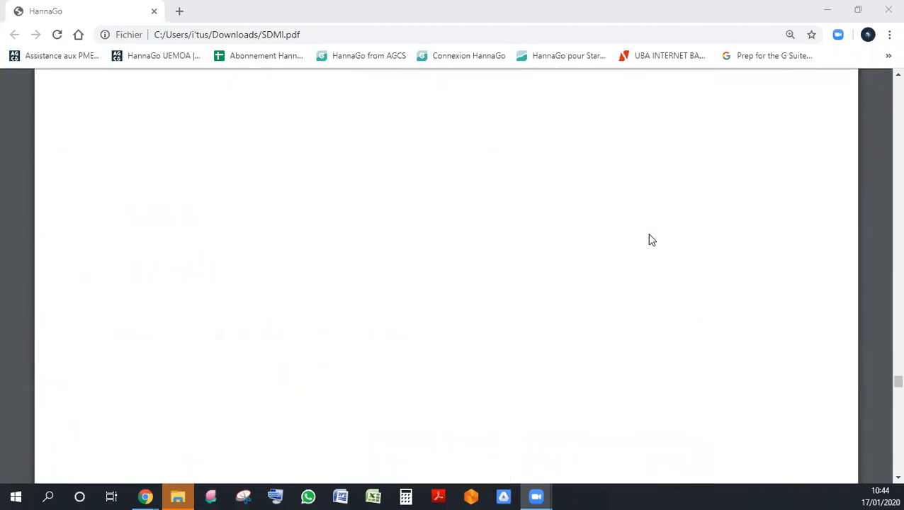
{"action": "scroll", "coordinate": [652, 240], "scroll_direction": "up", "scroll_amount": 12}
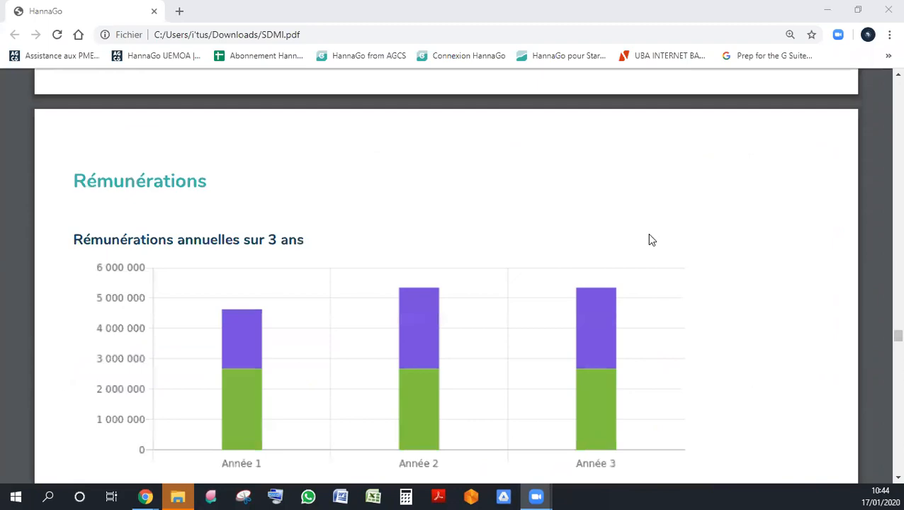
{"action": "scroll", "coordinate": [652, 240], "scroll_direction": "up", "scroll_amount": 12}
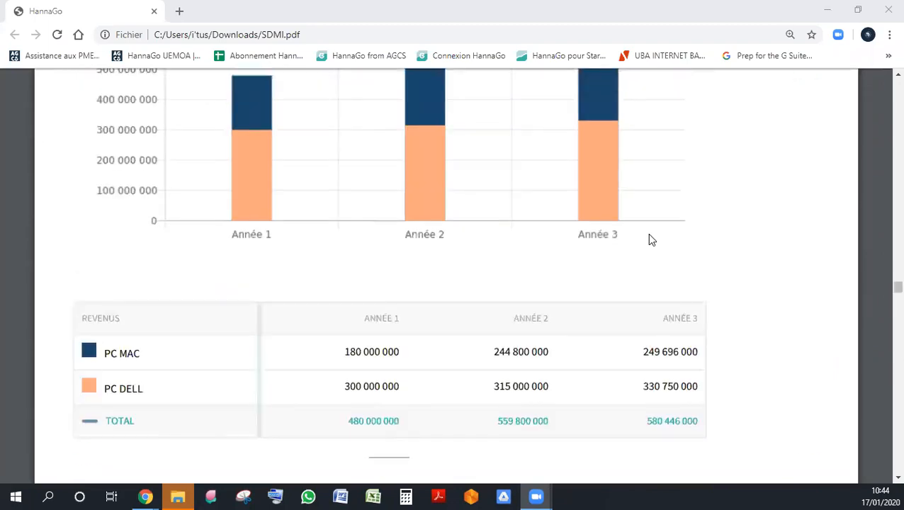
{"action": "scroll", "coordinate": [652, 241], "scroll_direction": "up", "scroll_amount": 12}
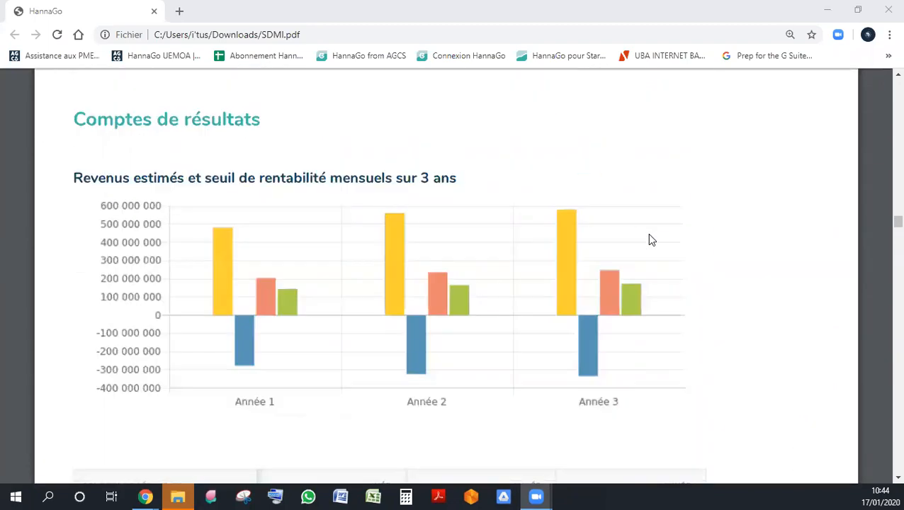
{"action": "scroll", "coordinate": [652, 240], "scroll_direction": "up", "scroll_amount": 12}
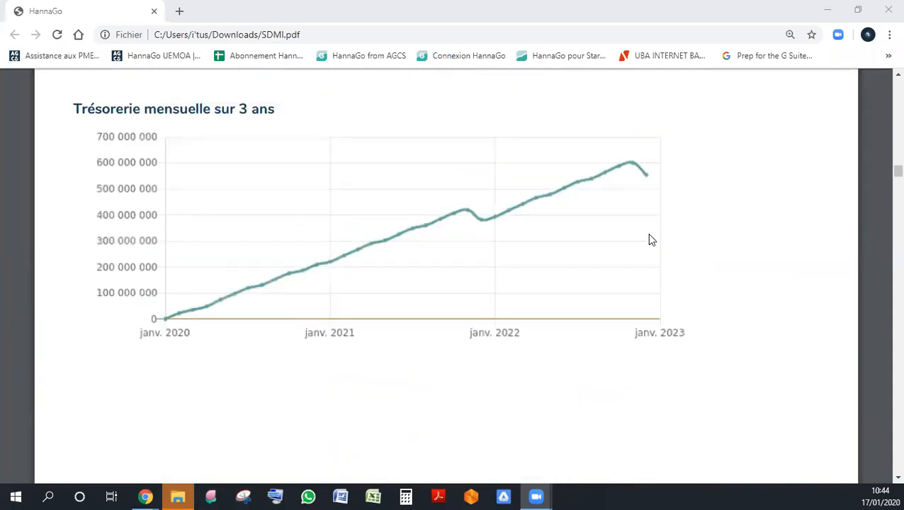
{"action": "scroll", "coordinate": [652, 243], "scroll_direction": "up", "scroll_amount": 12}
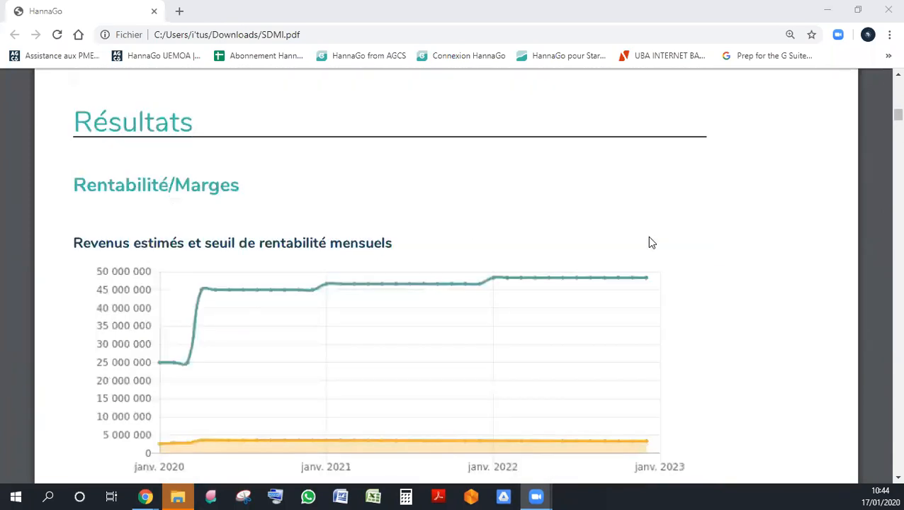
{"action": "scroll", "coordinate": [652, 243], "scroll_direction": "down", "scroll_amount": 4}
{"action": "scroll", "coordinate": [652, 243], "scroll_direction": "up", "scroll_amount": 4}
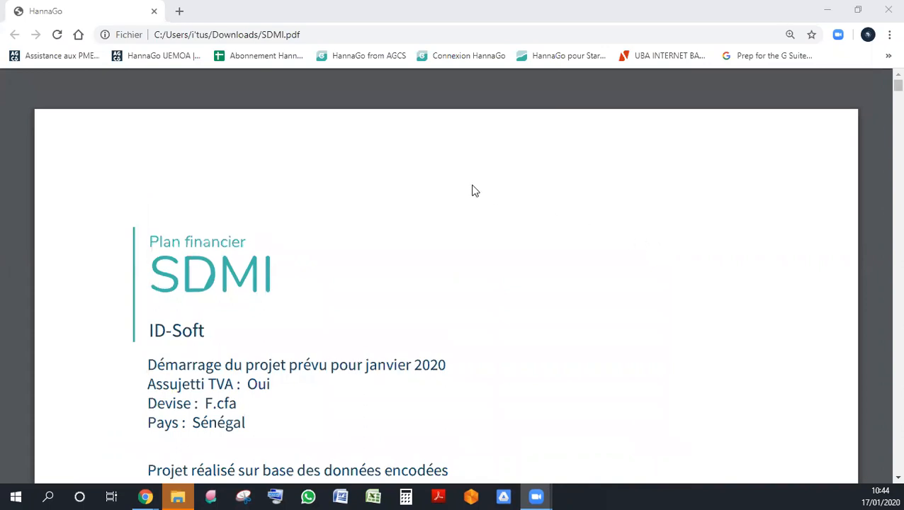
- Skim the exported SDMI plan from the cover page through the Revenus and Frais de fonctionnement charts to the final pages
{"action": "scroll", "coordinate": [474, 190], "scroll_direction": "down", "scroll_amount": 20}
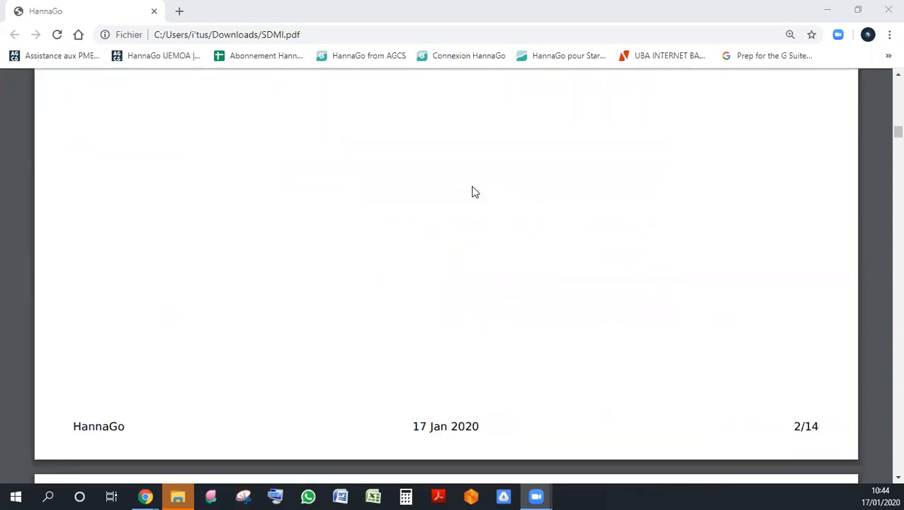
{"action": "scroll", "coordinate": [474, 192], "scroll_direction": "down", "scroll_amount": 10}
{"action": "scroll", "coordinate": [474, 191], "scroll_direction": "up", "scroll_amount": 15}
{"action": "scroll", "coordinate": [474, 192], "scroll_direction": "down", "scroll_amount": 20}
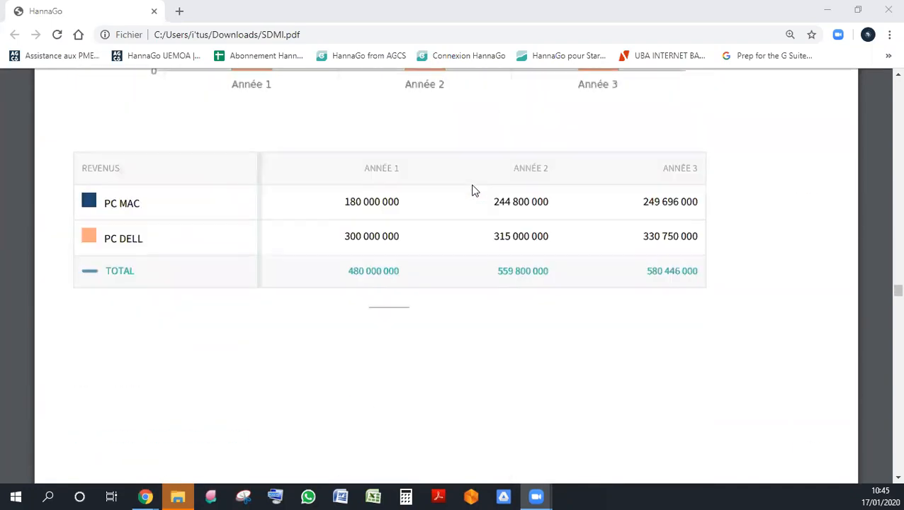
{"action": "scroll", "coordinate": [477, 181], "scroll_direction": "down", "scroll_amount": 20}
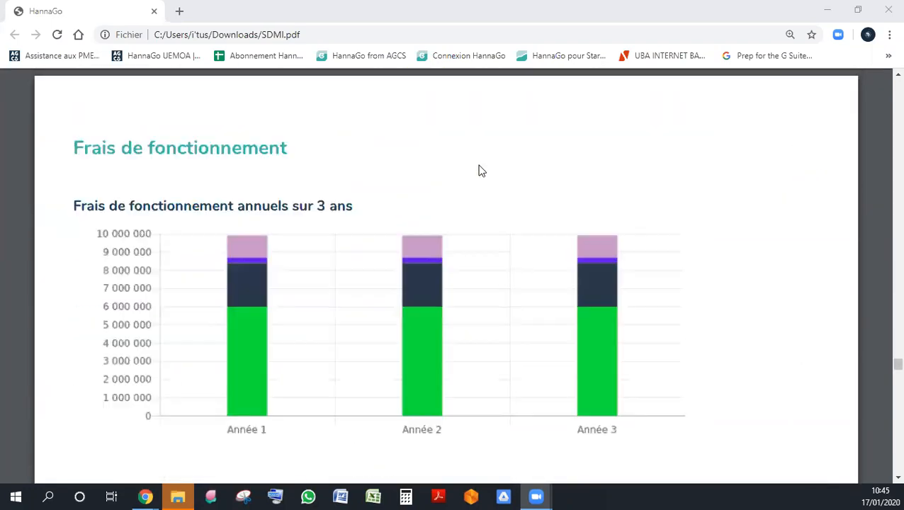
{"action": "scroll", "coordinate": [480, 170], "scroll_direction": "down", "scroll_amount": 20}
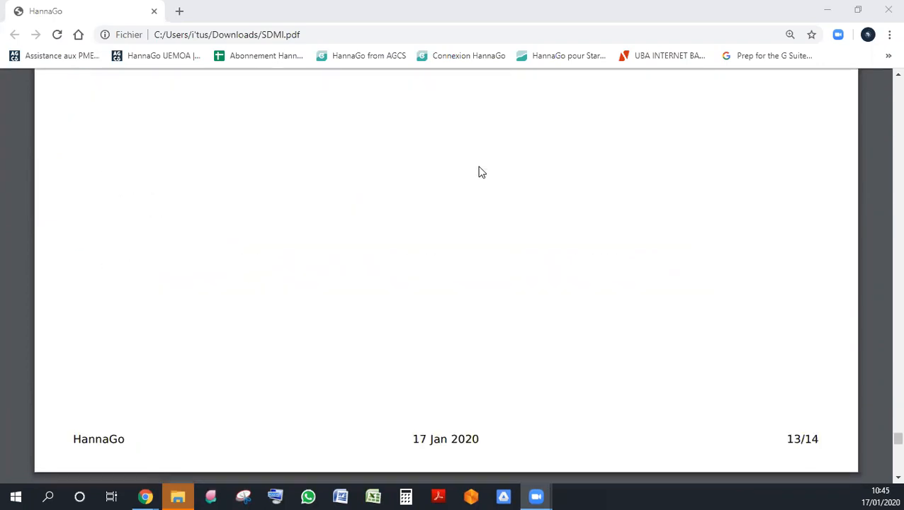
{"action": "scroll", "coordinate": [481, 173], "scroll_direction": "down", "scroll_amount": 5}
{"action": "scroll", "coordinate": [480, 172], "scroll_direction": "up", "scroll_amount": 15}
{"action": "scroll", "coordinate": [481, 172], "scroll_direction": "down", "scroll_amount": 10}
- Review the PDF backwards from Investissements through Rémunérations, the balance sheet and the monthly cash-flow tables to the results by product
{"action": "scroll", "coordinate": [480, 172], "scroll_direction": "up", "scroll_amount": 15}
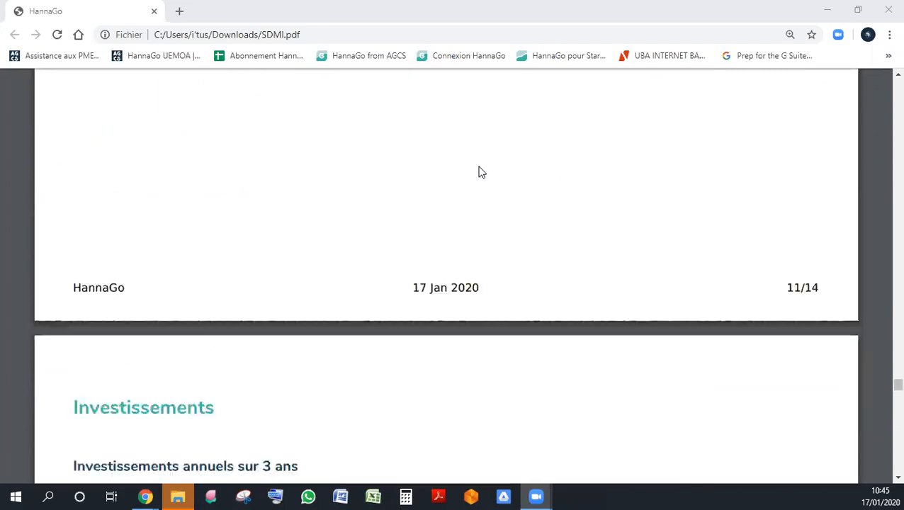
{"action": "scroll", "coordinate": [481, 172], "scroll_direction": "up", "scroll_amount": 6}
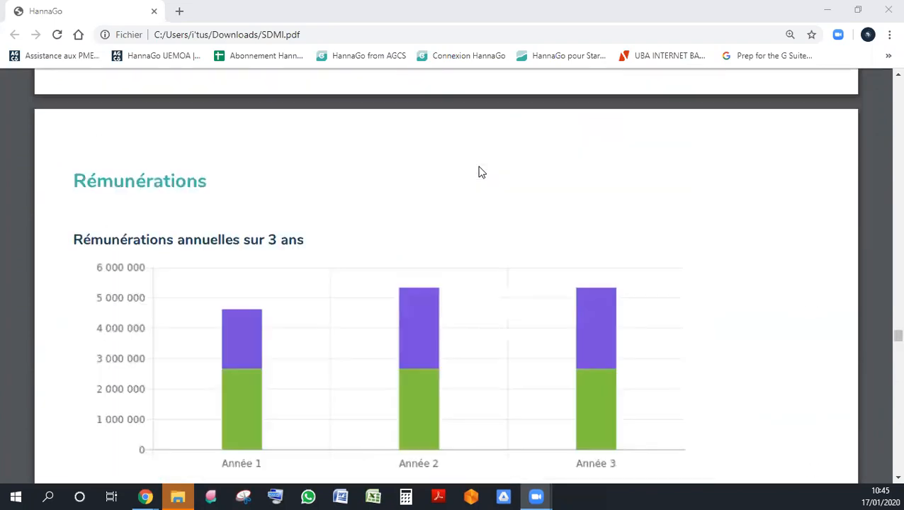
{"action": "scroll", "coordinate": [480, 172], "scroll_direction": "up", "scroll_amount": 15}
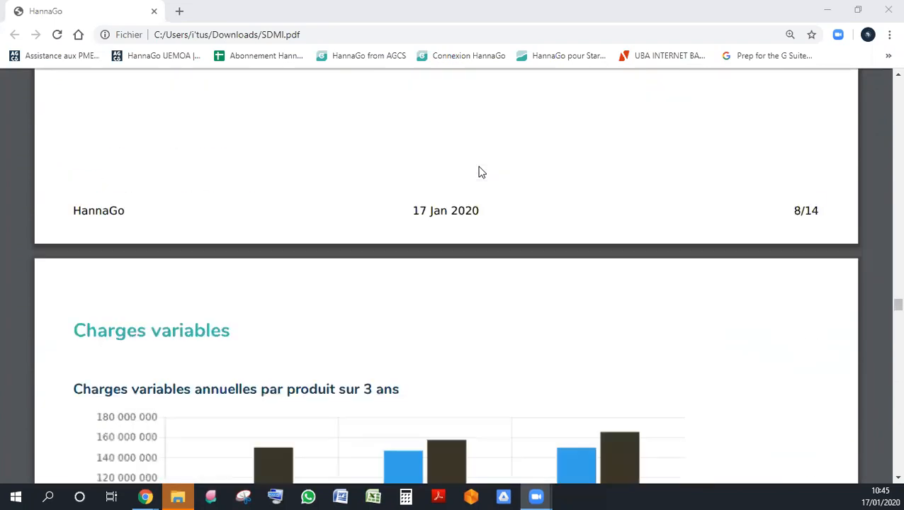
{"action": "scroll", "coordinate": [481, 172], "scroll_direction": "up", "scroll_amount": 20}
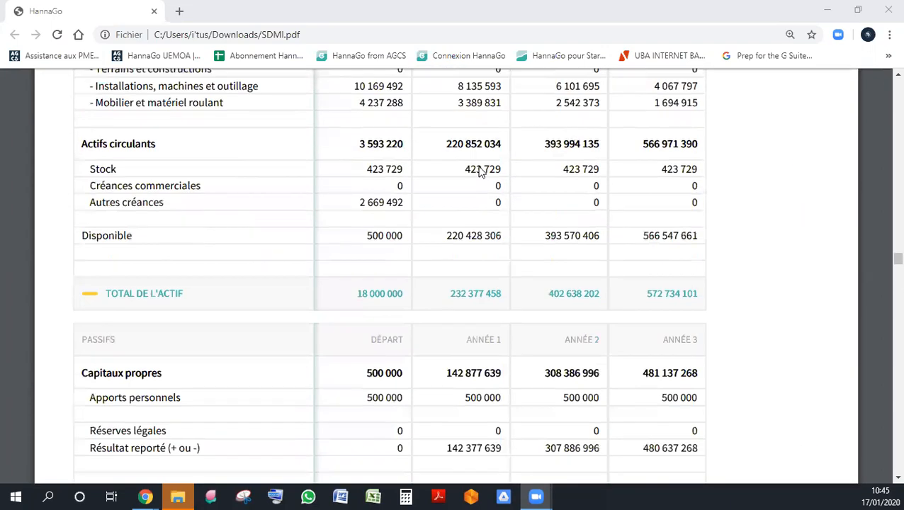
{"action": "scroll", "coordinate": [480, 172], "scroll_direction": "up", "scroll_amount": 15}
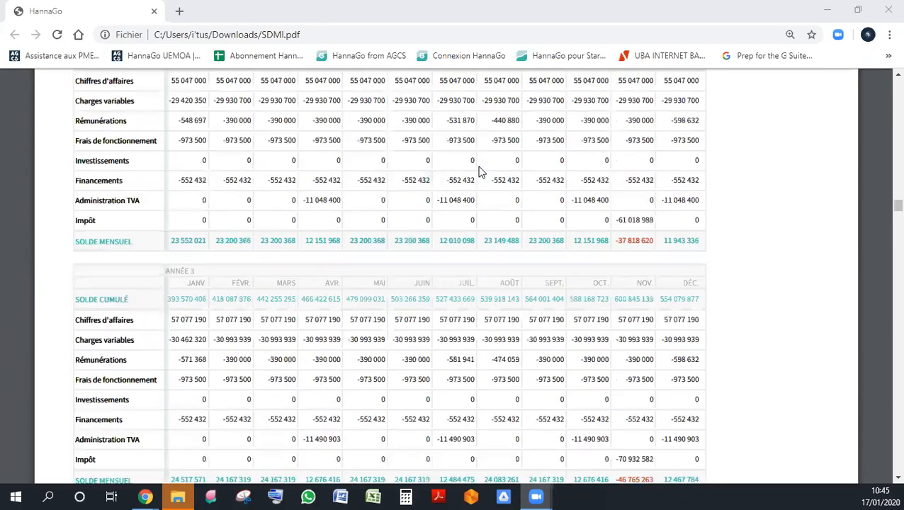
{"action": "scroll", "coordinate": [481, 173], "scroll_direction": "up", "scroll_amount": 15}
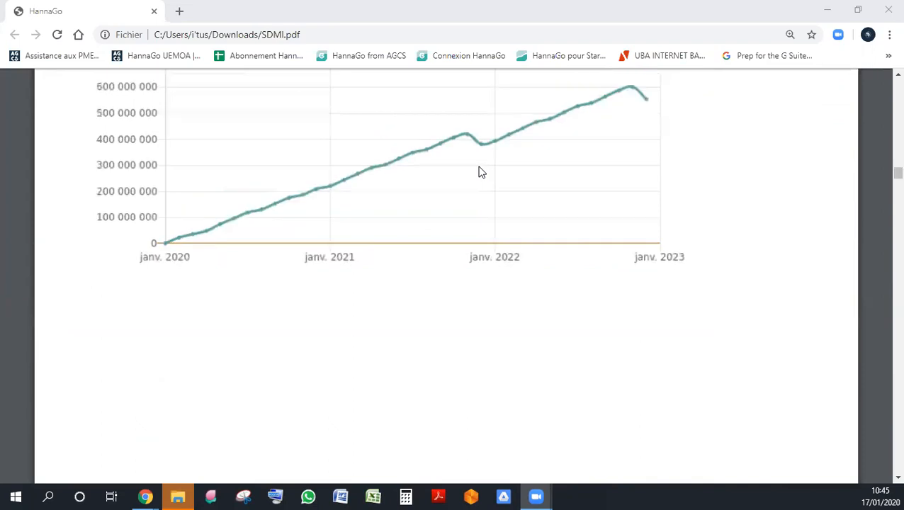
{"action": "scroll", "coordinate": [527, 113], "scroll_direction": "up", "scroll_amount": 3}
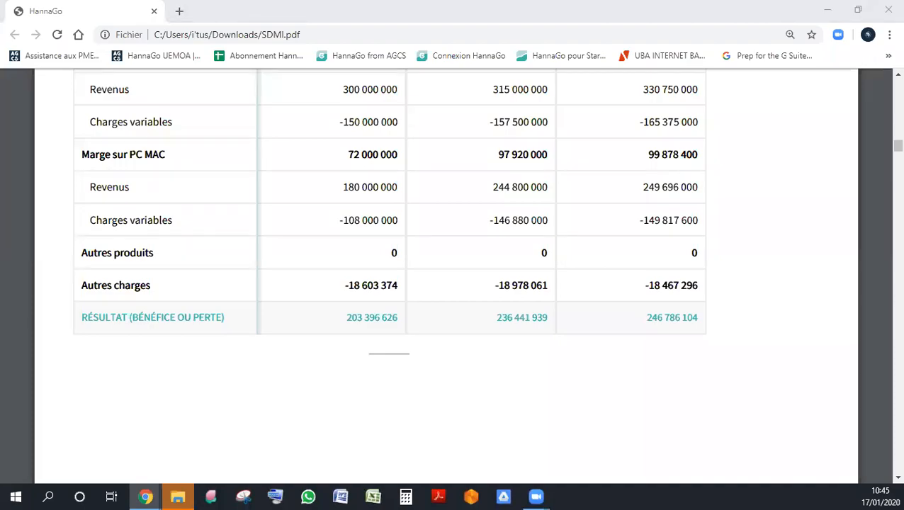
- Return from the results table to the cover page of the SDMI PDF
{"action": "key", "text": "super+d"}
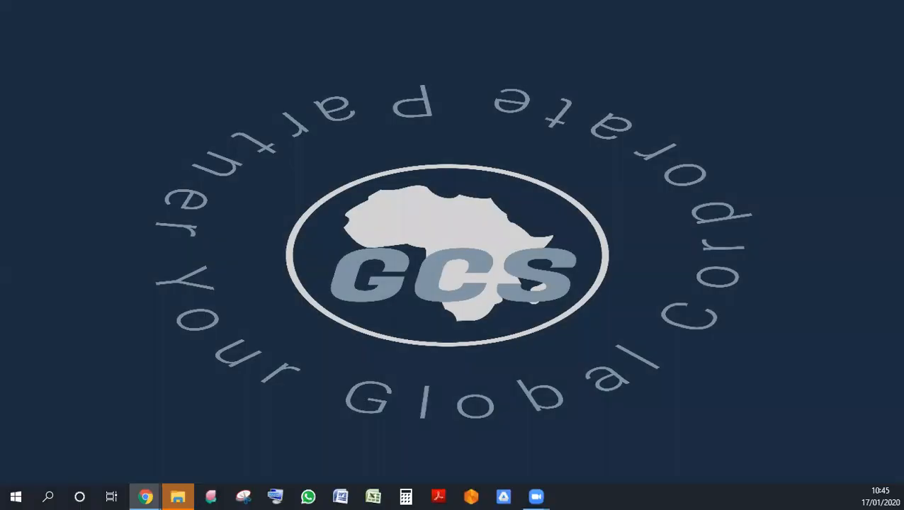
{"action": "key", "text": "super+d"}
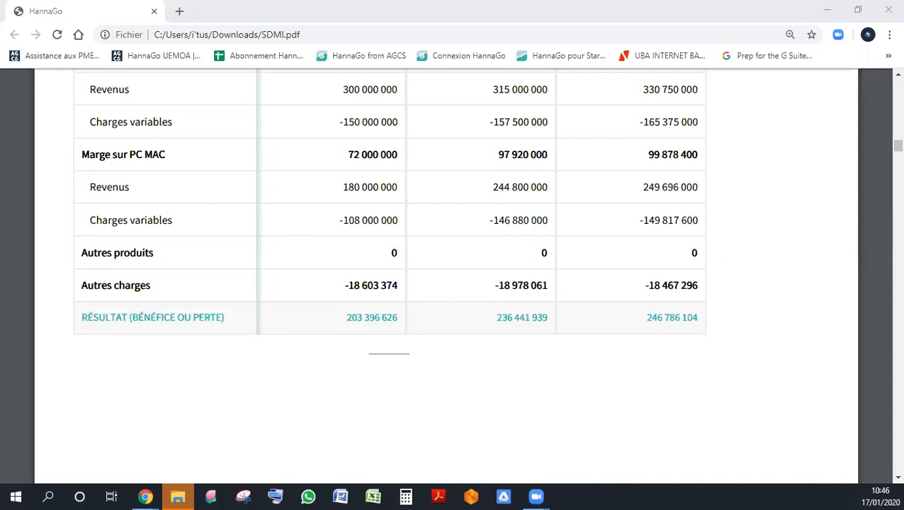
{"action": "scroll", "coordinate": [402, 276], "scroll_direction": "up", "scroll_amount": 10}
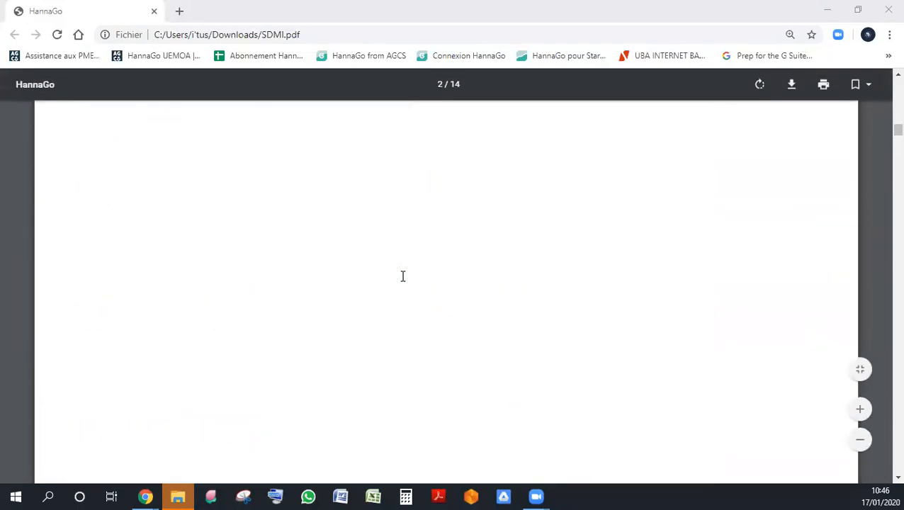
{"action": "scroll", "coordinate": [403, 276], "scroll_direction": "up", "scroll_amount": 10}
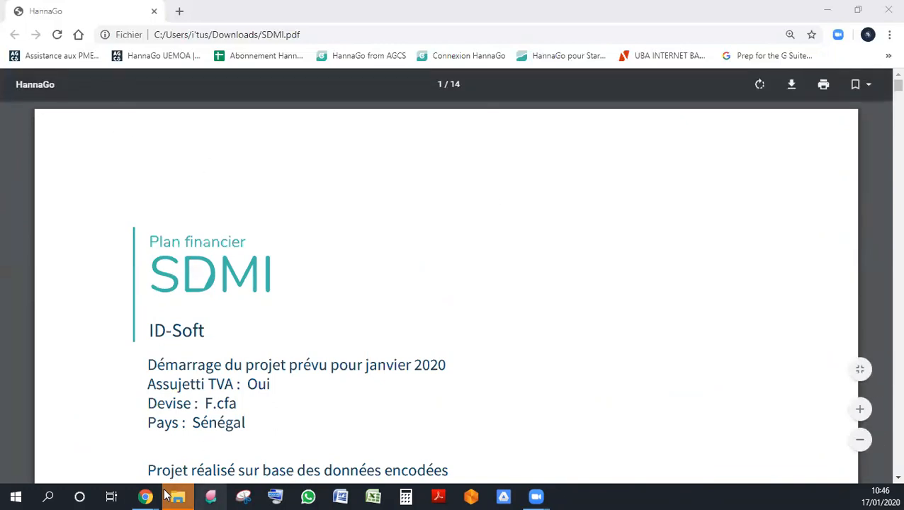
- Switch to the browser window with the HannaGo project and show the Africa Global Corporate Services HannaGo UEMOA page
{"action": "mouse_move", "coordinate": [145, 496]}
{"action": "mouse_move", "coordinate": [135, 446]}
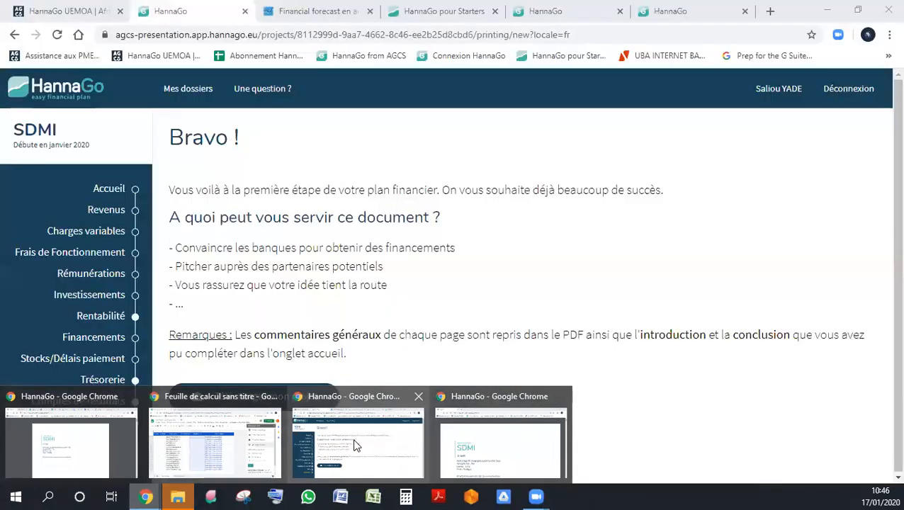
{"action": "left_click", "coordinate": [355, 432]}
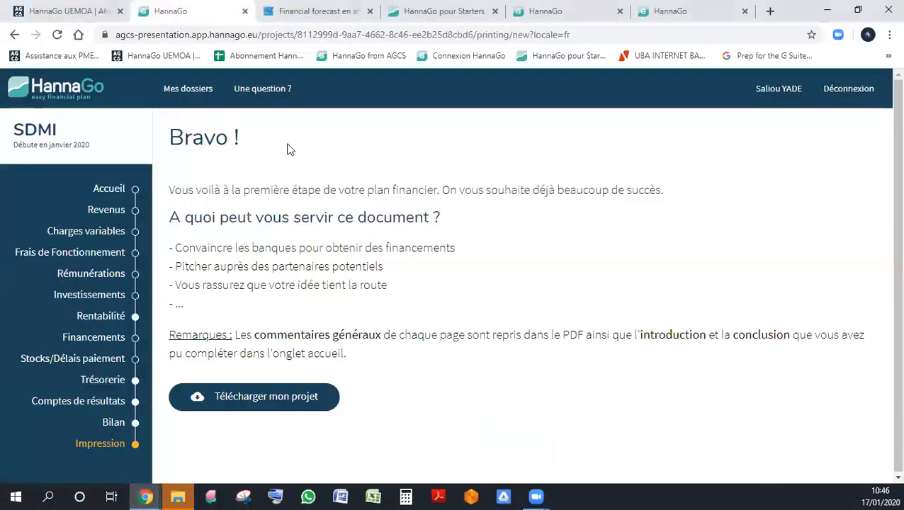
{"action": "left_click", "coordinate": [88, 12]}
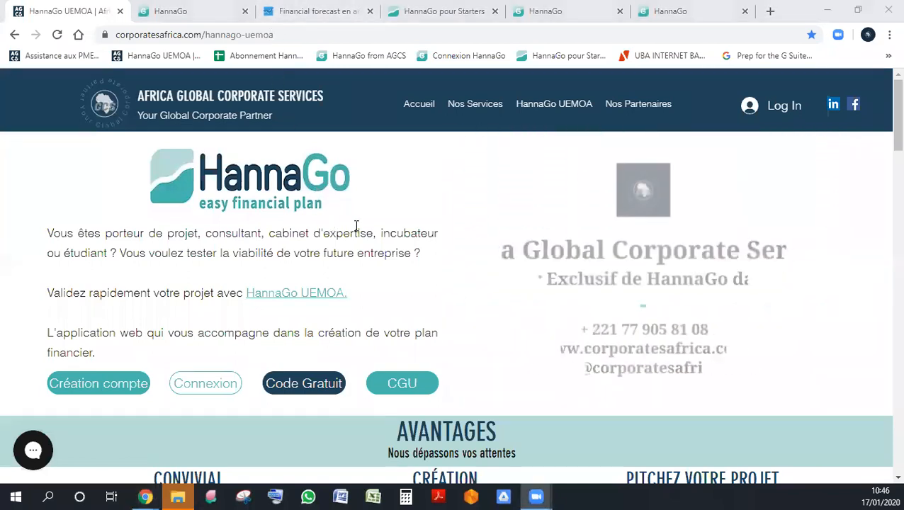
{"action": "left_click", "coordinate": [319, 11]}
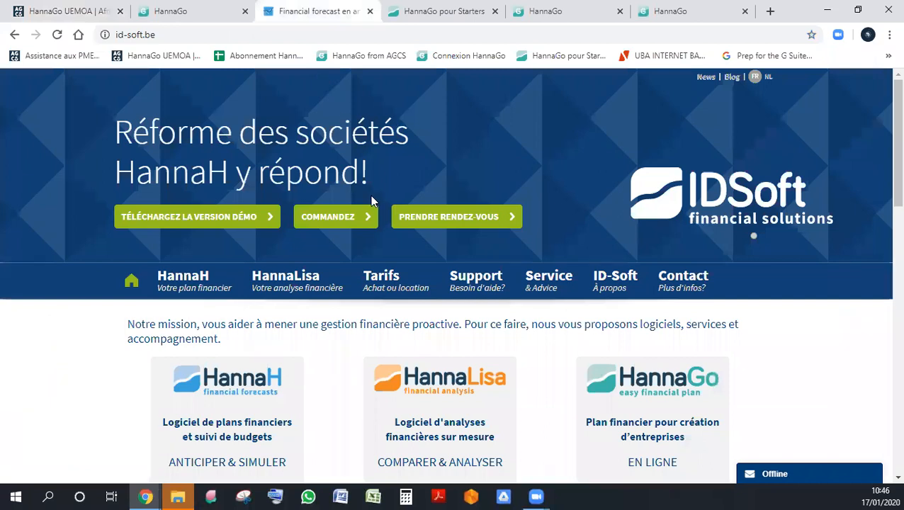
{"action": "left_click", "coordinate": [90, 18]}
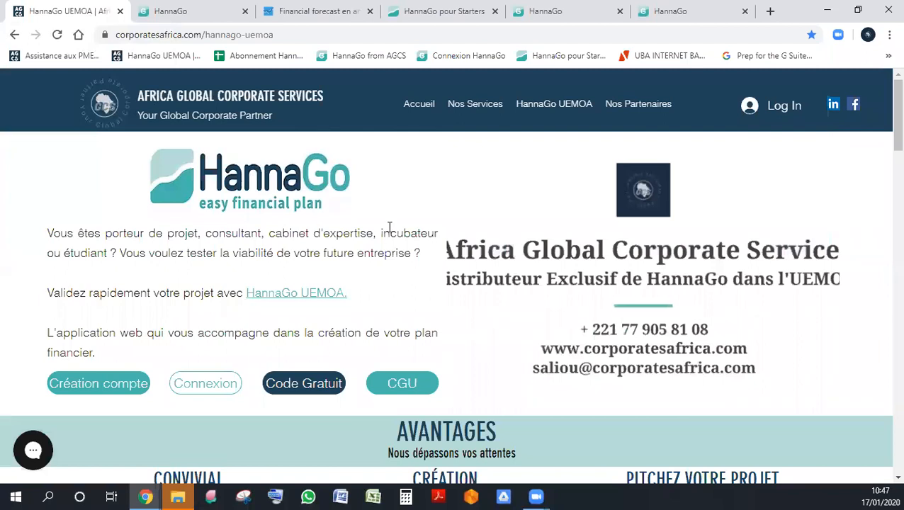
- Open the Entrepreneurs page under HannaGo UEMOA and go past Avantages and Utilisation to the Tarifs section
{"action": "mouse_move", "coordinate": [565, 108]}
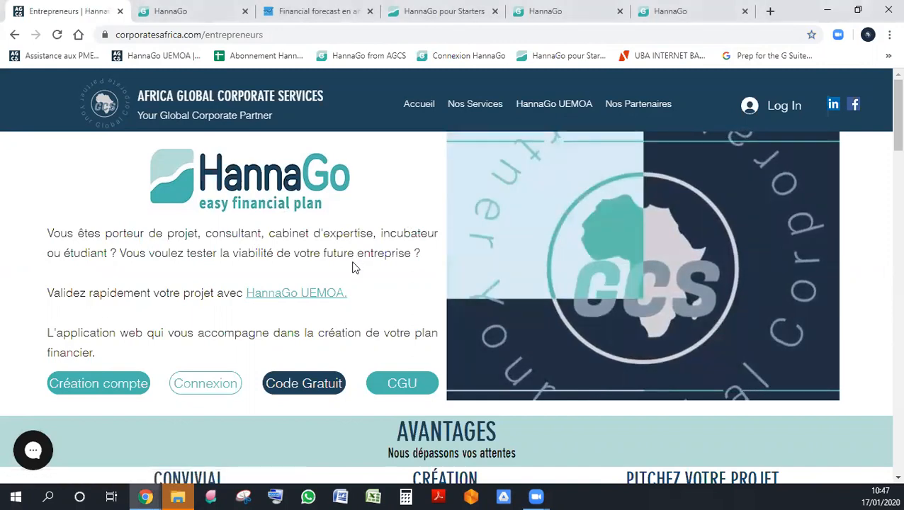
{"action": "scroll", "coordinate": [355, 268], "scroll_direction": "down", "scroll_amount": 5}
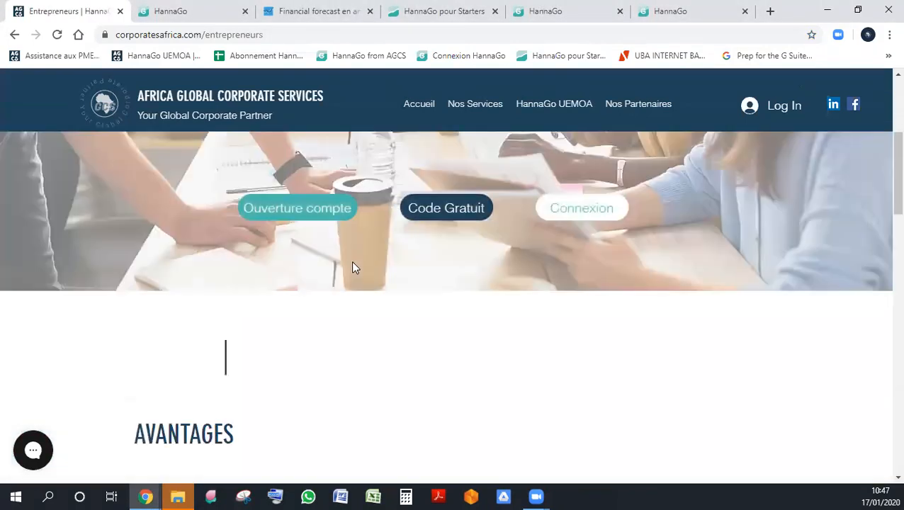
{"action": "scroll", "coordinate": [355, 268], "scroll_direction": "down", "scroll_amount": 5}
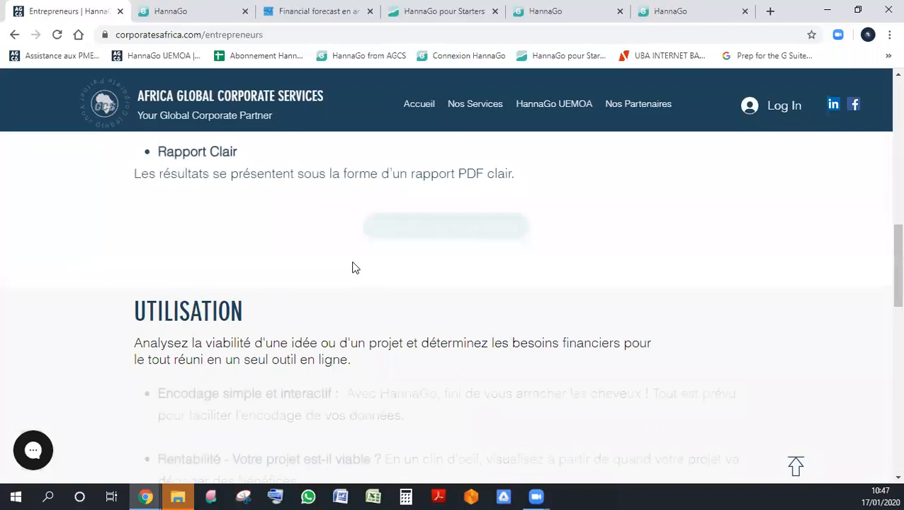
{"action": "scroll", "coordinate": [355, 268], "scroll_direction": "down", "scroll_amount": 5}
{"action": "scroll", "coordinate": [355, 268], "scroll_direction": "down", "scroll_amount": 3}
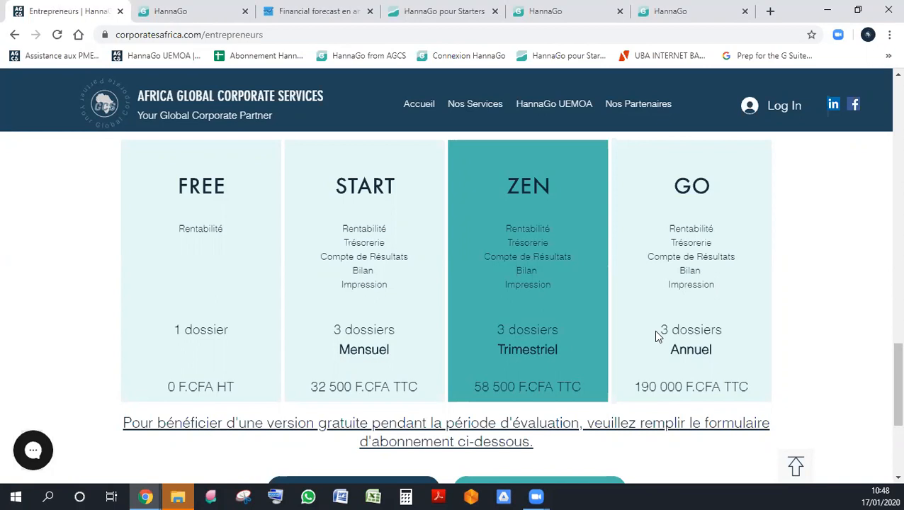
- Compare the features, number of dossiers, billing period and price of the FREE, START, ZEN and GO plans
{"action": "left_click_drag", "start_coordinate": [884, 357], "coordinate": [883, 346]}
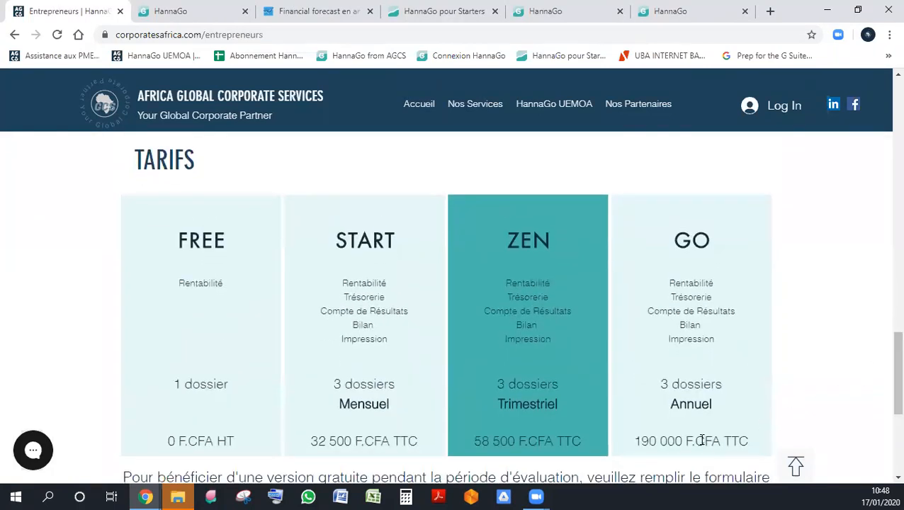
{"action": "scroll", "coordinate": [815, 286], "scroll_direction": "down", "scroll_amount": 1}
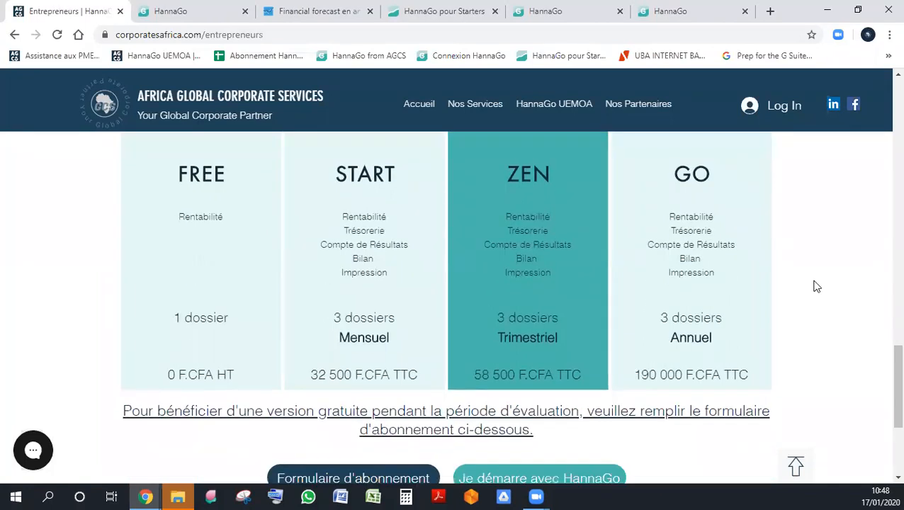
{"action": "scroll", "coordinate": [815, 286], "scroll_direction": "up", "scroll_amount": 1}
{"action": "scroll", "coordinate": [597, 290], "scroll_direction": "down", "scroll_amount": 1}
{"action": "scroll", "coordinate": [645, 289], "scroll_direction": "up", "scroll_amount": 1}
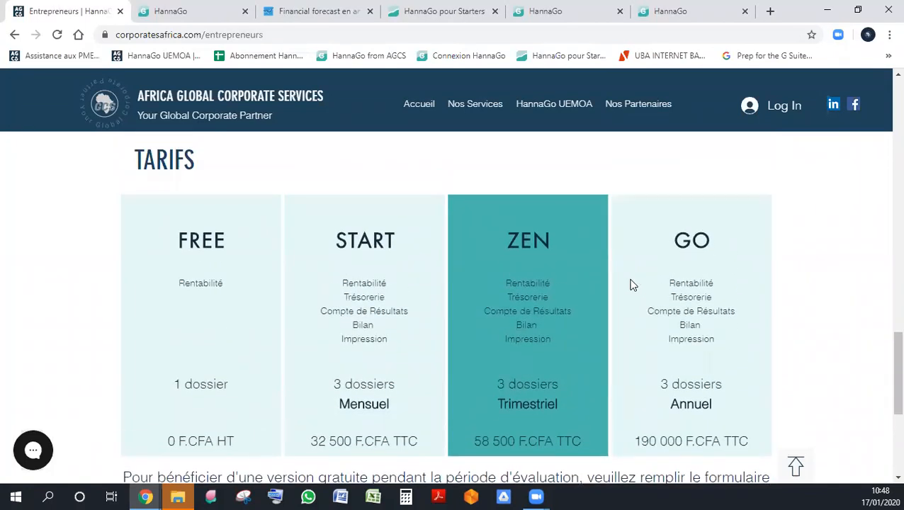
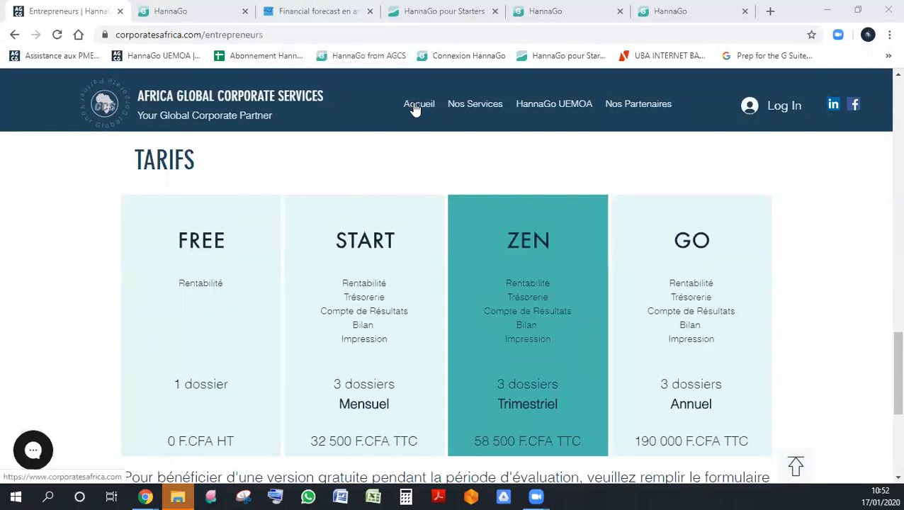
- Go to the corporatesafrica.com home page and open the HannaGo UEMOA page from there
{"action": "double_click", "coordinate": [151, 35]}
{"action": "left_click", "coordinate": [128, 95]}
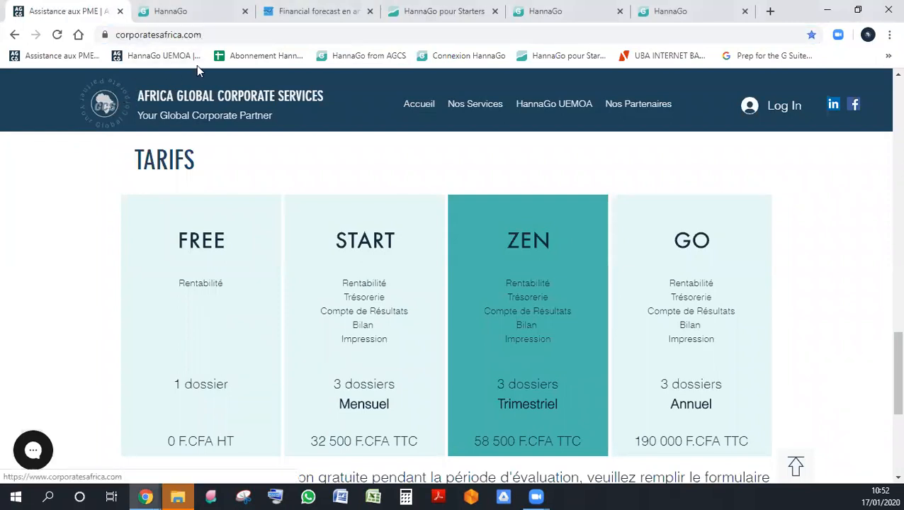
{"action": "left_click", "coordinate": [219, 38]}
{"action": "key", "text": "Return"}
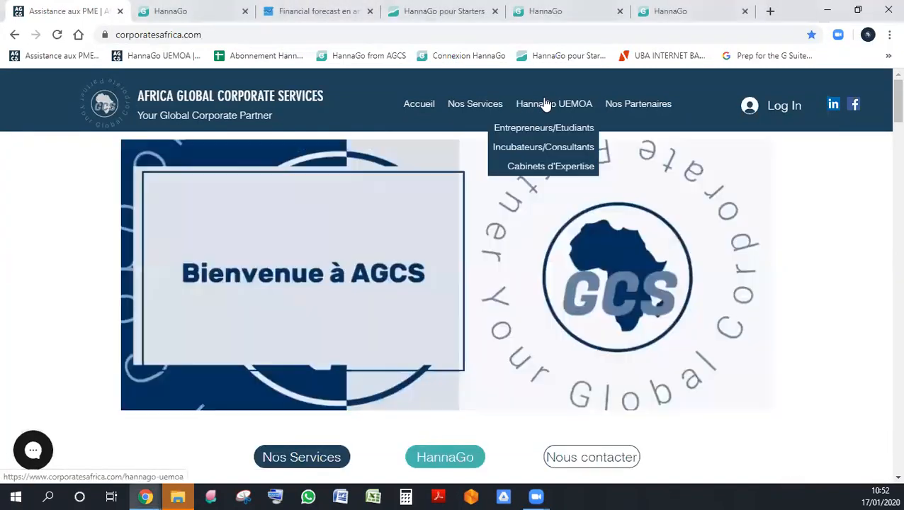
{"action": "left_click", "coordinate": [546, 104]}
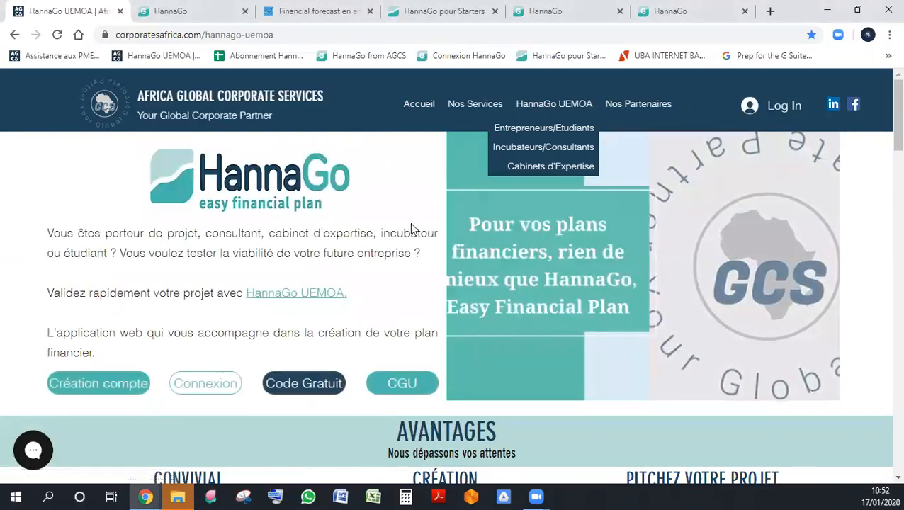
- Examine the HannaGo UEMOA page's account options and its sections for entrepreneurs, accounting firms and incubators
{"action": "scroll", "coordinate": [416, 272], "scroll_direction": "down", "scroll_amount": 2}
{"action": "scroll", "coordinate": [364, 279], "scroll_direction": "up", "scroll_amount": 1}
{"action": "scroll", "coordinate": [322, 273], "scroll_direction": "up", "scroll_amount": 2}
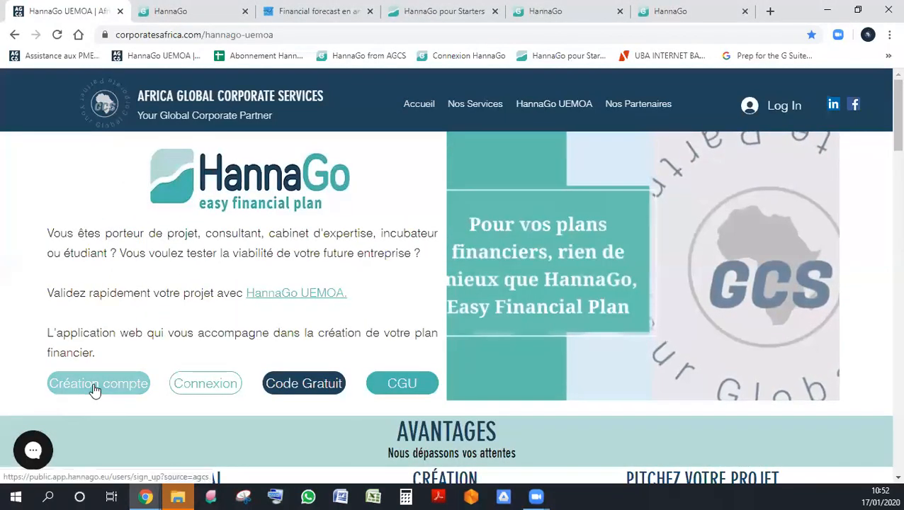
{"action": "scroll", "coordinate": [100, 389], "scroll_direction": "down", "scroll_amount": 7}
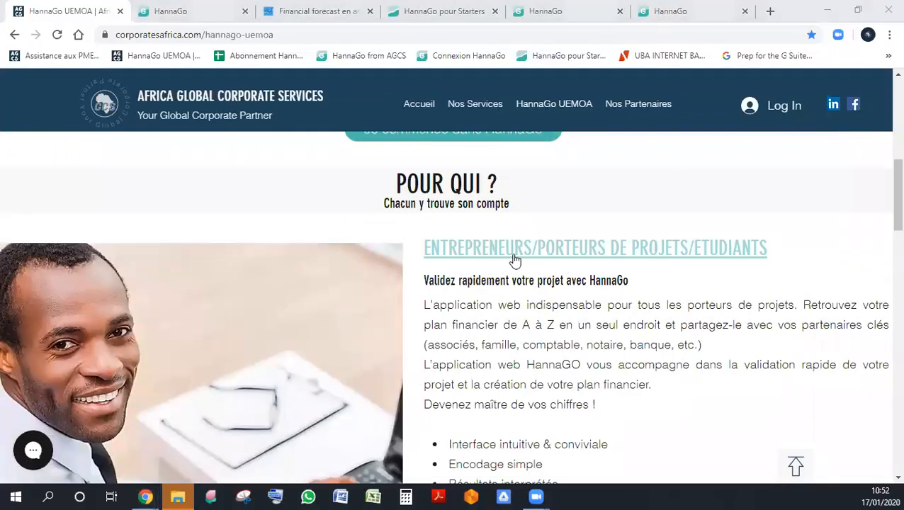
{"action": "scroll", "coordinate": [539, 248], "scroll_direction": "down", "scroll_amount": 1}
{"action": "scroll", "coordinate": [681, 199], "scroll_direction": "down", "scroll_amount": 2}
{"action": "scroll", "coordinate": [677, 218], "scroll_direction": "down", "scroll_amount": 5}
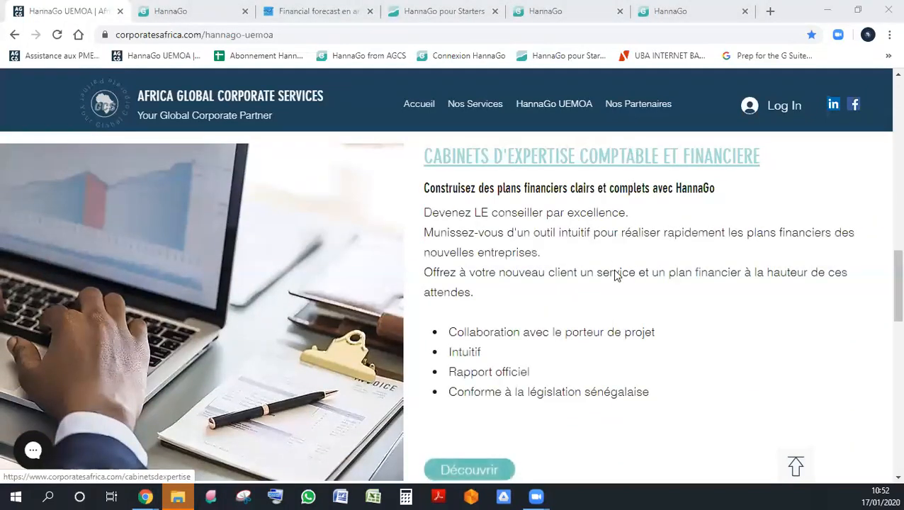
{"action": "scroll", "coordinate": [614, 269], "scroll_direction": "down", "scroll_amount": 6}
{"action": "scroll", "coordinate": [561, 224], "scroll_direction": "up", "scroll_amount": 1}
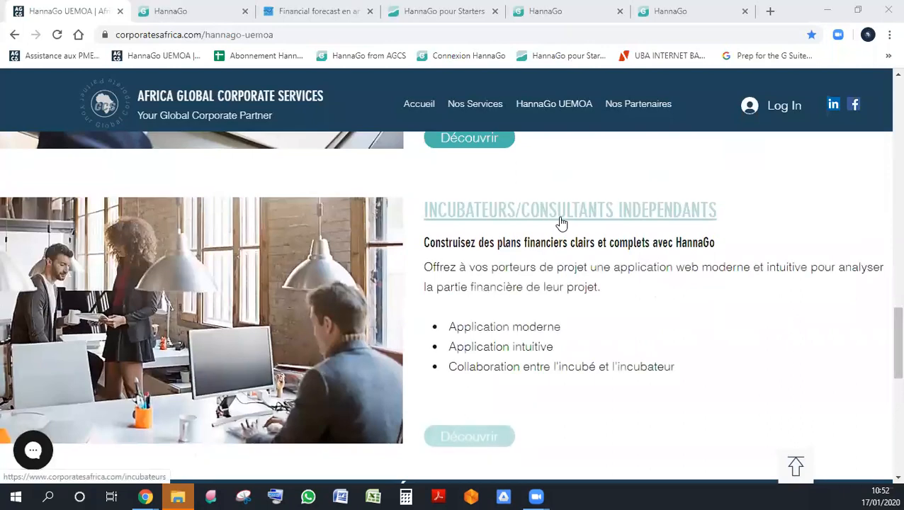
{"action": "scroll", "coordinate": [561, 224], "scroll_direction": "up", "scroll_amount": 10}
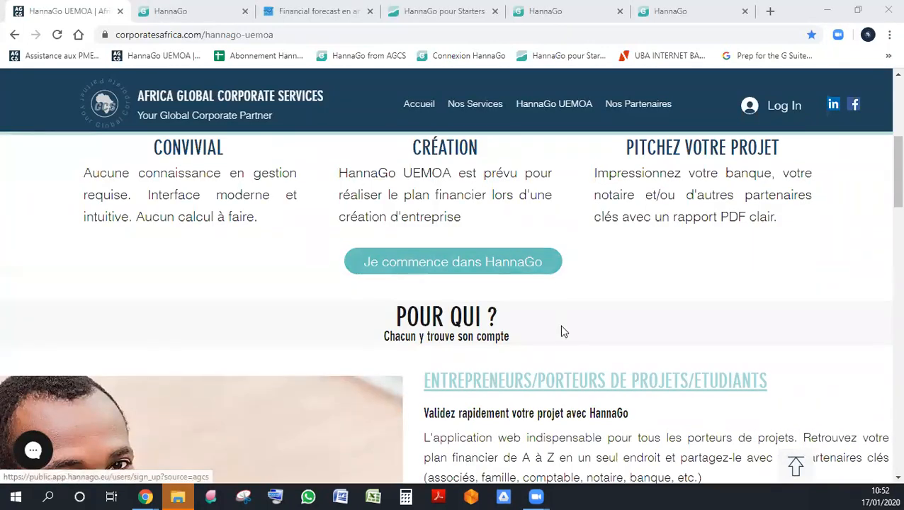
- Open the account creation form from the Entrepreneurs page and accept the HannaGo general conditions of use
{"action": "left_click", "coordinate": [567, 377]}
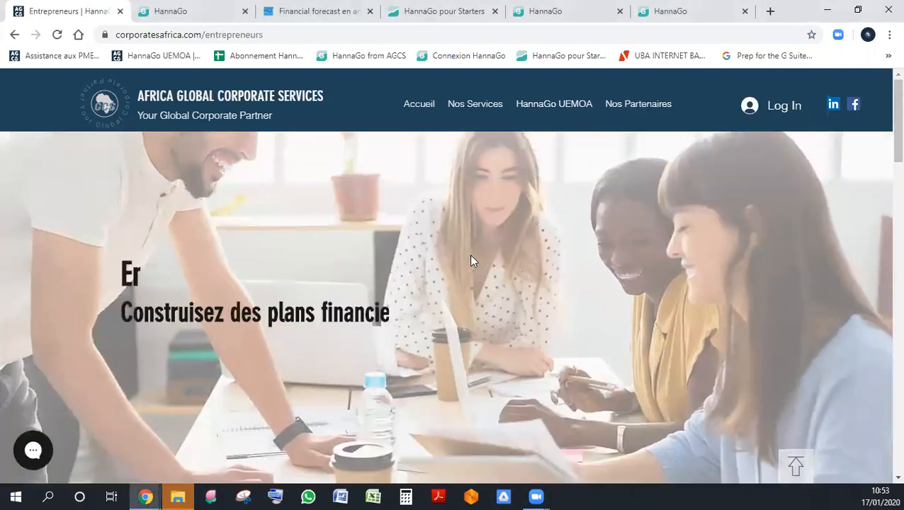
{"action": "scroll", "coordinate": [268, 248], "scroll_direction": "up", "scroll_amount": 2}
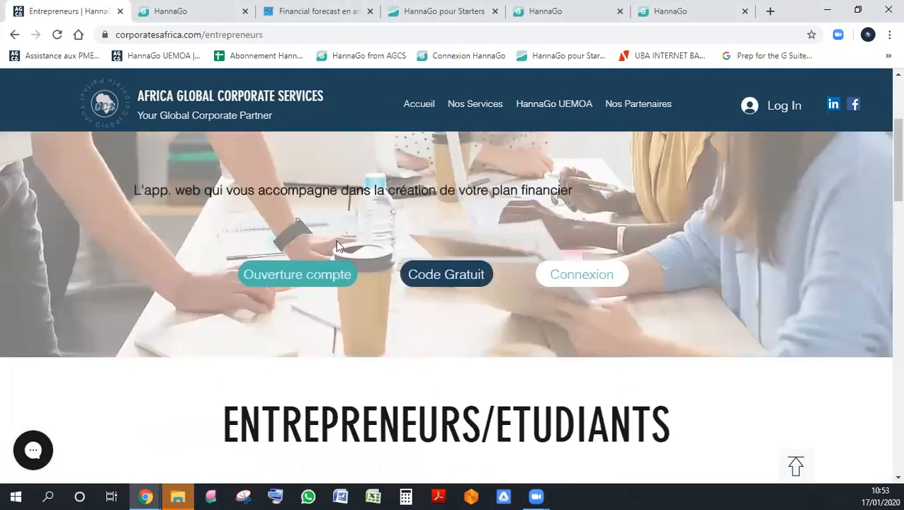
{"action": "left_click", "coordinate": [313, 287]}
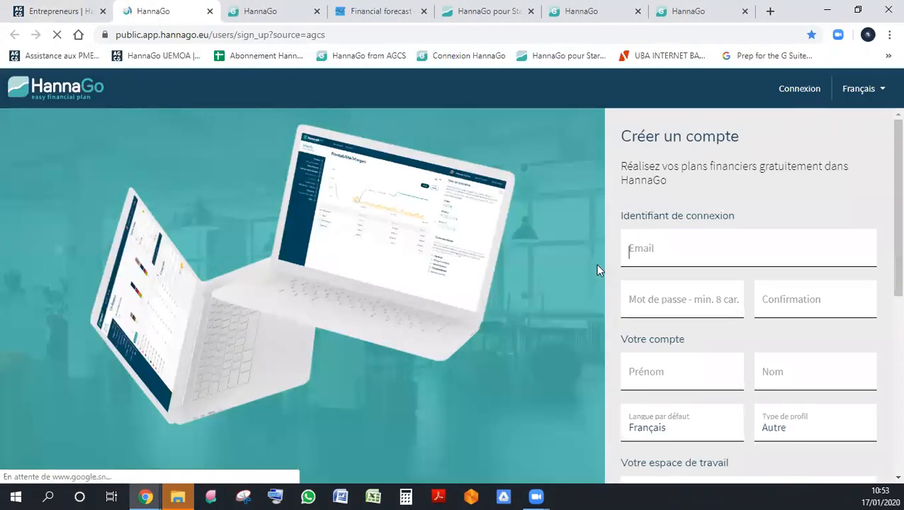
{"action": "scroll", "coordinate": [659, 268], "scroll_direction": "down", "scroll_amount": 5}
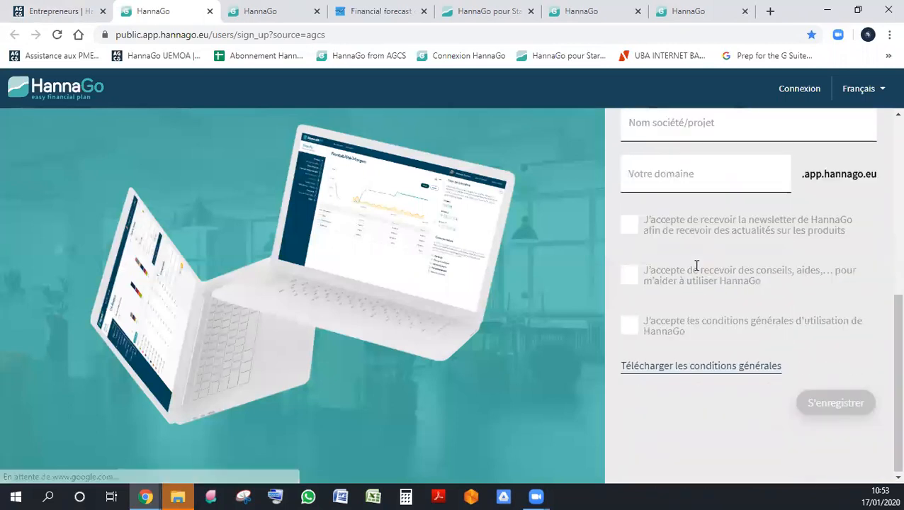
{"action": "left_click", "coordinate": [631, 331]}
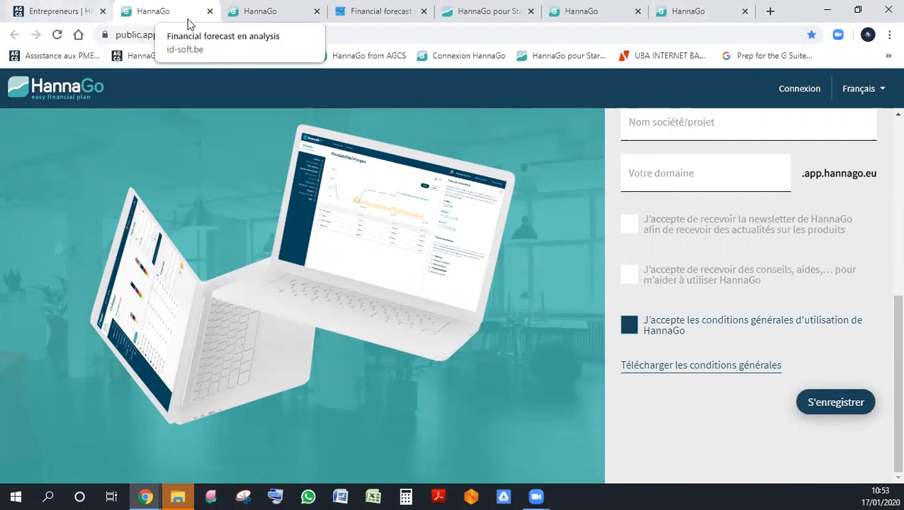
- Find the browser tab with the SDMI project and look through all projects in the Mes dossiers overview
{"action": "left_click", "coordinate": [680, 11]}
{"action": "left_click", "coordinate": [581, 12]}
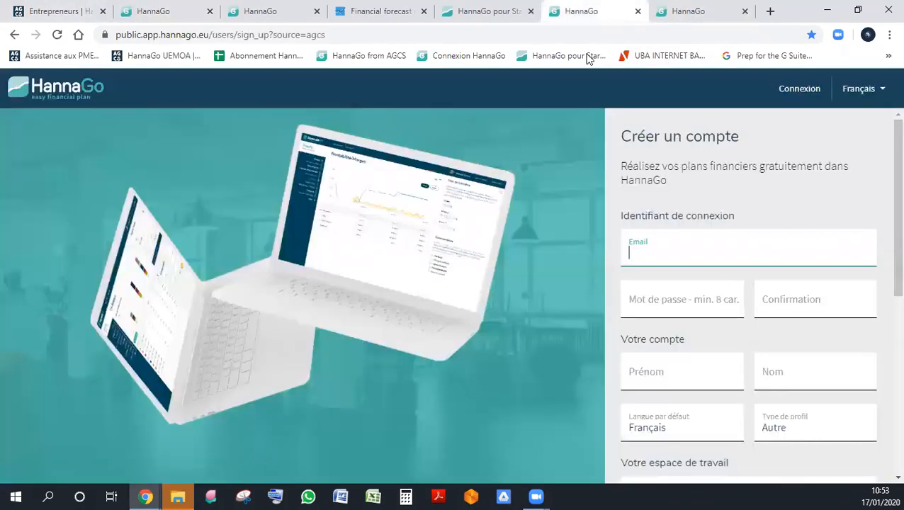
{"action": "left_click", "coordinate": [468, 13]}
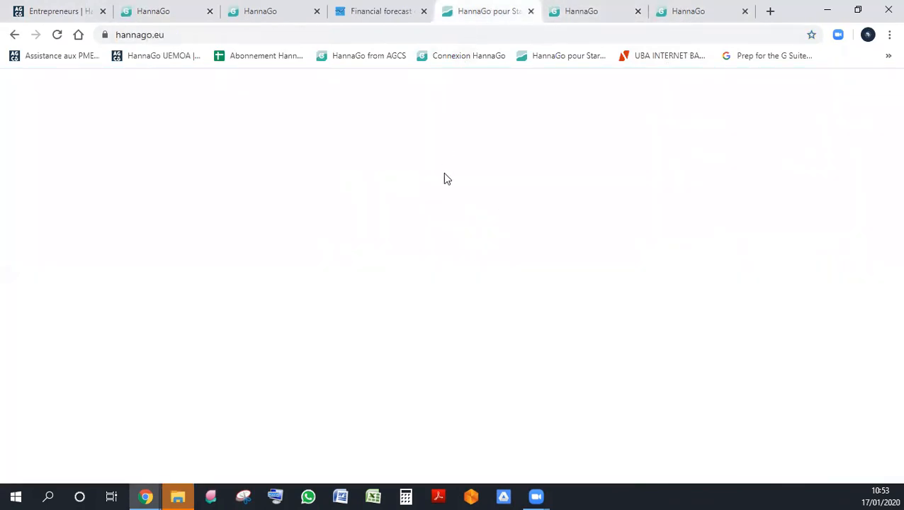
{"action": "left_click", "coordinate": [262, 11]}
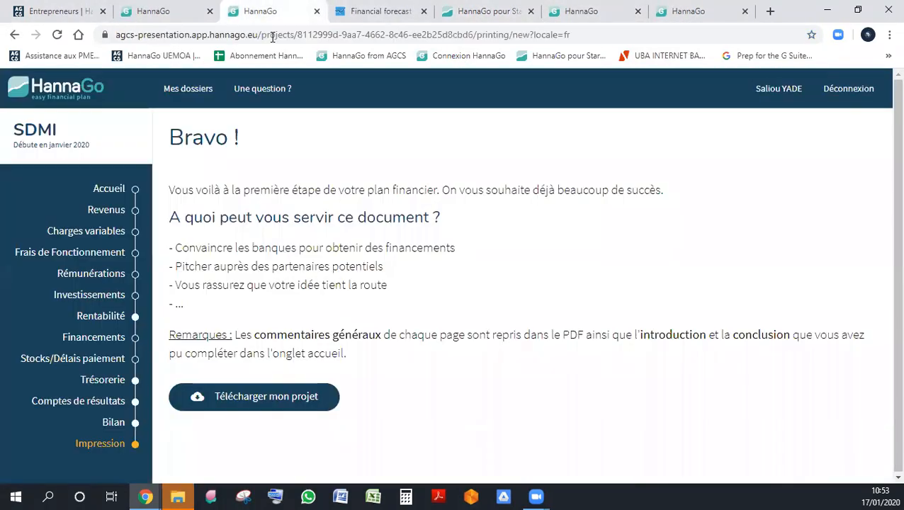
{"action": "left_click", "coordinate": [39, 95]}
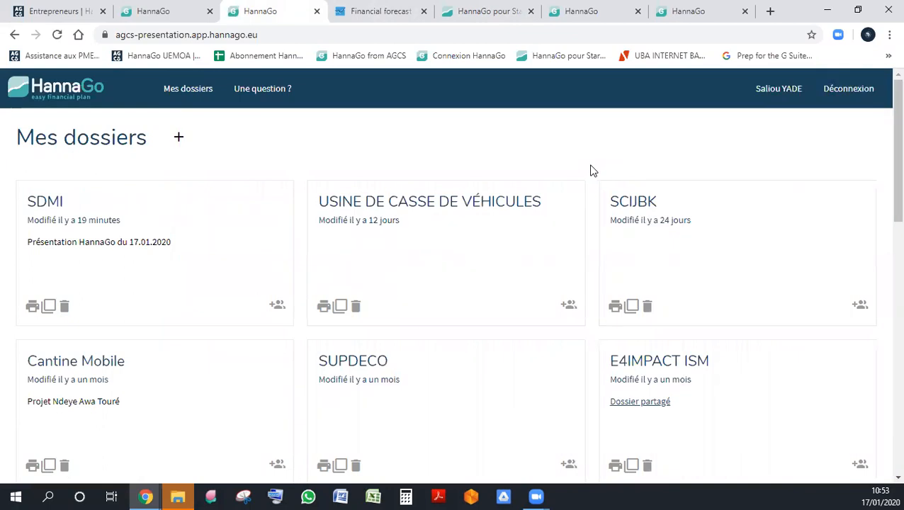
{"action": "scroll", "coordinate": [593, 171], "scroll_direction": "down", "scroll_amount": 15}
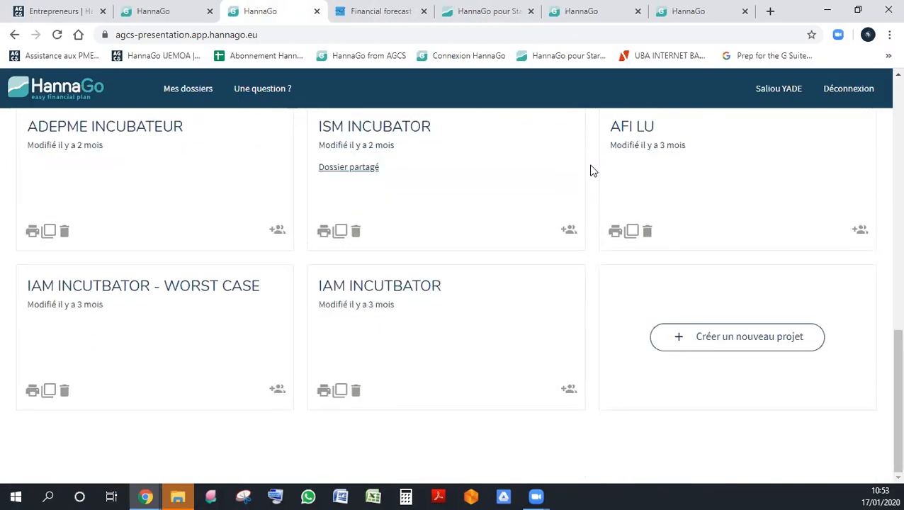
{"action": "scroll", "coordinate": [593, 171], "scroll_direction": "up", "scroll_amount": 15}
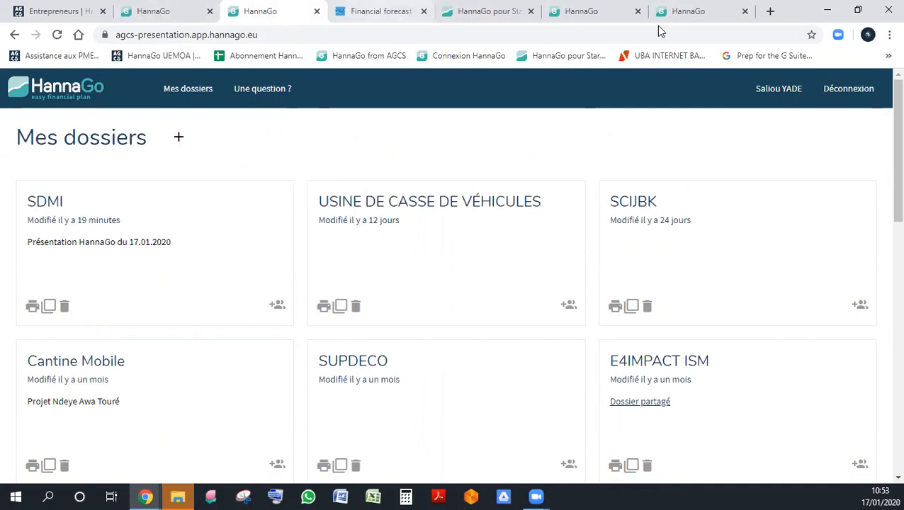
- Return to the Africa Global Corporate Services site and show the FREE, LITE, REGULAR and INTENSE plans on the Incubateurs page
{"action": "left_click", "coordinate": [179, 12]}
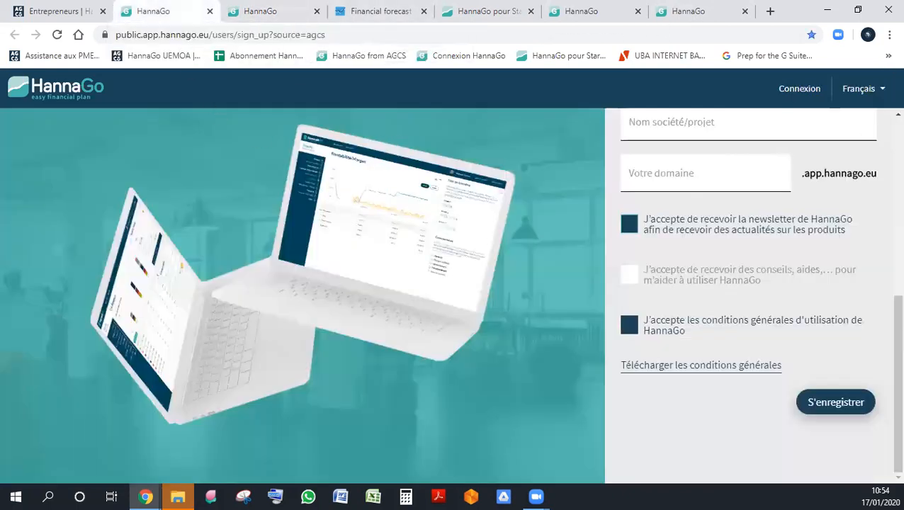
{"action": "left_click", "coordinate": [65, 11]}
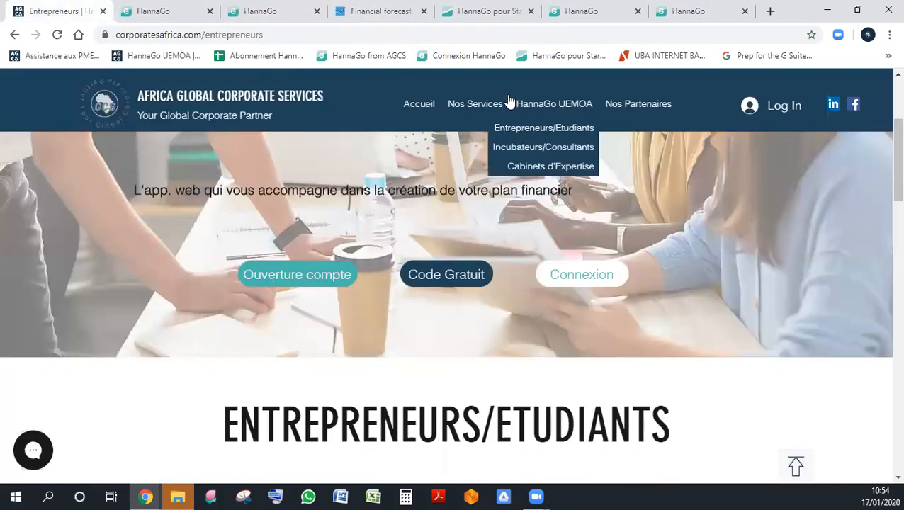
{"action": "left_click", "coordinate": [536, 167]}
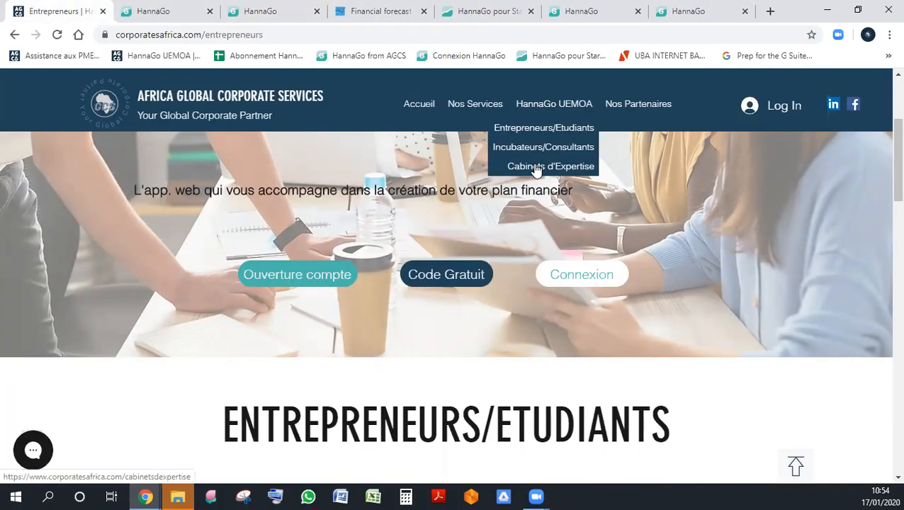
{"action": "left_click", "coordinate": [543, 107]}
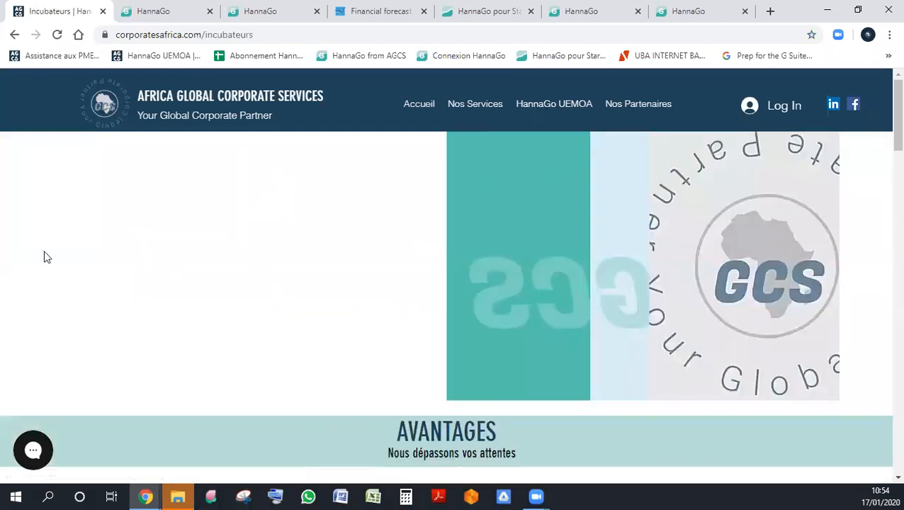
{"action": "scroll", "coordinate": [485, 312], "scroll_direction": "down", "scroll_amount": 5}
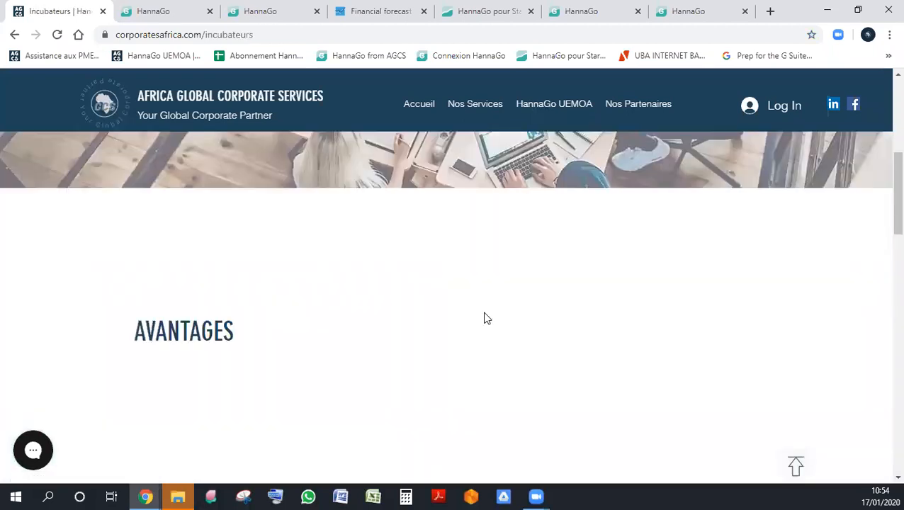
{"action": "scroll", "coordinate": [485, 319], "scroll_direction": "down", "scroll_amount": 7}
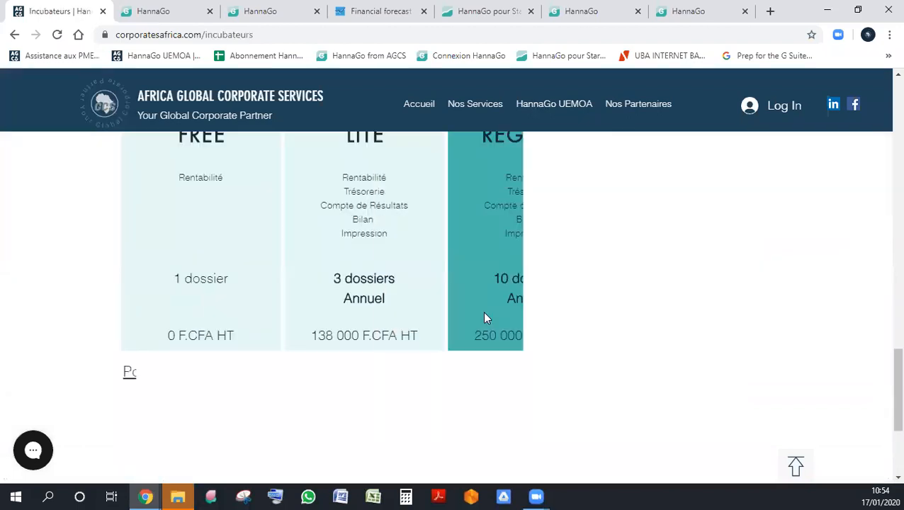
{"action": "scroll", "coordinate": [484, 318], "scroll_direction": "down", "scroll_amount": 1}
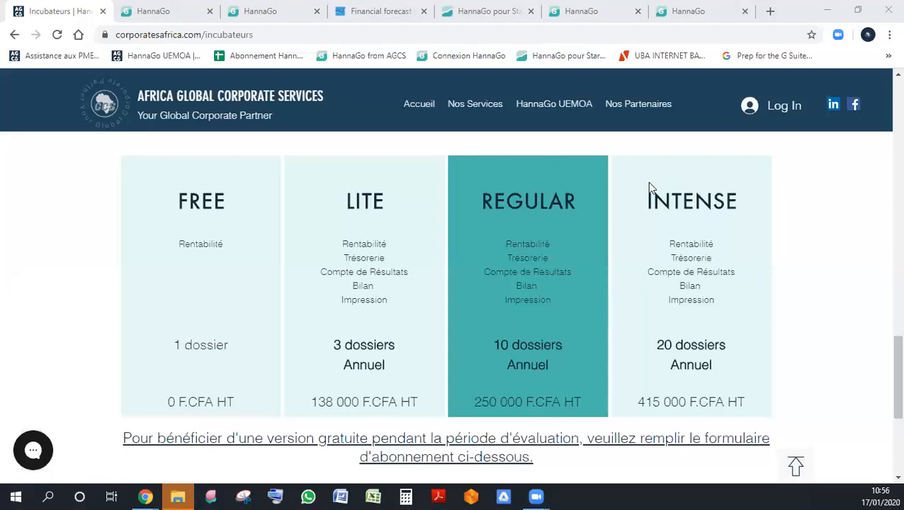
- Look at the subscription form and start options below the incubator plans, and return to the beginning of the page
{"action": "mouse_move", "coordinate": [419, 105]}
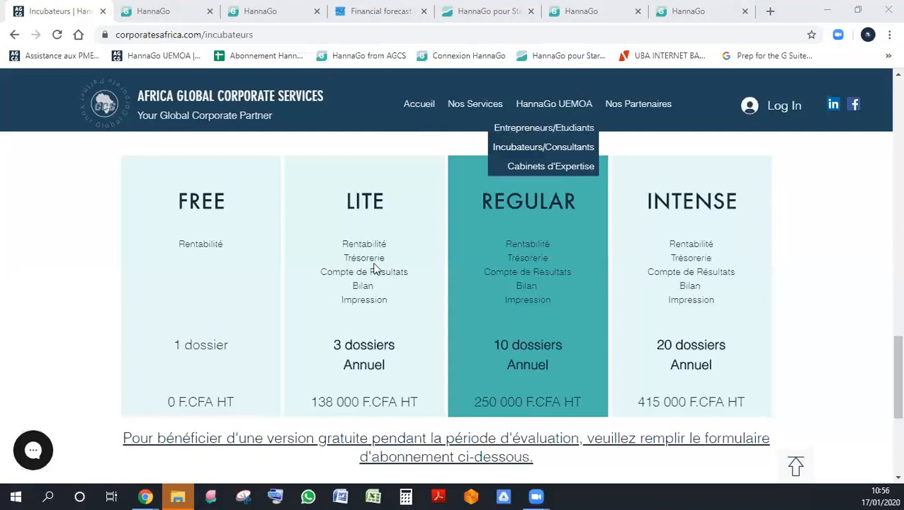
{"action": "scroll", "coordinate": [440, 227], "scroll_direction": "down", "scroll_amount": 4}
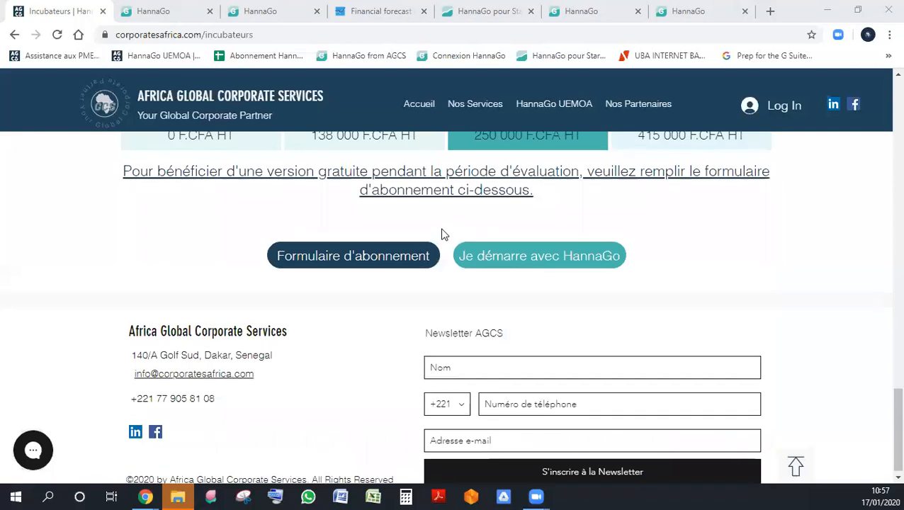
{"action": "scroll", "coordinate": [442, 234], "scroll_direction": "up", "scroll_amount": 15}
- Switch back to the Mes dossiers overview and open the user management page of the SDMI project
{"action": "left_click", "coordinate": [154, 11]}
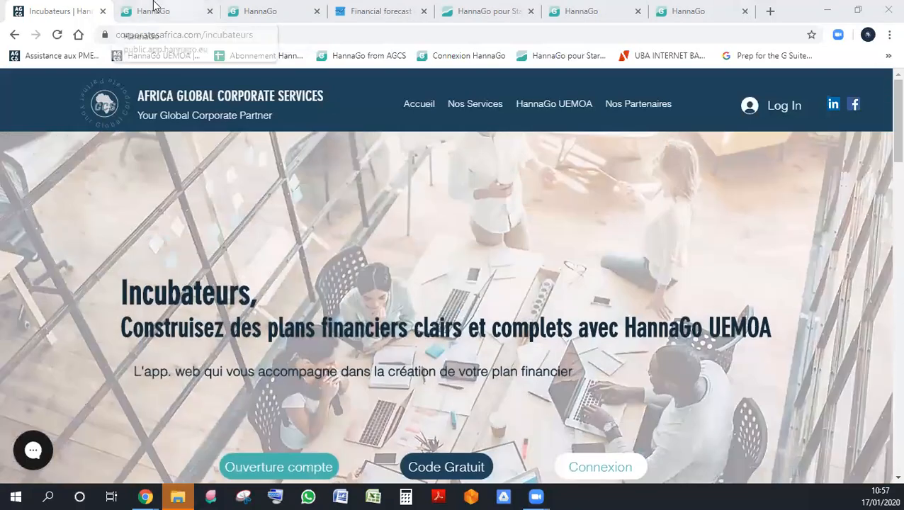
{"action": "left_click", "coordinate": [260, 11]}
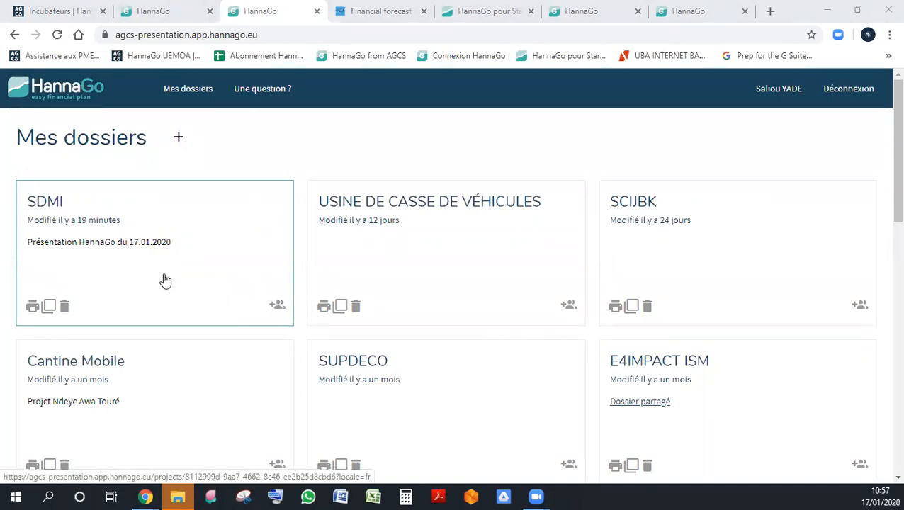
{"action": "left_click", "coordinate": [277, 312]}
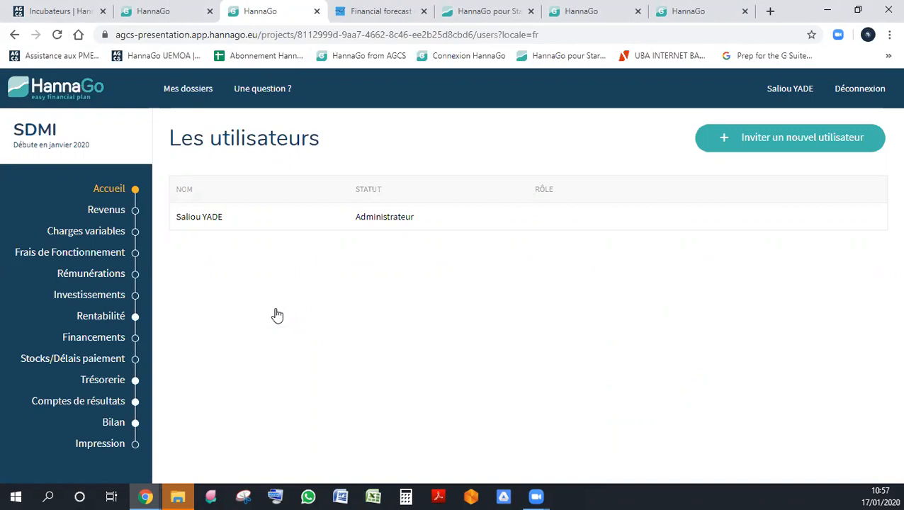
- Show the options for inviting an existing or new user to SDMI, cancel the invitation and open the project's Accueil page
{"action": "left_click", "coordinate": [774, 143]}
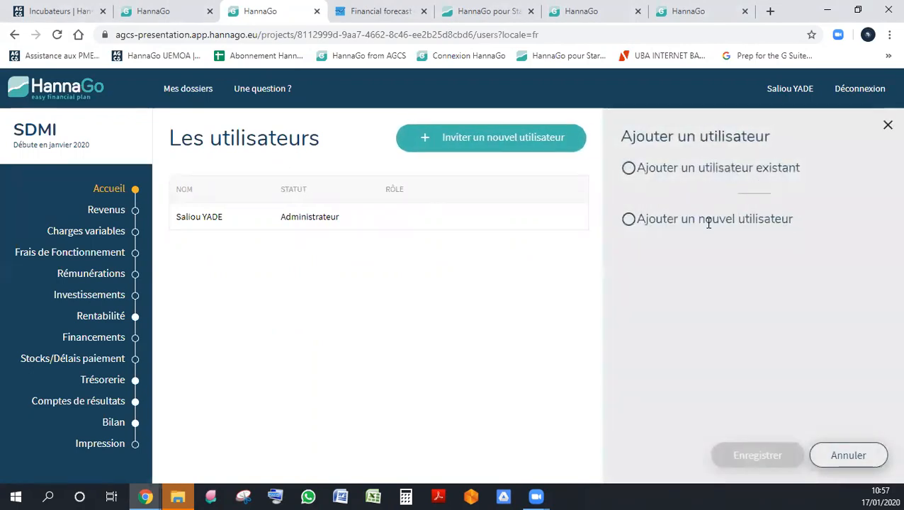
{"action": "left_click", "coordinate": [629, 220]}
{"action": "left_click", "coordinate": [847, 462]}
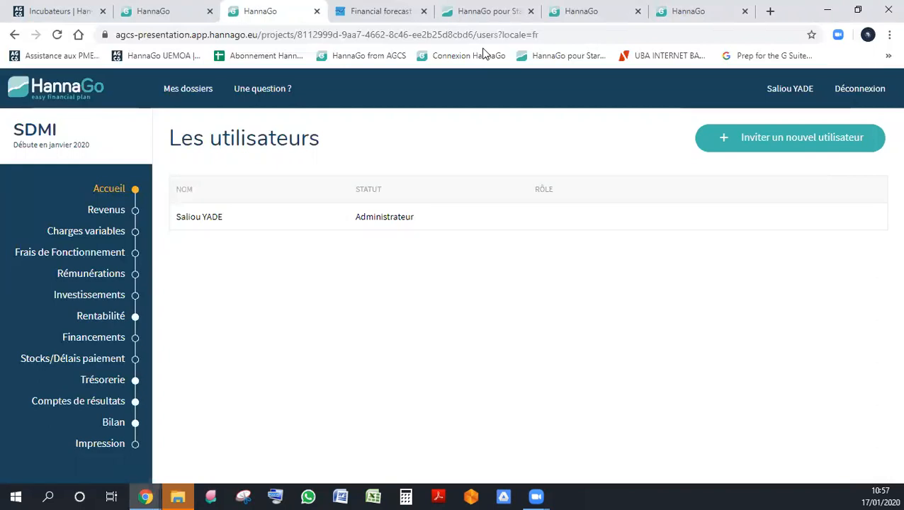
{"action": "left_click", "coordinate": [112, 189]}
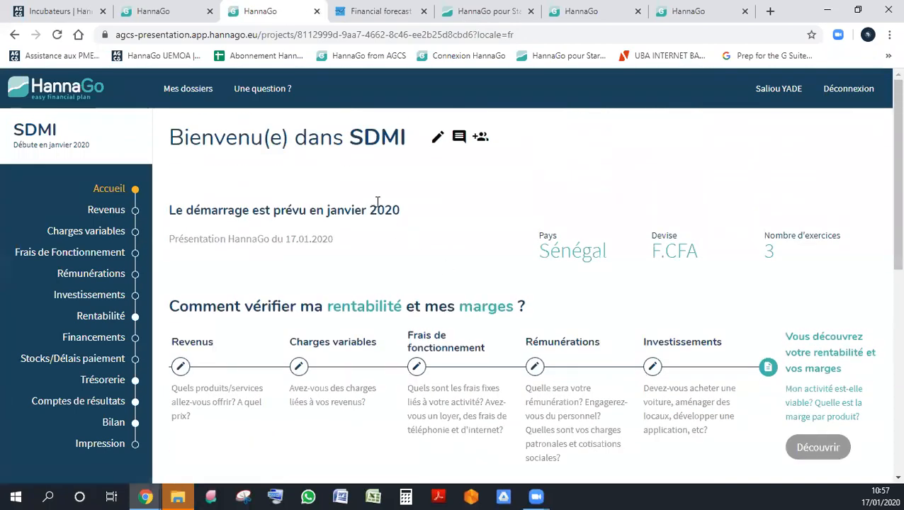
- Change the SDMI project's activity start date to avril 2020 in the project information and save it
{"action": "left_click", "coordinate": [438, 141]}
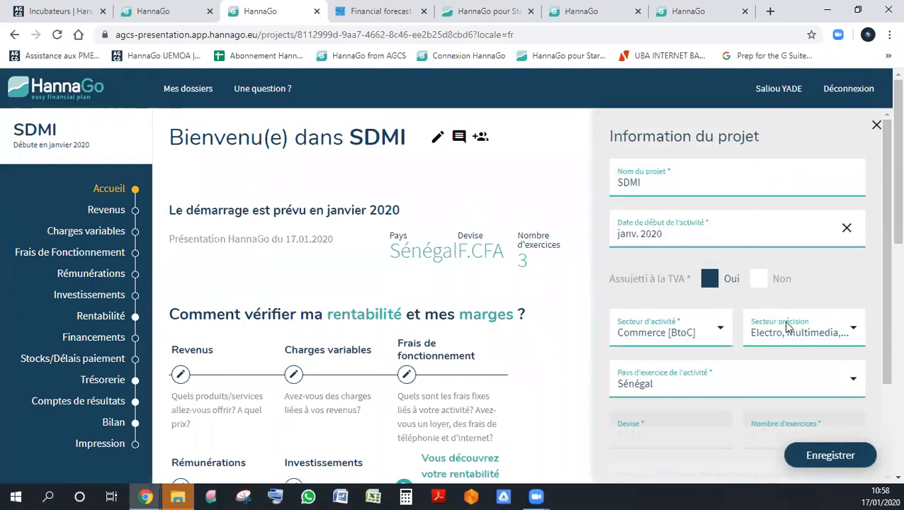
{"action": "left_click", "coordinate": [671, 232]}
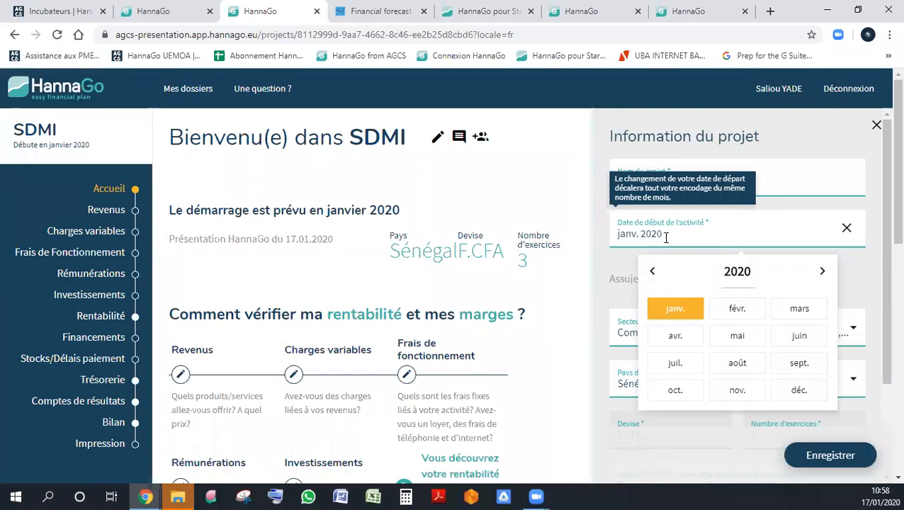
{"action": "left_click", "coordinate": [674, 341]}
{"action": "left_click", "coordinate": [832, 456]}
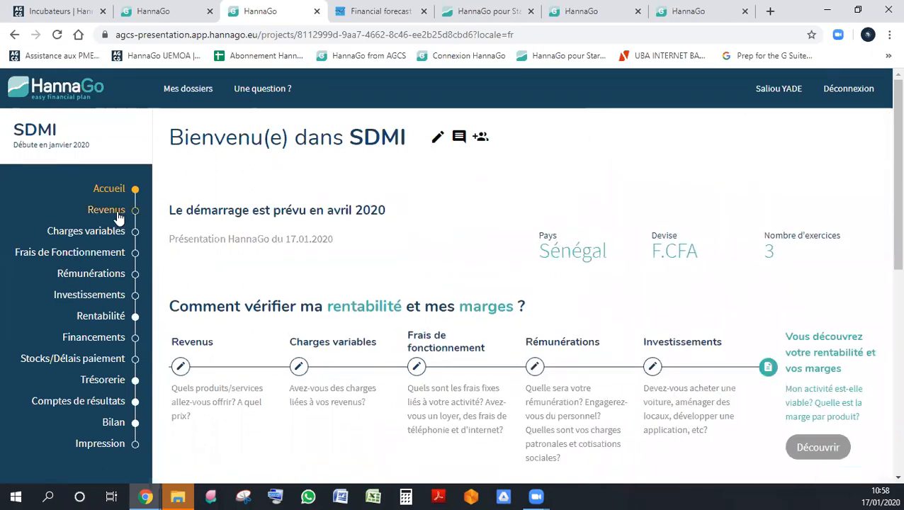
- Open the Revenus page and expand the monthly details of the PC DELL revenue to check its months
{"action": "left_click", "coordinate": [118, 215]}
{"action": "scroll", "coordinate": [442, 319], "scroll_direction": "down", "scroll_amount": 2}
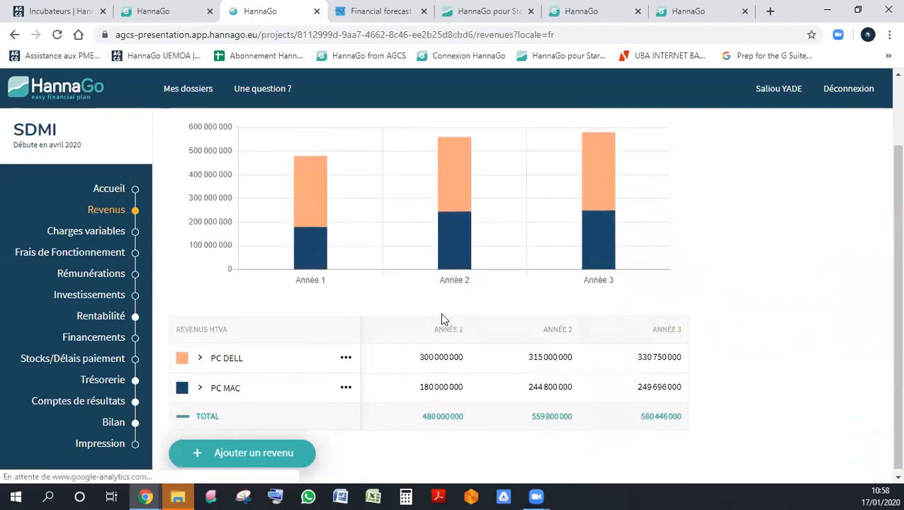
{"action": "left_click", "coordinate": [346, 358]}
{"action": "left_click", "coordinate": [419, 357]}
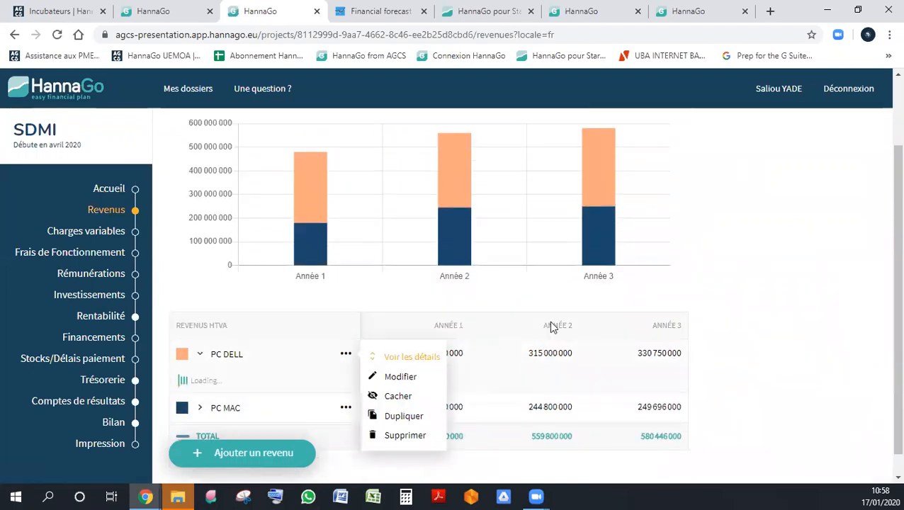
{"action": "scroll", "coordinate": [549, 322], "scroll_direction": "down", "scroll_amount": 3}
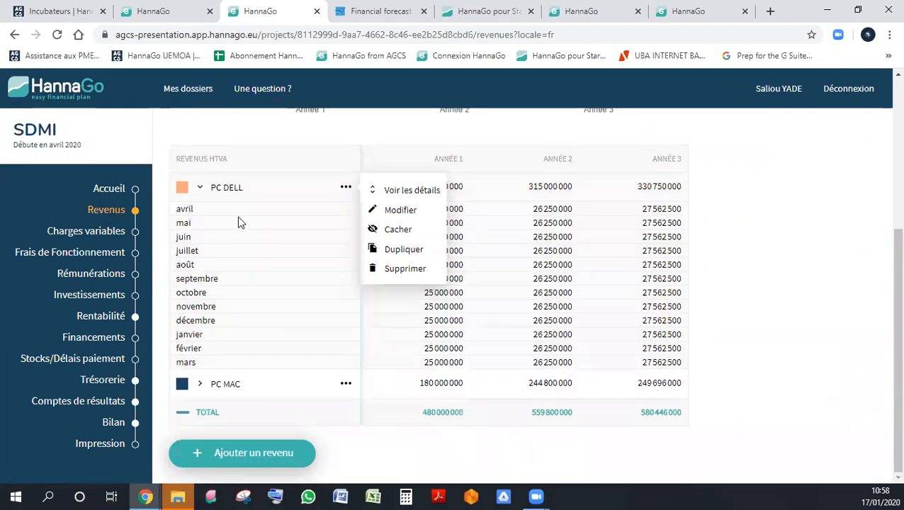
{"action": "left_click", "coordinate": [321, 214]}
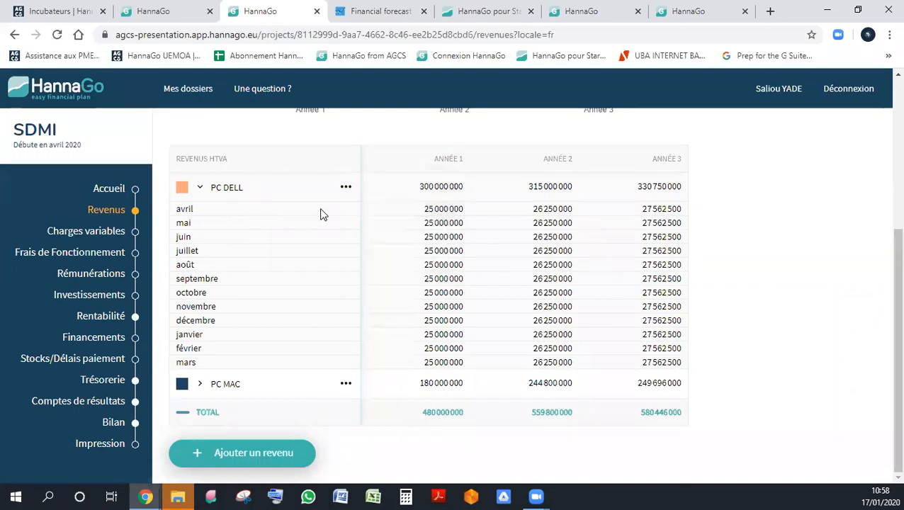
{"action": "scroll", "coordinate": [372, 214], "scroll_direction": "up", "scroll_amount": 1}
{"action": "scroll", "coordinate": [375, 215], "scroll_direction": "down", "scroll_amount": 1}
- Expand the monthly details of the PC MAC revenue and examine its amounts across the three years
{"action": "left_click", "coordinate": [345, 384]}
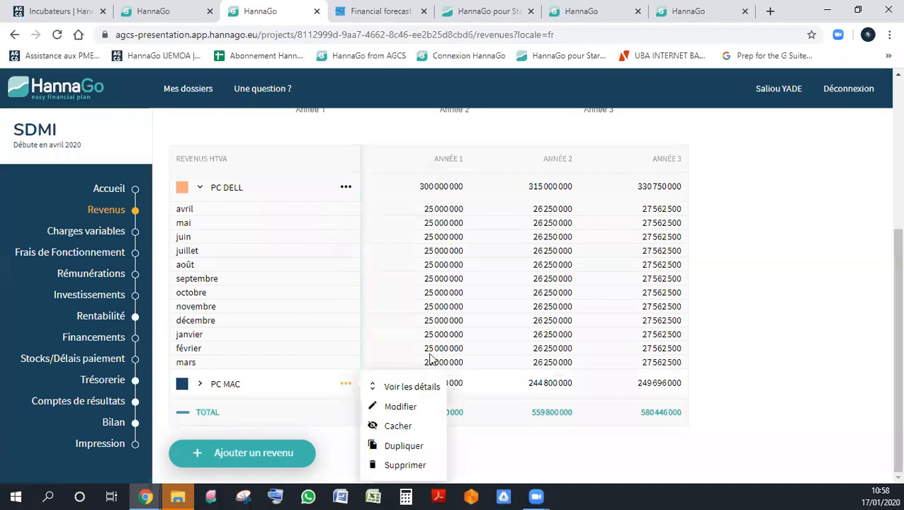
{"action": "left_click", "coordinate": [399, 389]}
{"action": "scroll", "coordinate": [569, 309], "scroll_direction": "down", "scroll_amount": 3}
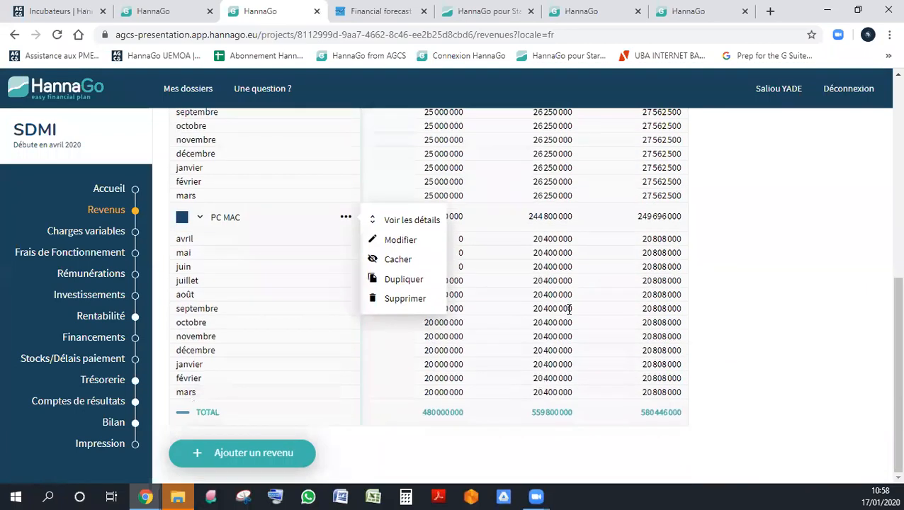
{"action": "left_click", "coordinate": [238, 284]}
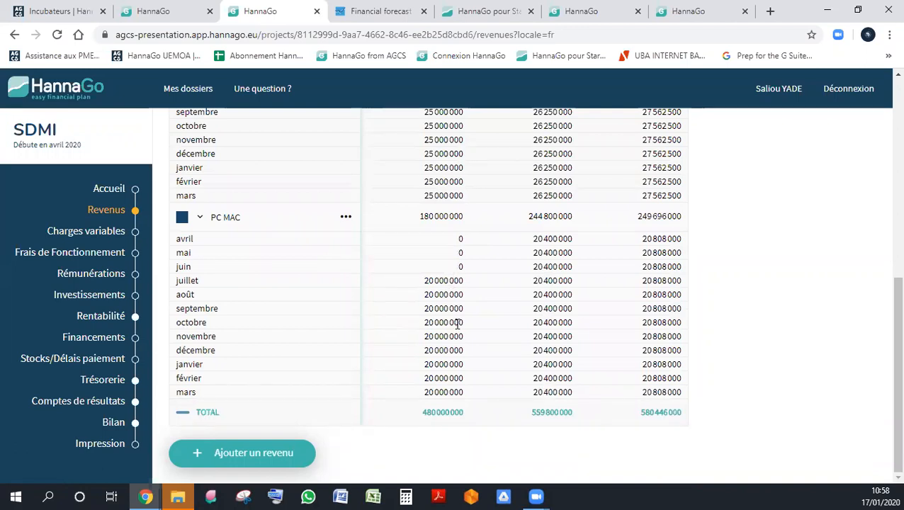
{"action": "scroll", "coordinate": [482, 320], "scroll_direction": "up", "scroll_amount": 10}
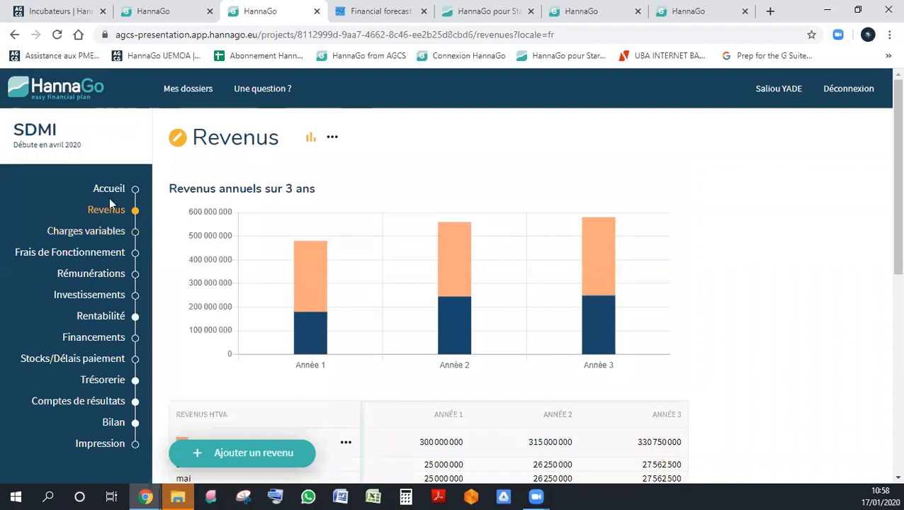
- Return to the Accueil page, reopen the project information and look over the project settings and financial plan overview
{"action": "left_click", "coordinate": [113, 190]}
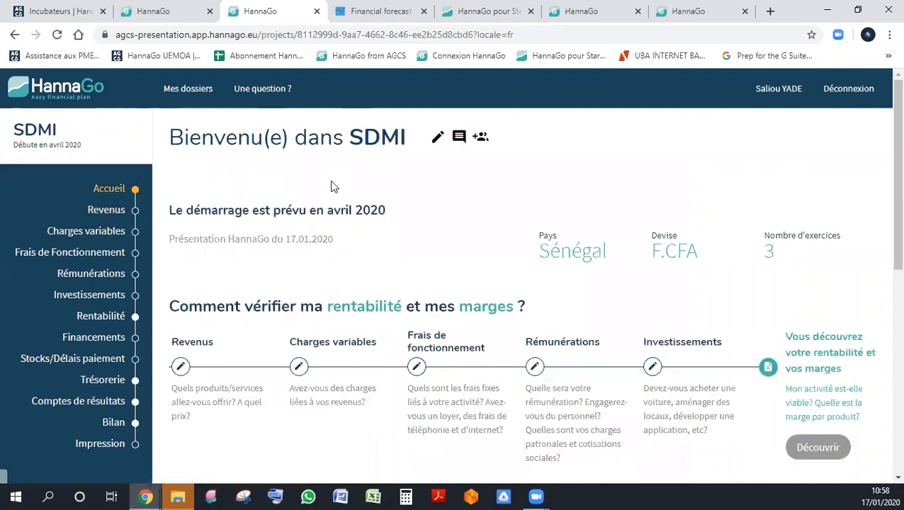
{"action": "left_click", "coordinate": [439, 141]}
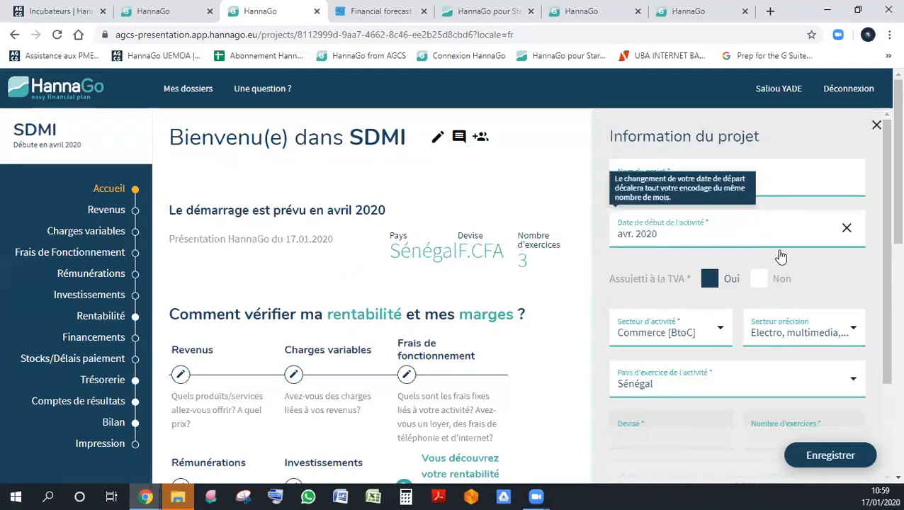
{"action": "left_click_drag", "start_coordinate": [888, 205], "coordinate": [886, 184]}
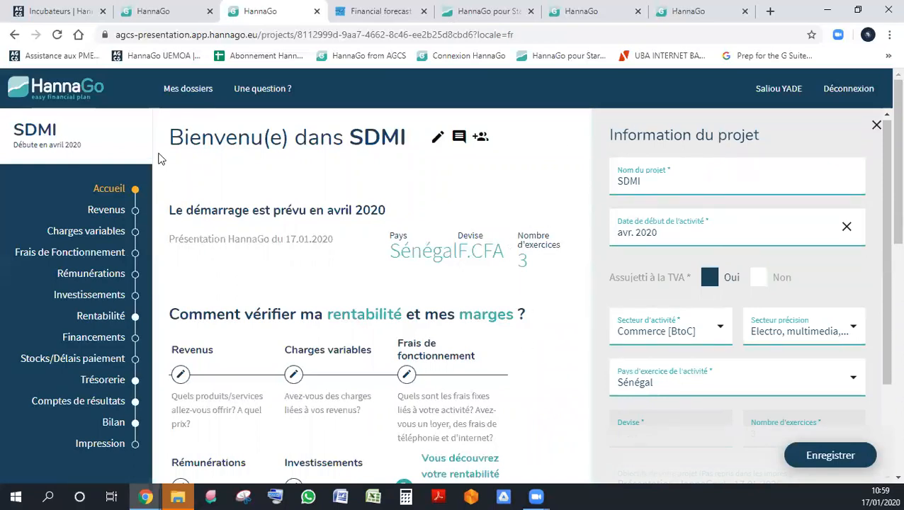
{"action": "scroll", "coordinate": [479, 258], "scroll_direction": "down", "scroll_amount": 6}
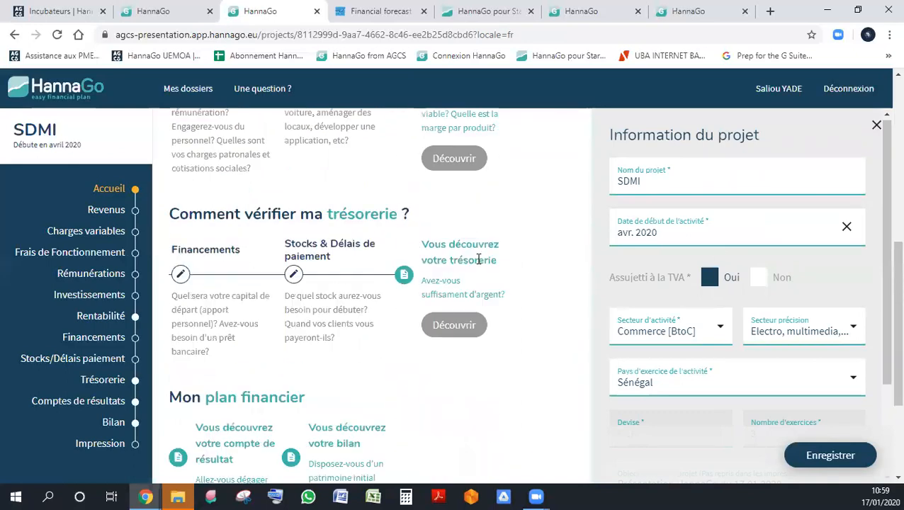